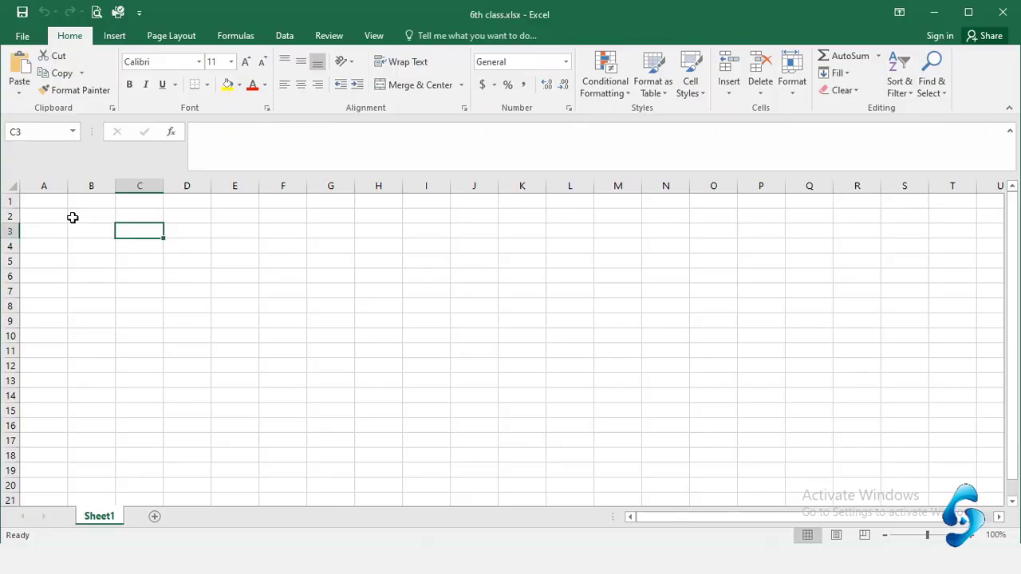
left_click(50, 216)
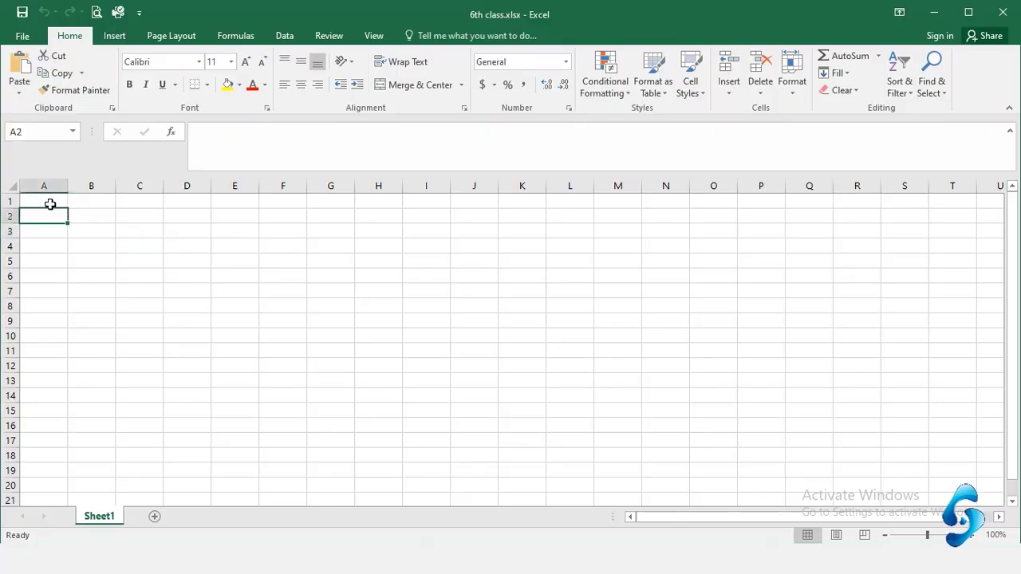
left_click(57, 204)
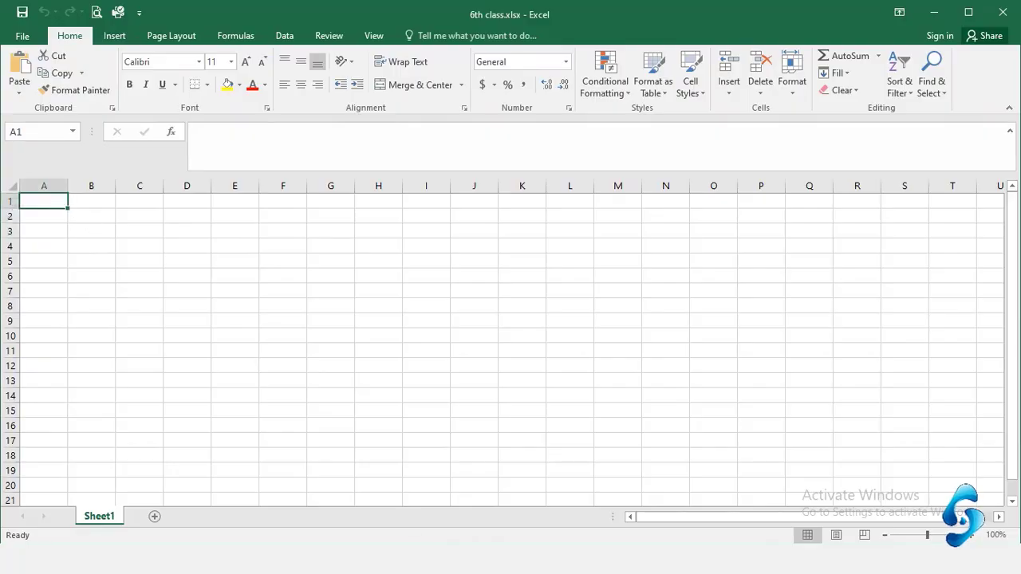
mouse_move(386, 559)
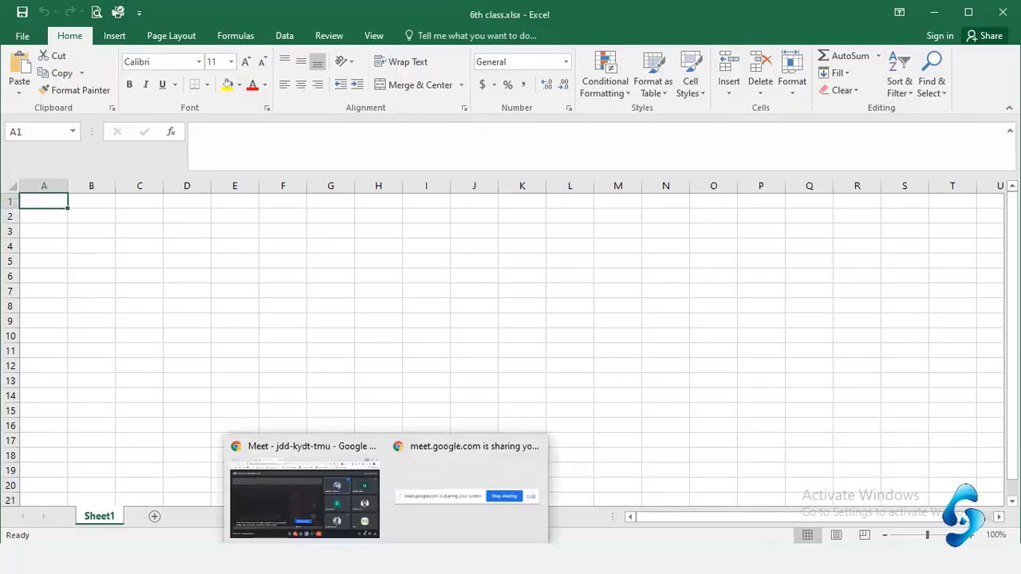
left_click(89, 249)
left_click(51, 204)
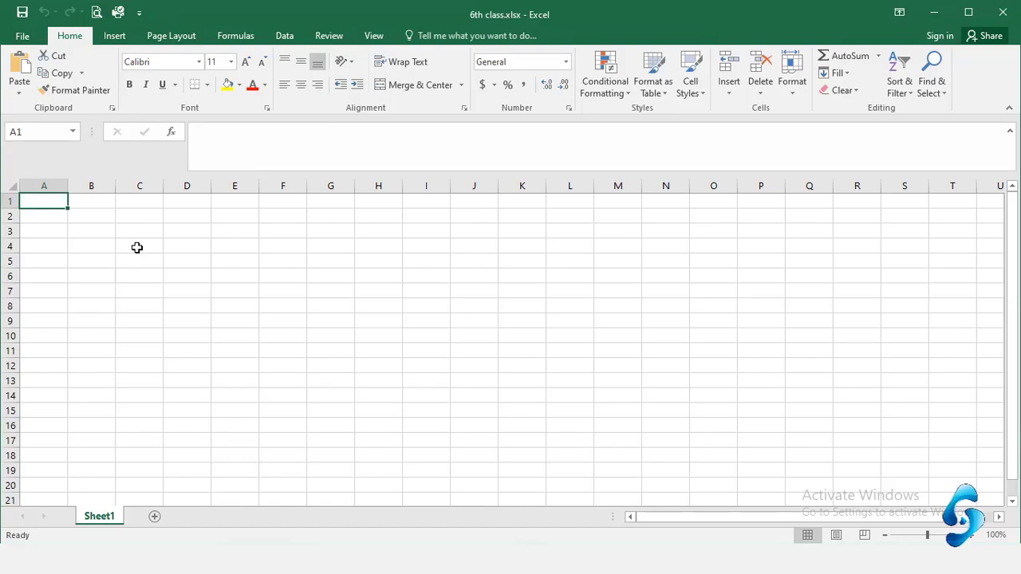
left_click(96, 225)
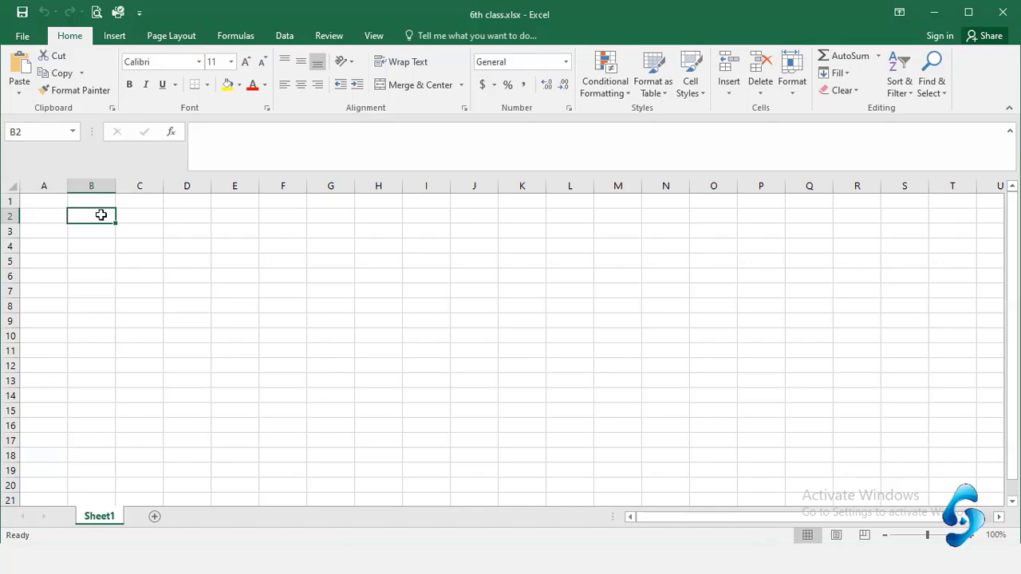
left_click(58, 202, "ctrl")
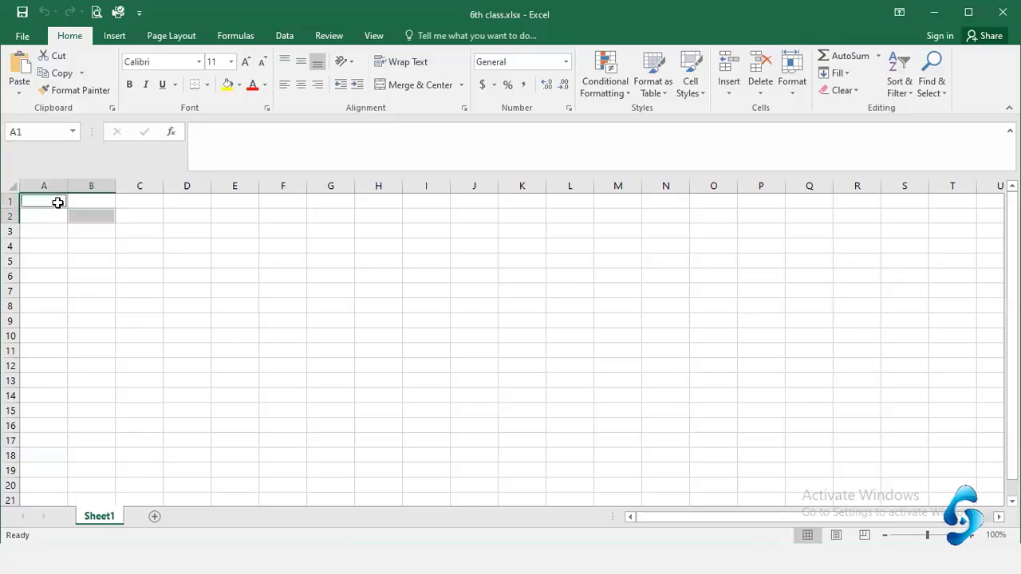
left_click(125, 232, "ctrl")
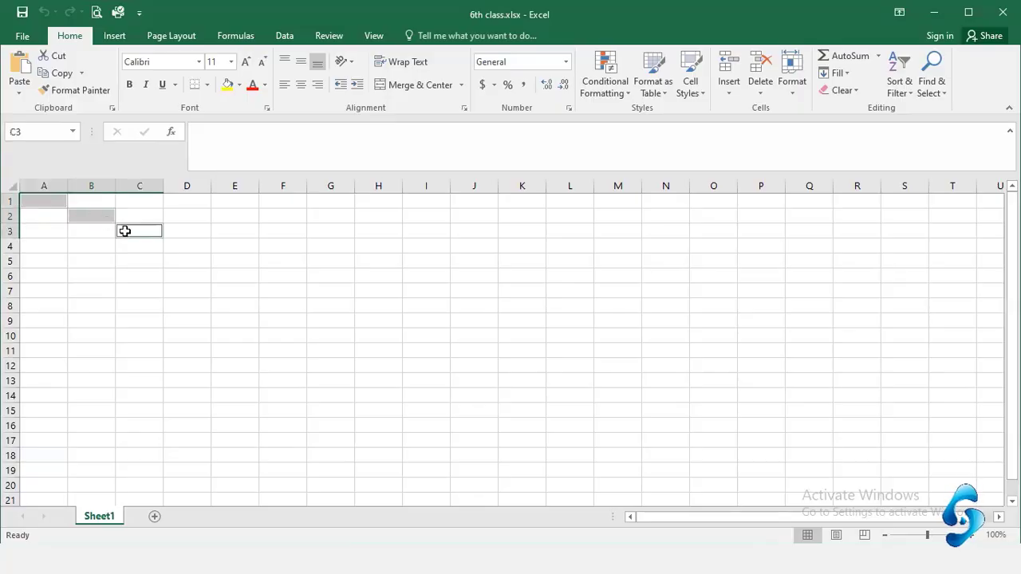
left_click(125, 232, "ctrl")
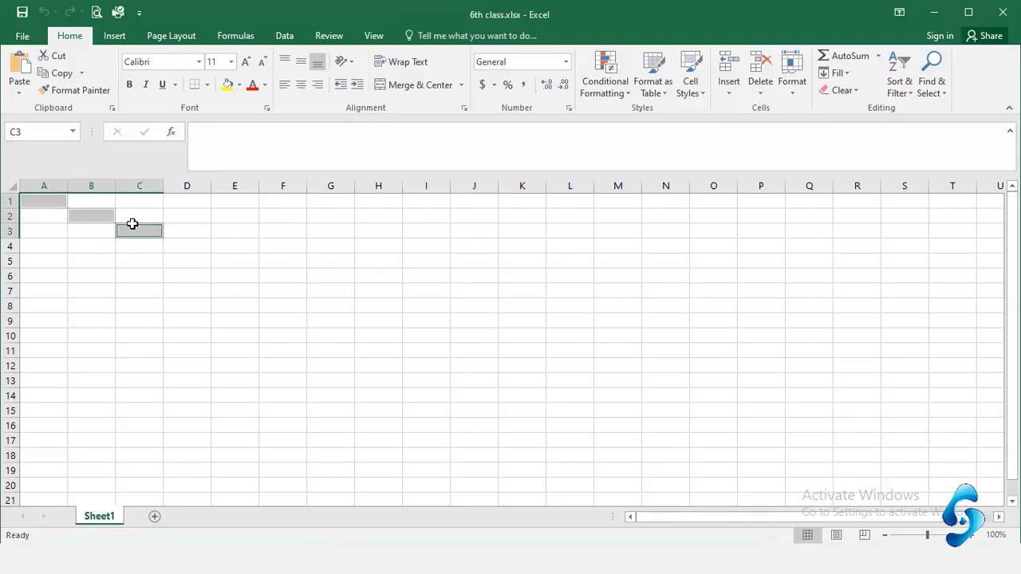
left_click(132, 218)
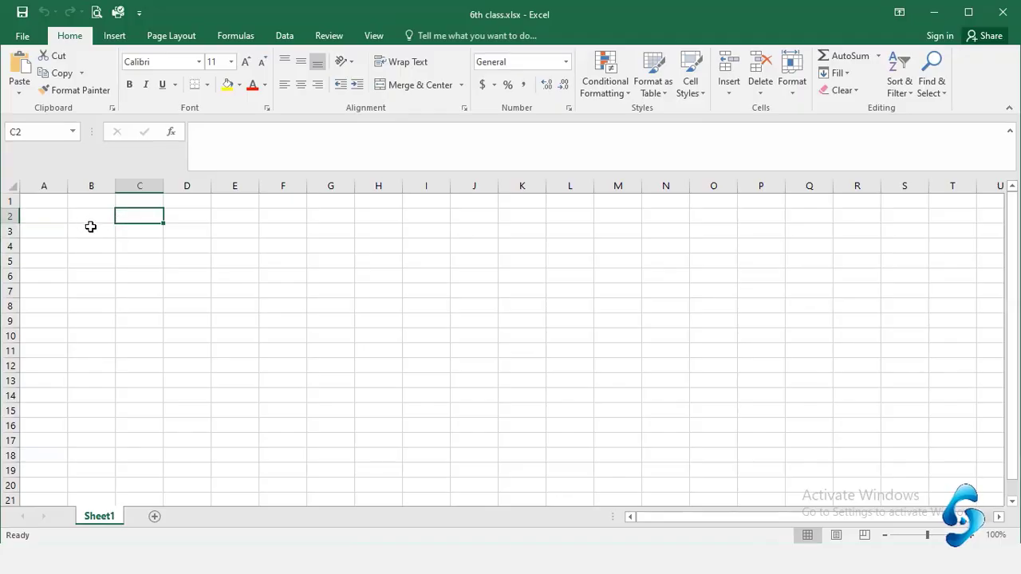
left_click(90, 228)
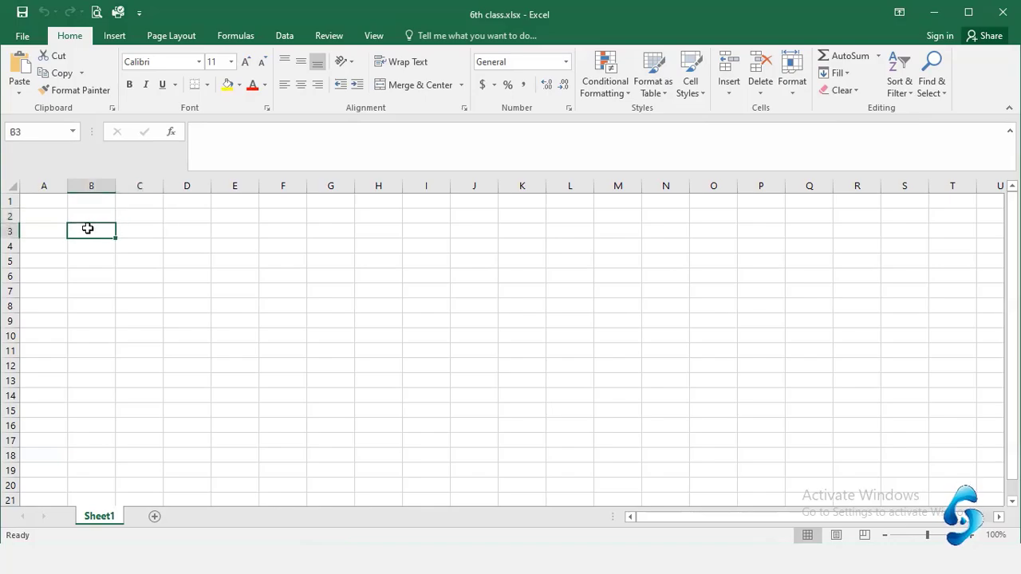
left_click(51, 206)
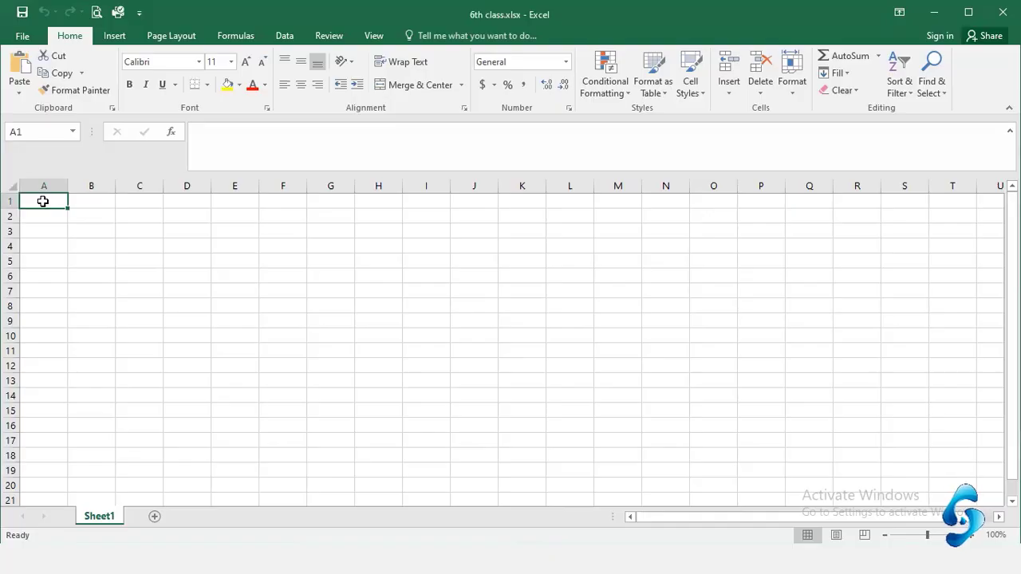
left_click(51, 228)
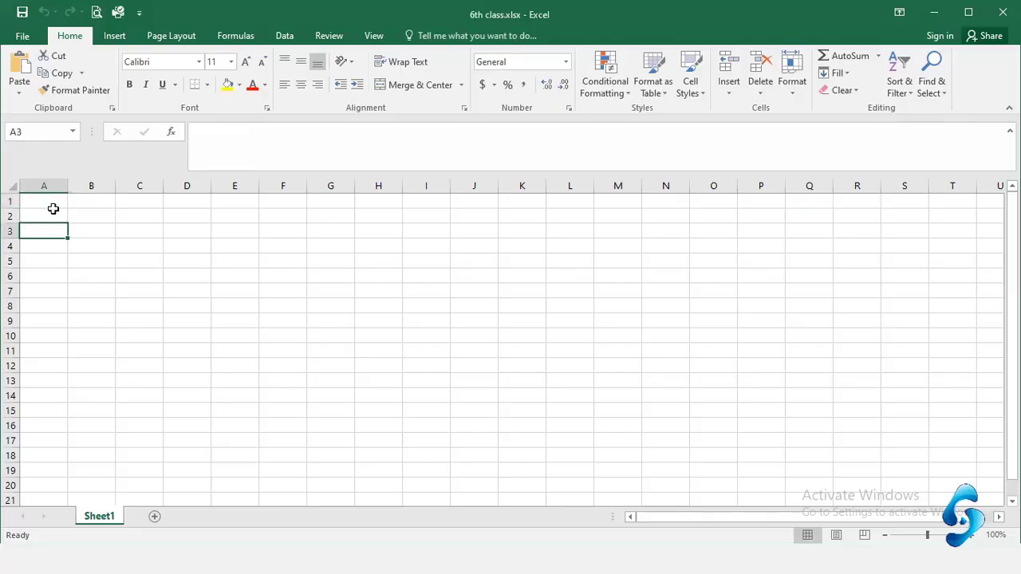
Step: Enter the column headers "Customer Name" in cell A1 and "Food Name" in cell B1
left_click(54, 201)
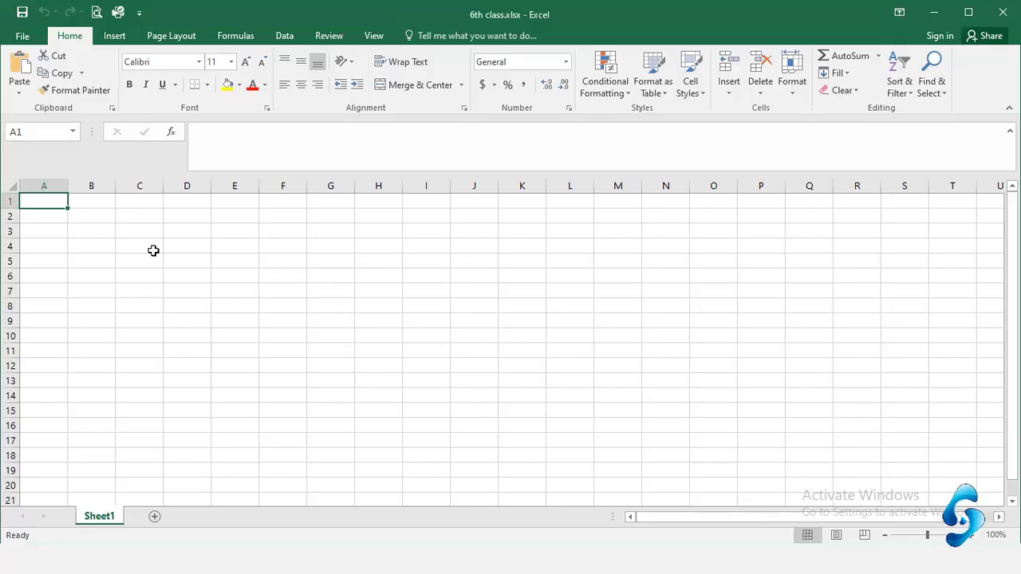
type("Cus")
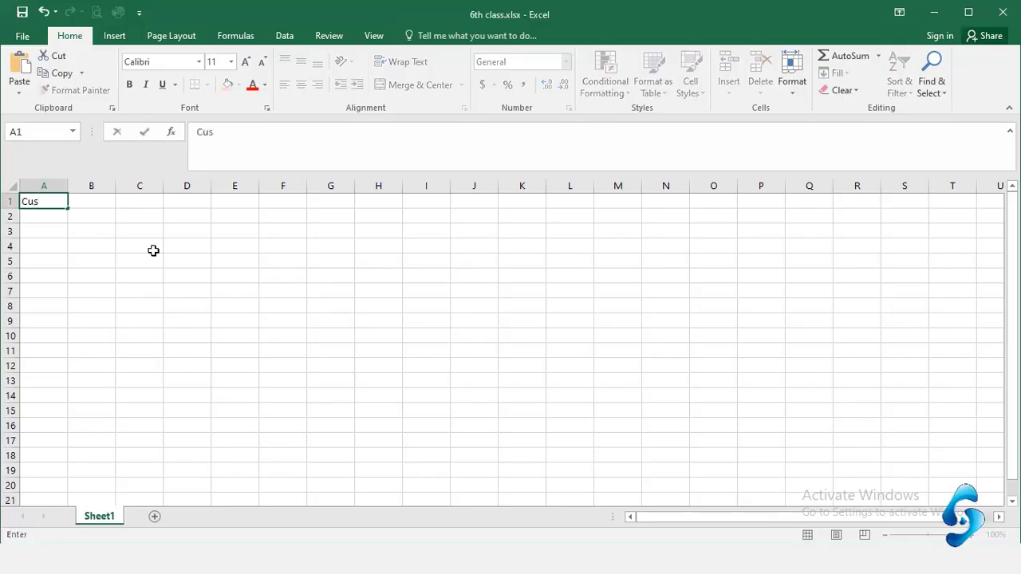
type("tomer Name")
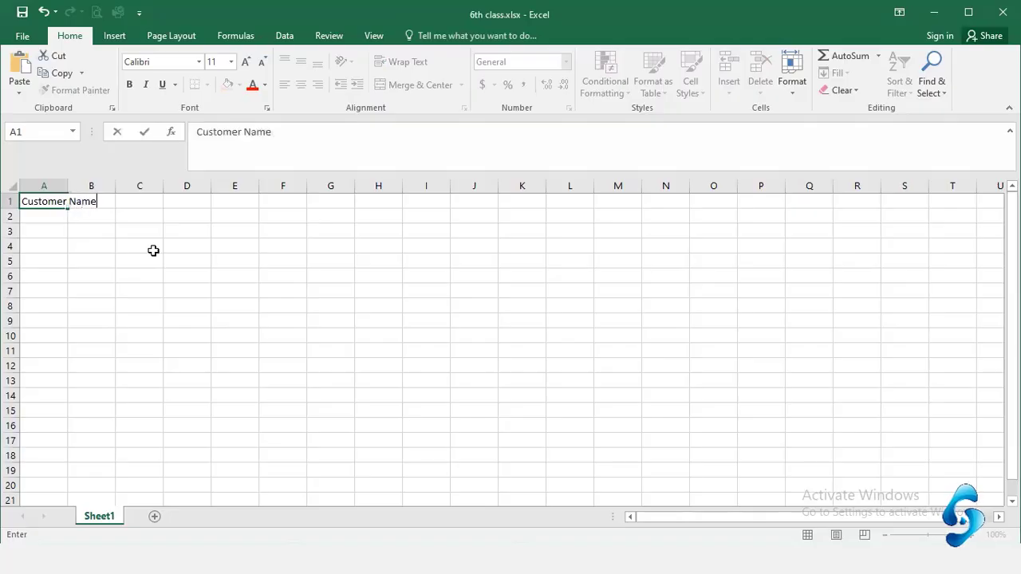
key("Tab")
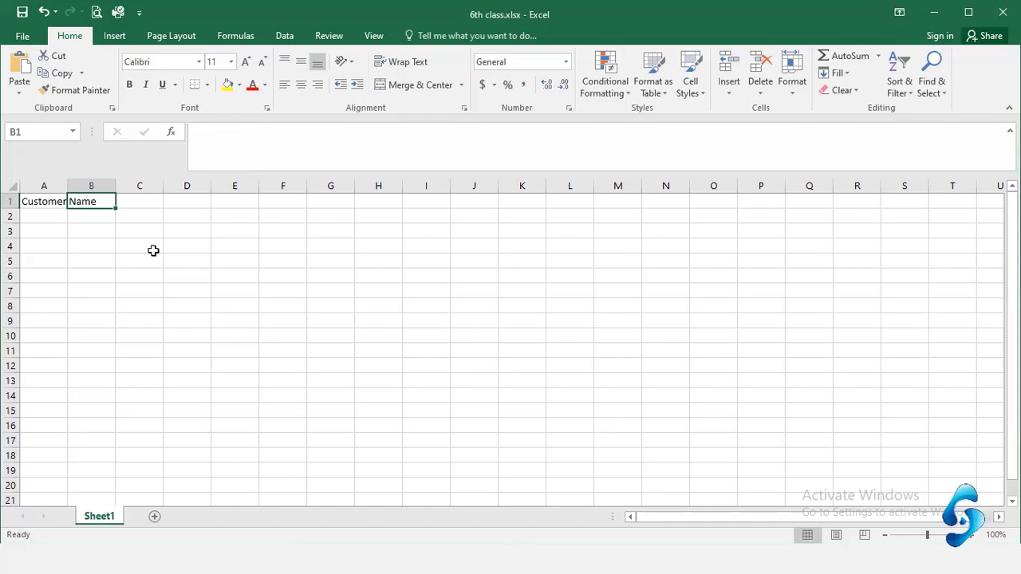
type("Food")
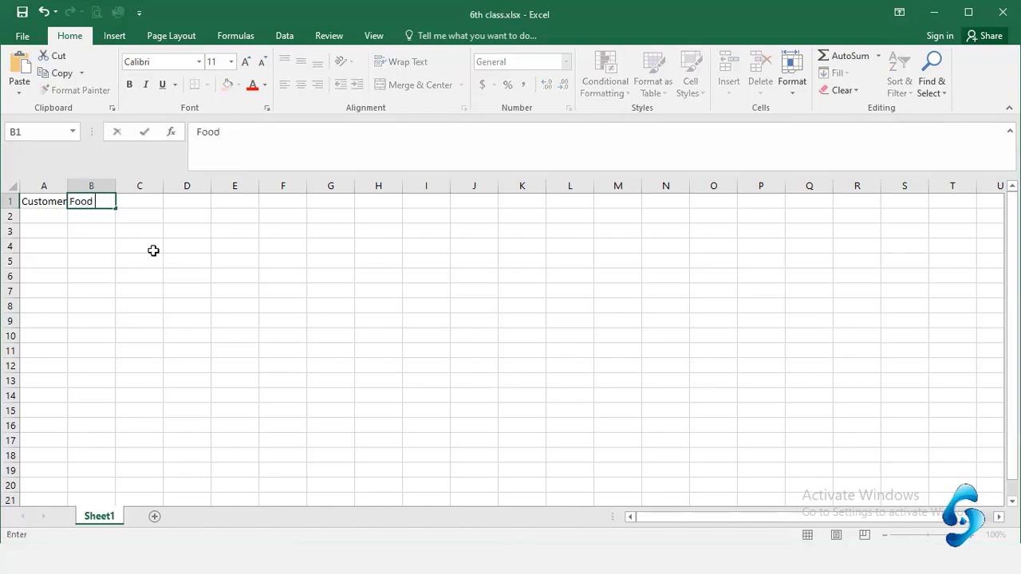
type("me")
key("Tab")
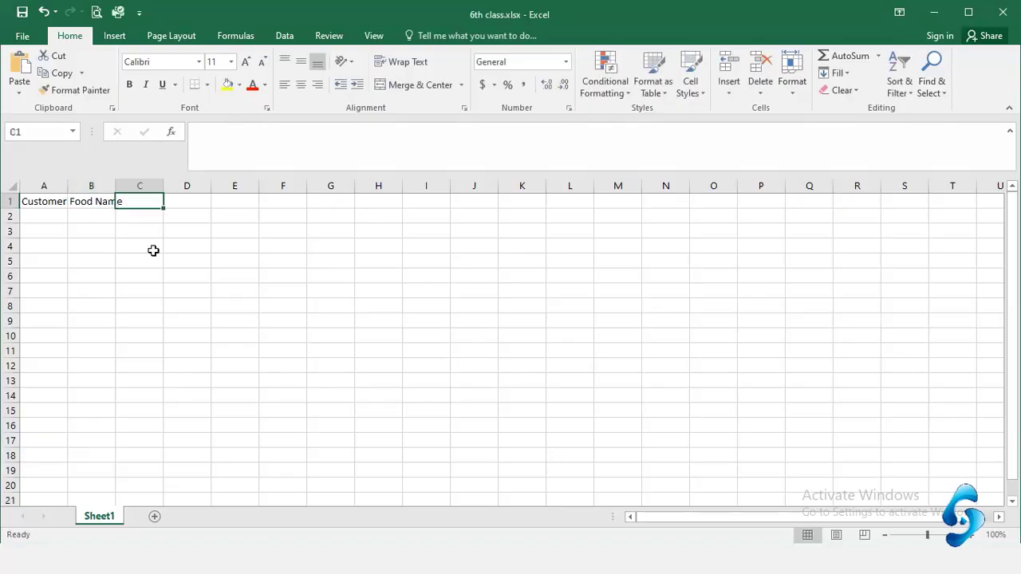
Step: Add the headers "Price" in cell C1 and "Quantity" in cell D1
type("Pr")
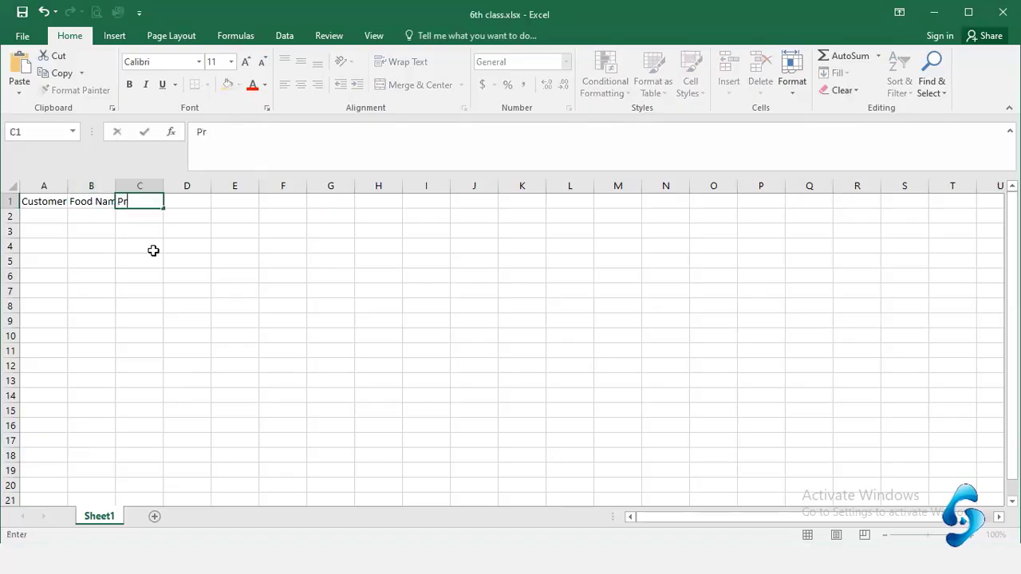
type("ice")
key("Tab")
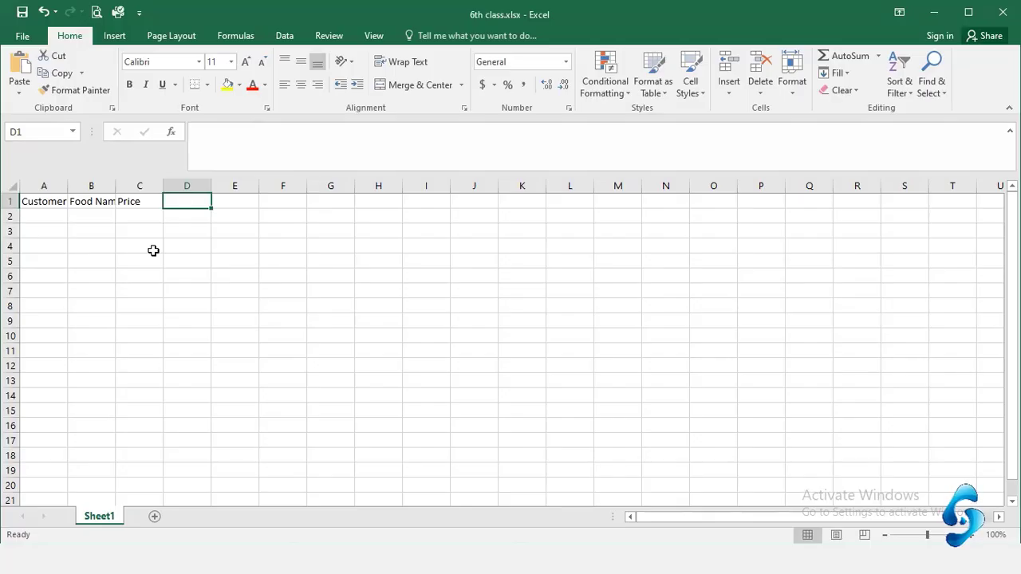
type("Qua")
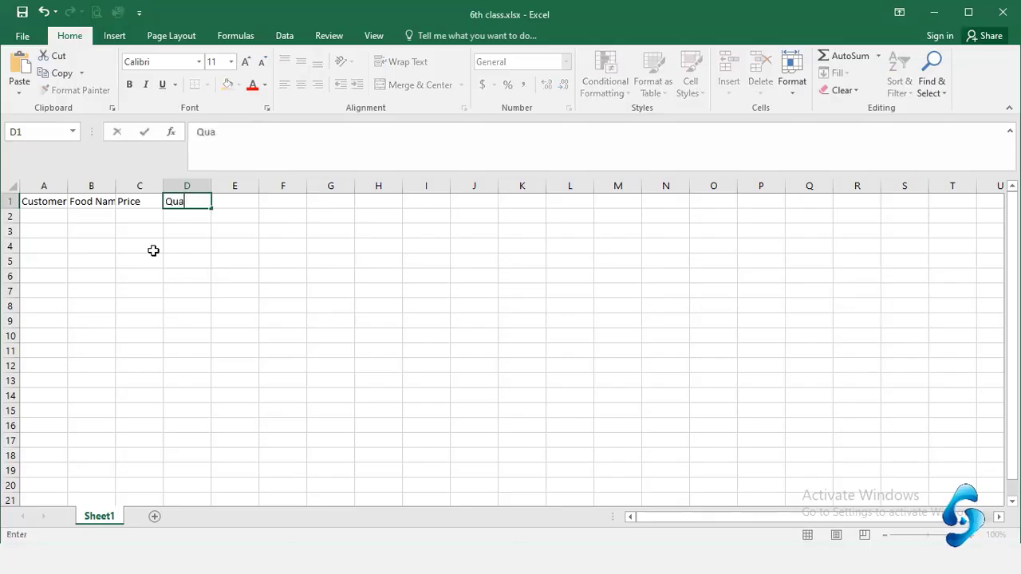
type("ntity")
key("Tab")
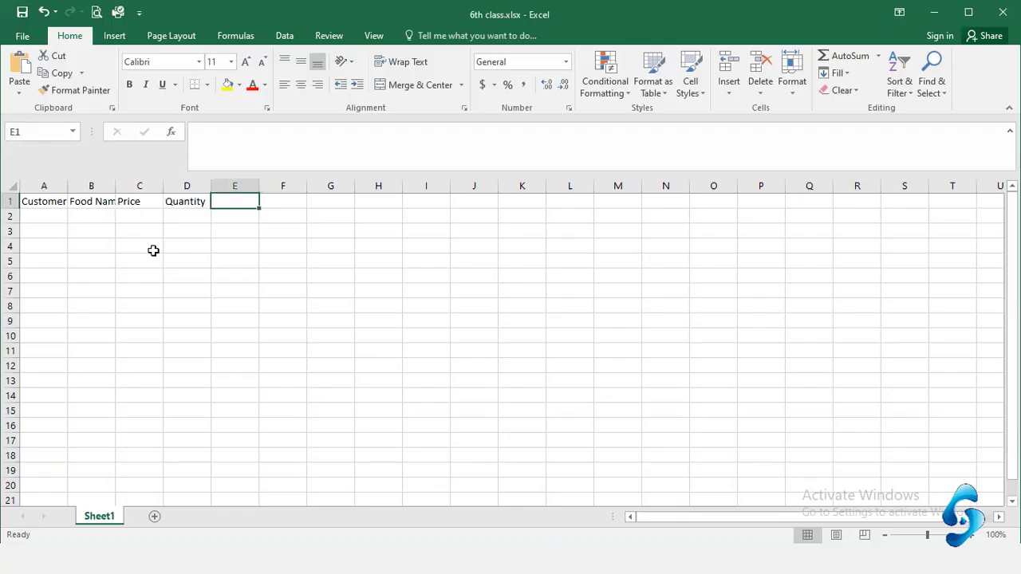
left_click(53, 217)
left_click(88, 217)
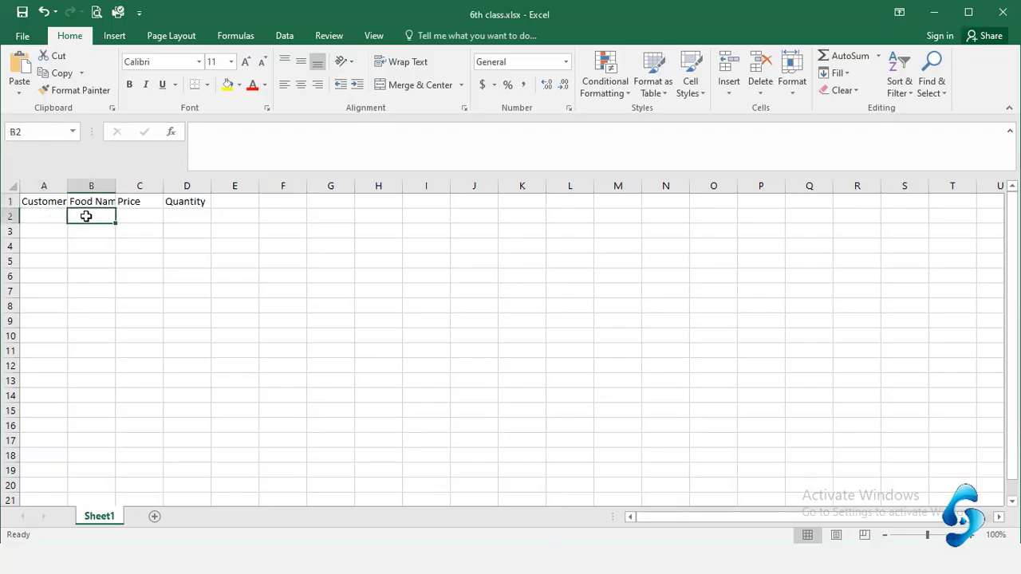
left_click(179, 213)
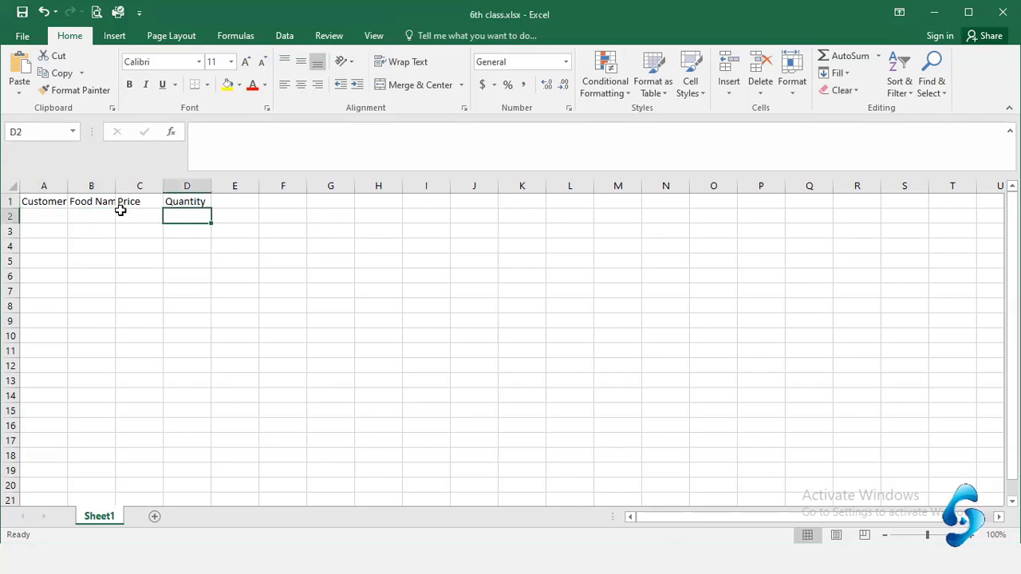
left_click(150, 215)
left_click(199, 216)
left_click(128, 216)
left_click(179, 219)
left_click(145, 214)
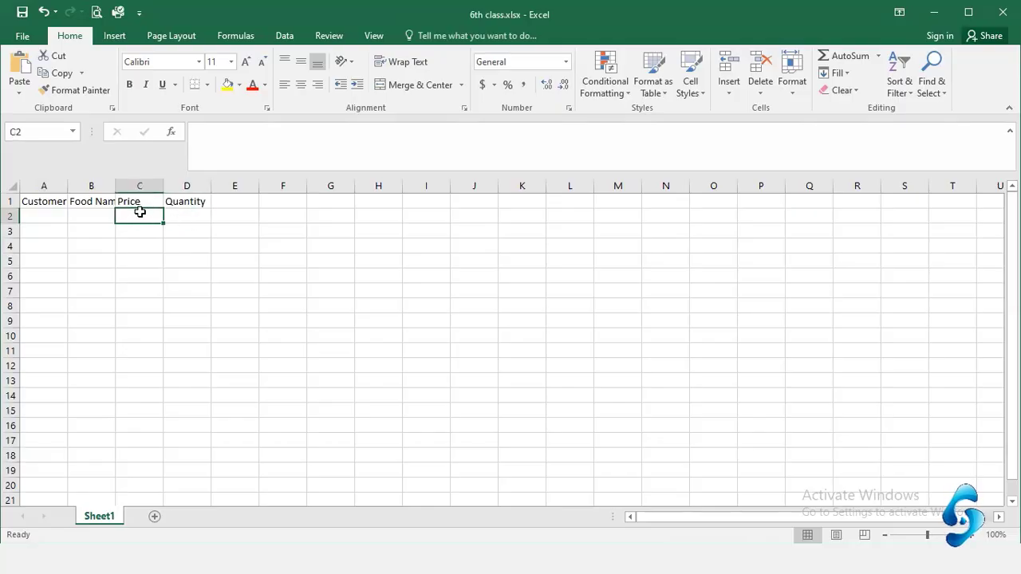
left_click(180, 215)
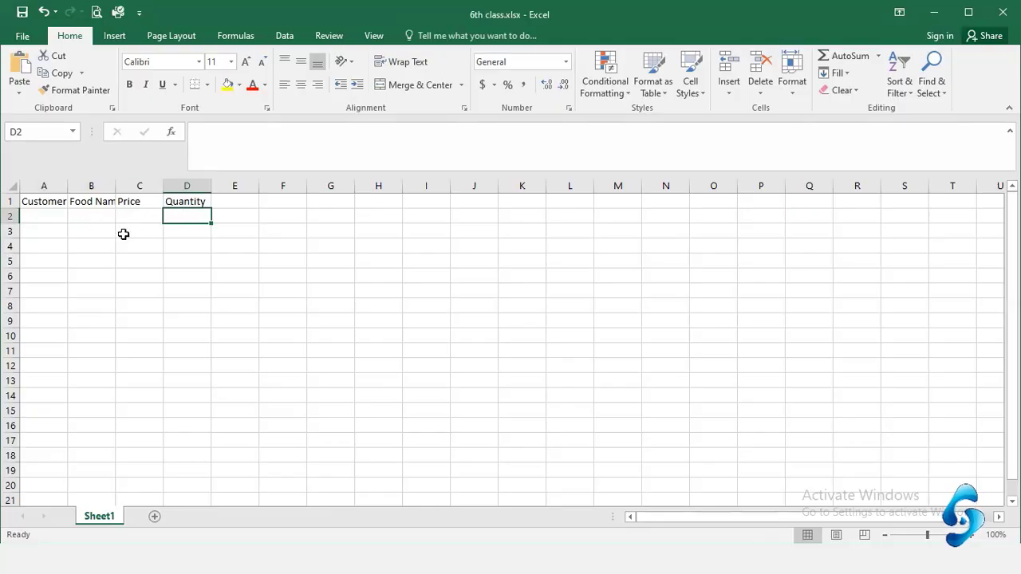
Step: Enter the header "Sub total" in cell E1, beside the Quantity header
left_click(237, 203)
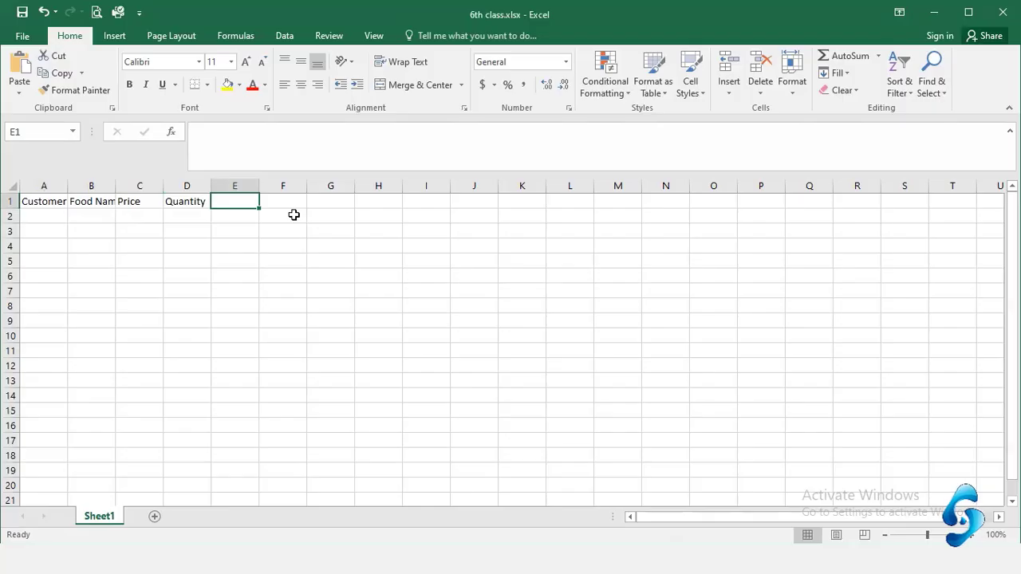
type("Sub tota")
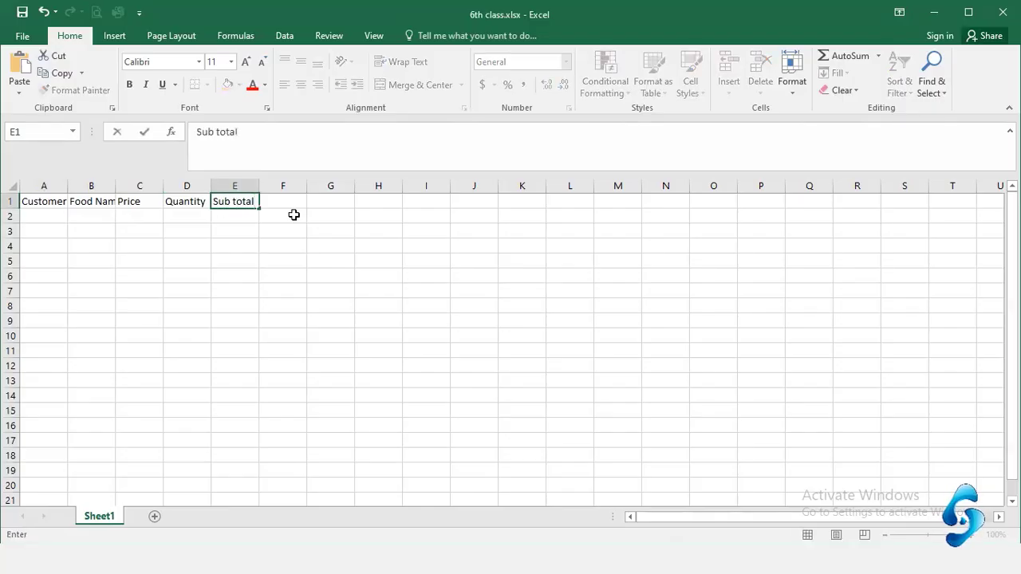
type("l")
key("Tab")
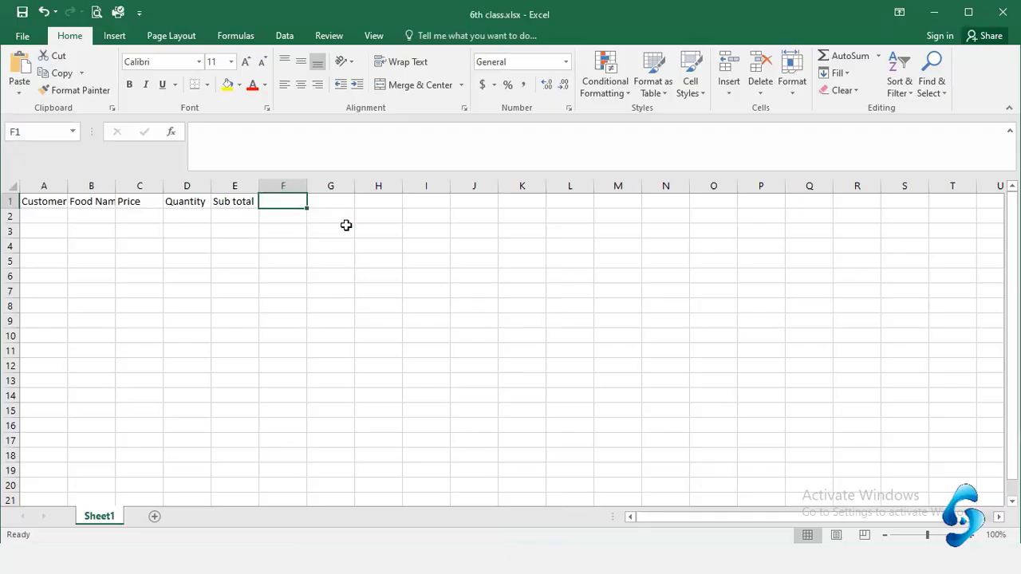
Step: Enter the header "Discount (15%)" in cell F1, beside the Sub total header
type("Di")
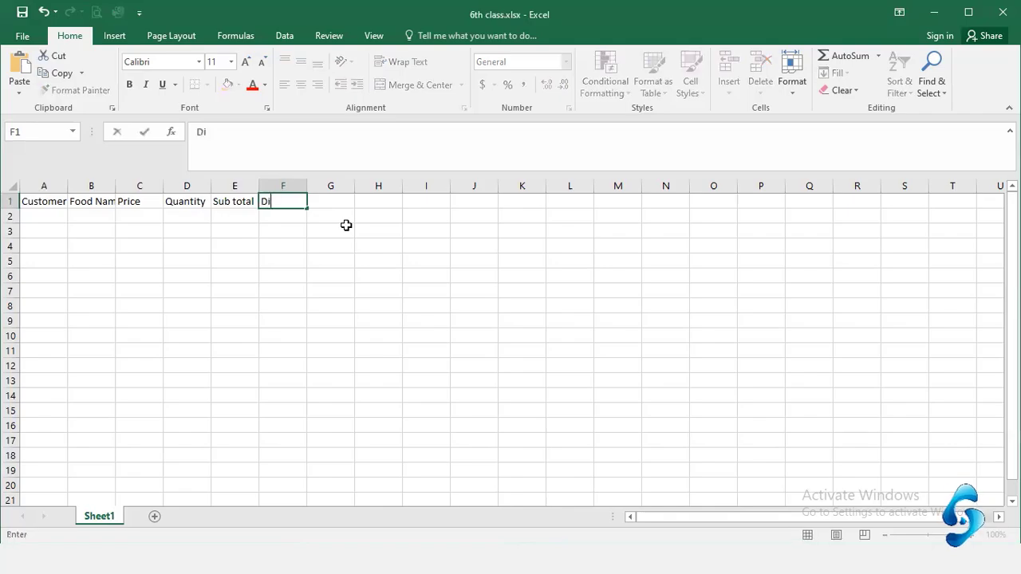
type("scount")
type("(5")
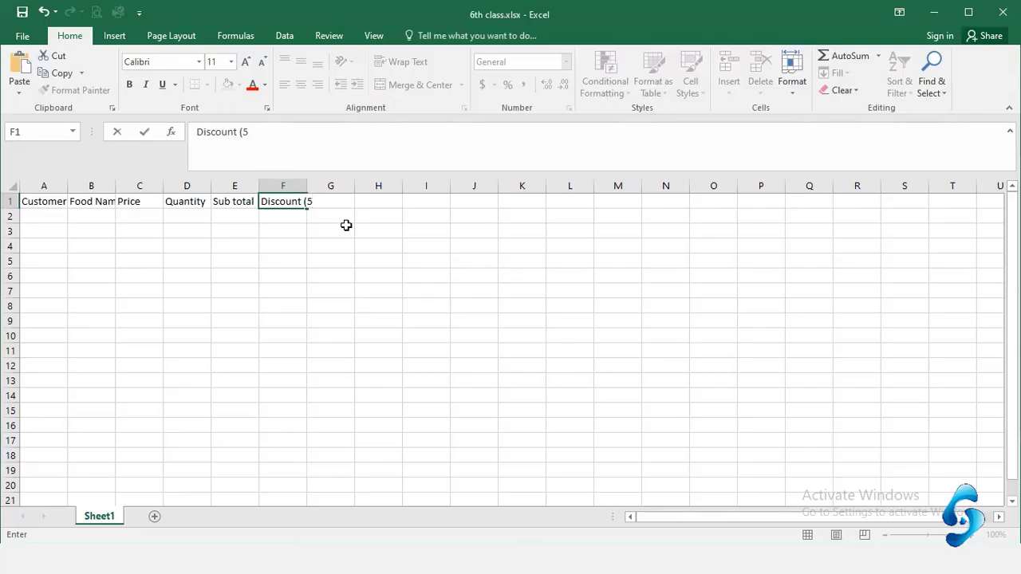
type("%")
key("BackSpace")
key("BackSpace")
type("15%)")
key("Return")
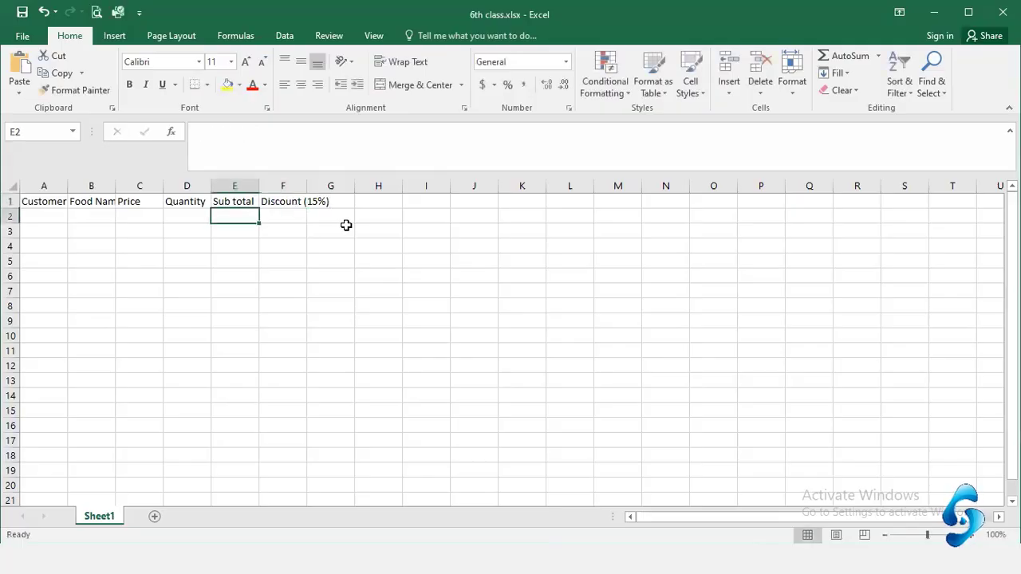
left_click(346, 203)
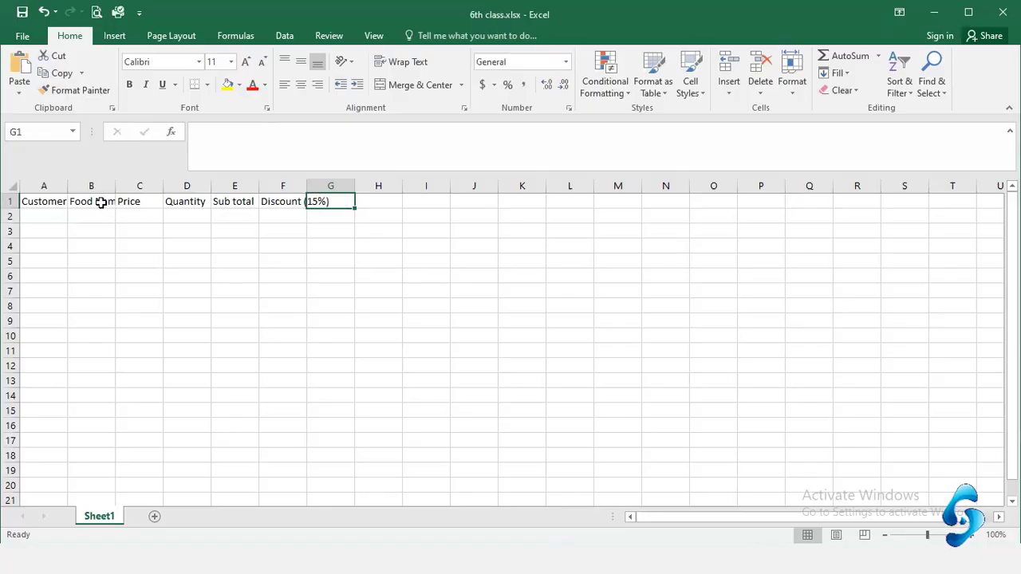
left_click(49, 201)
left_click(75, 200)
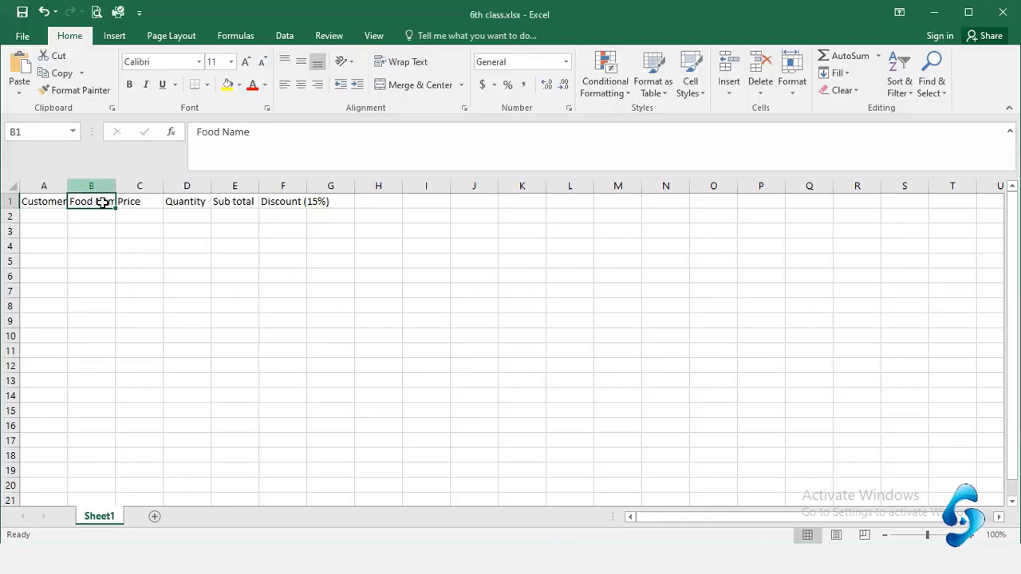
left_click_drag(97, 201, 66, 383)
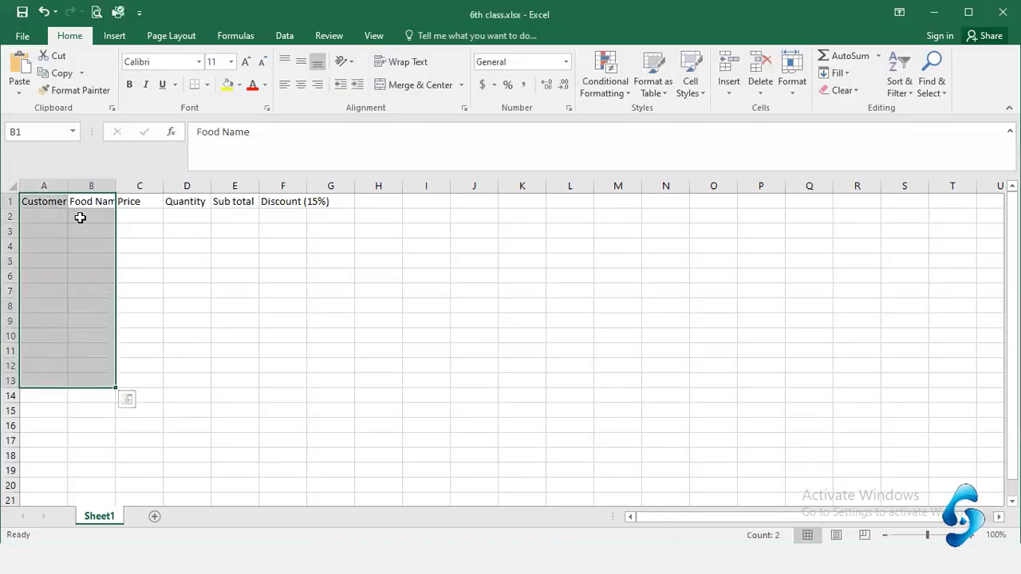
left_click(85, 201)
left_click_drag(88, 217, 73, 426)
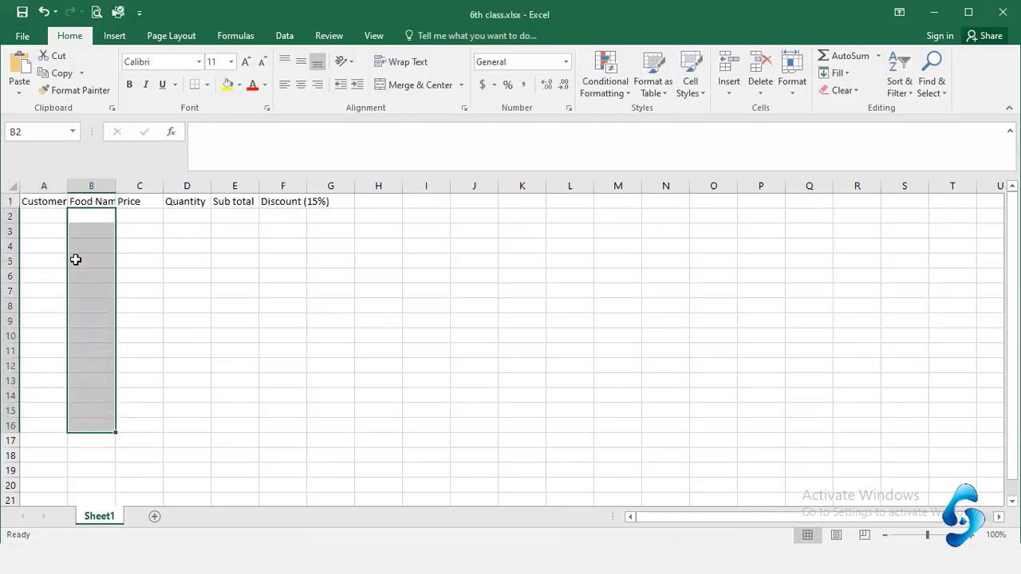
right_click(93, 185)
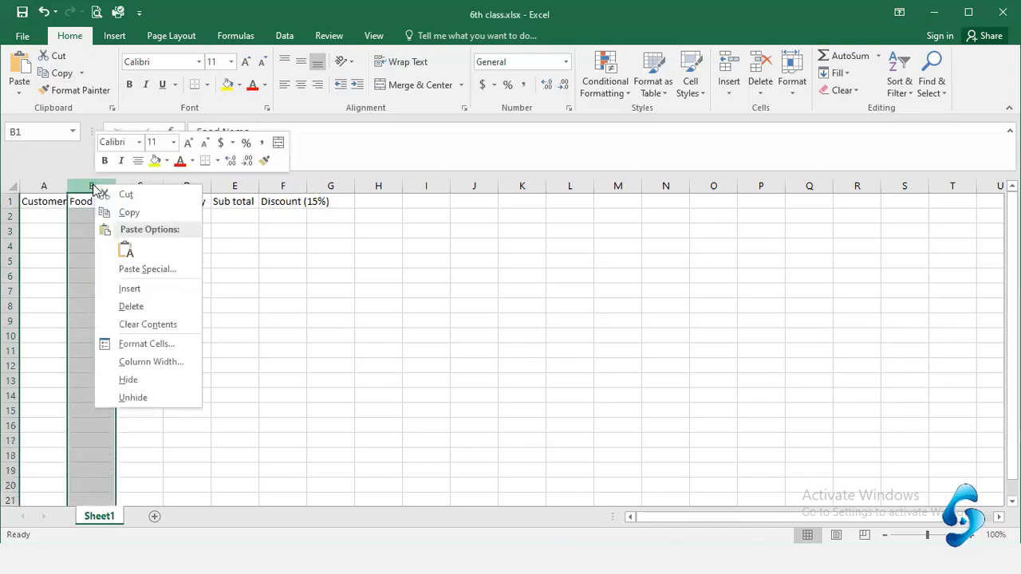
key("Escape")
right_click(101, 263)
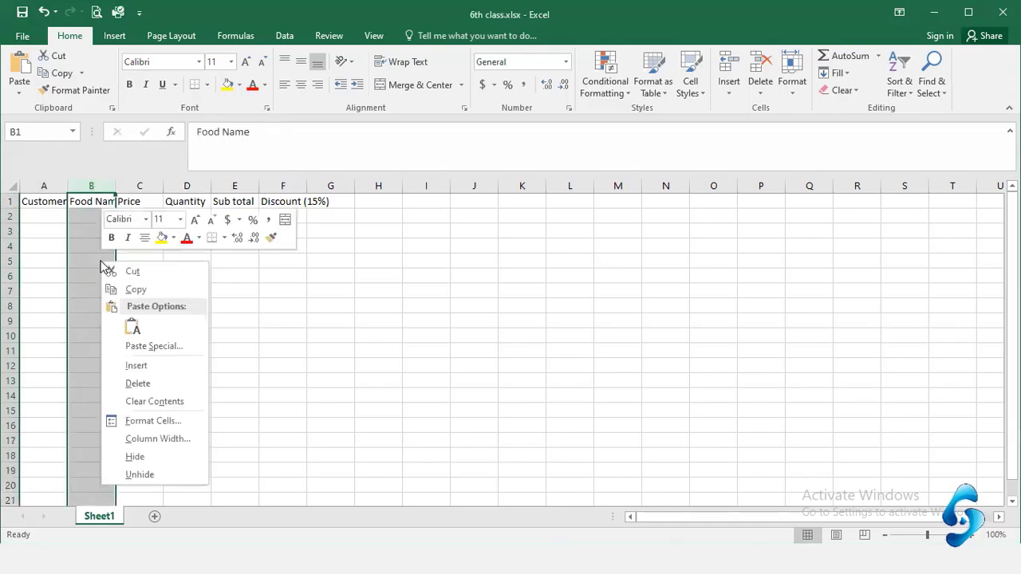
left_click(93, 261)
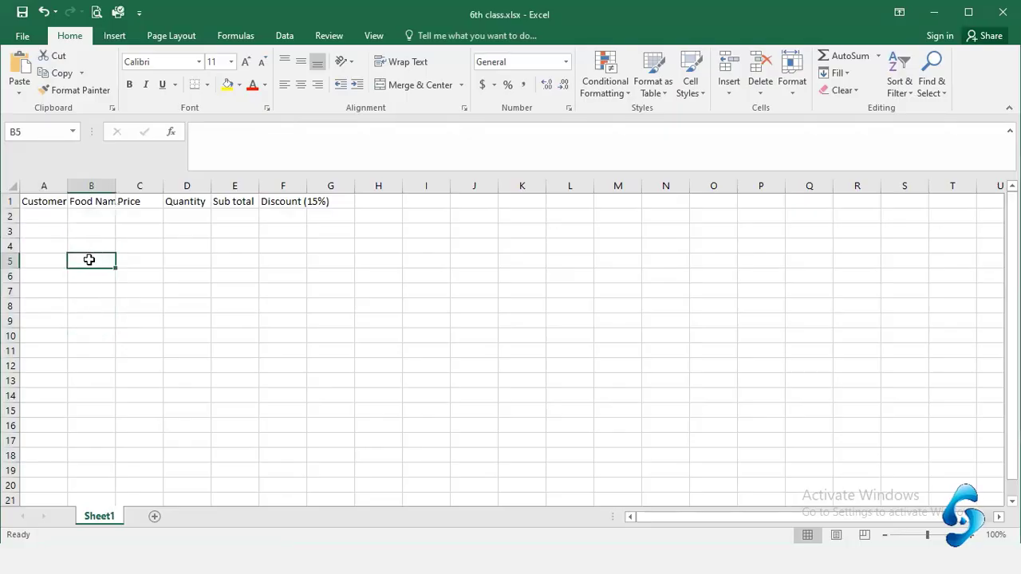
right_click(90, 264)
key("Escape")
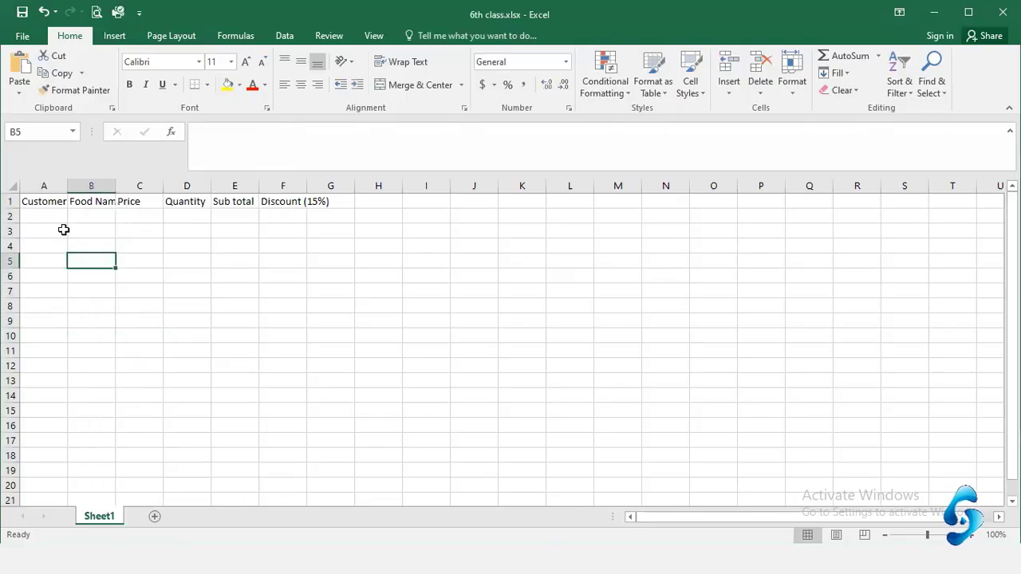
Step: Insert a new column before the Food Name column and enter the header "Customer Address" in cell B1
right_click(91, 184)
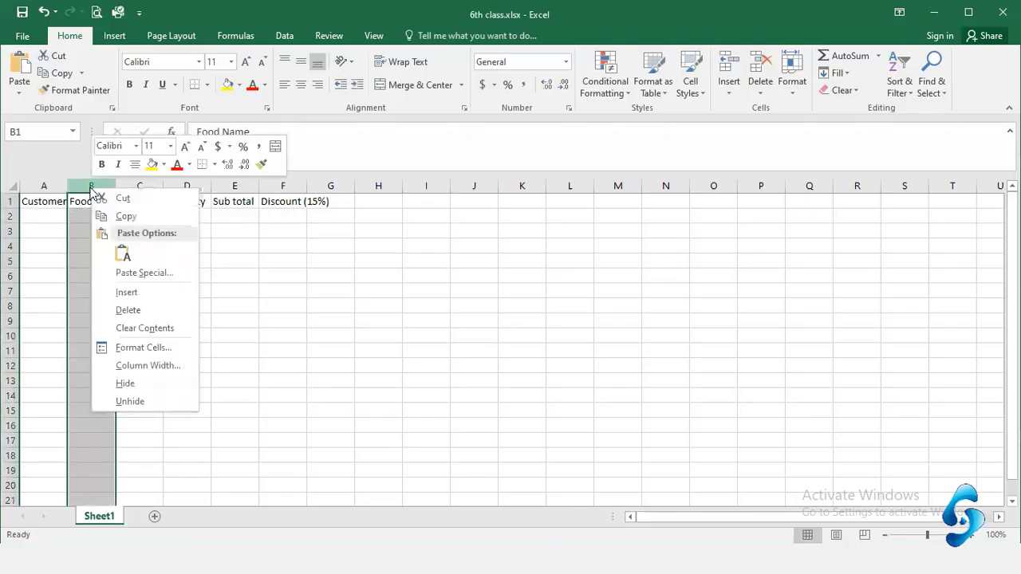
left_click(113, 291)
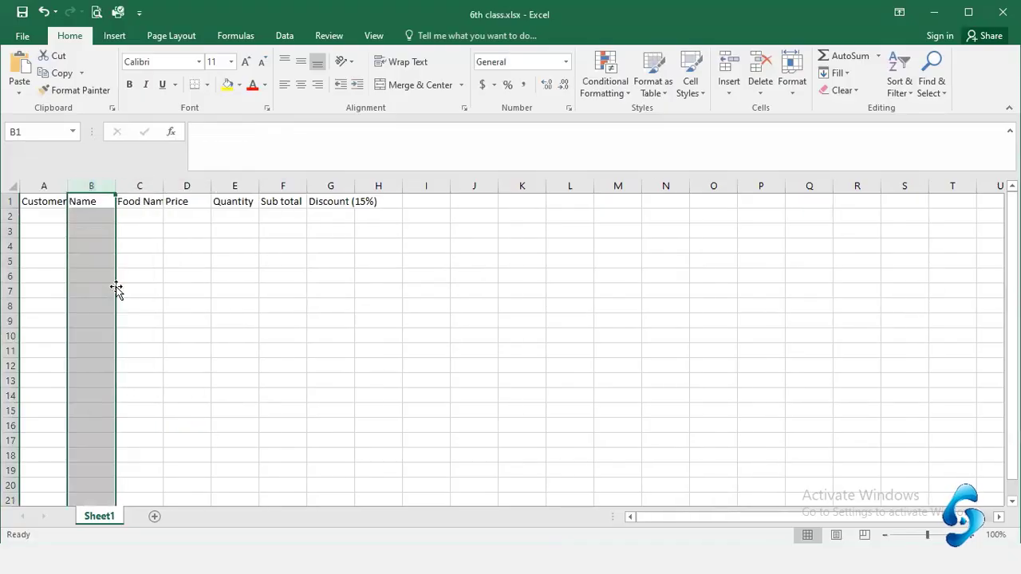
left_click(103, 289)
key("Up")
key("Up")
key("Up")
key("Up")
key("Up")
key("Up")
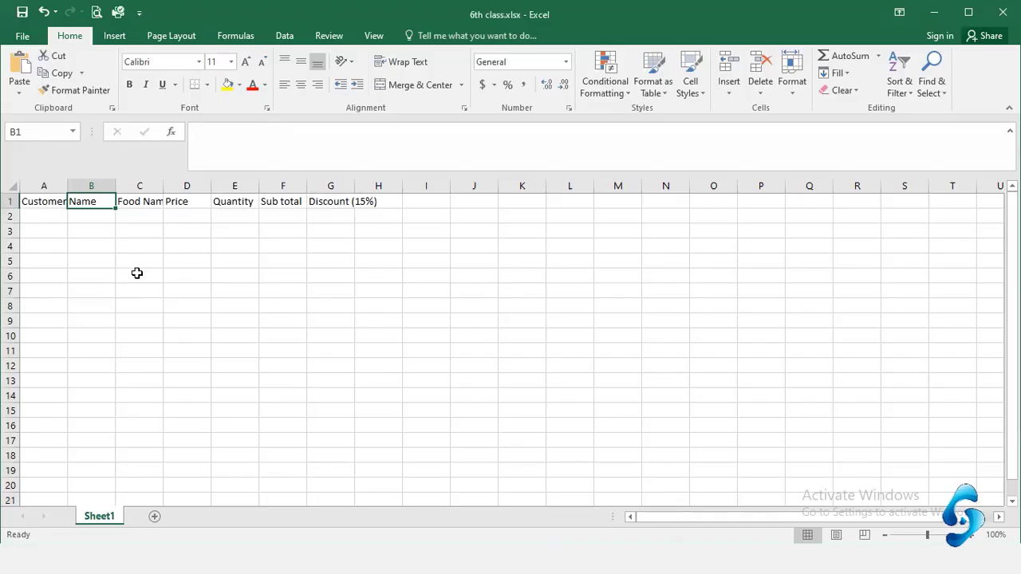
type("Custom")
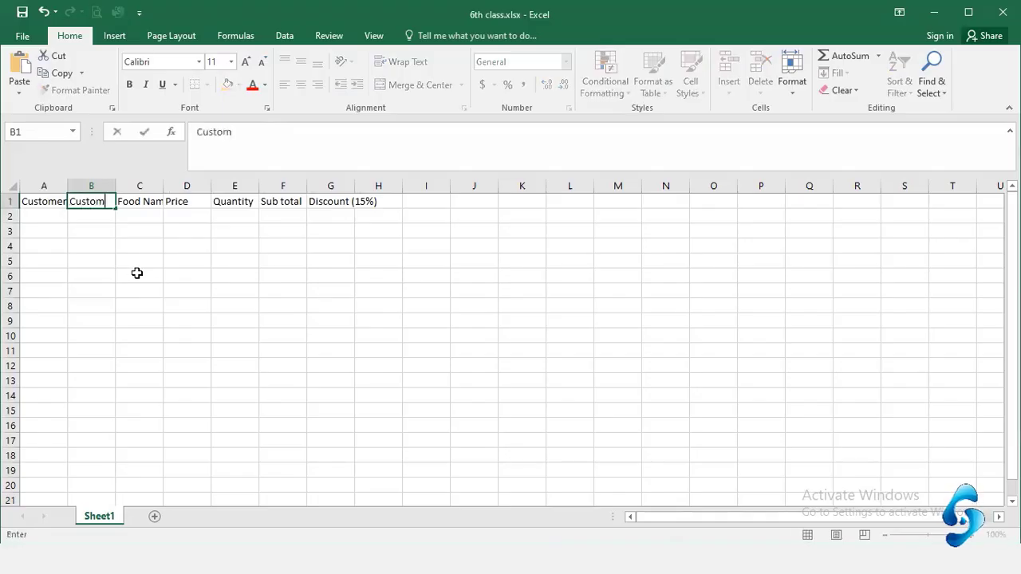
type("er Address")
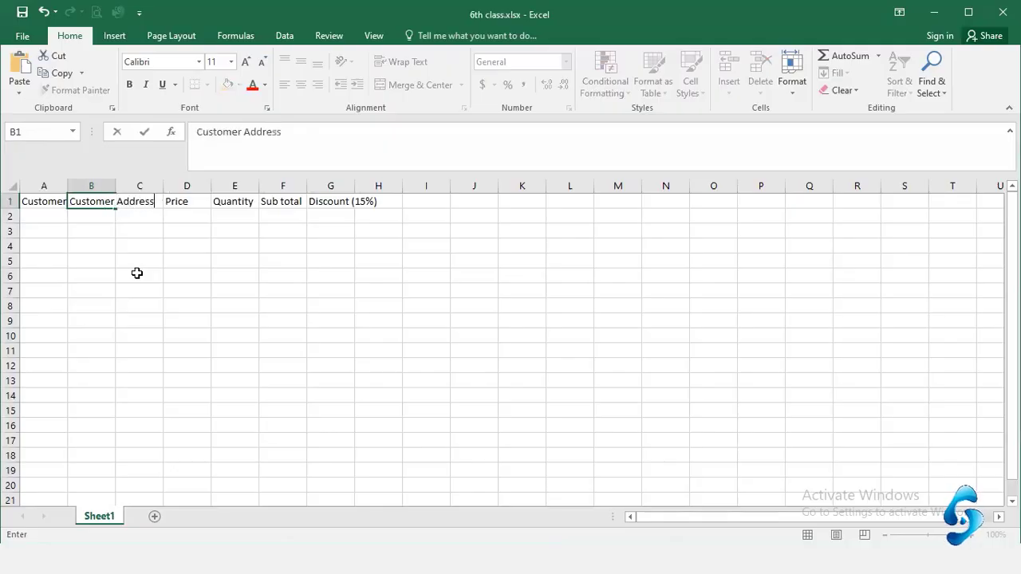
key("Tab")
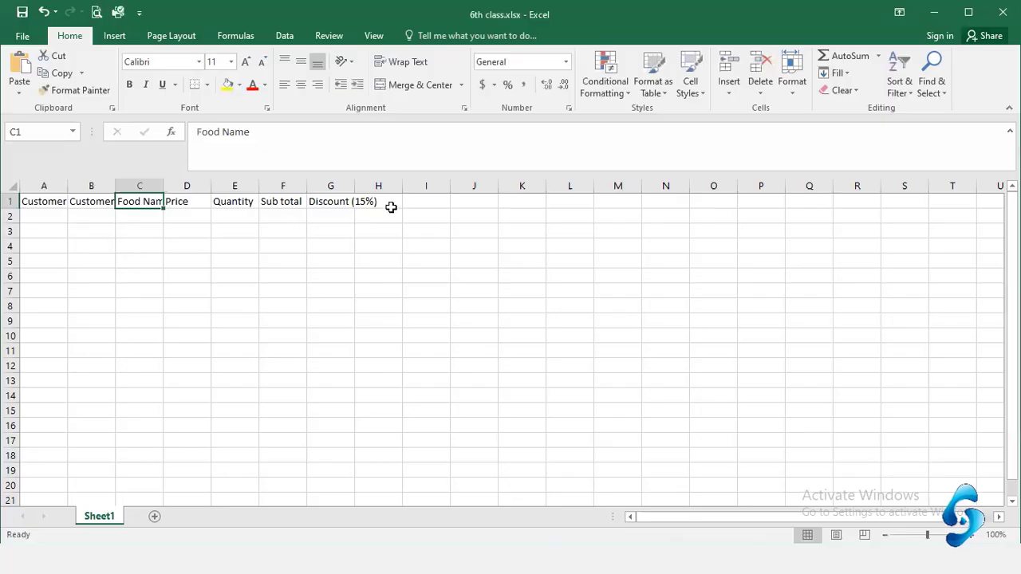
Step: Enter the header "Restaurant Name" in cell H1, after the Discount (15%) header
left_click(388, 199)
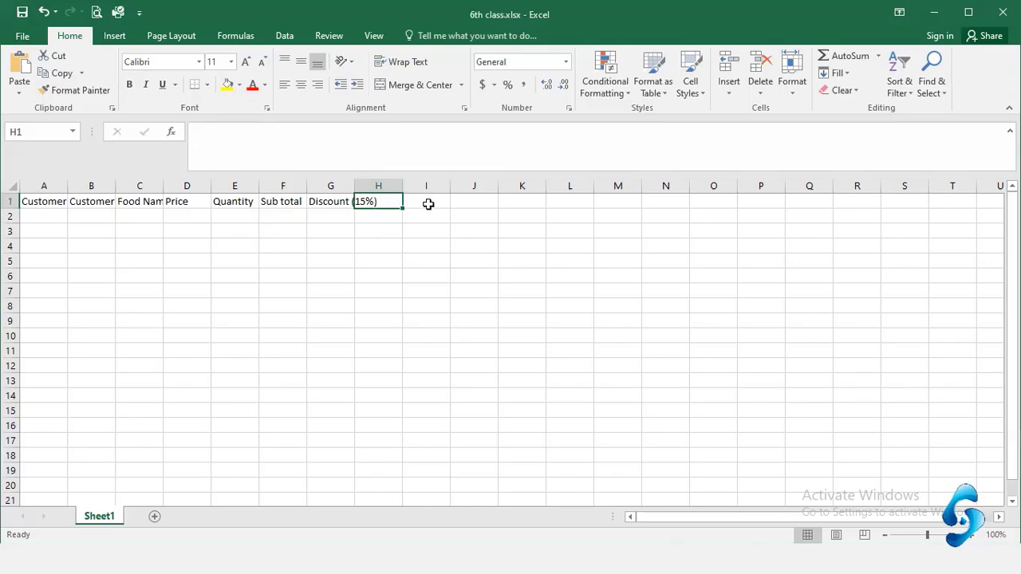
type("Res")
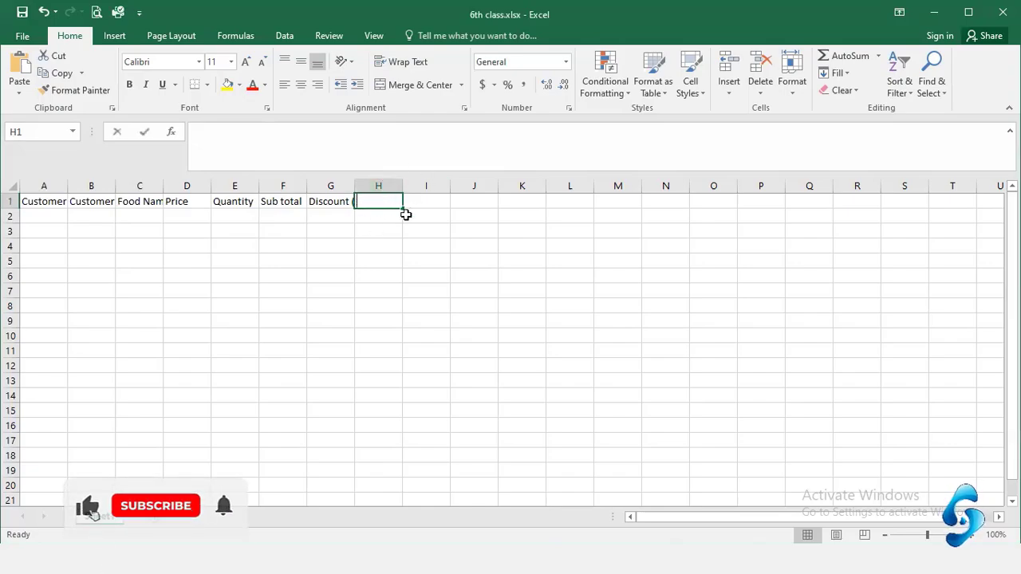
type("t")
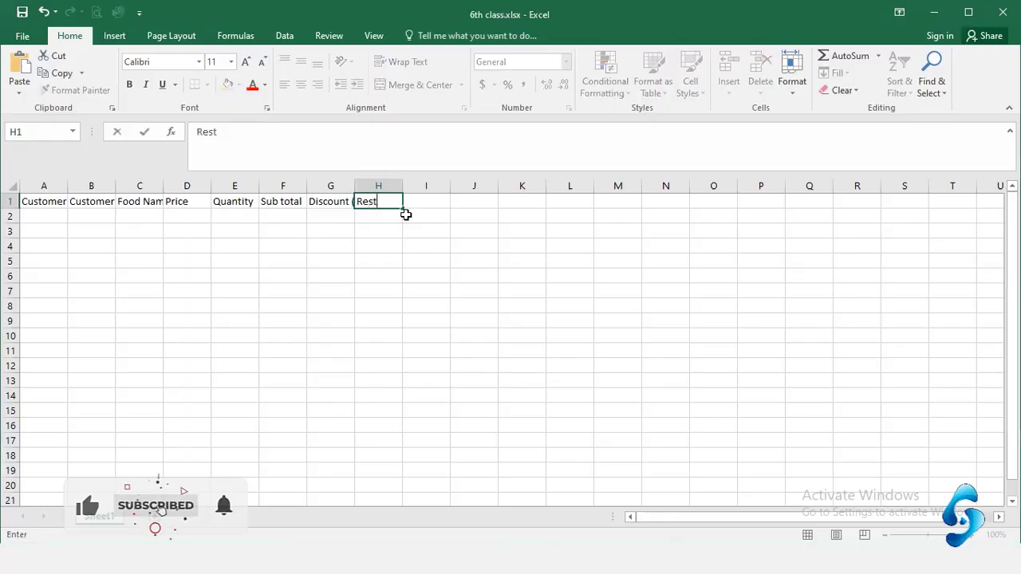
type("aurant Name")
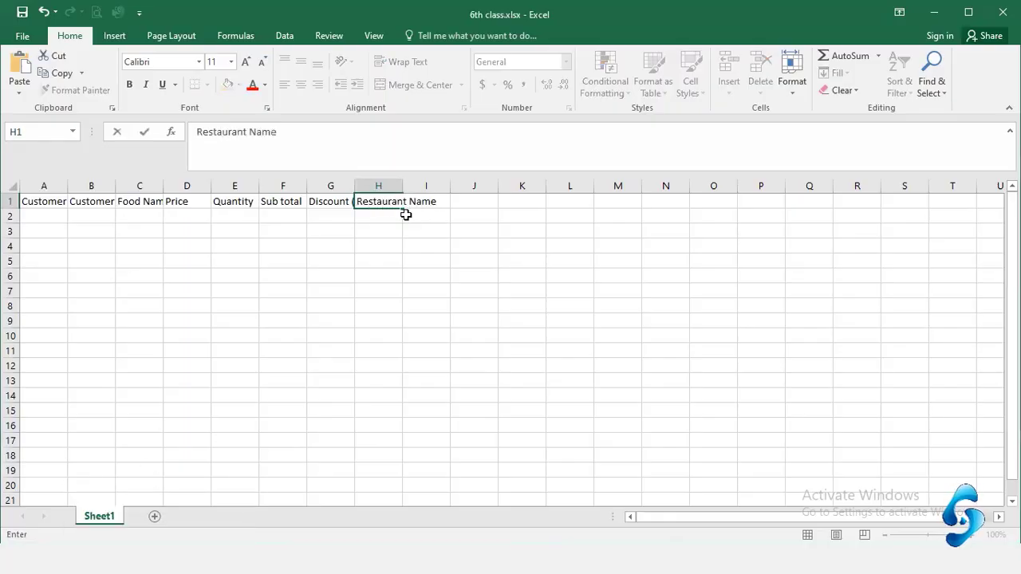
key("Tab")
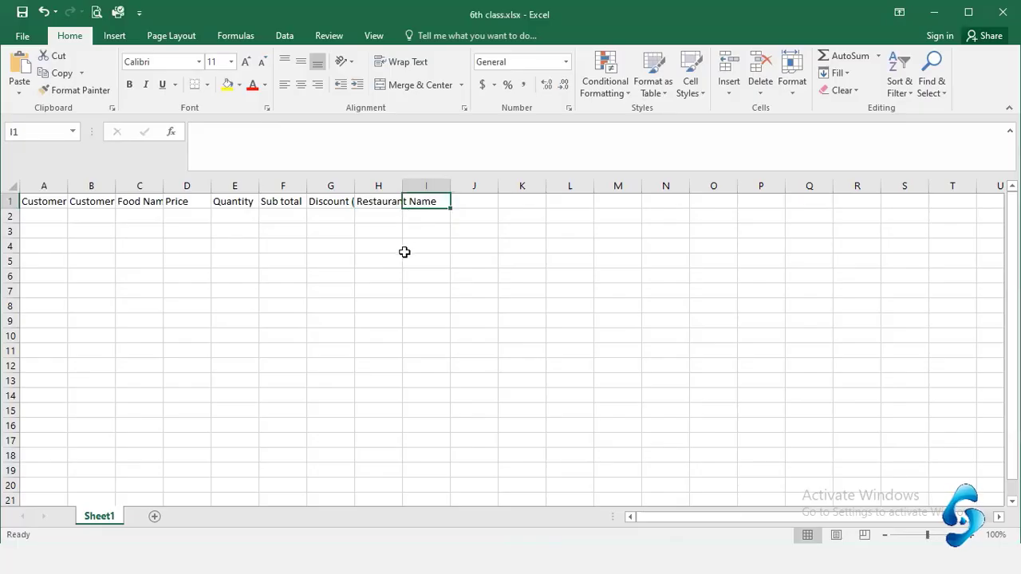
Step: Enter the header "Restaurant Location" in cell I1, beside the Restaurant Name header
type("Restau")
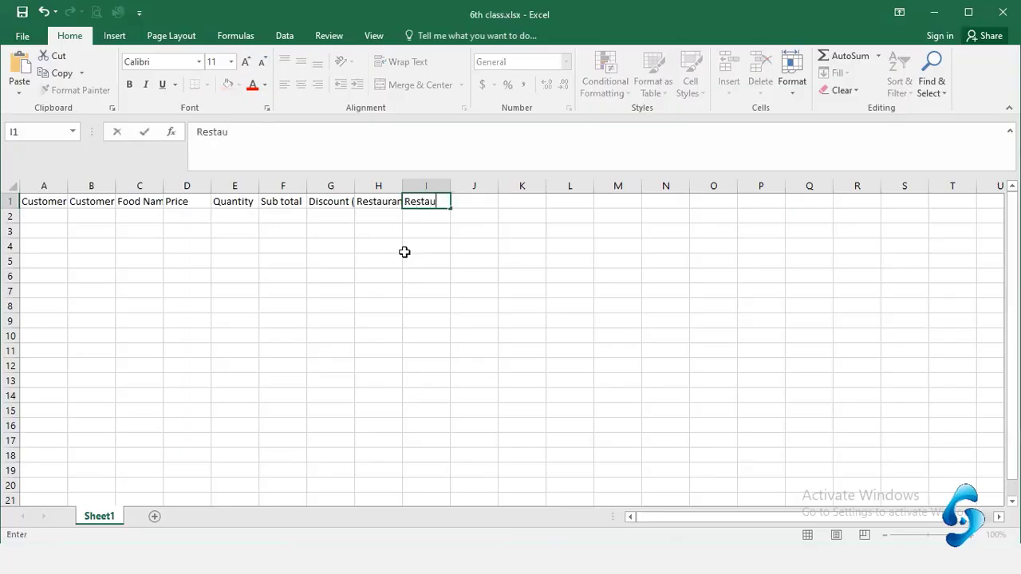
type("rant Location")
key("Tab")
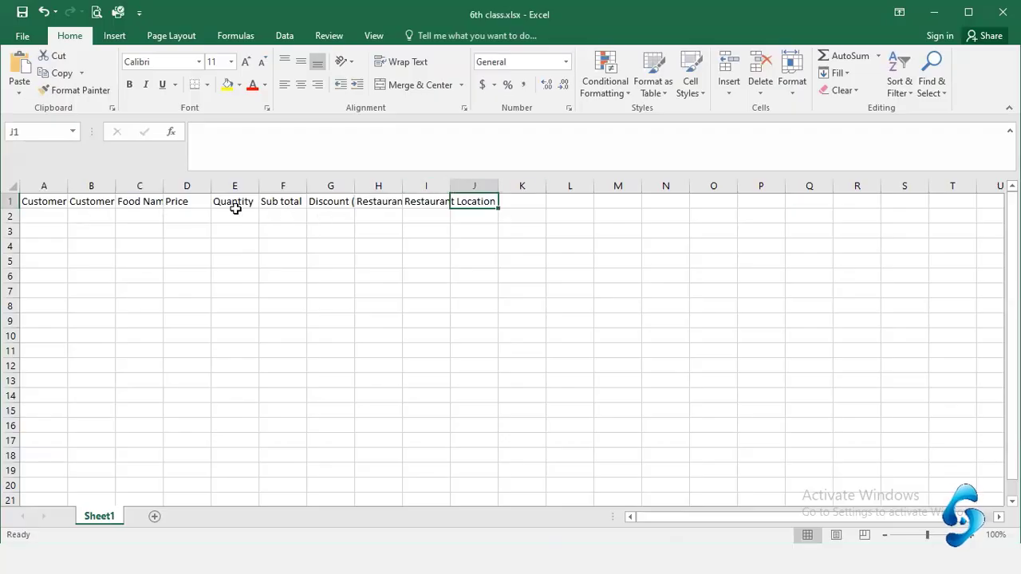
Step: Go through the row 2 cells under the headers from Customer Name to Discount (15%), checking the full discount header text
left_click(51, 216)
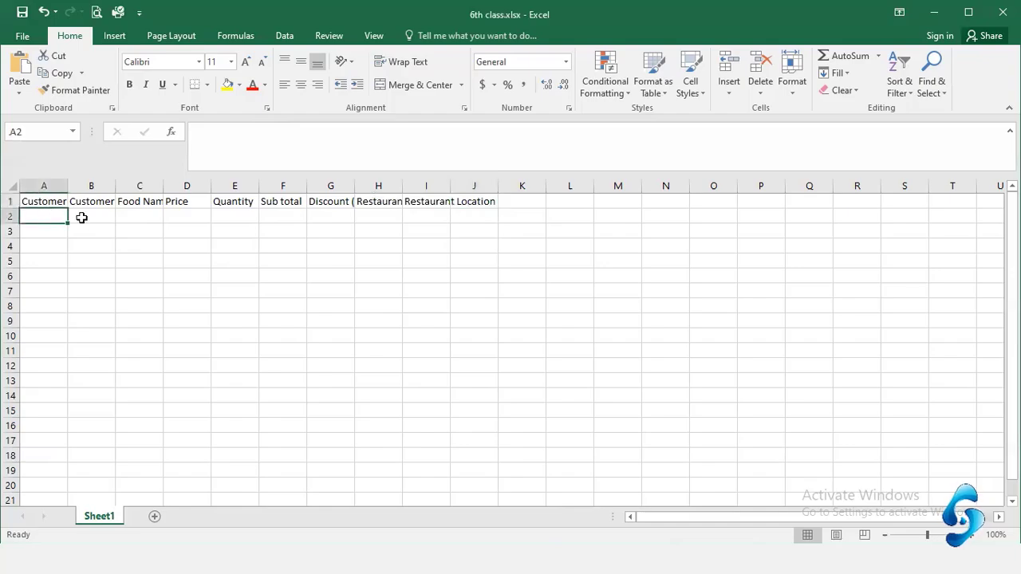
left_click(82, 216)
left_click(129, 217)
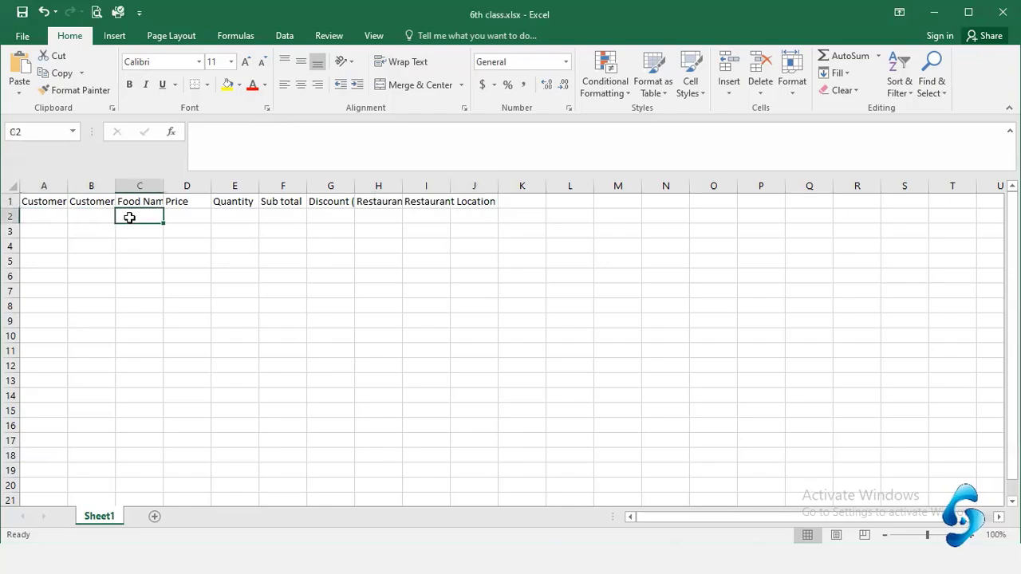
left_click(178, 214)
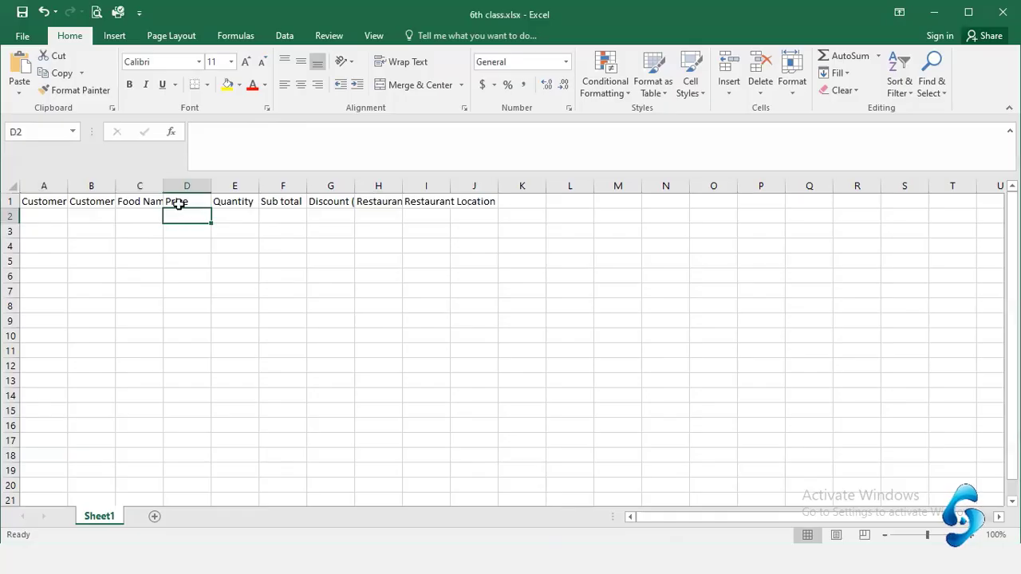
left_click(235, 216)
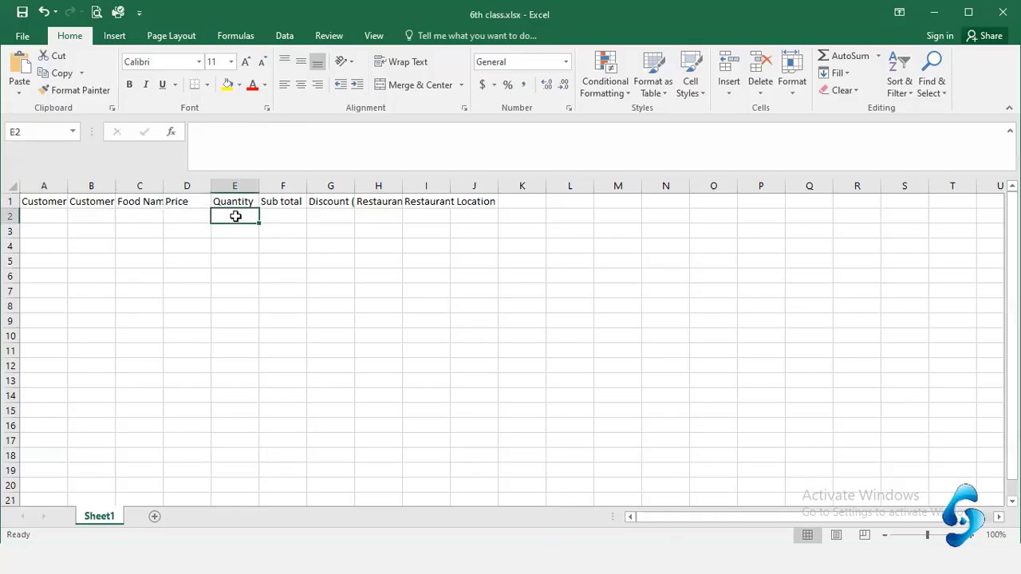
left_click(279, 216)
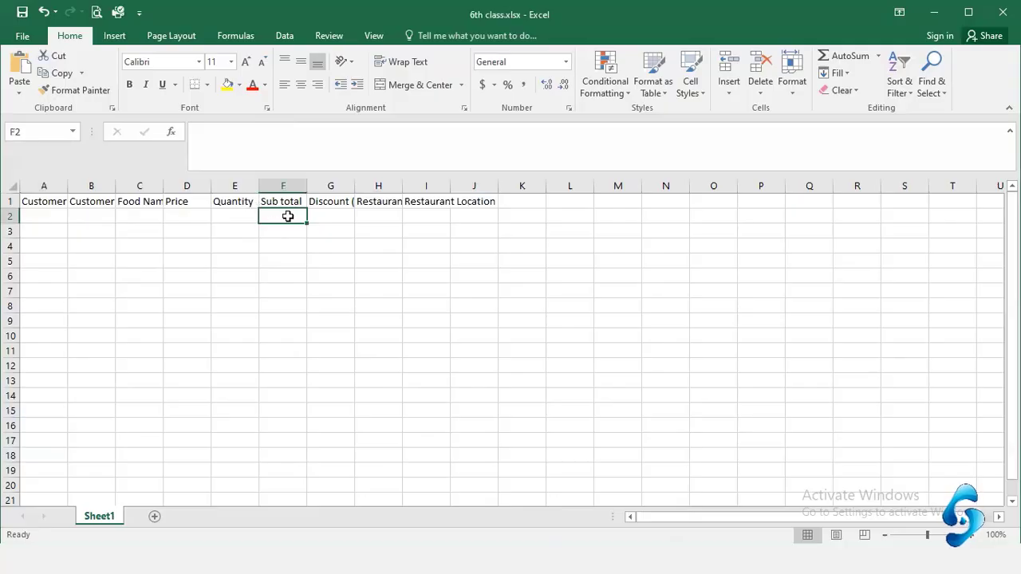
left_click(331, 216)
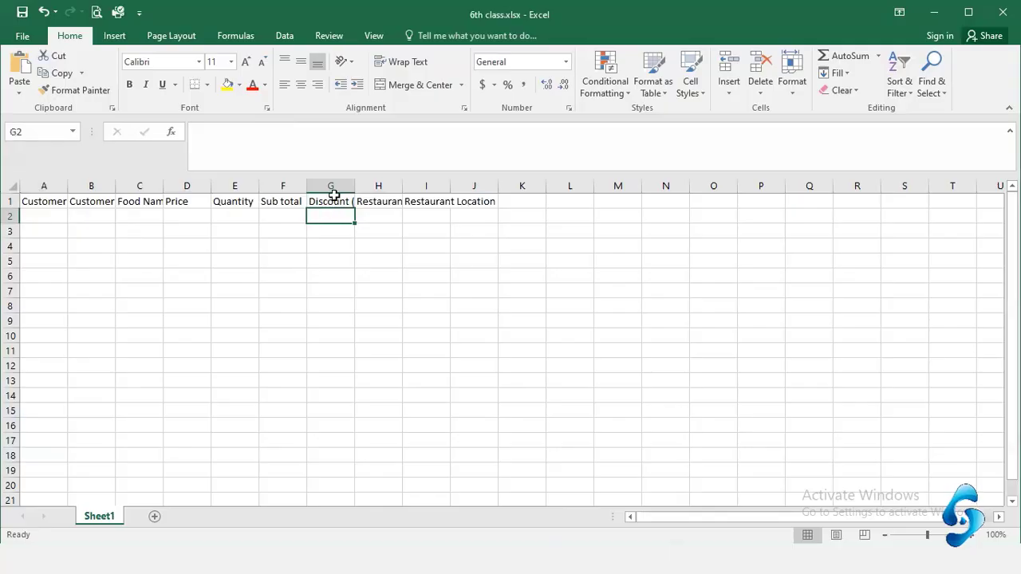
left_click(332, 201)
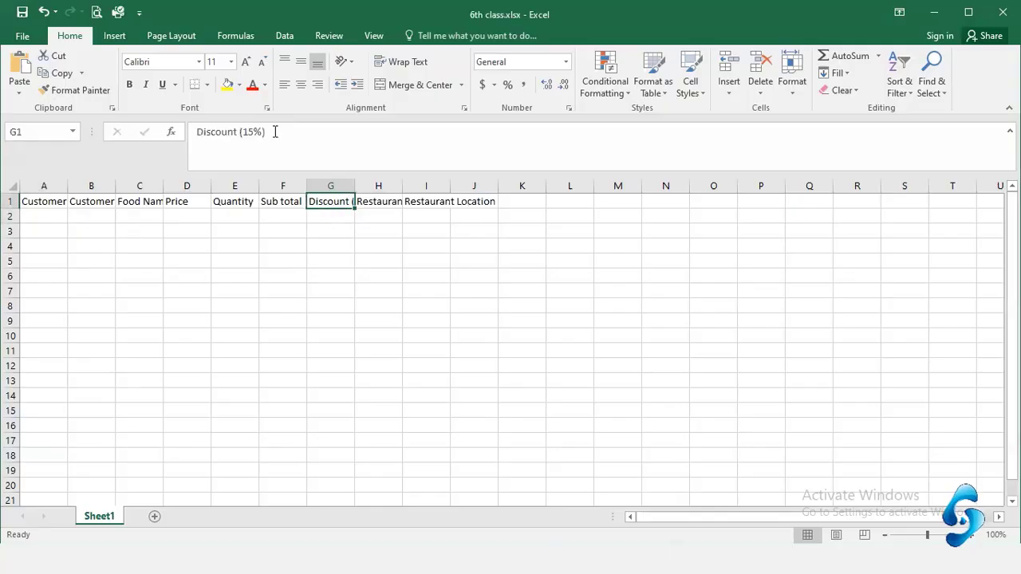
left_click(327, 217)
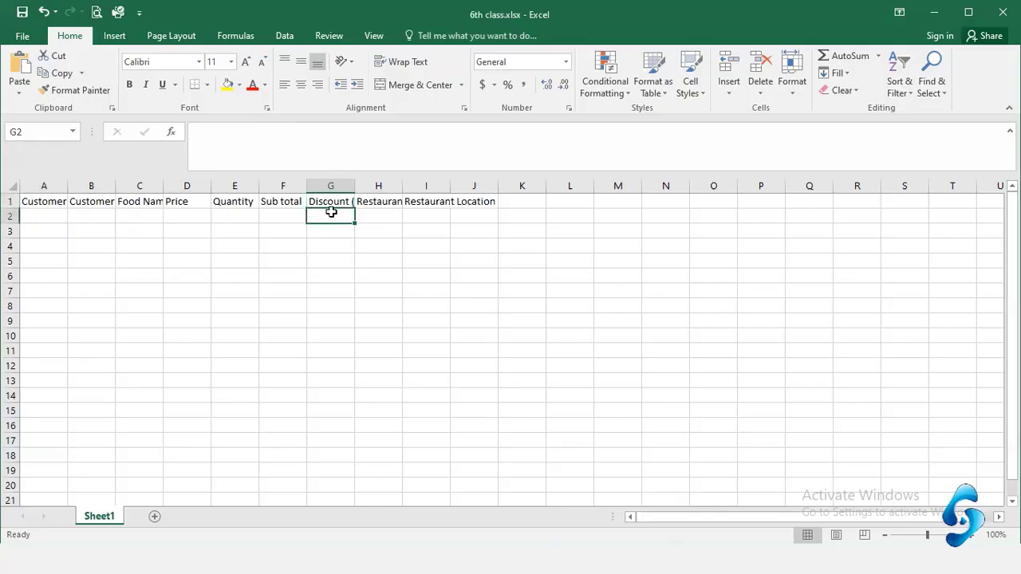
left_click(281, 212)
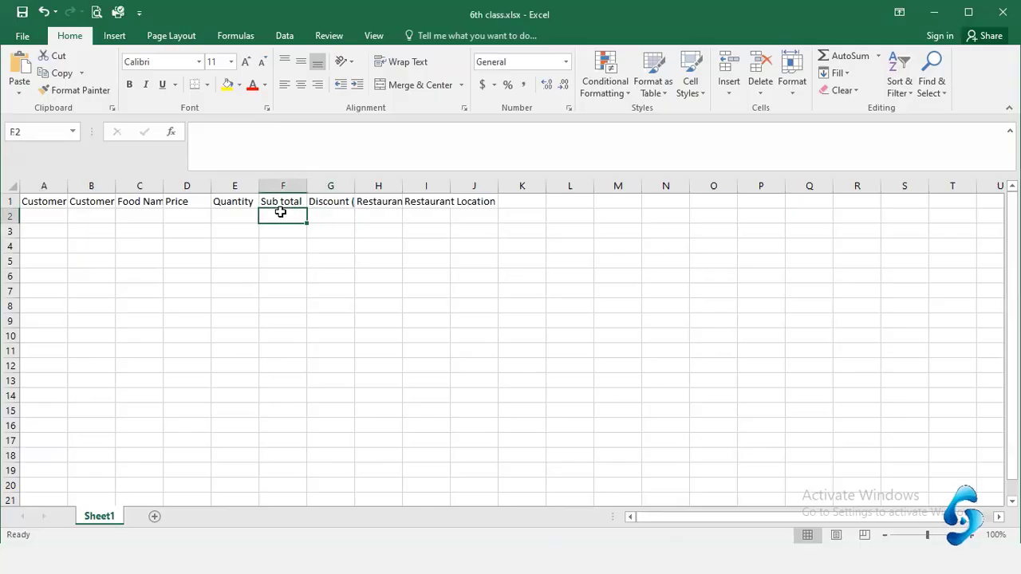
left_click(330, 215)
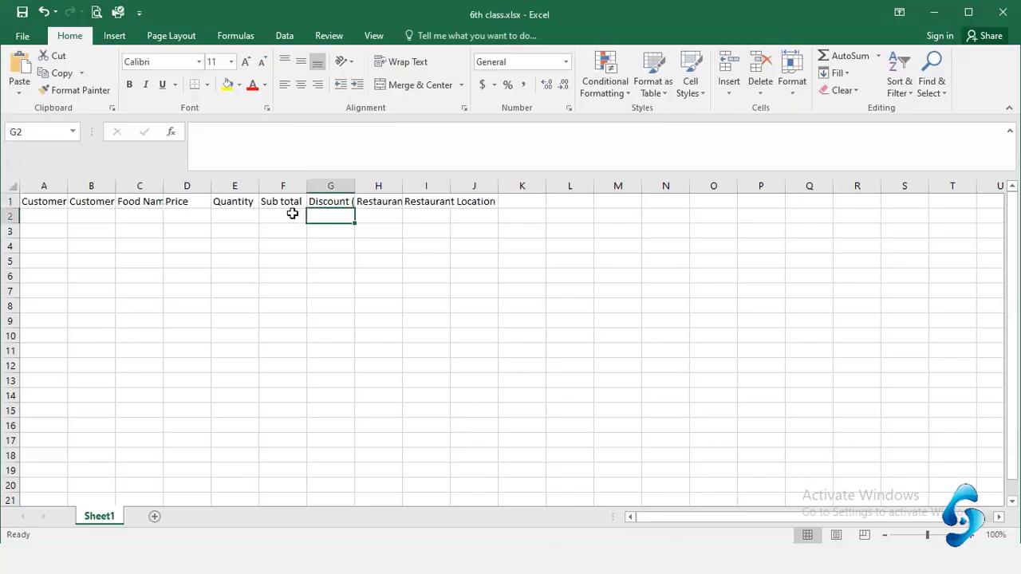
Step: Enter the header "Total" in cell J1, after the Restaurant Location header
left_click(484, 201)
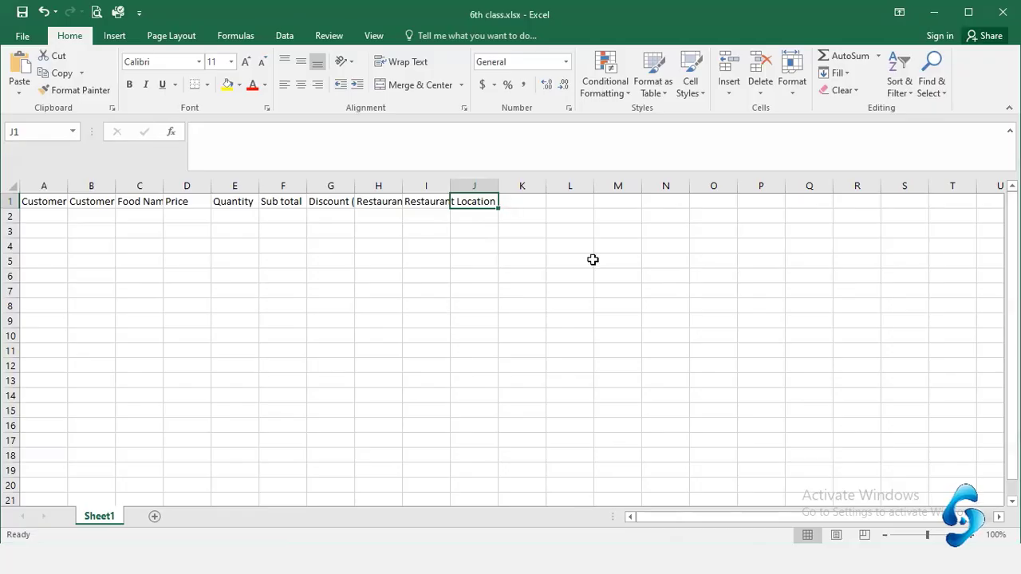
type("Total")
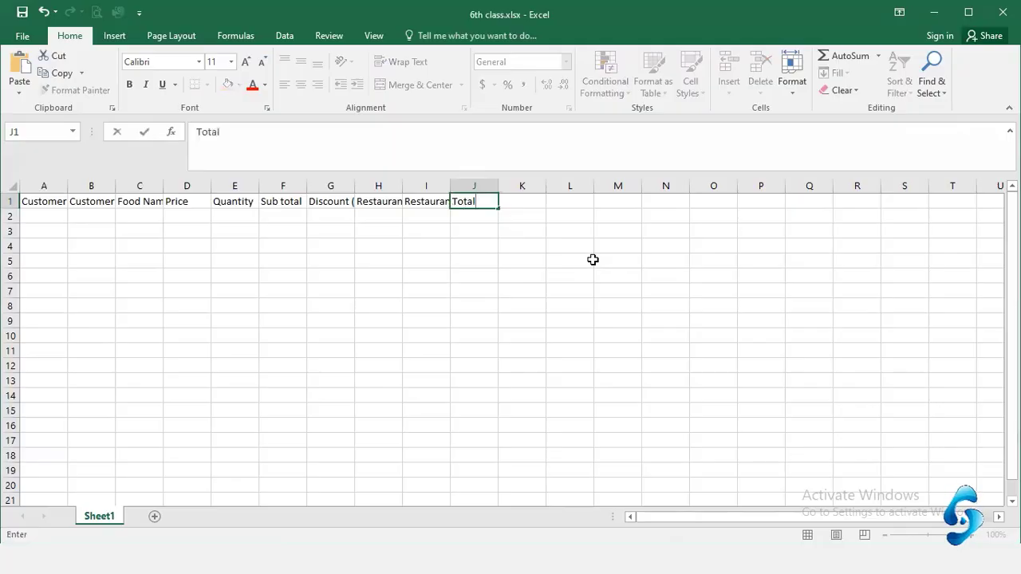
key("Return")
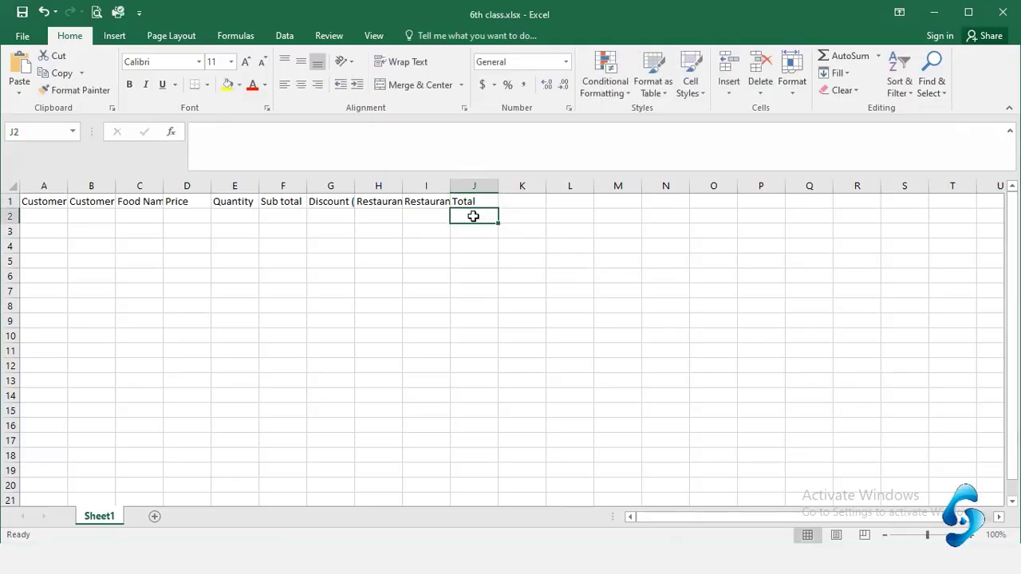
left_click_drag(473, 216, 468, 360)
left_click(483, 285)
key("Up")
key("Up")
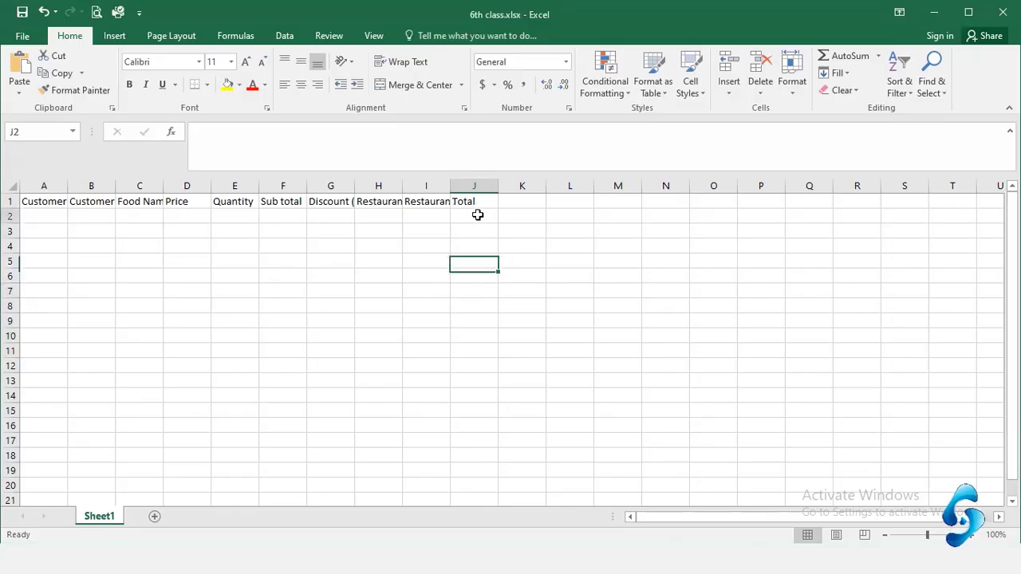
left_click(477, 216)
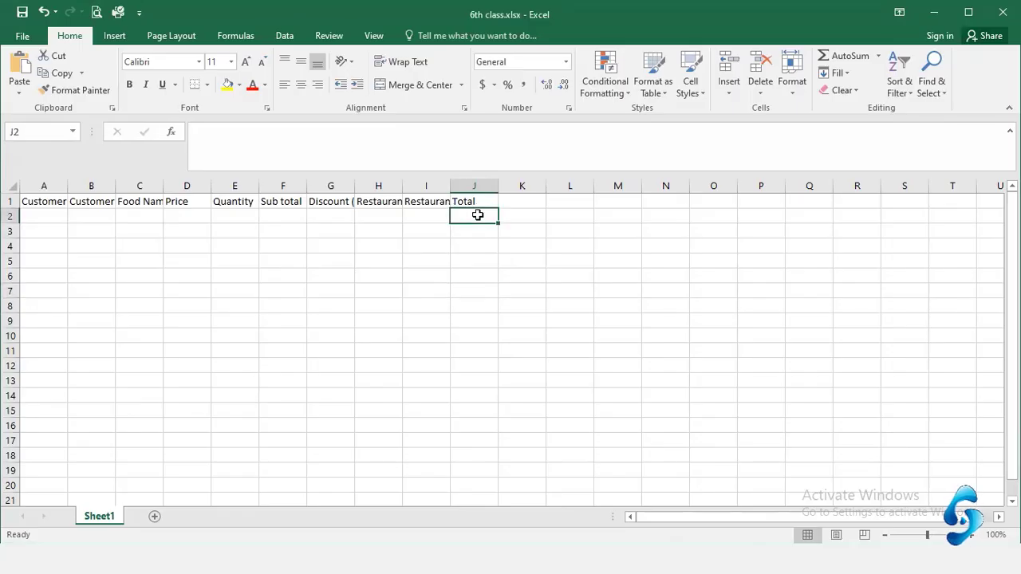
left_click(474, 269)
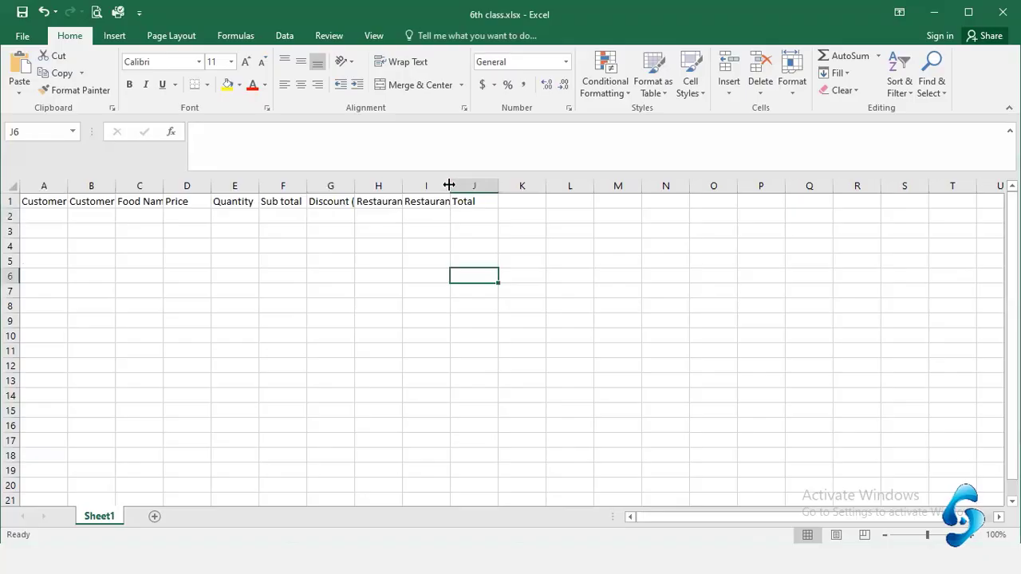
left_click(486, 201)
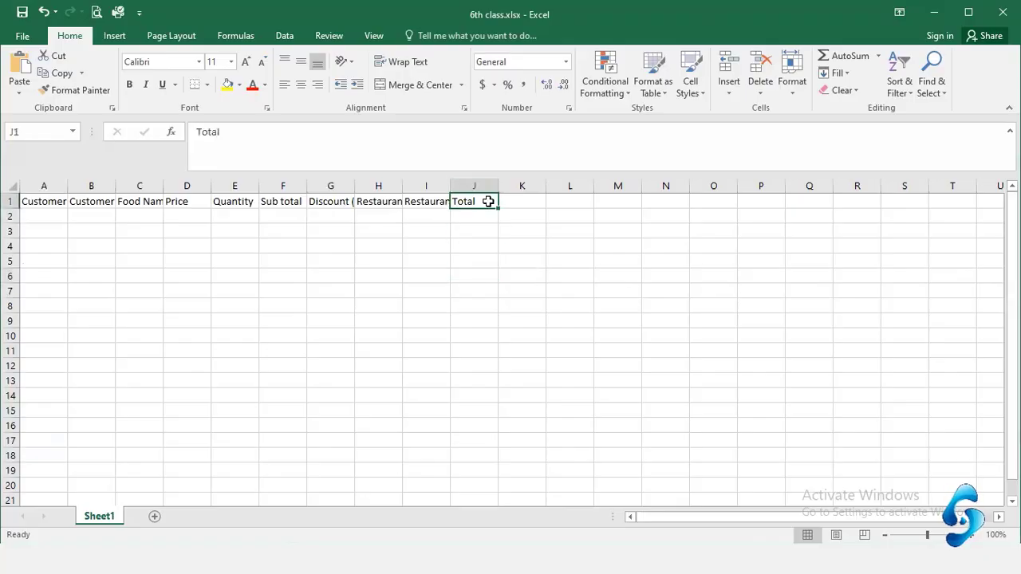
Step: Insert a blank column before the Total column, between Restaurant Location and Total
left_click_drag(474, 216, 472, 347)
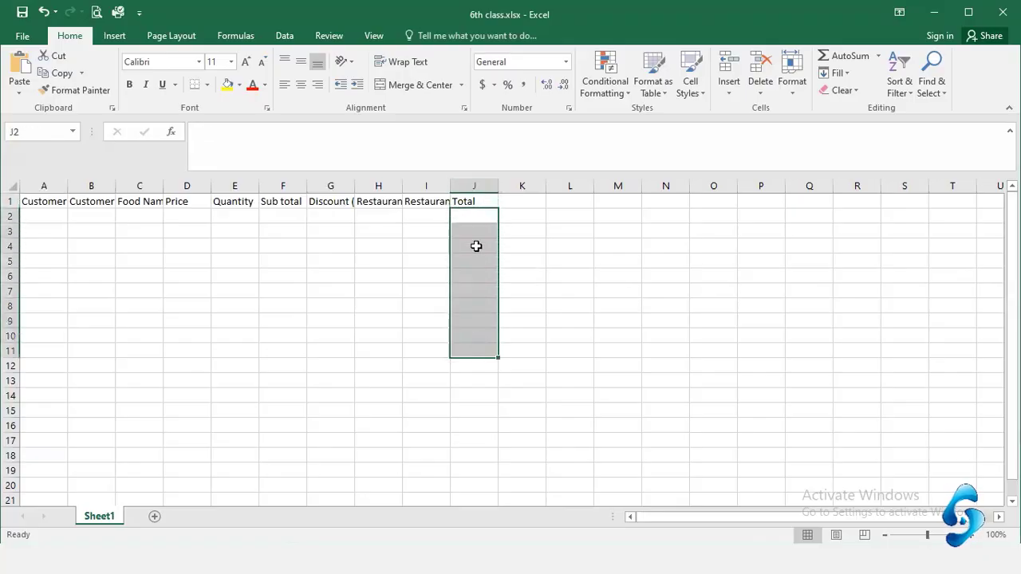
left_click(477, 221)
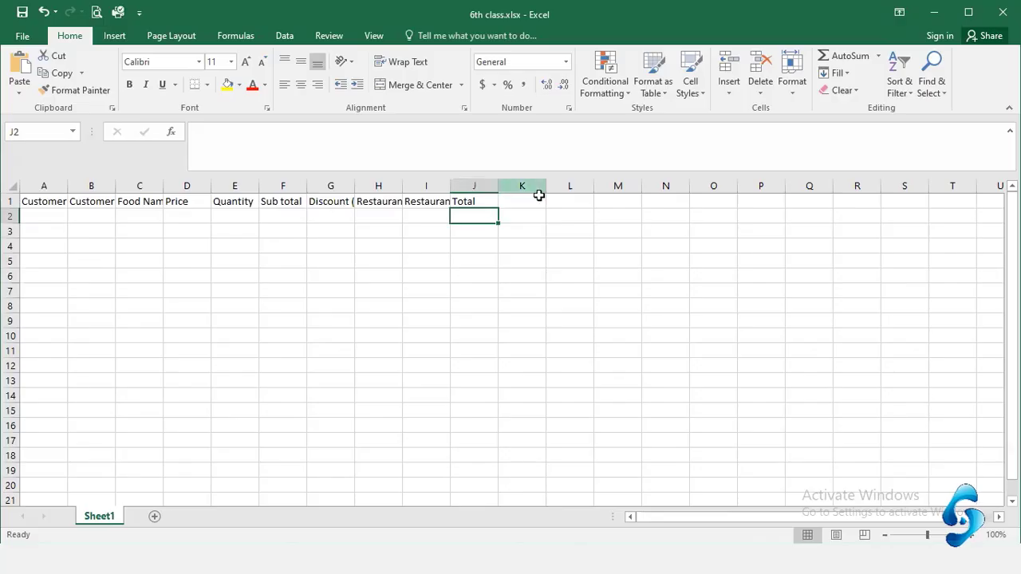
left_click(482, 185)
right_click(484, 190)
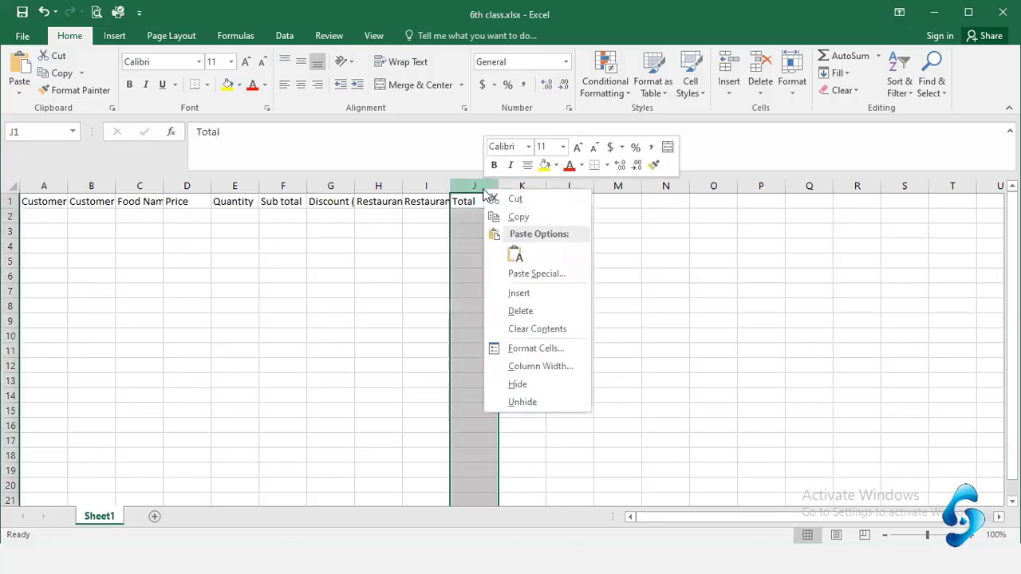
left_click(508, 298)
left_click(487, 259)
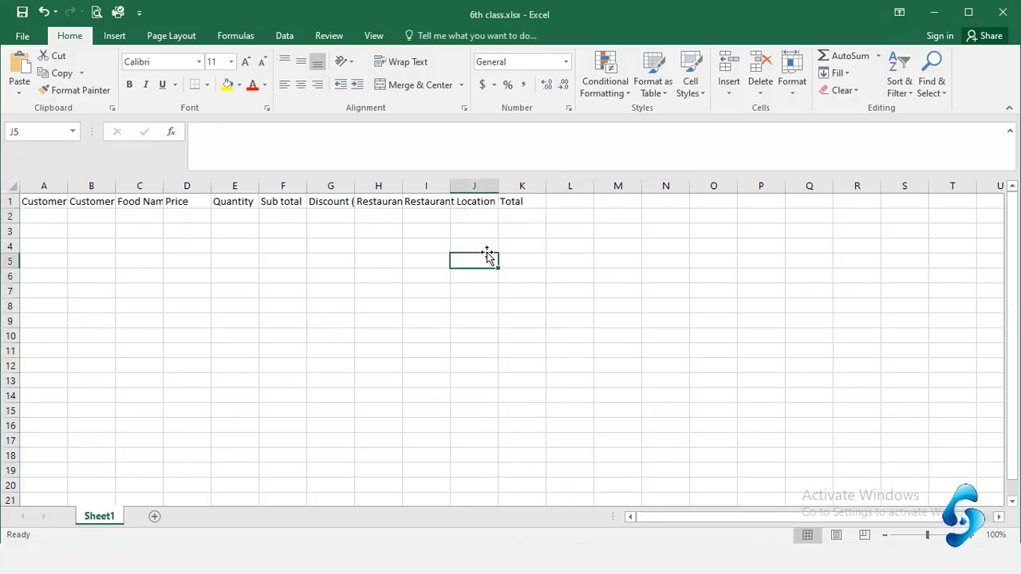
Step: Enter the header "Delivery Charge" in cell J1, before the Total header
left_click(478, 232)
left_click(477, 217)
left_click(479, 203)
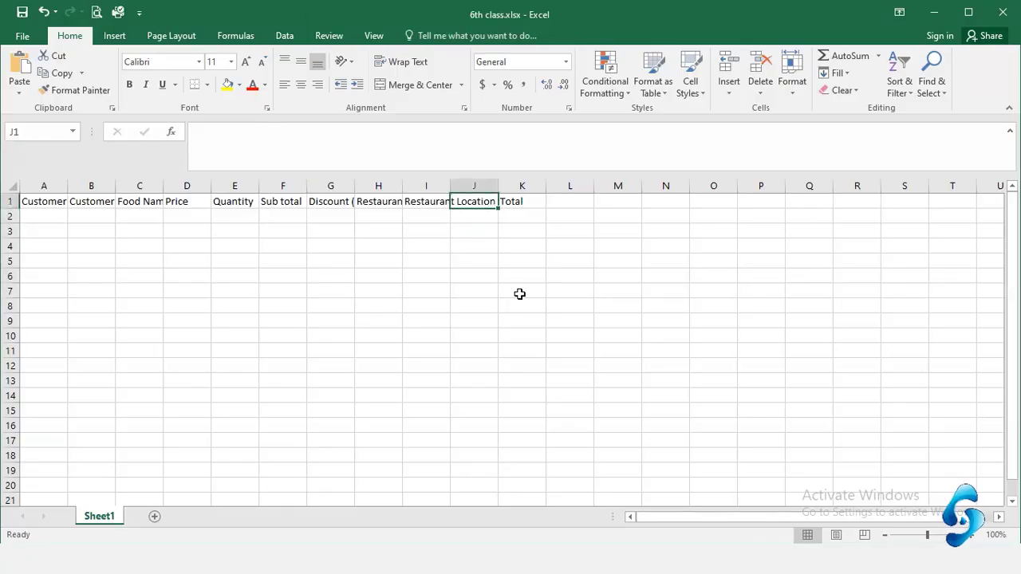
type("Delivery")
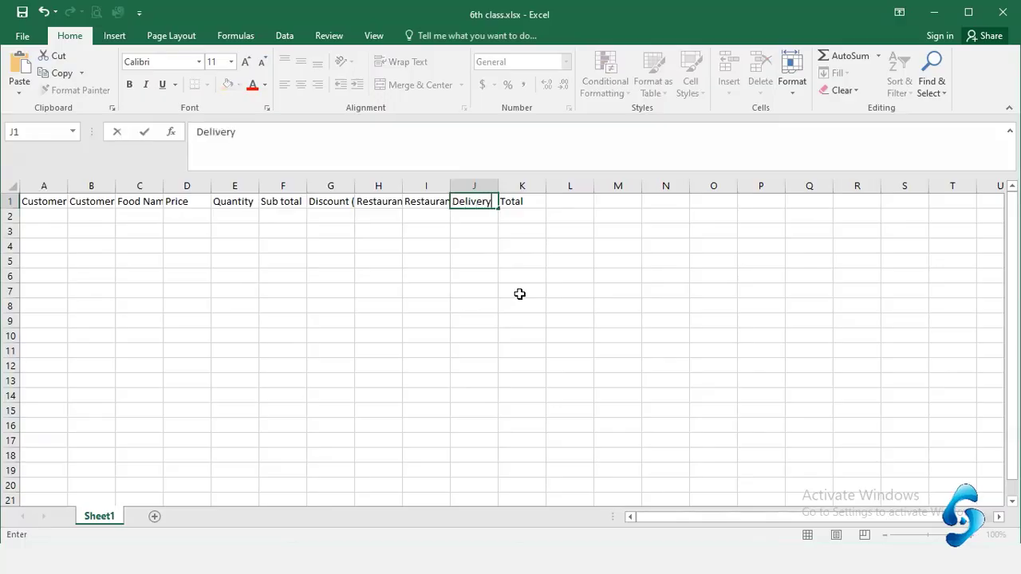
type(" Charge")
key("Tab")
type("Total")
left_click(469, 201)
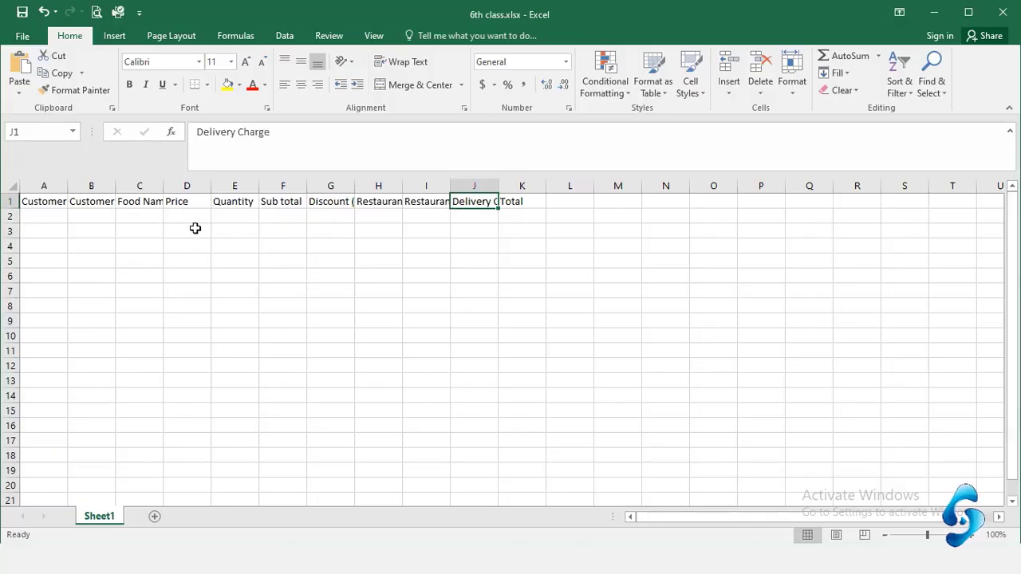
Step: Go through the cells under all headers from Customer Name to Total, comparing address with restaurant location and sub total, discount and total
left_click(26, 217)
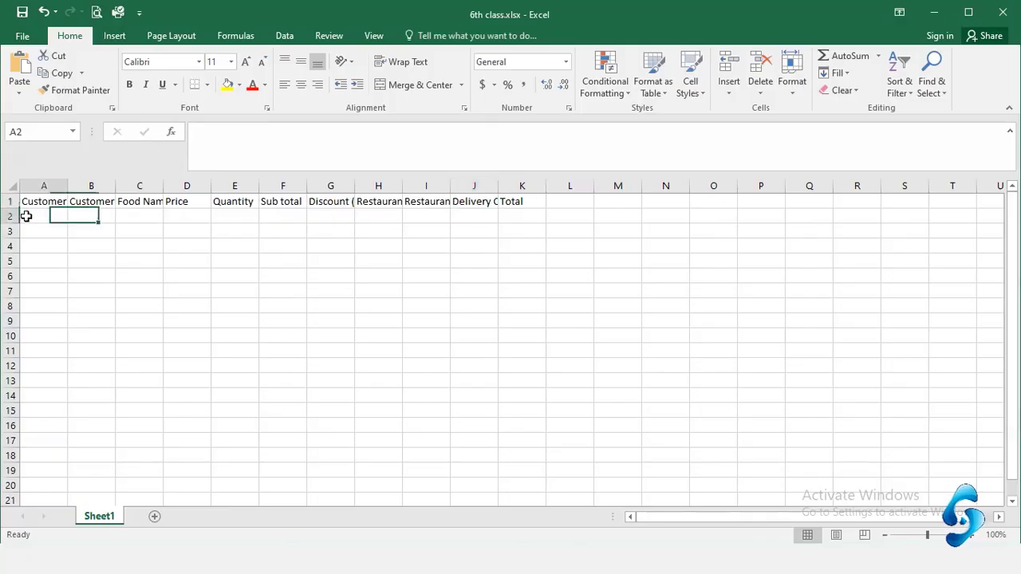
left_click(92, 214)
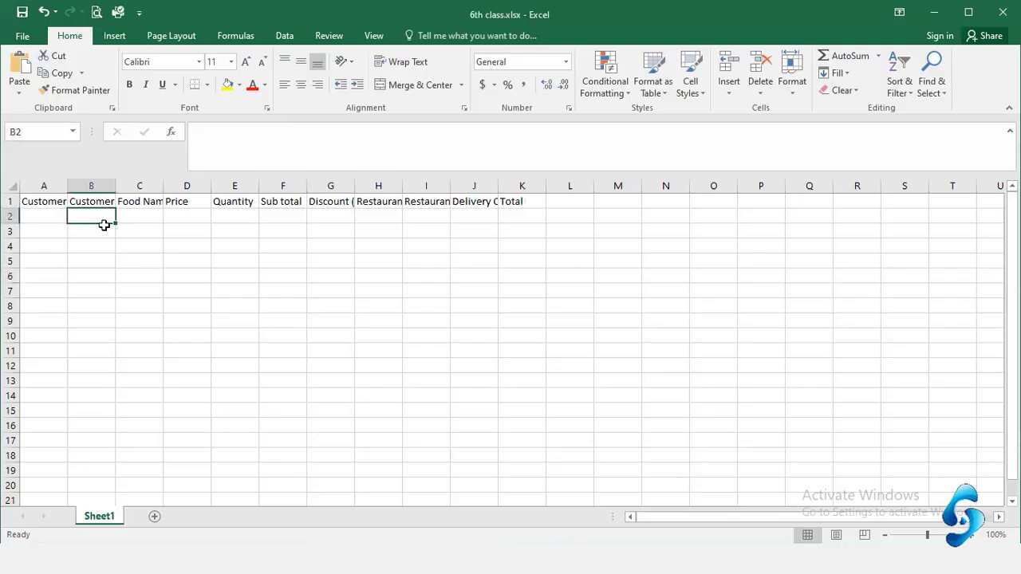
left_click(144, 214)
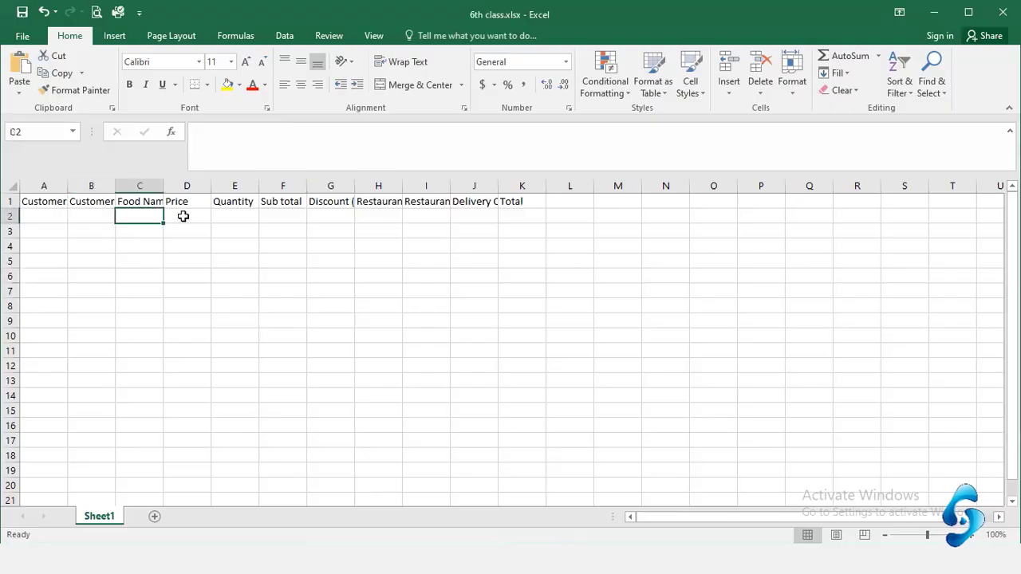
left_click(182, 216)
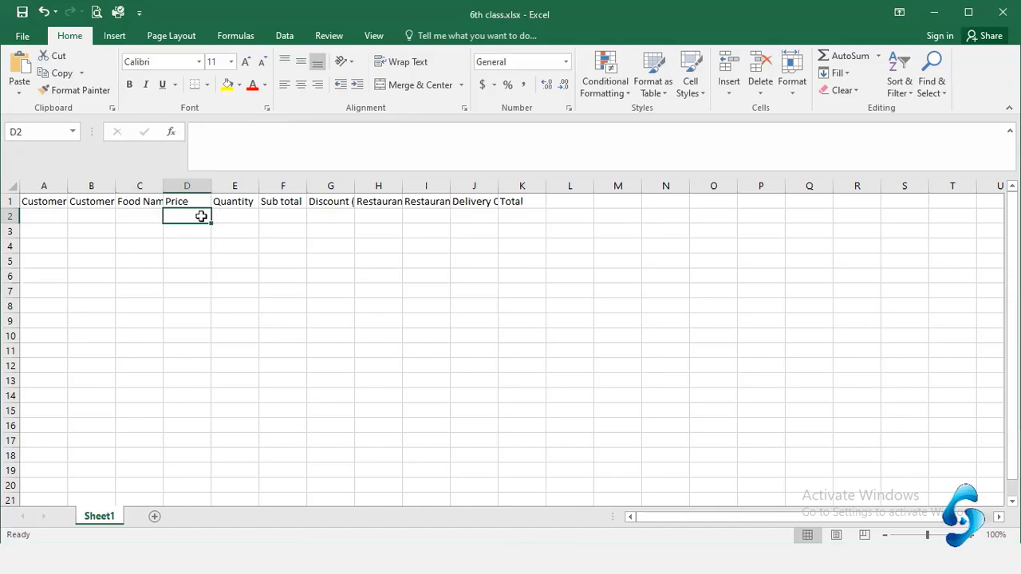
left_click(237, 215)
left_click(276, 214)
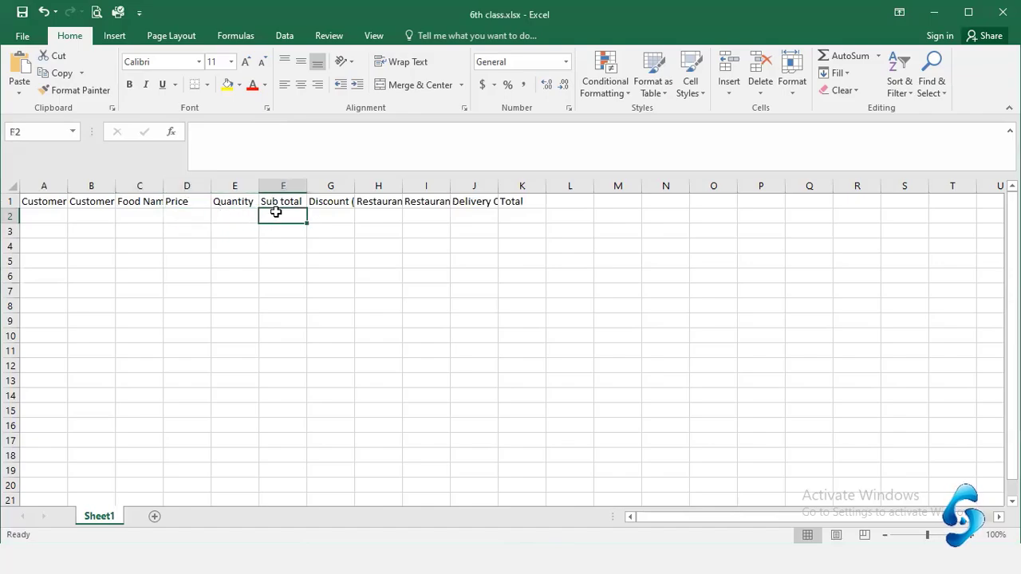
left_click(326, 216)
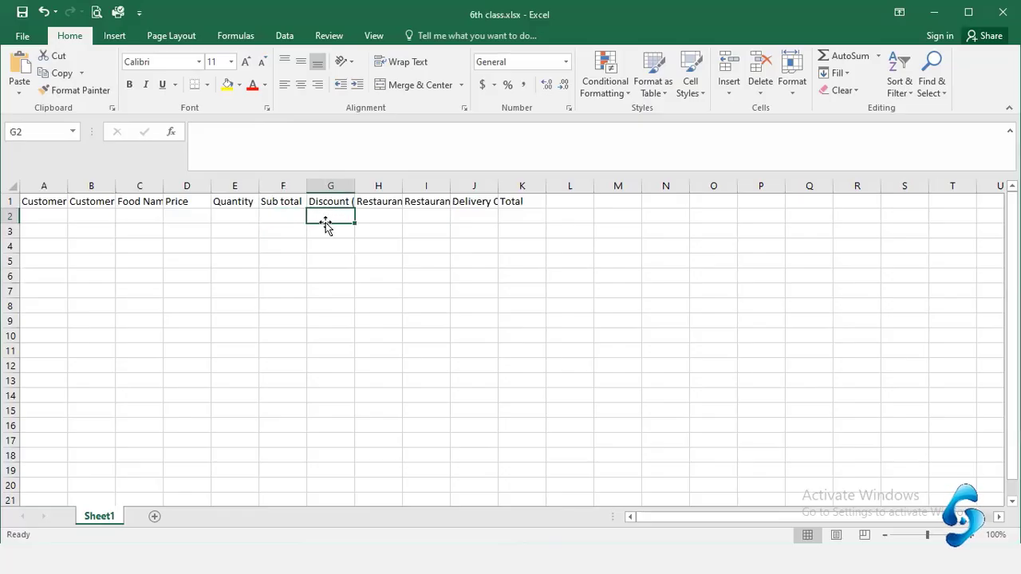
left_click(381, 211)
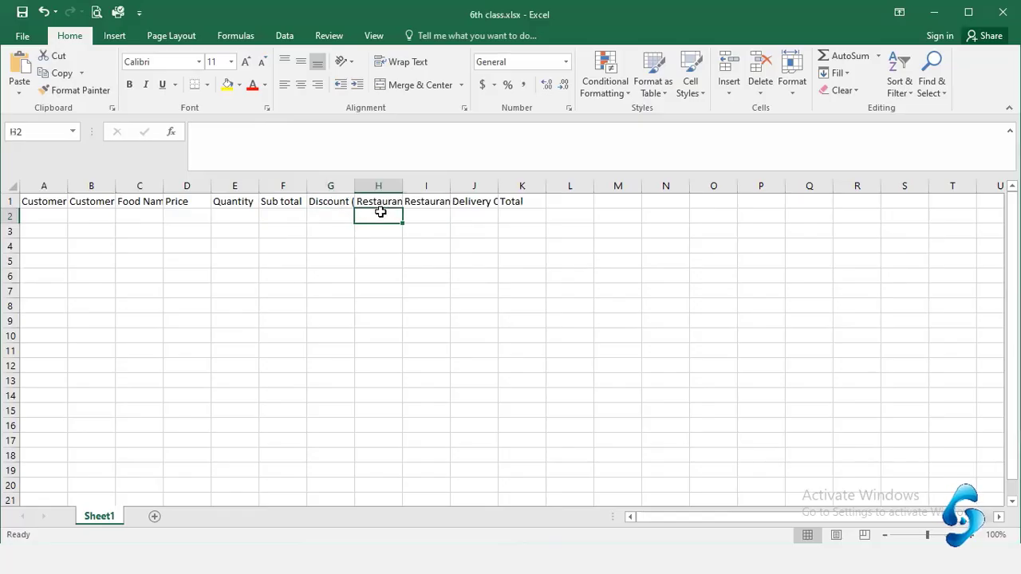
left_click(429, 214)
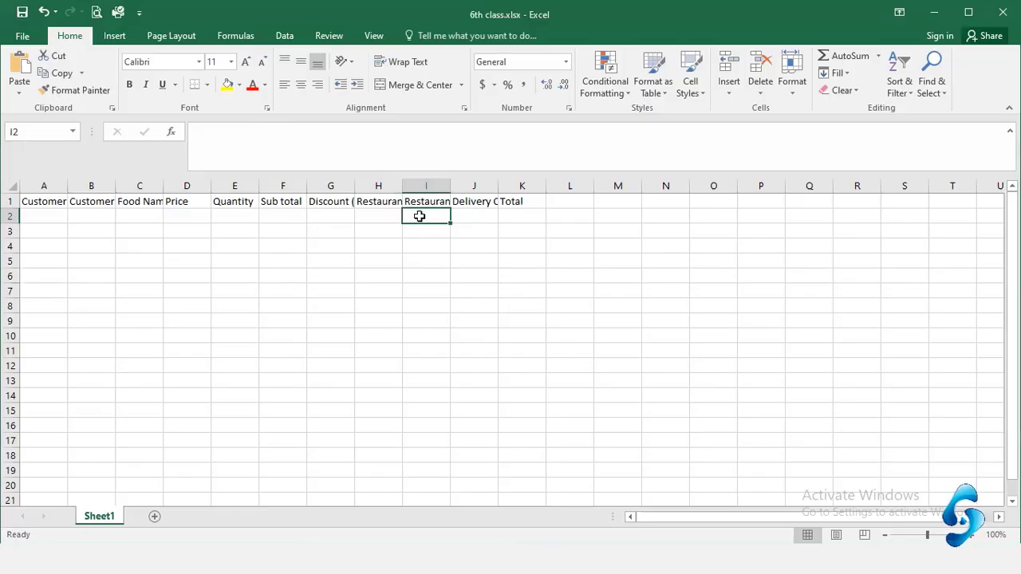
left_click_drag(419, 216, 406, 428)
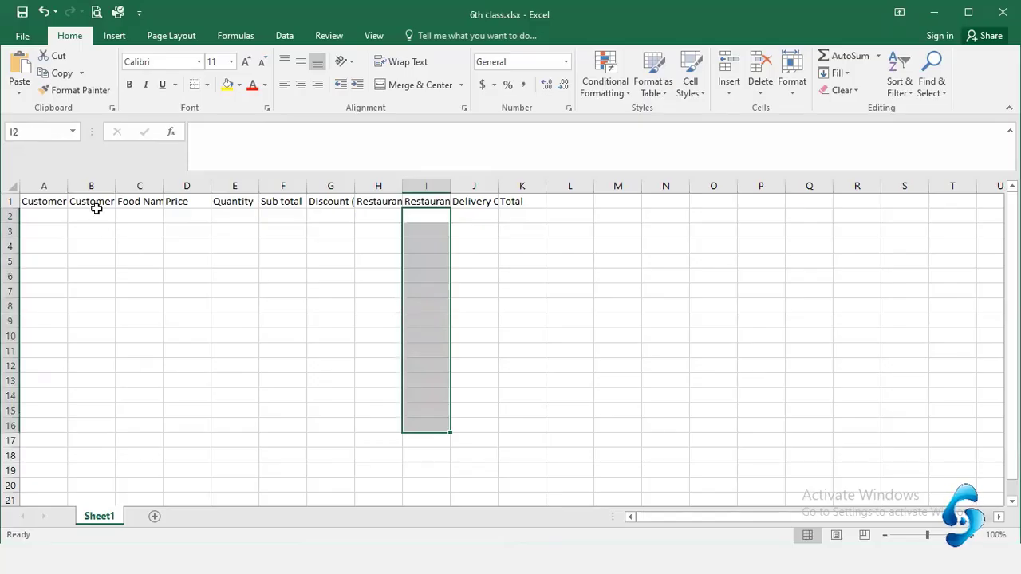
left_click_drag(97, 213, 103, 418)
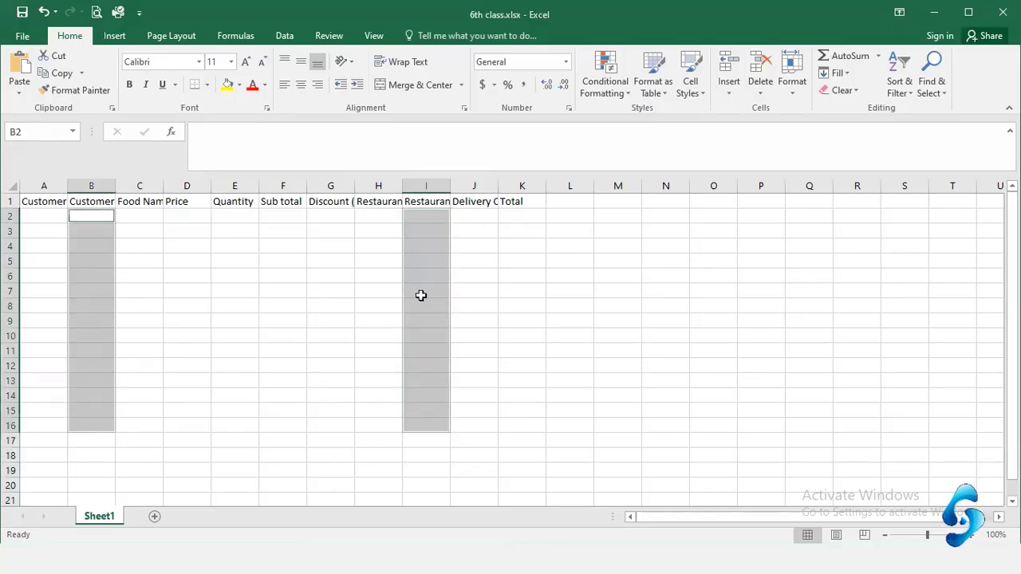
left_click(472, 217)
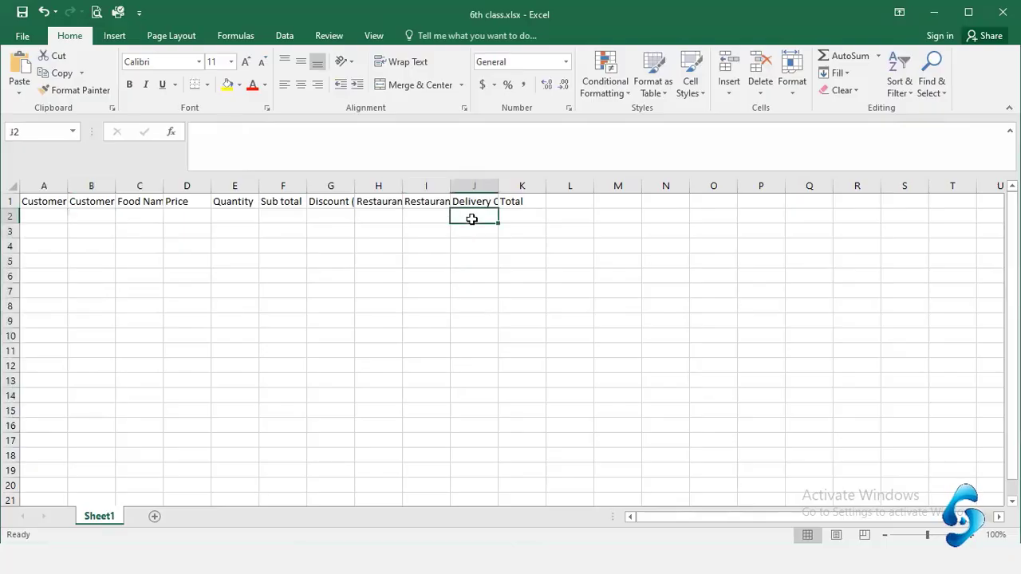
left_click(516, 213)
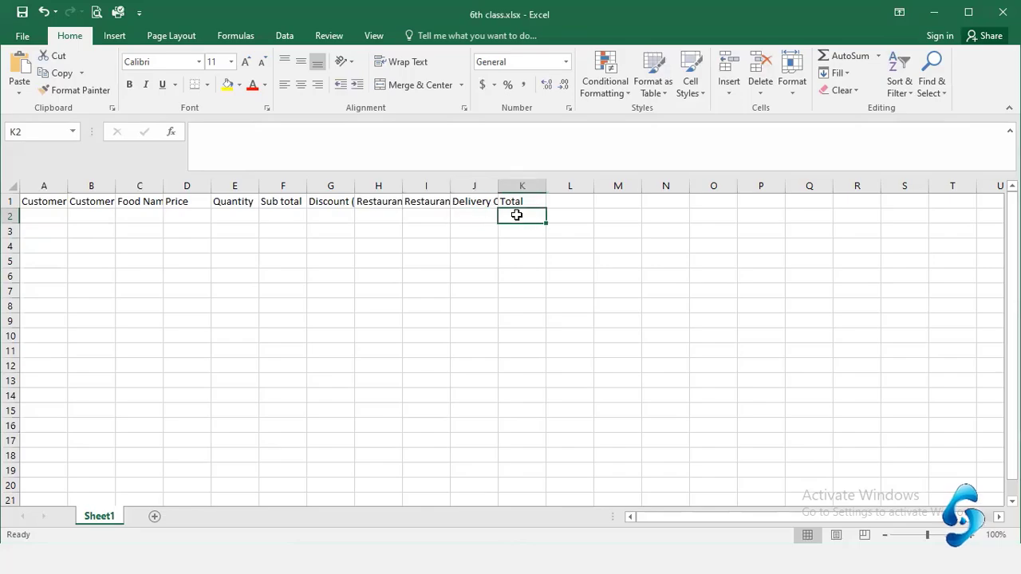
left_click(285, 216)
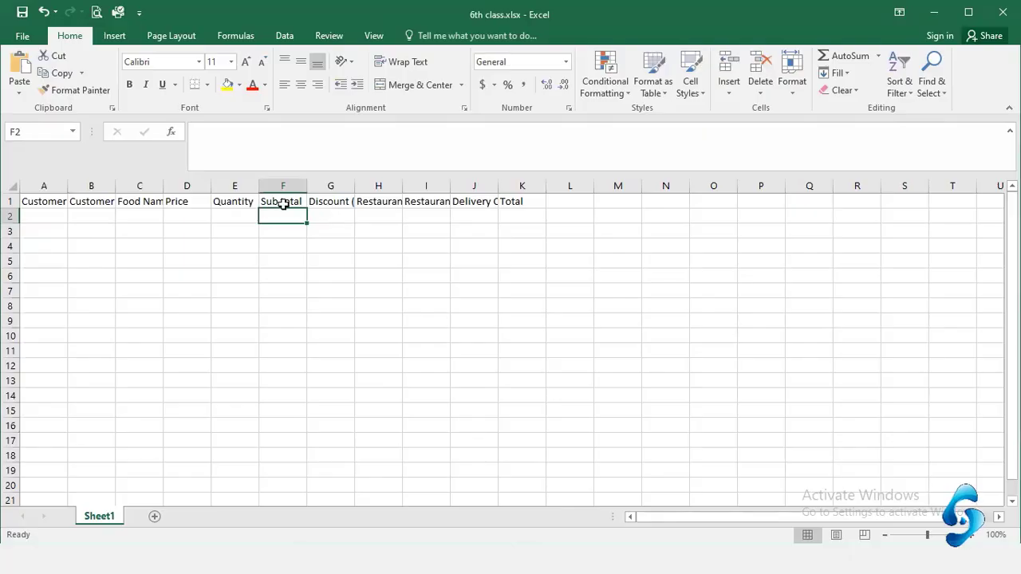
left_click(340, 201)
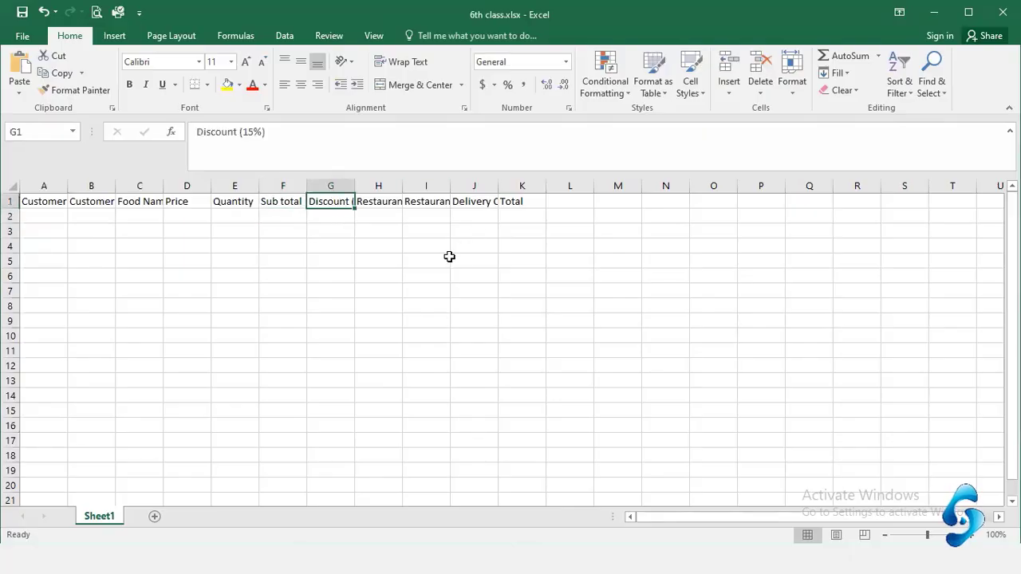
left_click(524, 218)
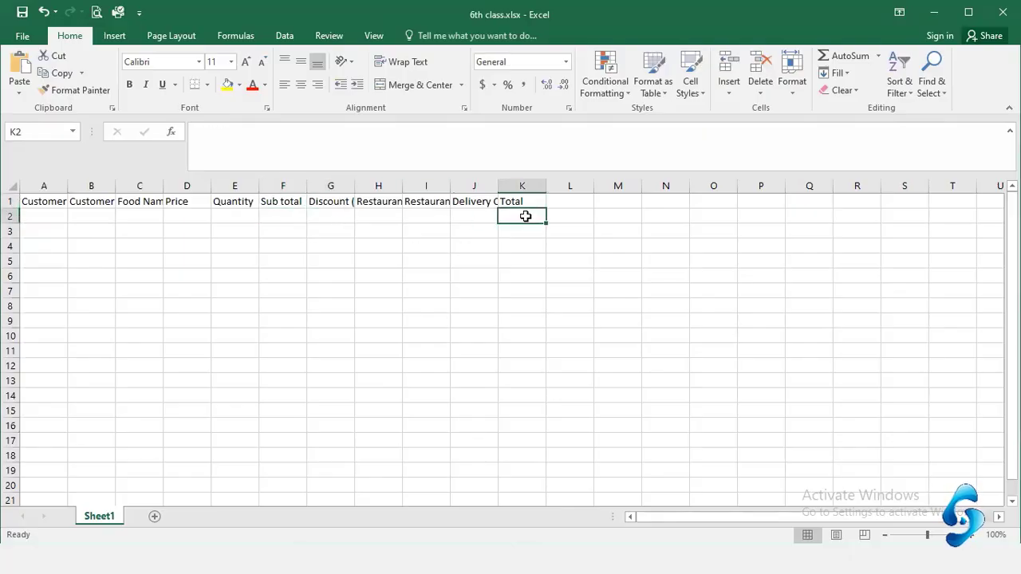
mouse_move(526, 214)
left_mouse_down()
mouse_move(506, 330)
mouse_move(515, 229)
left_mouse_up()
Step: Widen the header columns so that every header from Customer Name to Delivery Charge fits its full text
left_click(45, 201)
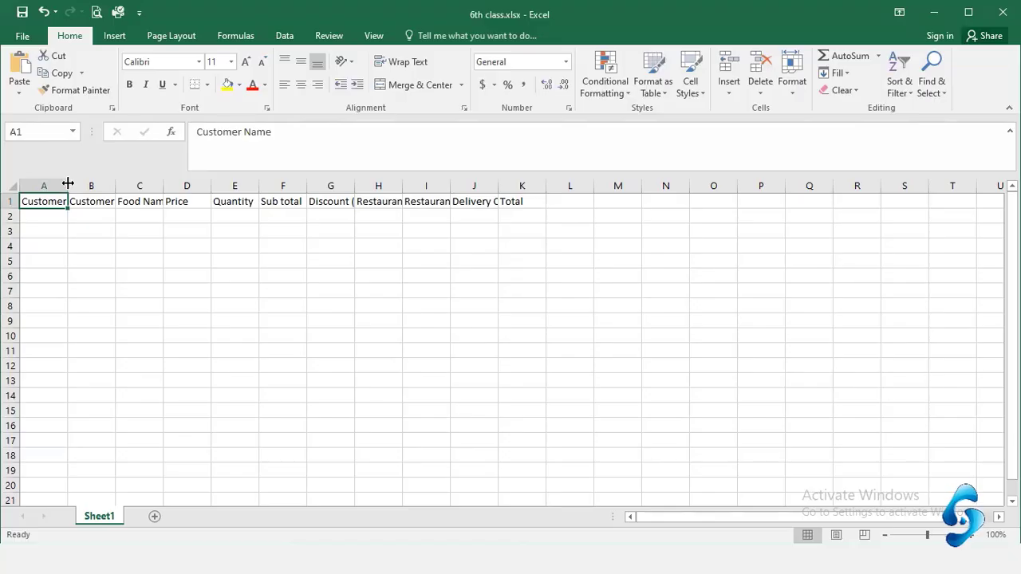
double_click(68, 185)
double_click(147, 185)
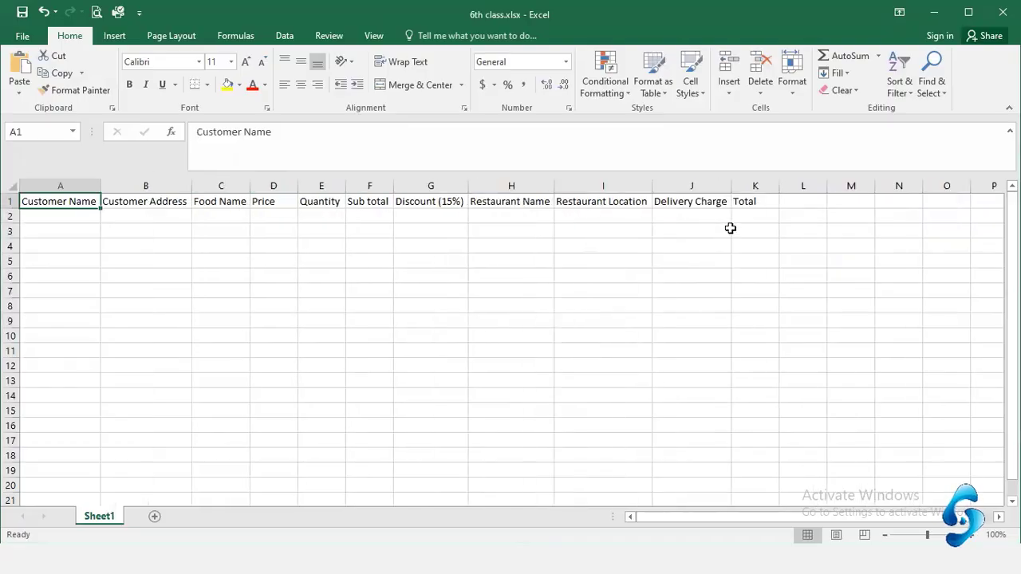
left_click(727, 230)
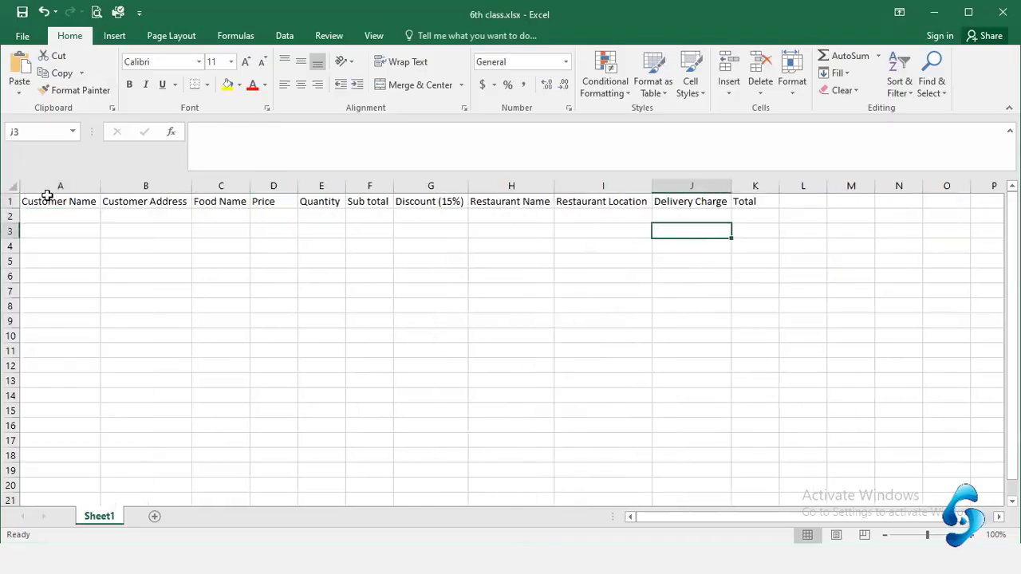
Step: Center the header row A1:K1 and make it bold
left_click_drag(47, 195, 745, 192)
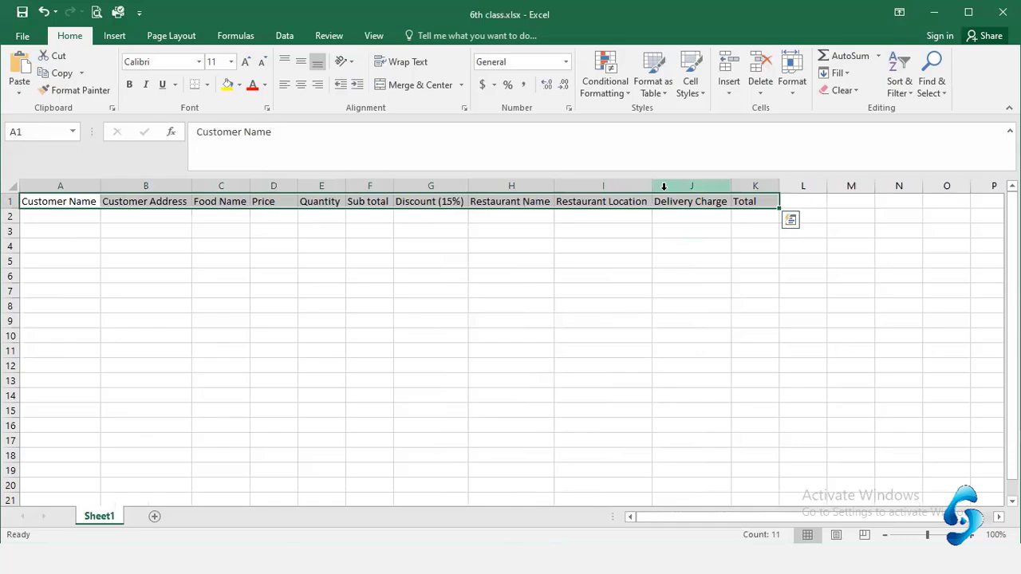
left_click(301, 85)
left_click(129, 83)
left_click(177, 245)
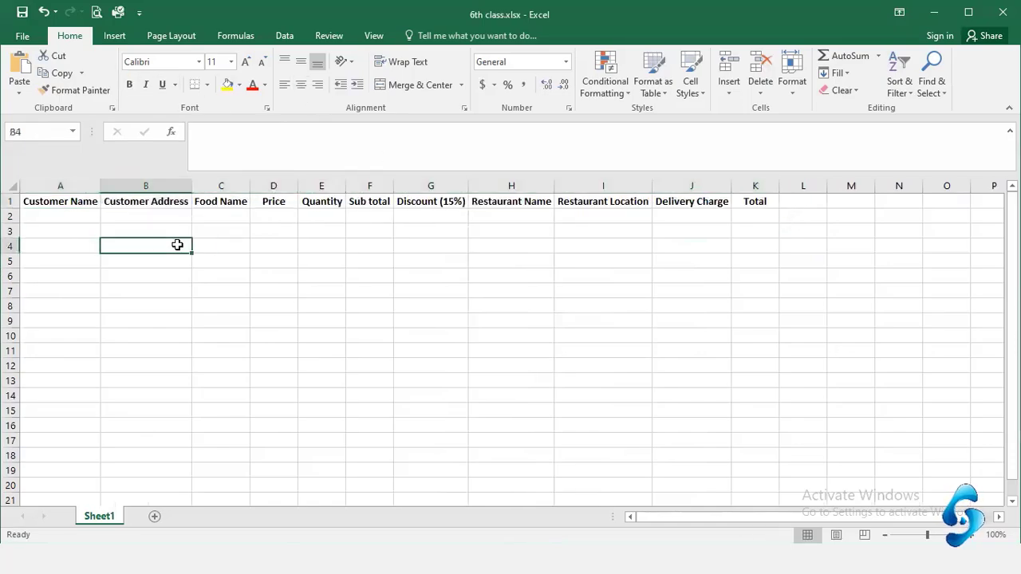
Step: Examine the empty data cells under the Customer Name, Customer Address and Food Name headers
left_click(80, 215)
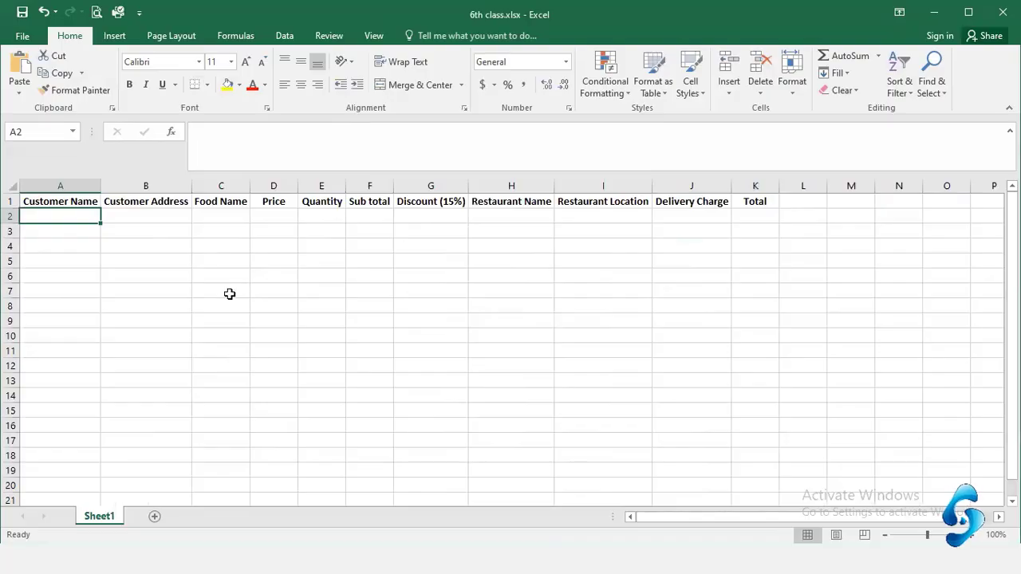
left_click(91, 255)
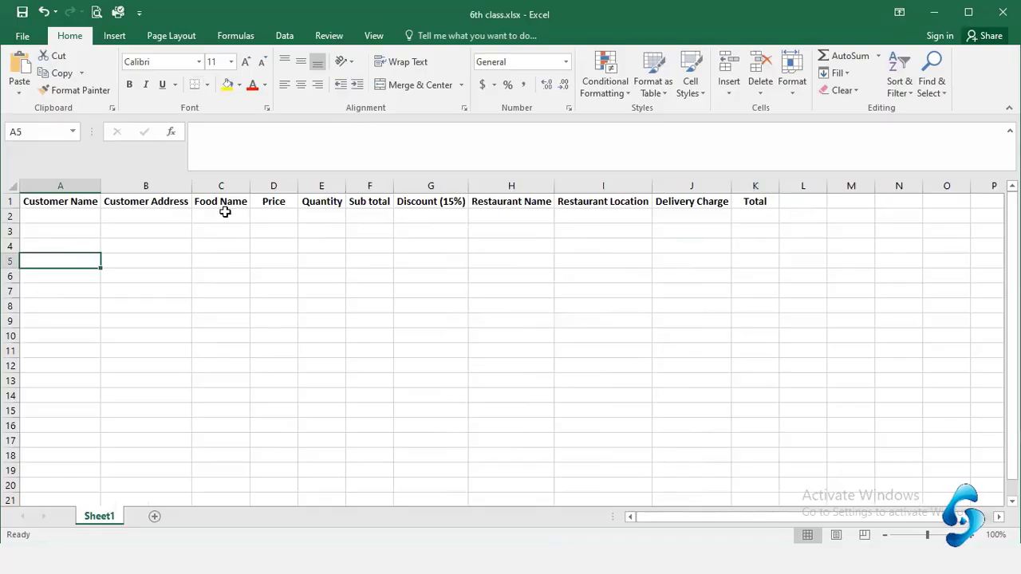
left_click_drag(221, 215, 232, 394)
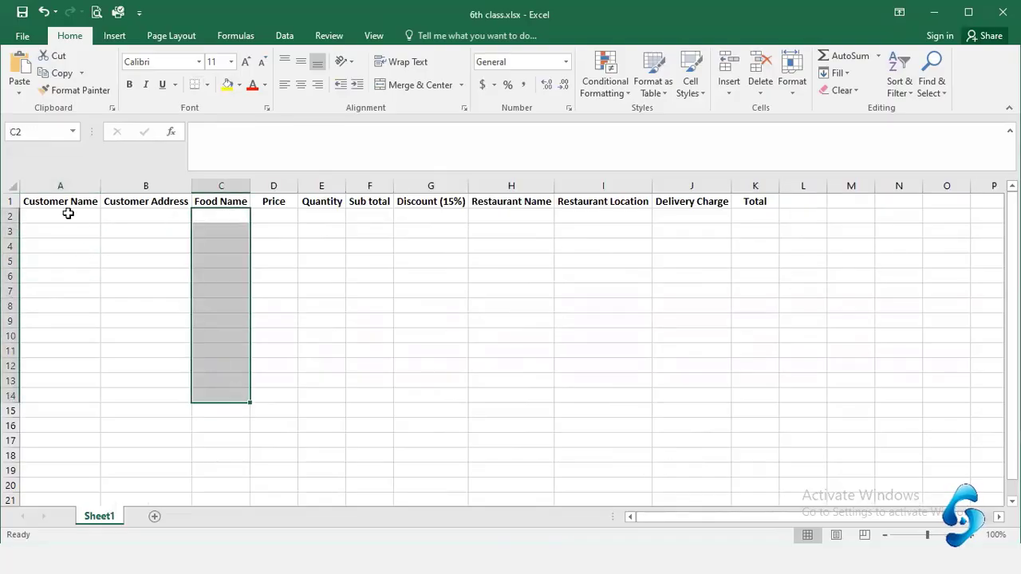
left_click_drag(69, 214, 57, 418)
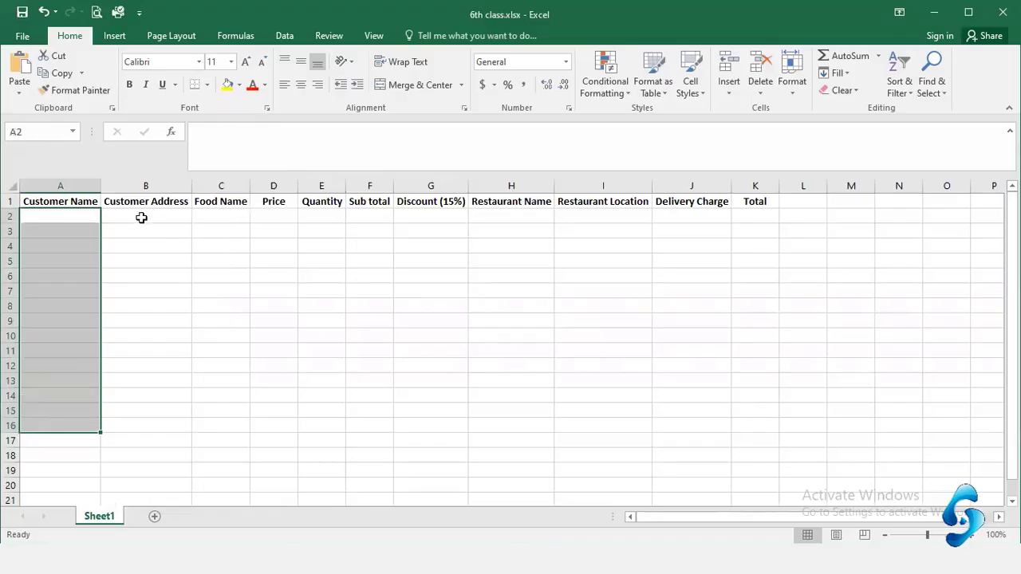
left_click_drag(144, 212, 144, 429)
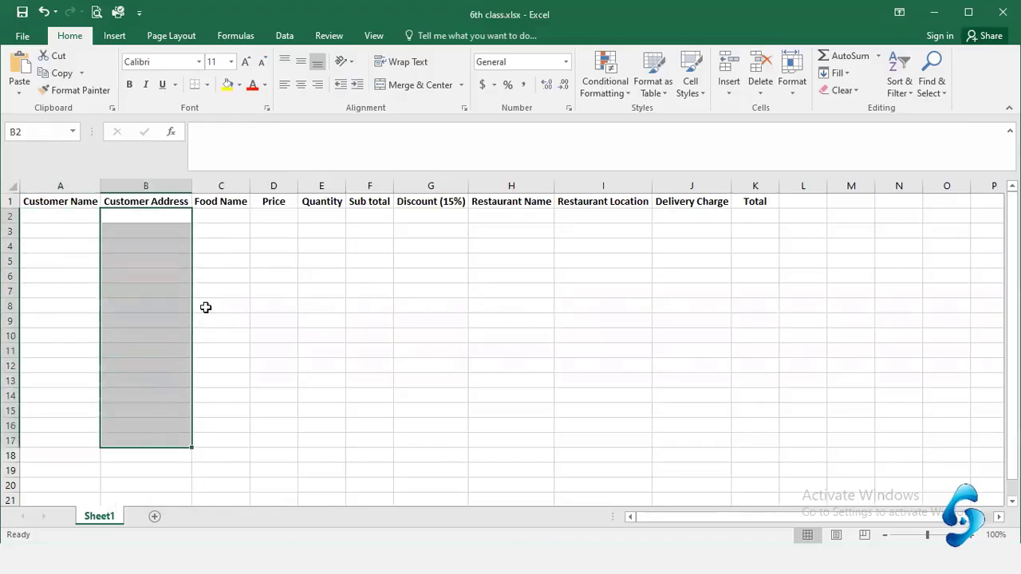
left_click(226, 222)
left_click_drag(80, 216, 246, 434)
left_click(190, 332)
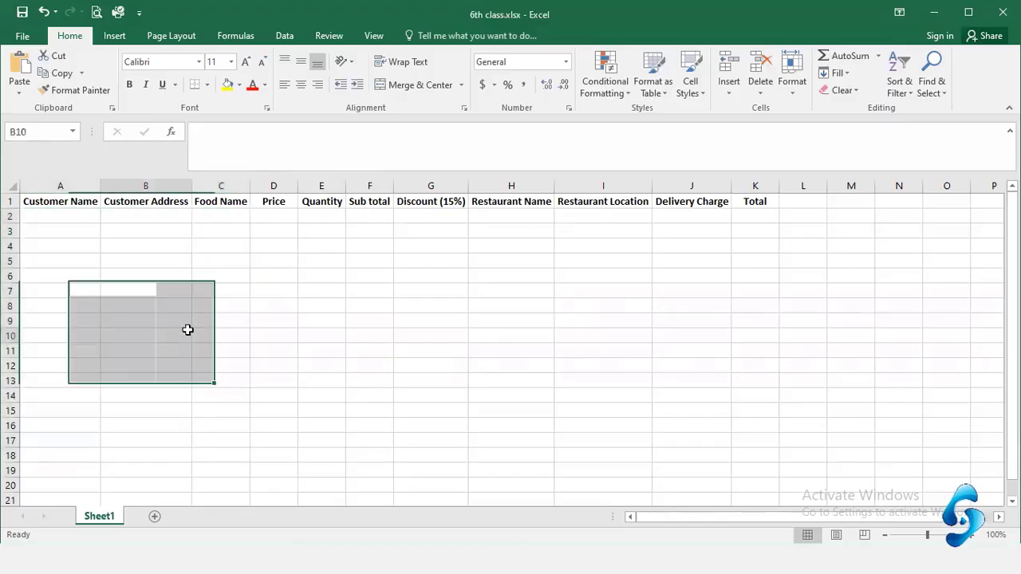
Step: Enter the first customer's name and address in row 2, with Pizza as the food name
left_click(59, 224)
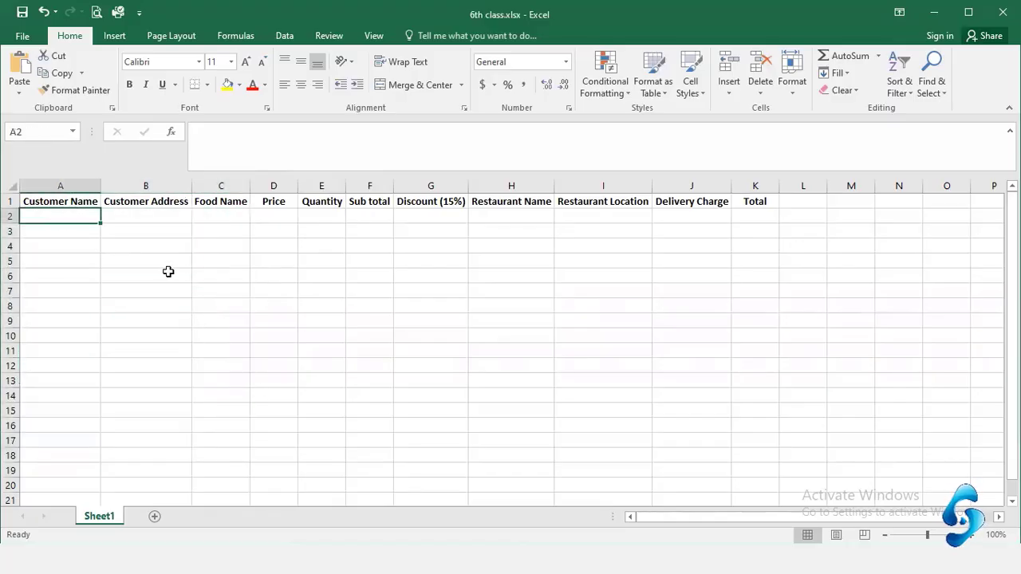
type("Rifat")
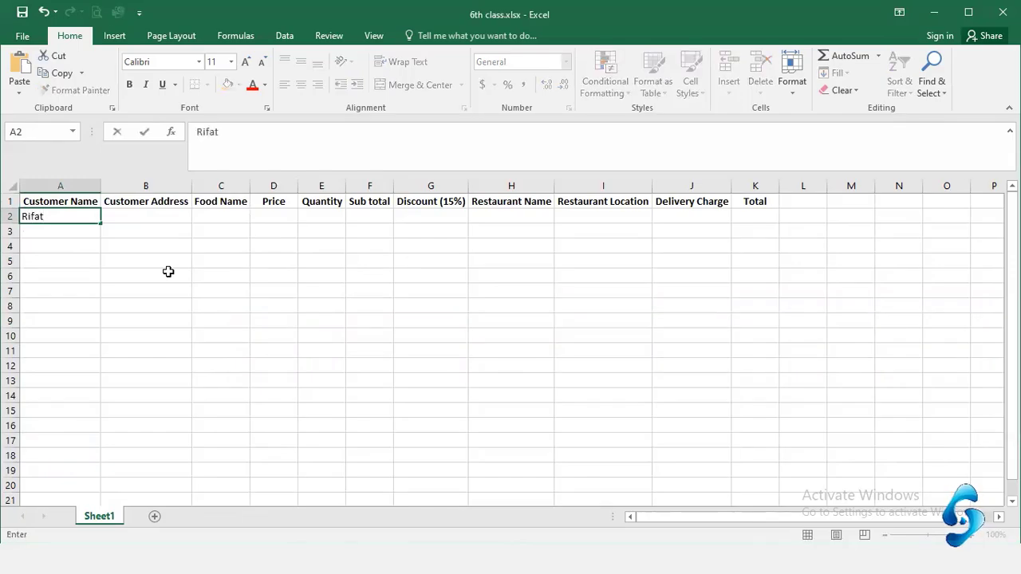
key("Tab")
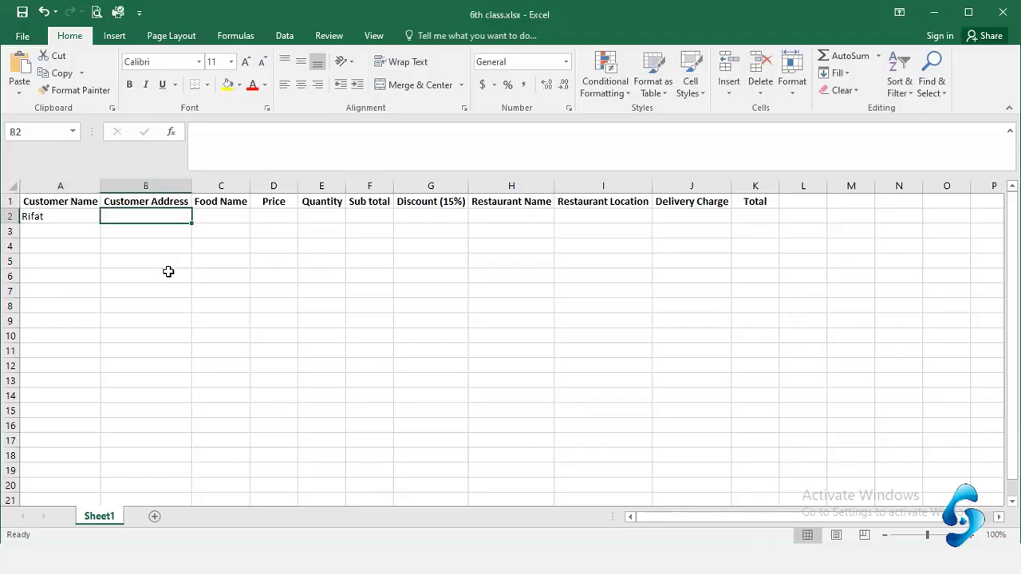
type("Boro mosjid")
key("Tab")
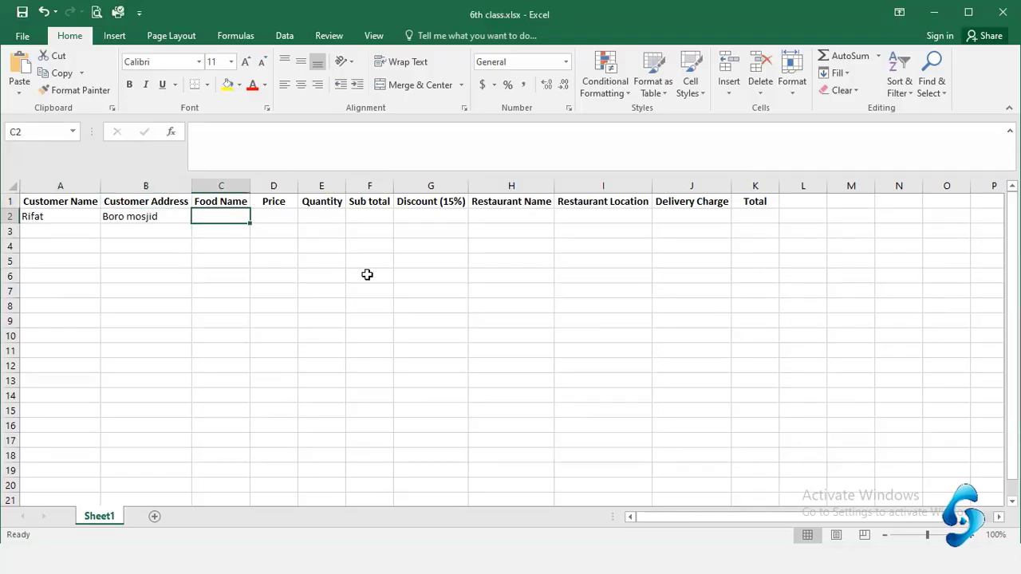
type("Pizza")
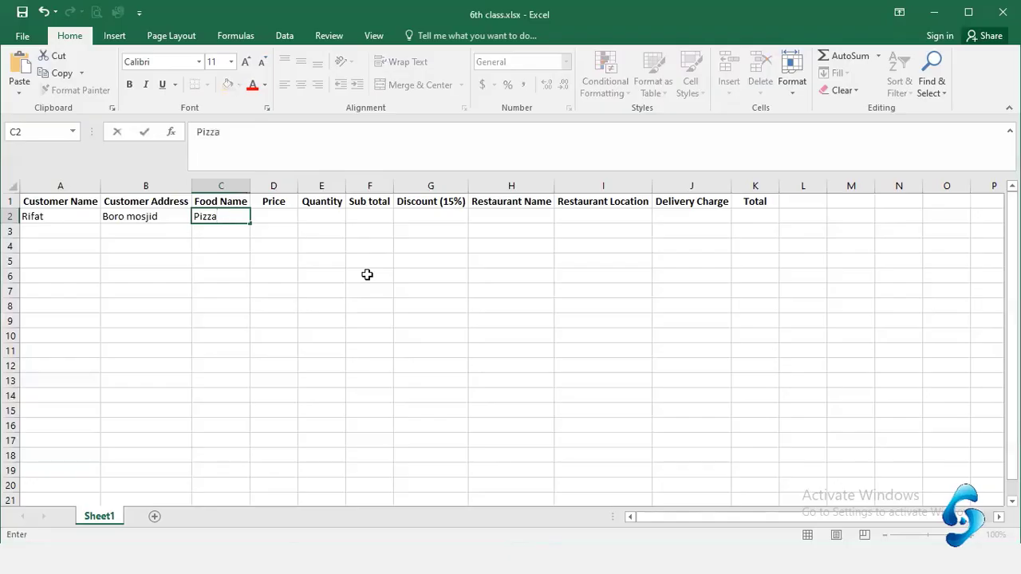
key("Tab")
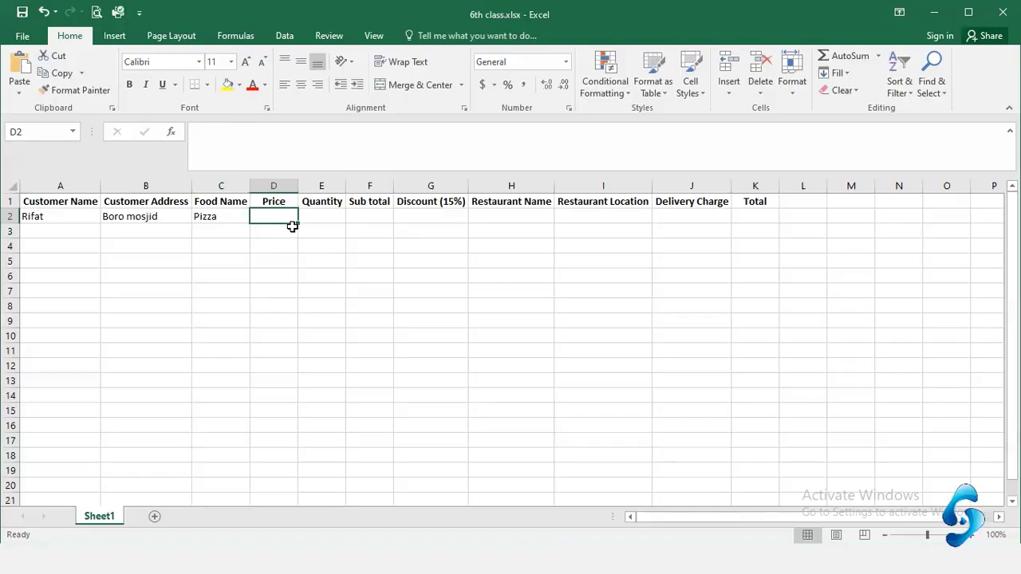
Step: Set the Pizza's price to 550 and its quantity to 1 in row 2
type("450")
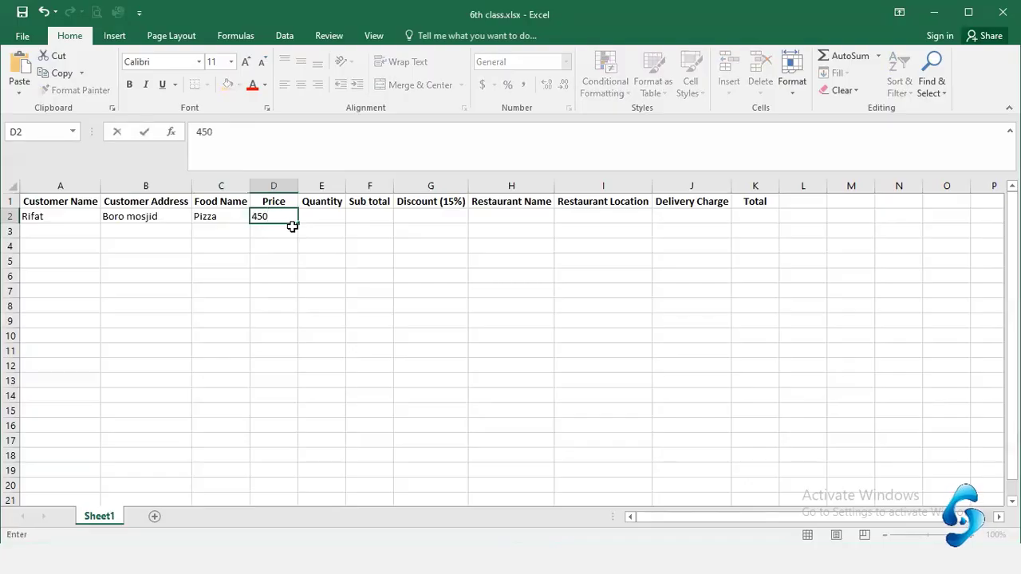
key("Left")
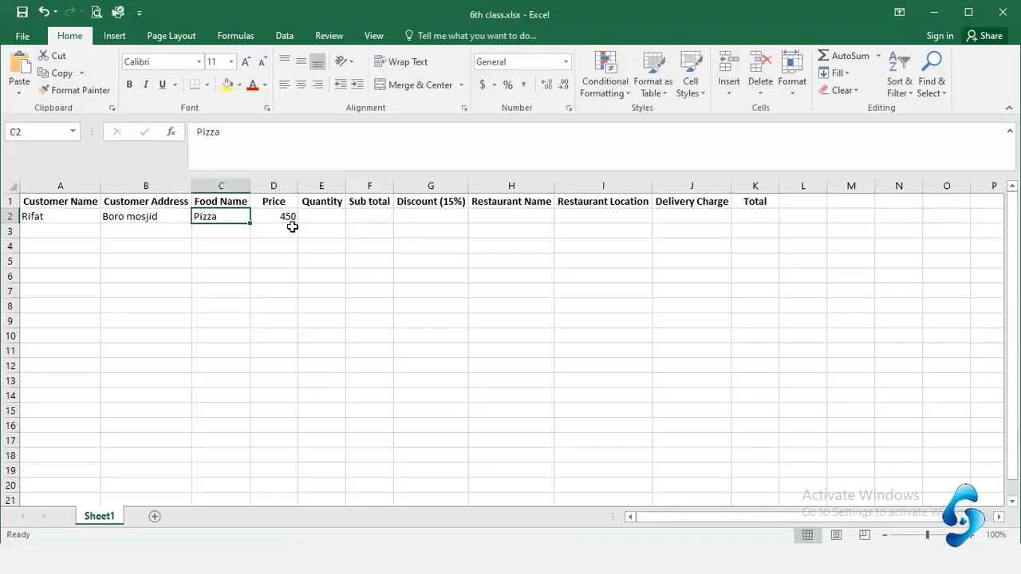
key("Right")
type("550")
key("Right")
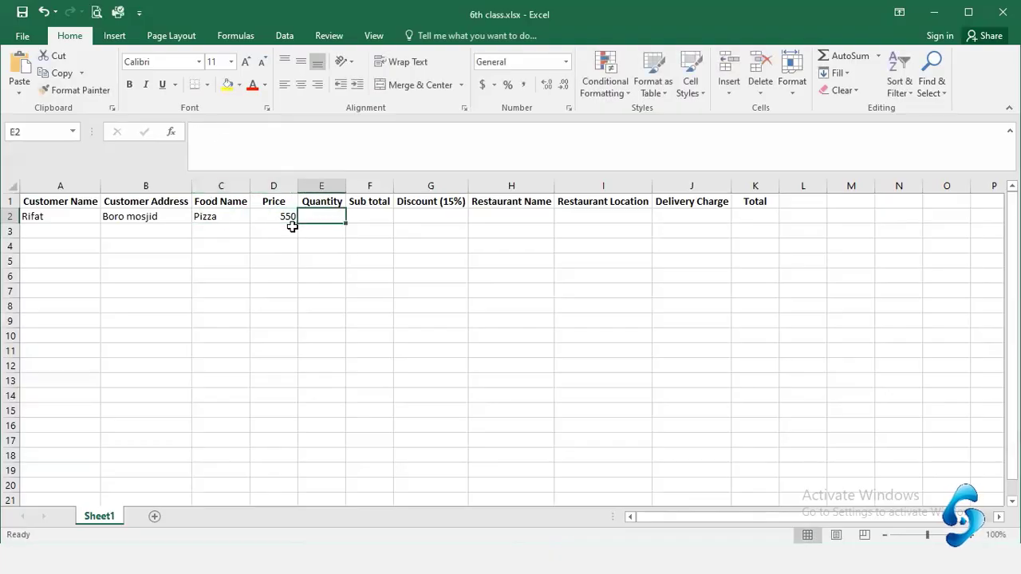
type("1")
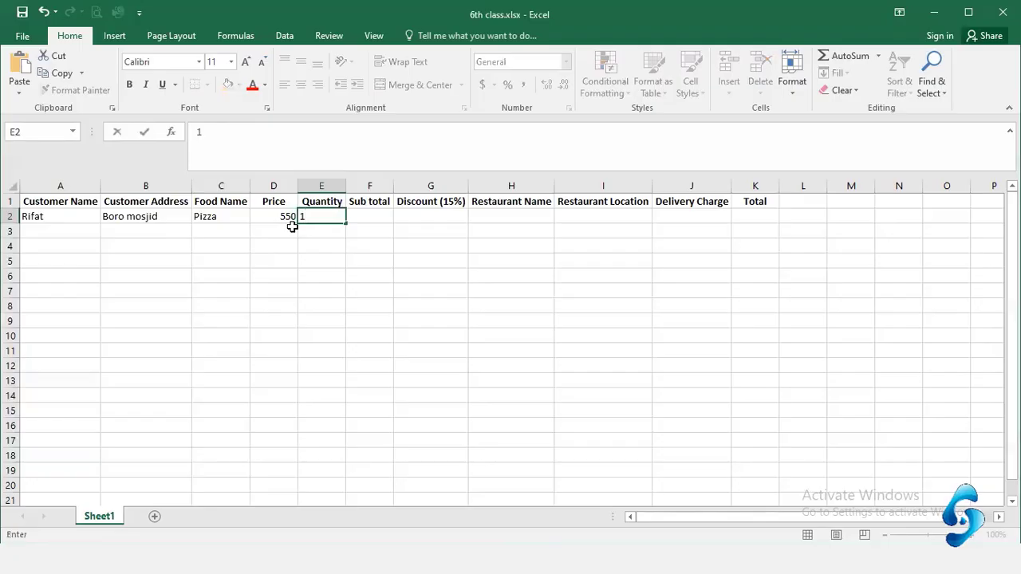
key("Right")
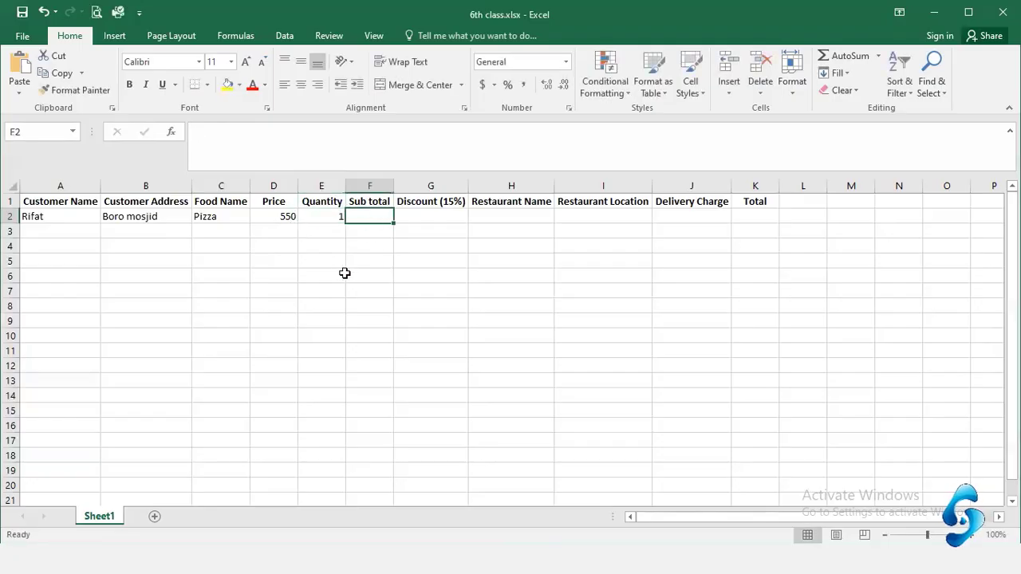
Step: Complete row 2 with restaurant Fish and Co, location Gulshan, a different customer address and a delivery charge of 70
left_click(522, 215)
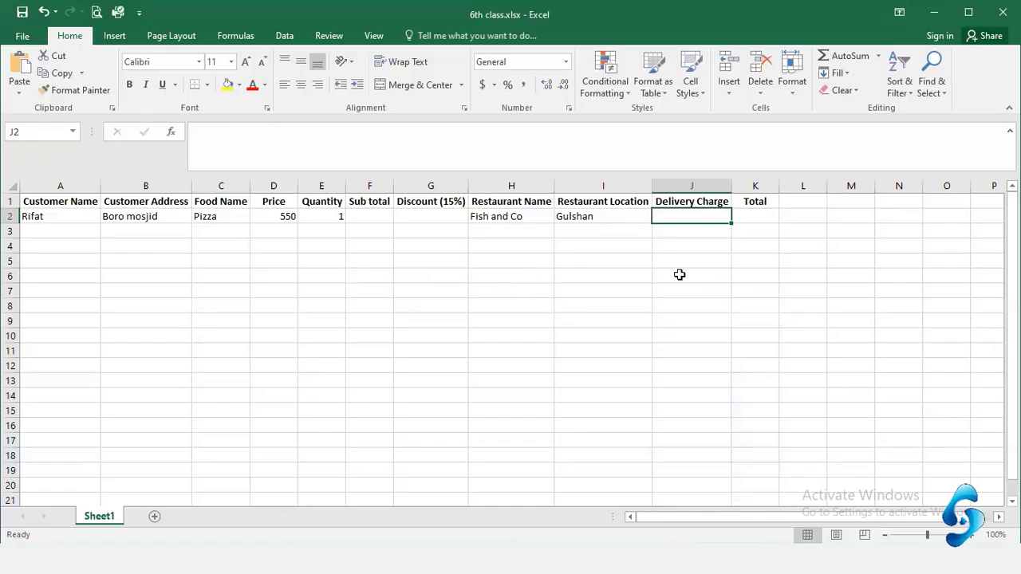
left_click(579, 218)
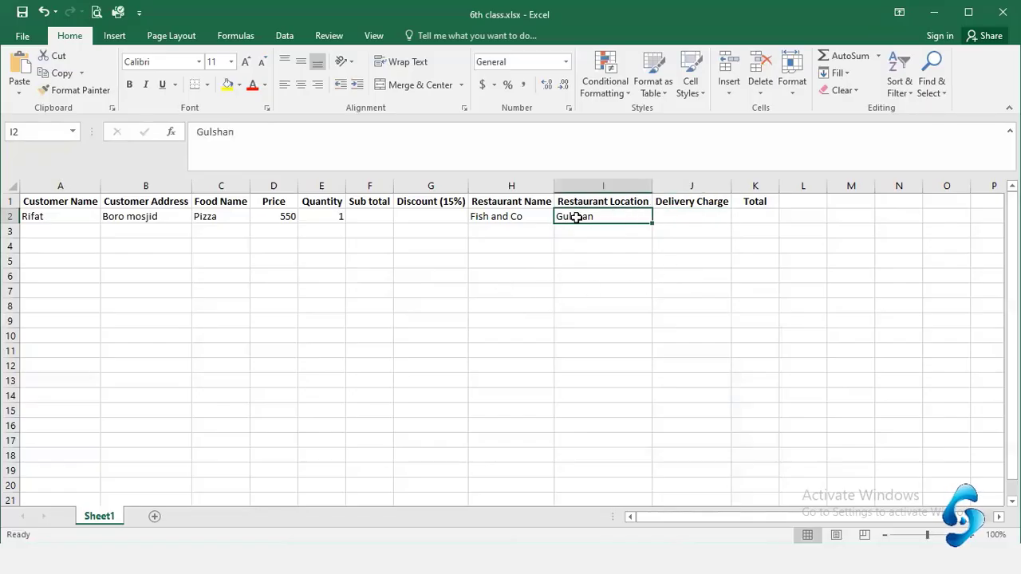
left_click(152, 215)
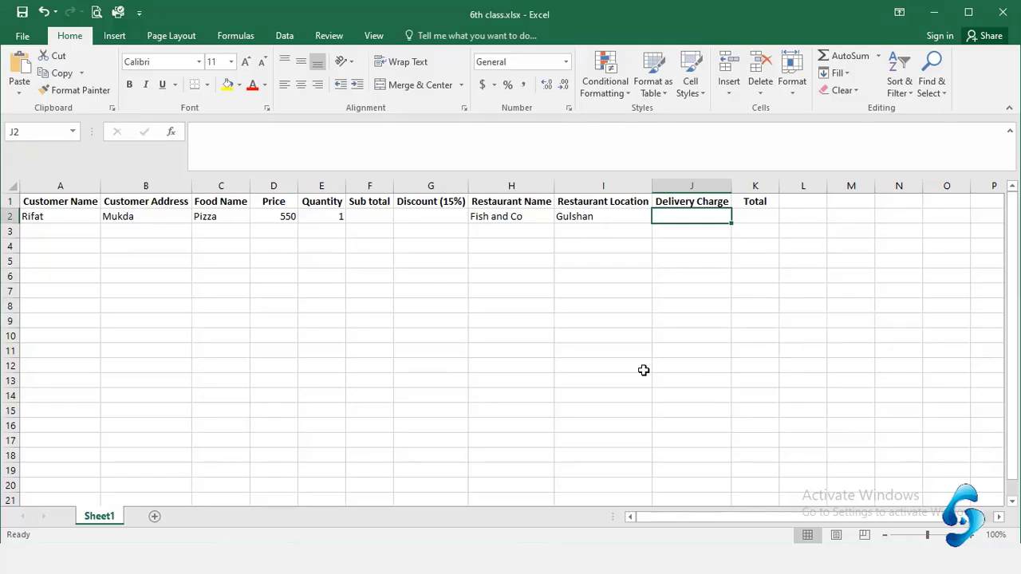
type("4")
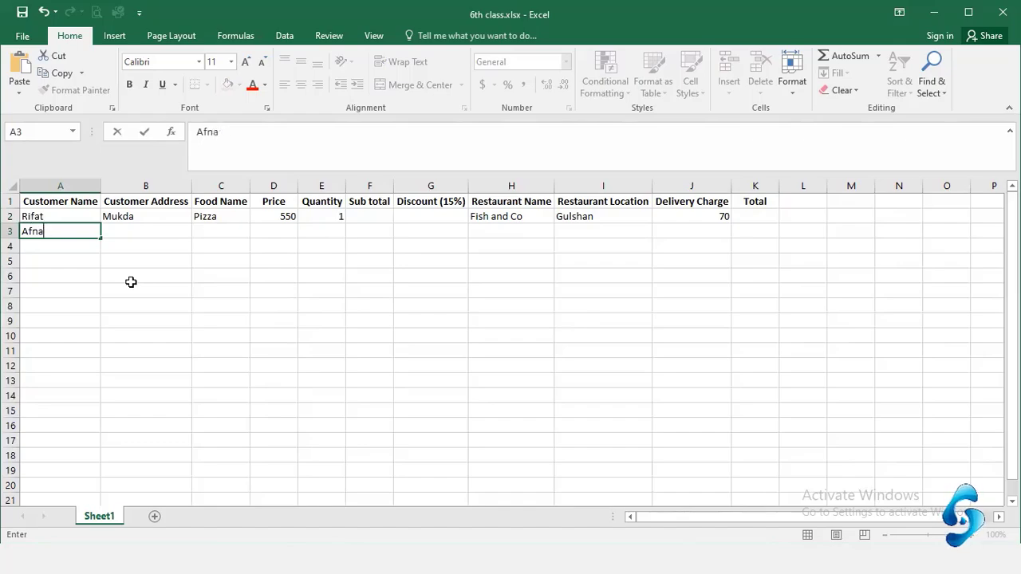
Step: Enter the second customer's name and address in row 3, with Beef Burger as the food name
key("Tab")
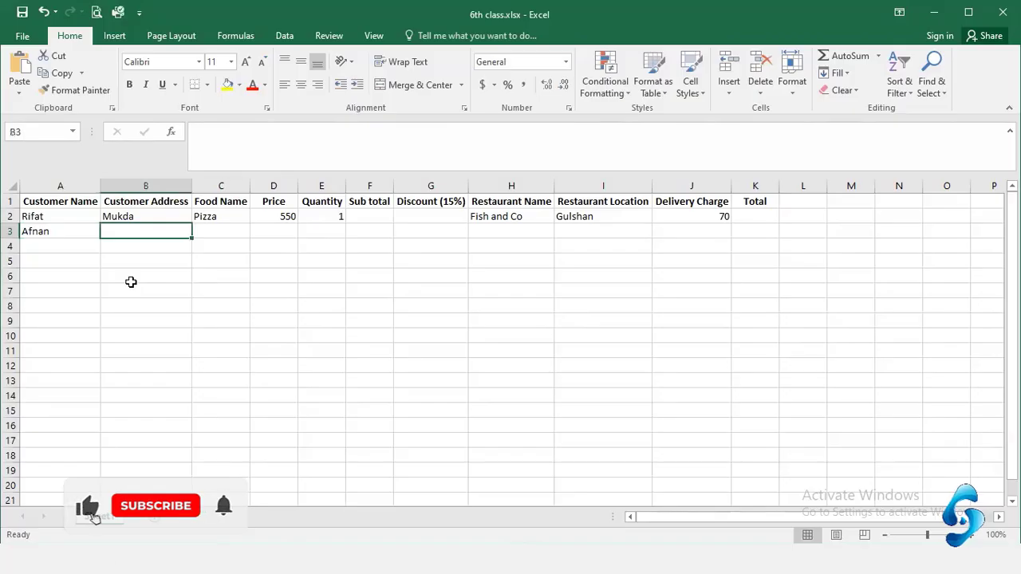
type("Dhanm")
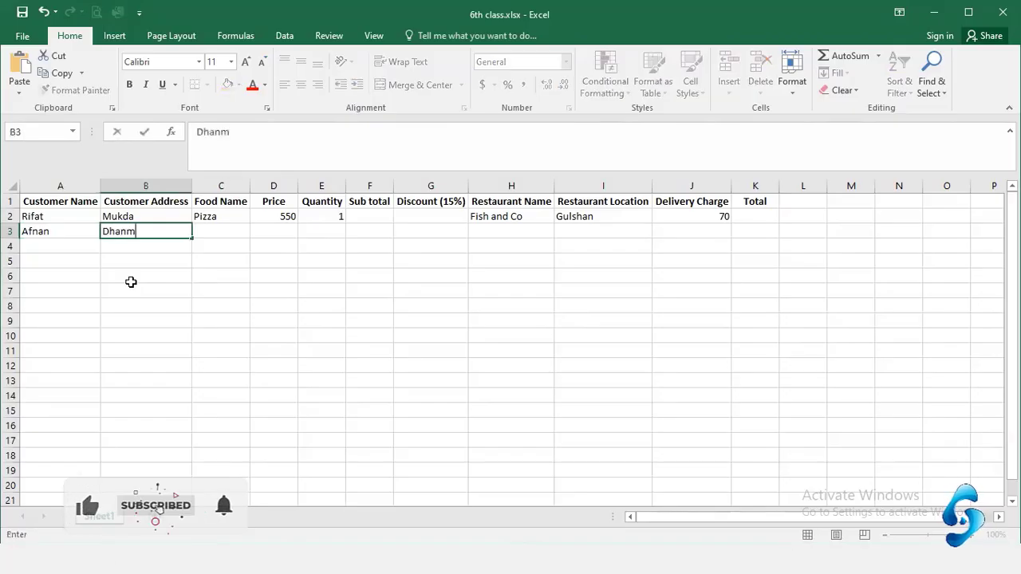
type("ondi")
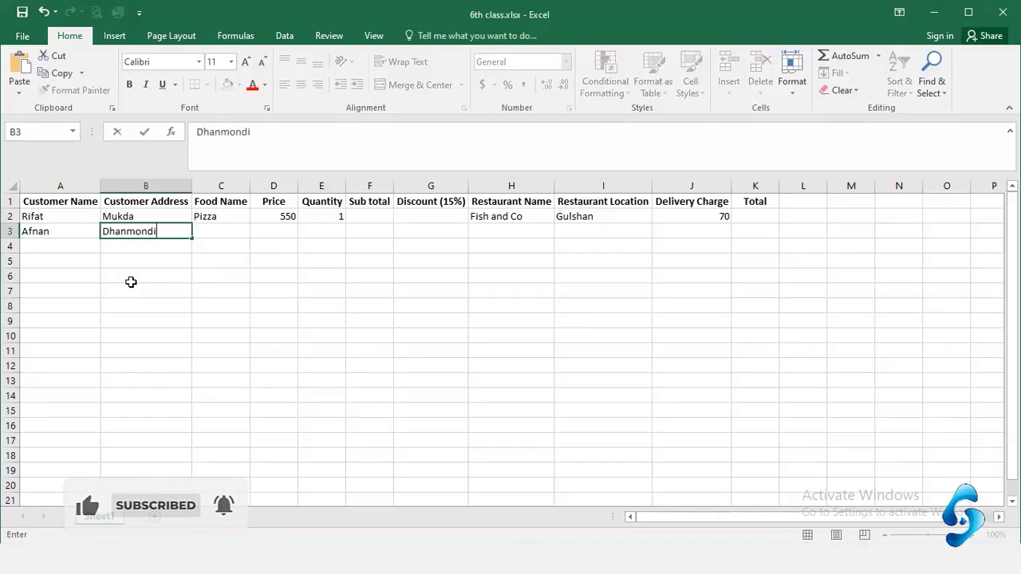
key("Tab")
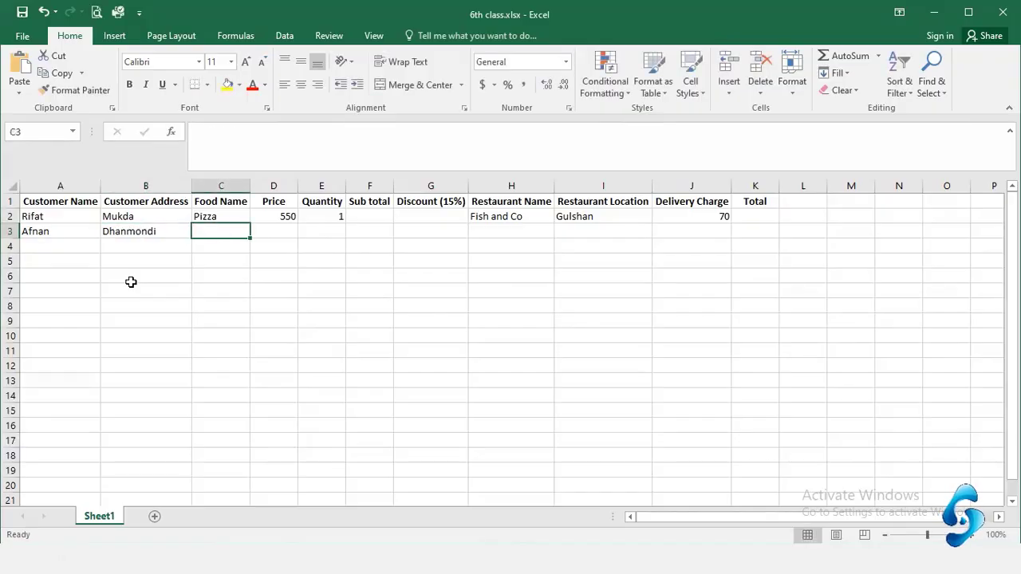
type("B")
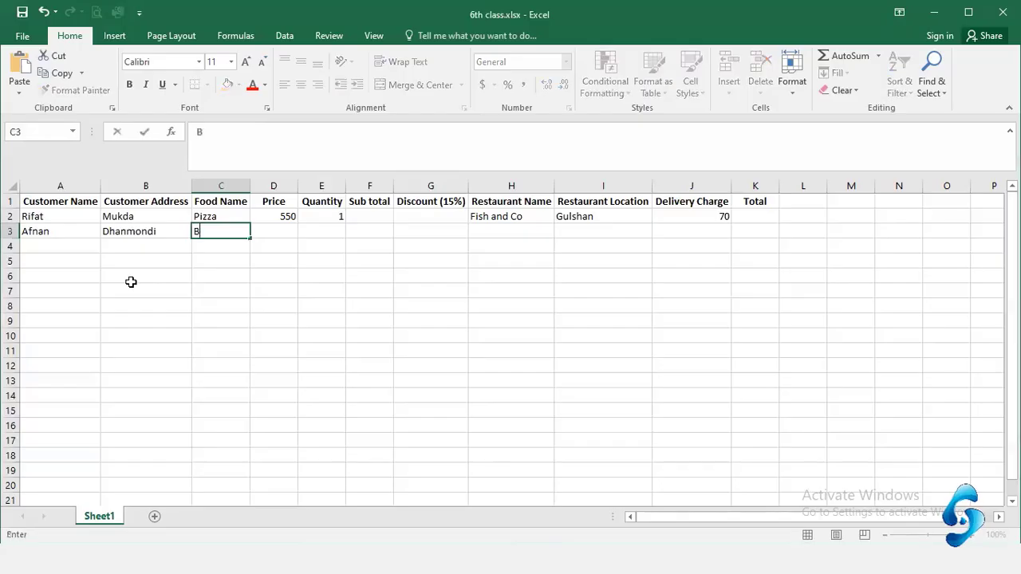
type("eef Burger")
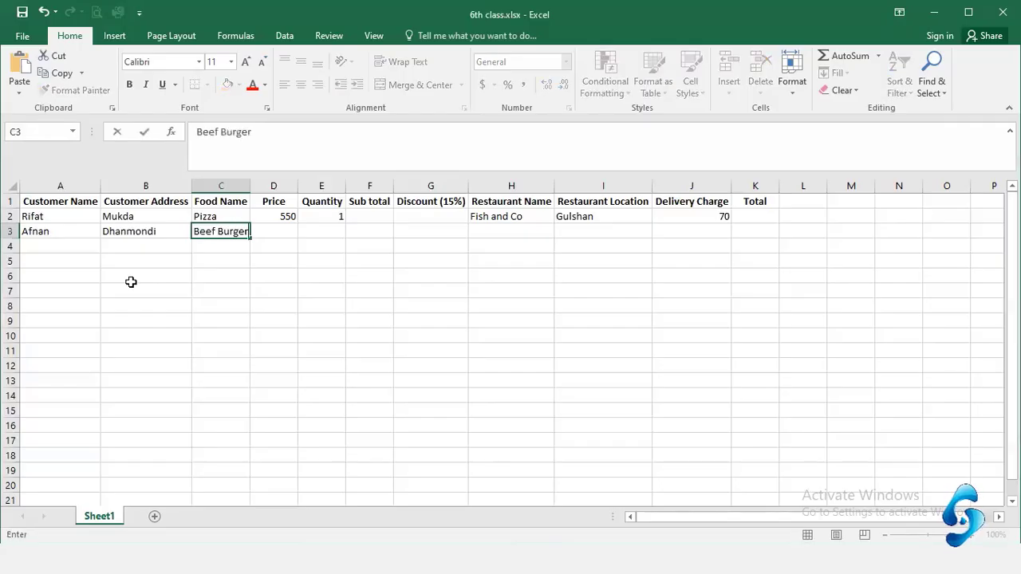
key("Tab")
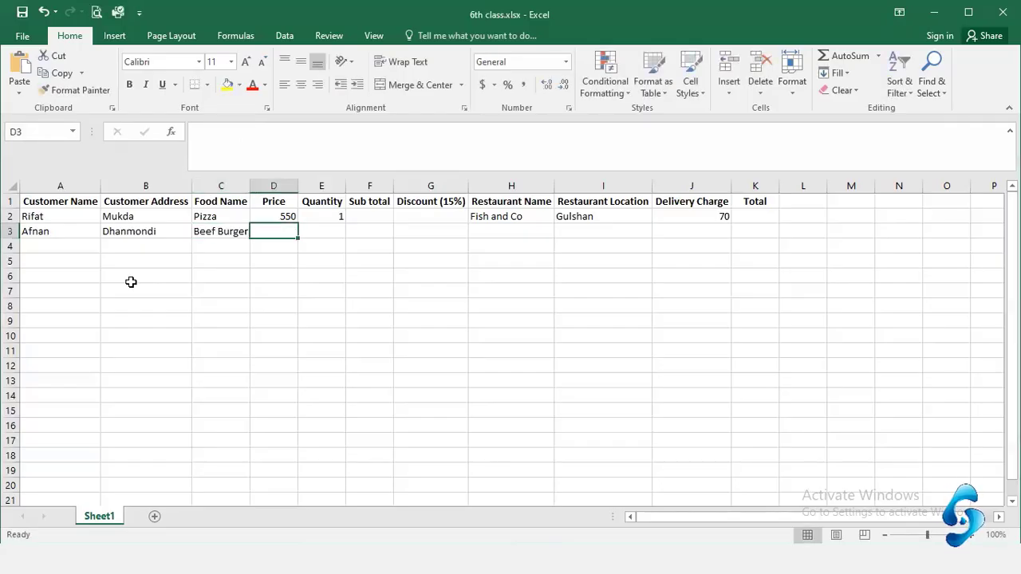
Step: Set the Beef Burger's price to 260 and its quantity to 2 in row 3
type("260")
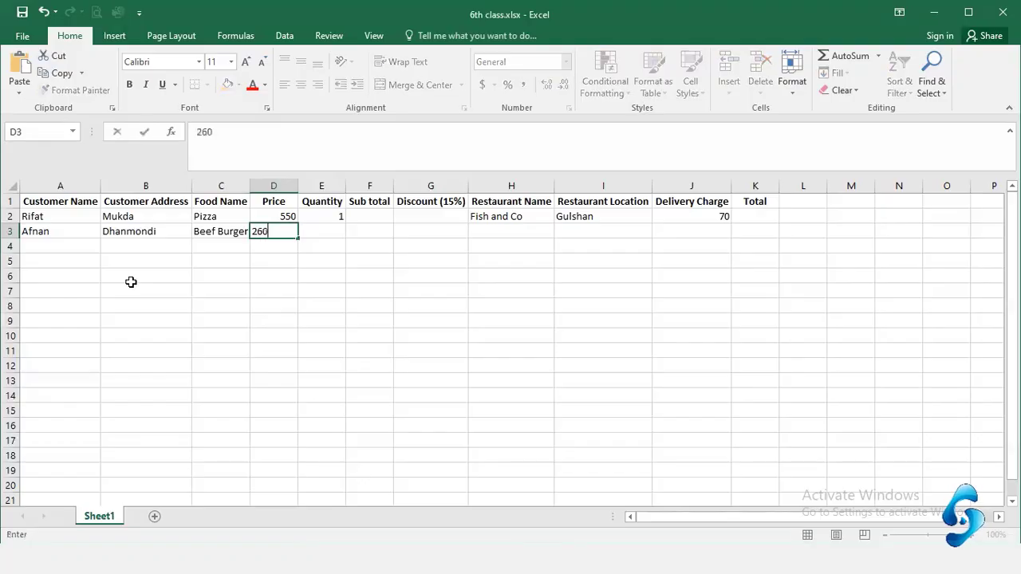
key("Tab")
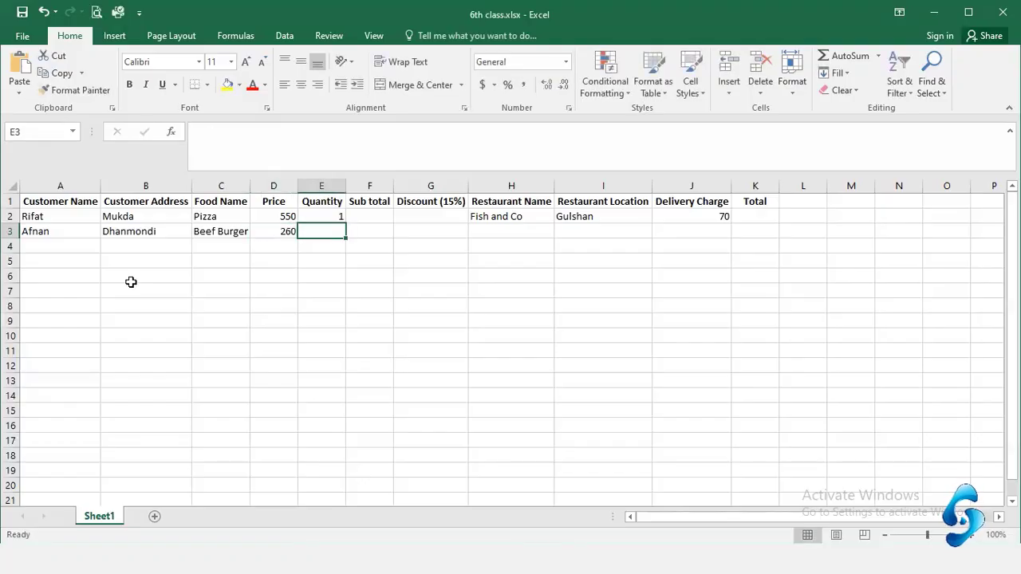
type("2")
key("Tab")
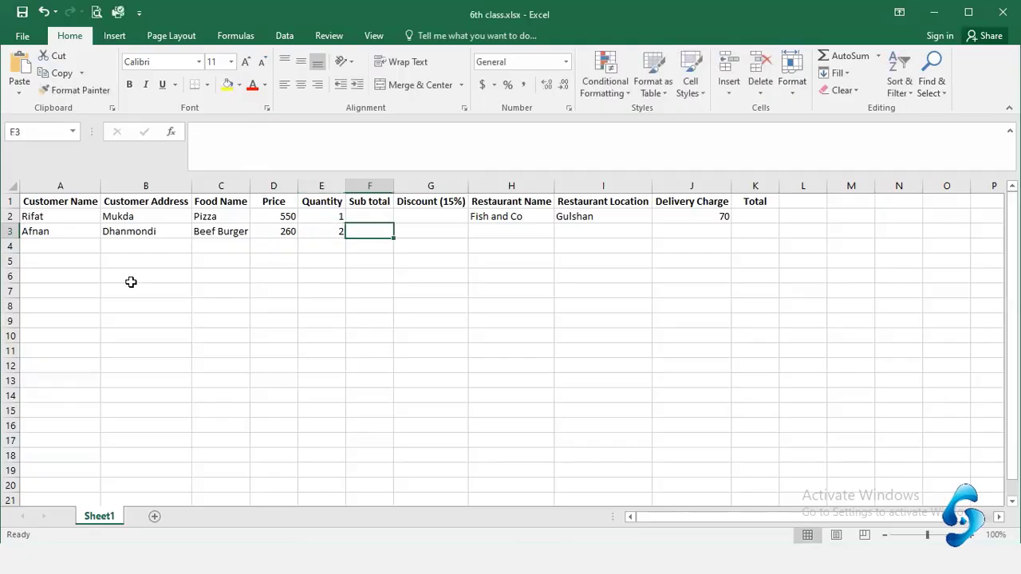
key("Tab")
key("Tab")
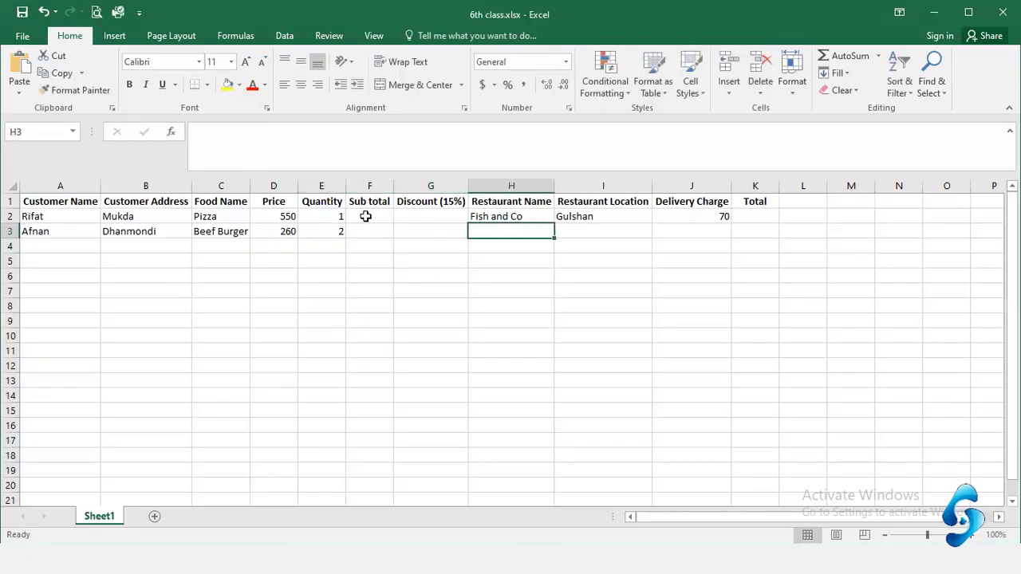
left_click(243, 233)
left_click(328, 231)
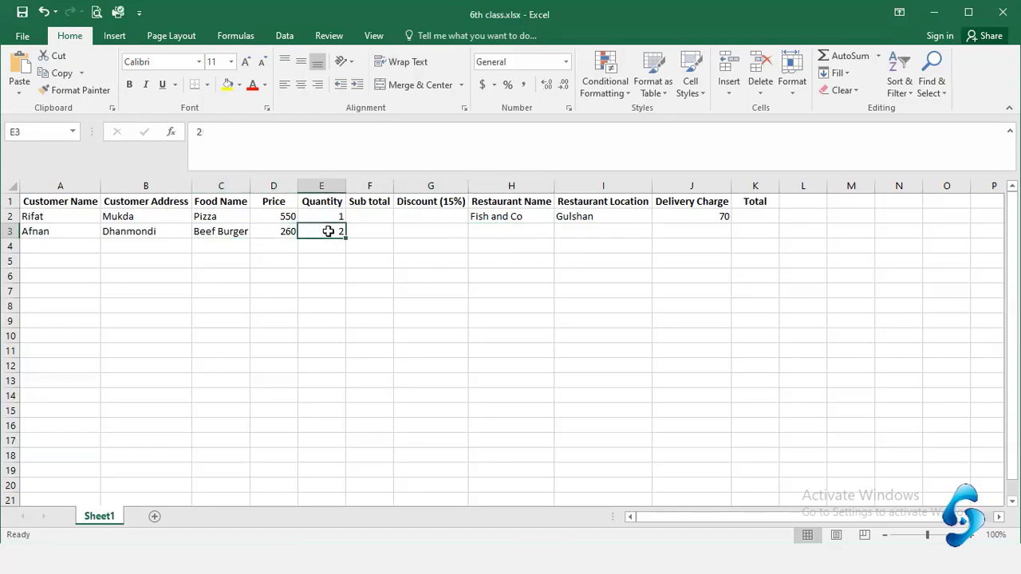
left_click(276, 232)
left_click(365, 232)
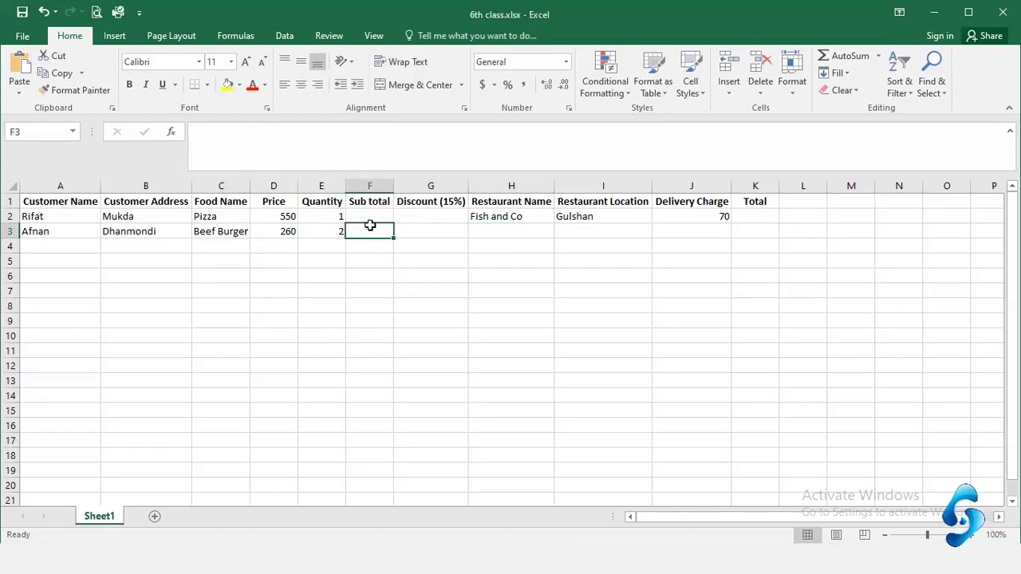
Step: Enter Burger King BD as the restaurant name and Dhanmondi as the restaurant location in row 3
left_click(500, 234)
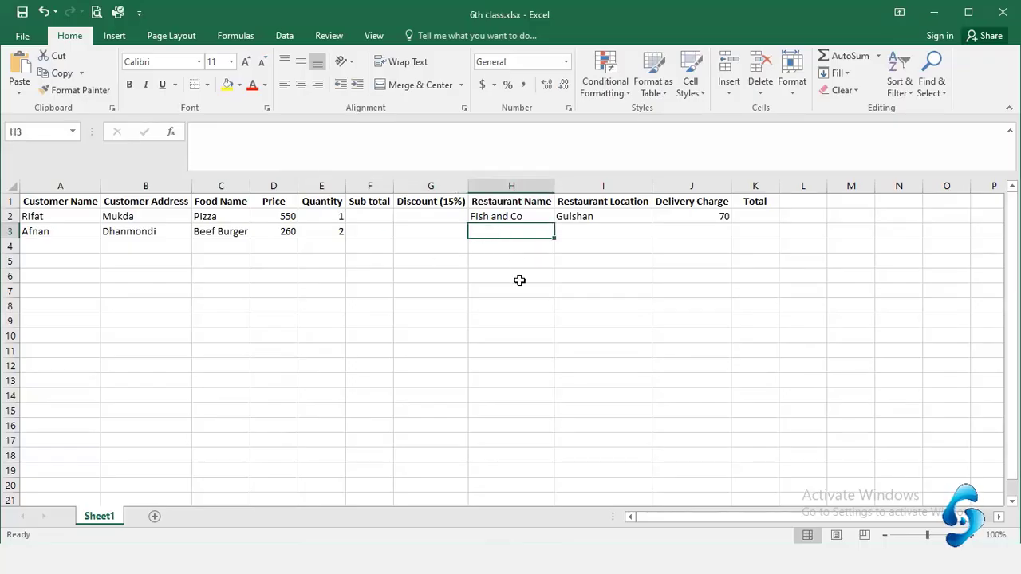
type("Burger King")
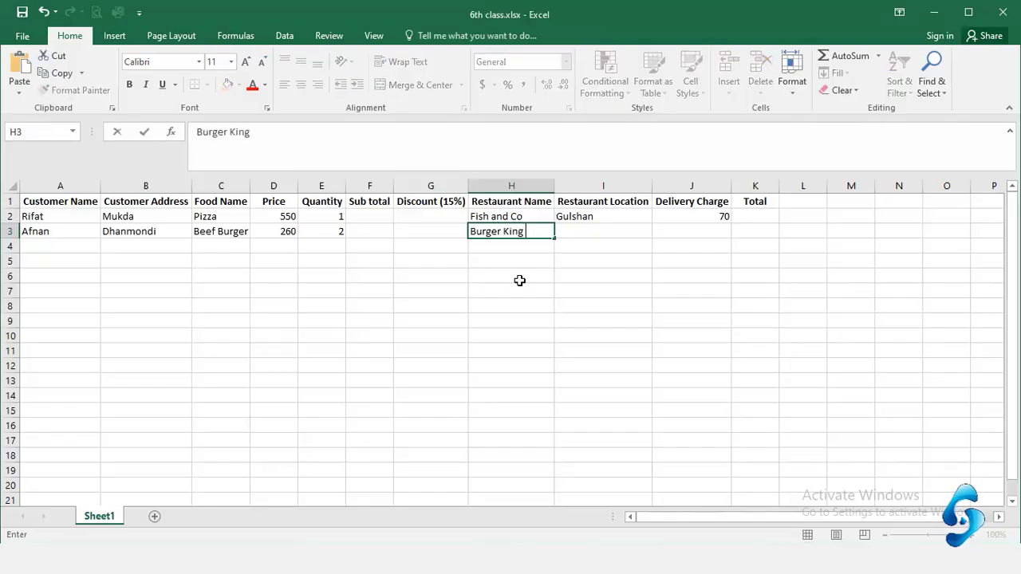
type(" BD")
key("Tab")
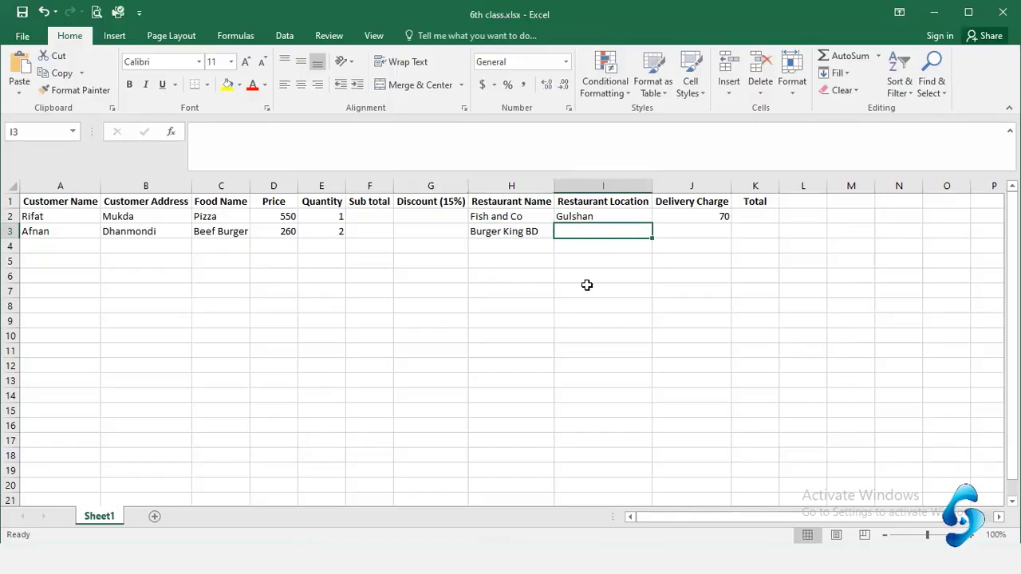
type("Dh")
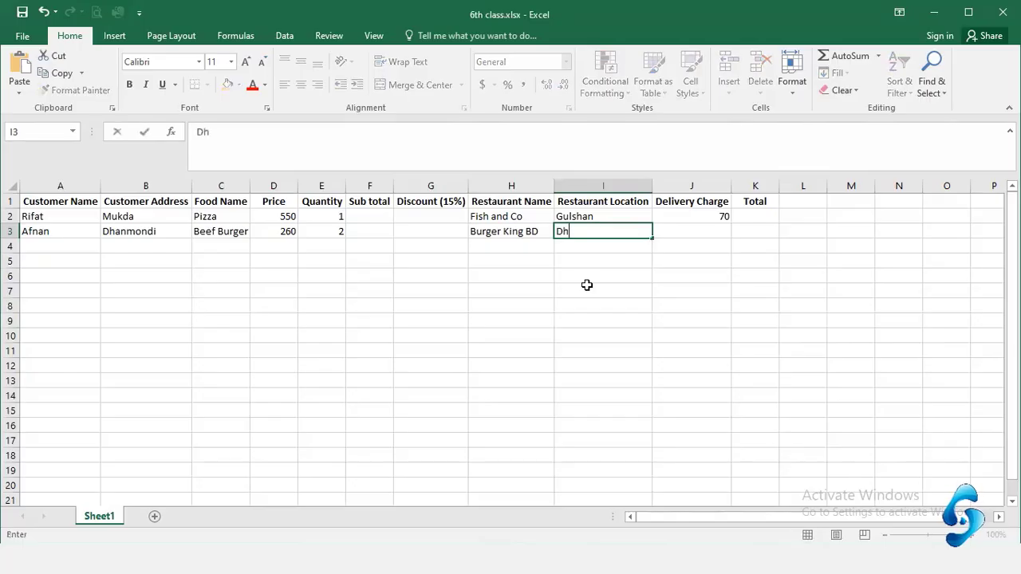
type("anmondi")
key("Tab")
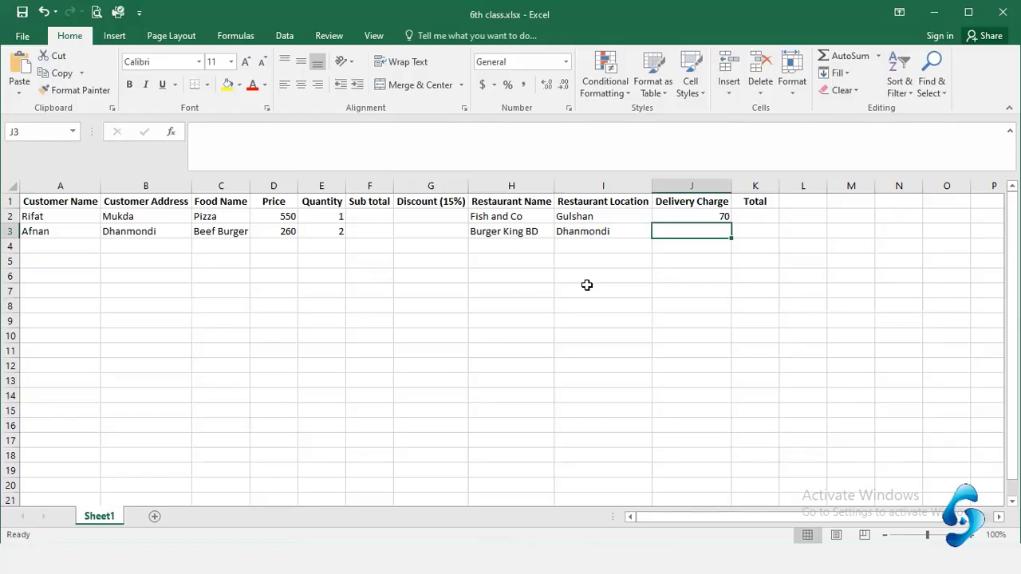
Step: Set the delivery charge of the Beef Burger order in row 3 to 35
type("3")
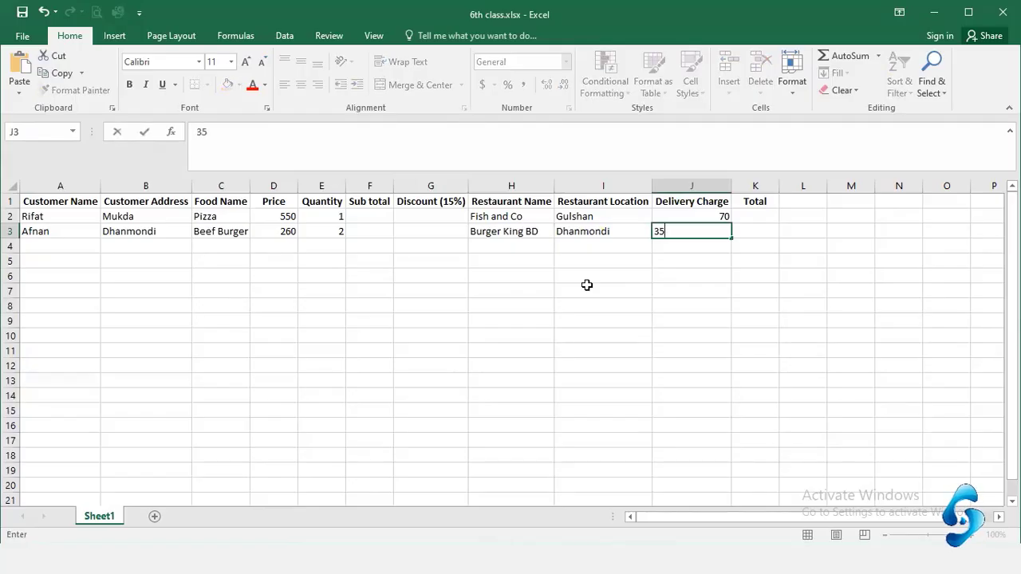
type("5")
key("Return")
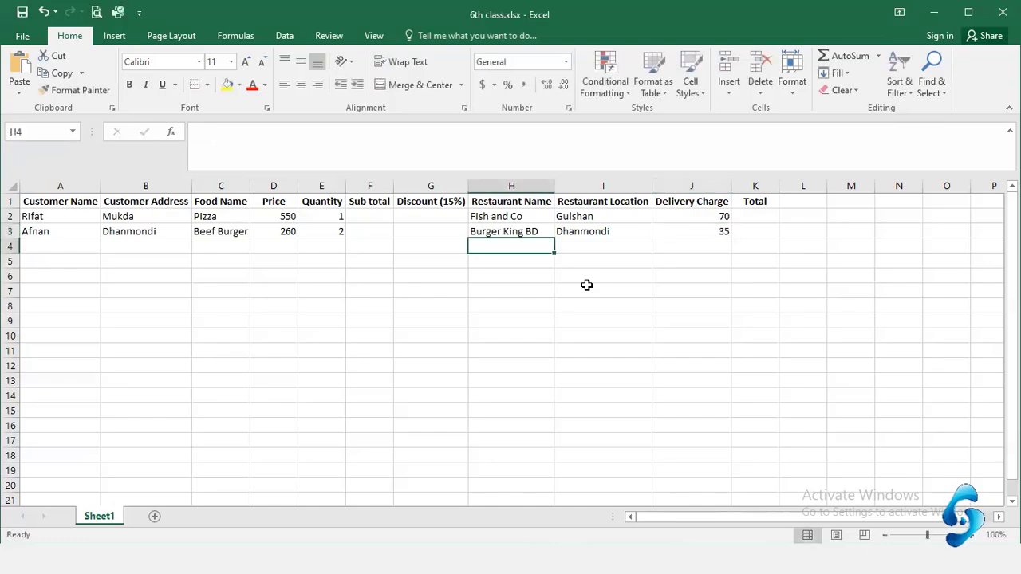
Step: Enter the third customer's name and address in row 4, with Chicken Burger as the food name
key("Home")
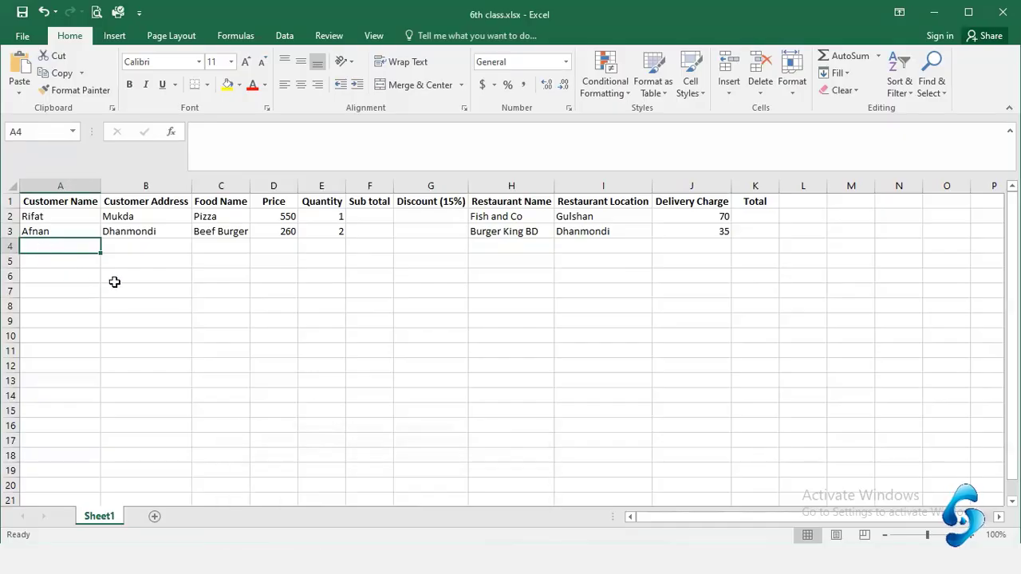
type("Rana")
key("Tab")
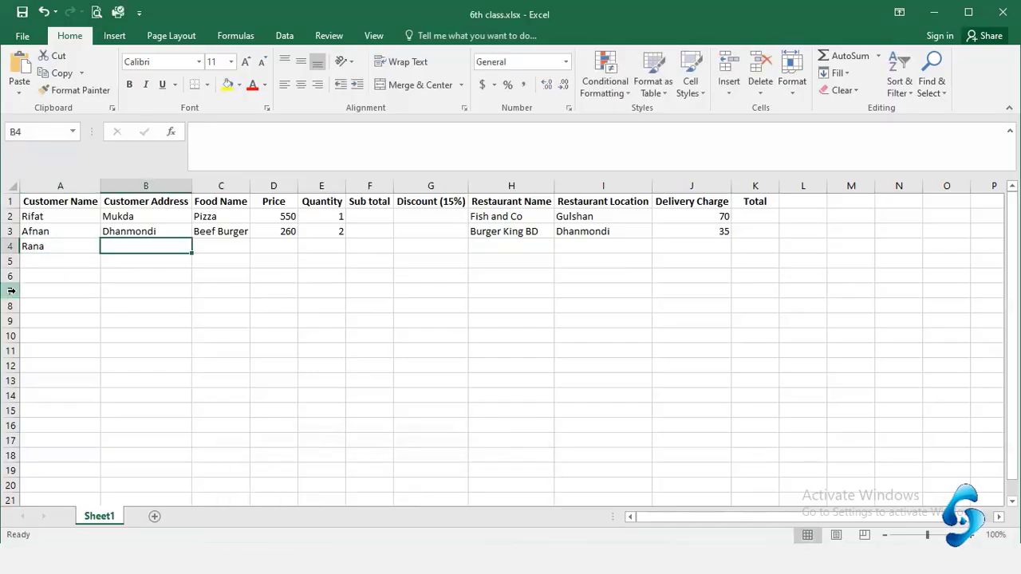
scroll(114, 282, "up", 2)
type("Kashempur")
key("Tab")
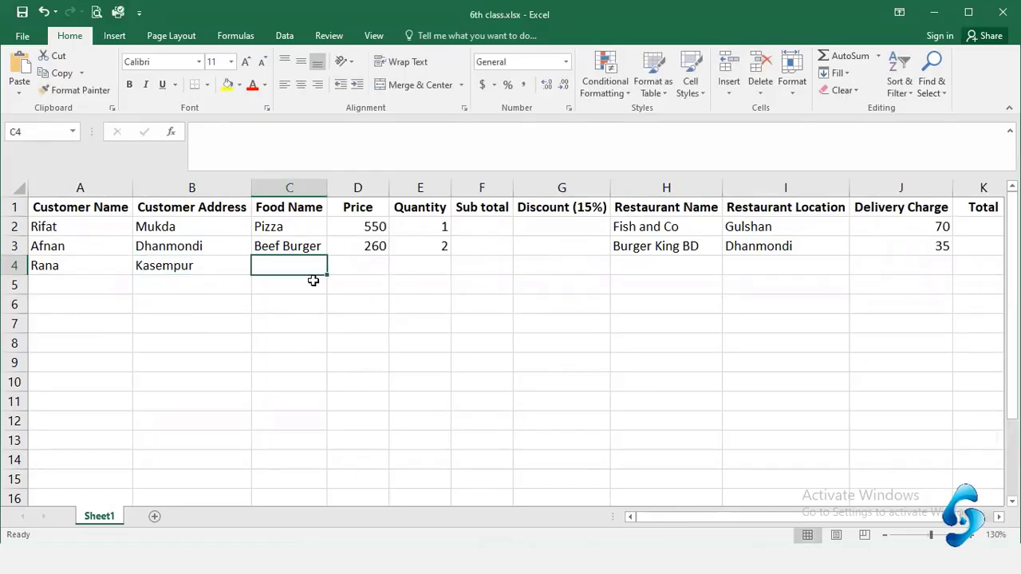
key("Left")
key("Right")
type("Chicken Burger")
key("Tab")
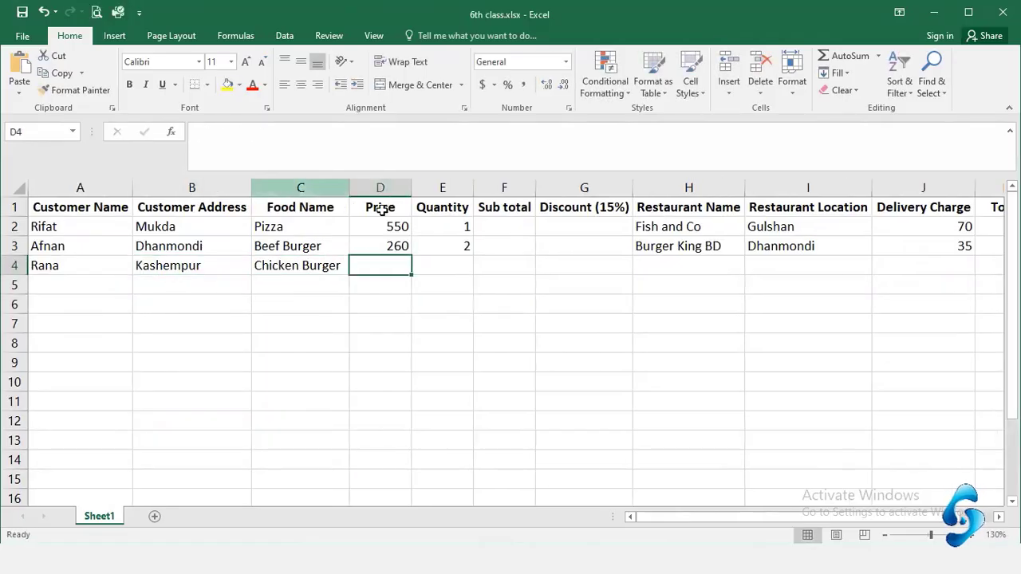
Step: Set the Chicken Burger's price to 140 and its quantity to 3 in row 4
type("140")
key("Tab")
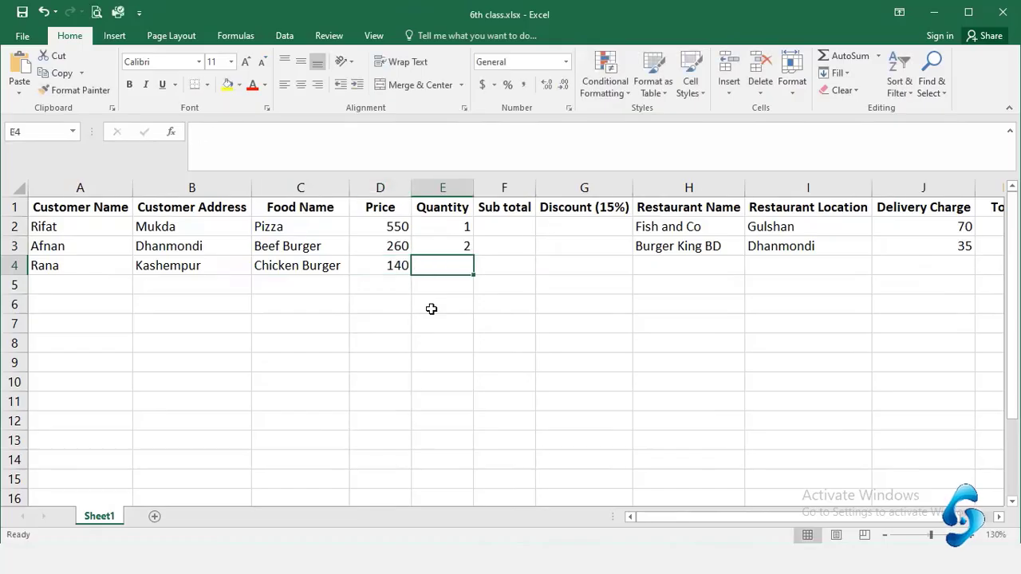
type("3")
key("Tab")
key("Tab")
key("Tab")
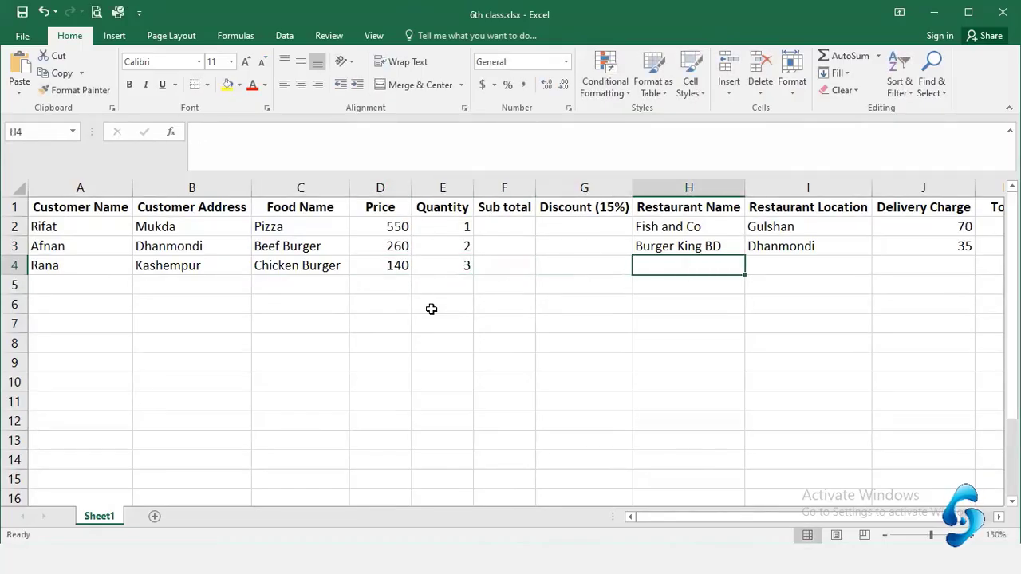
Step: Enter Al Madina as the restaurant name, Gazipur as its location and 70 as the delivery charge in row 4
type("Al Madina")
key("Tab")
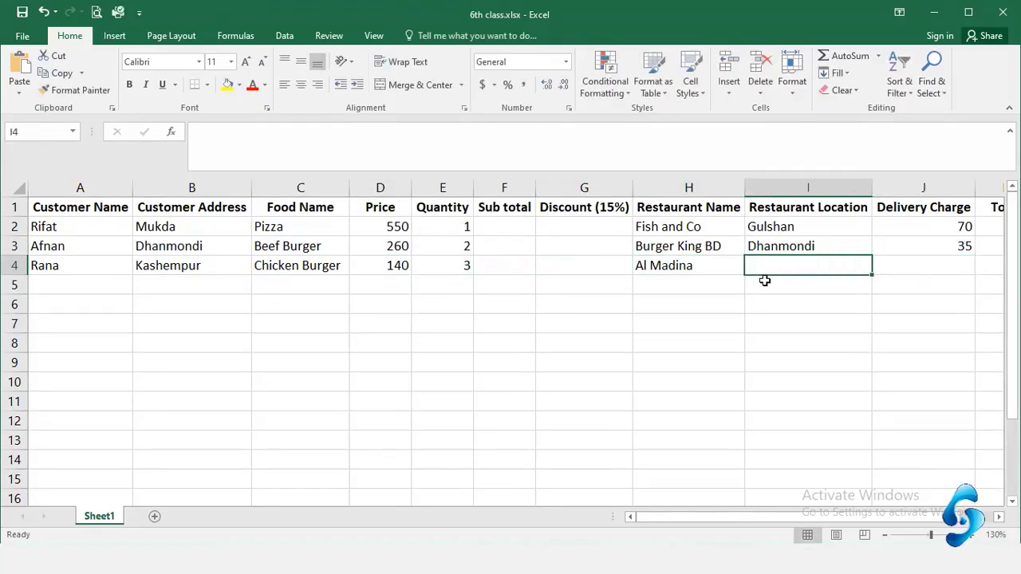
type("Gazipur")
key("Tab")
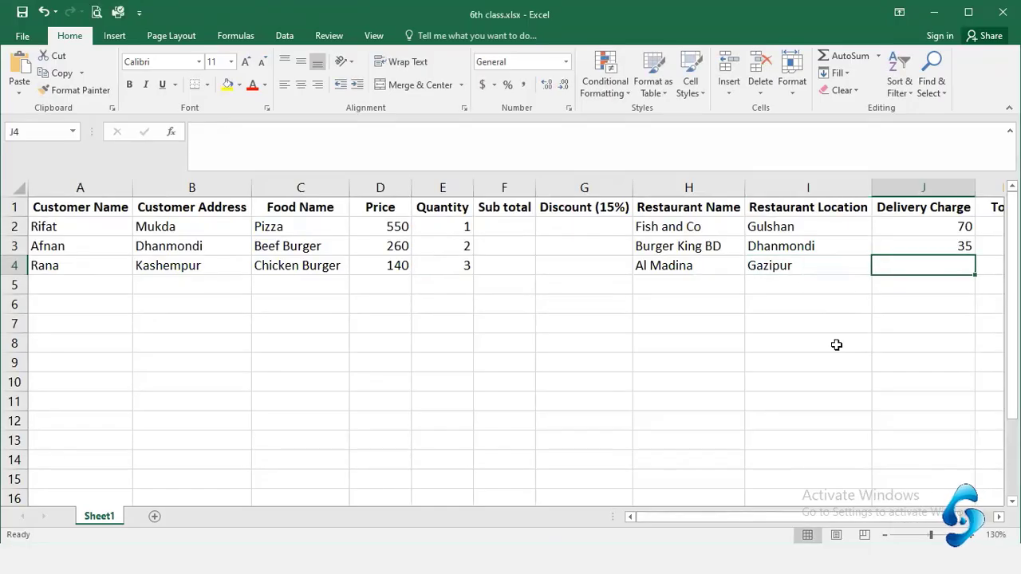
type("70")
key("Return")
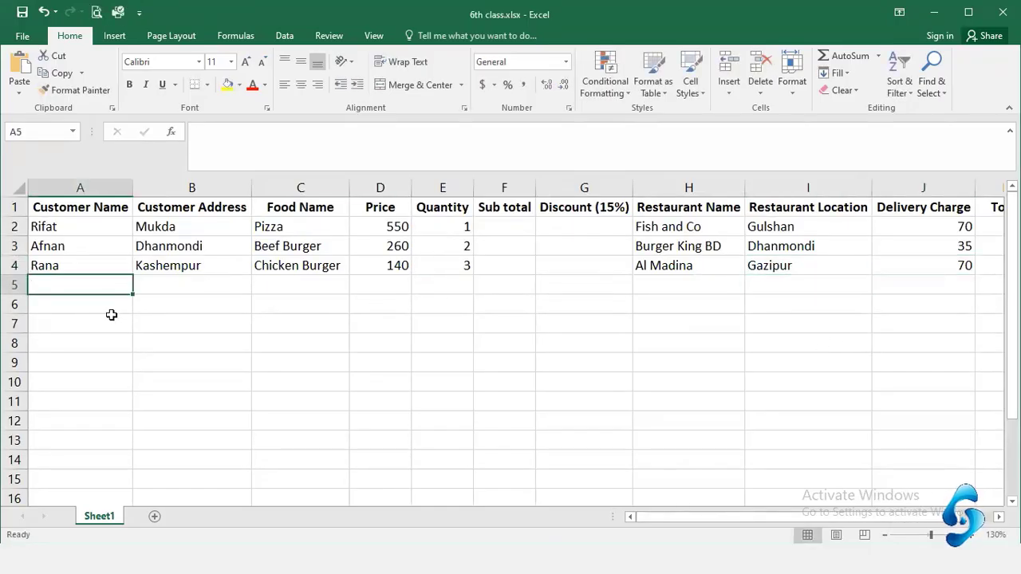
Step: Enter the fourth customer's name and address in row 5, with Sandwitch as the food name
type("Jobayer")
key("Tab")
type("Savar")
key("Tab")
type("Sandwidtch")
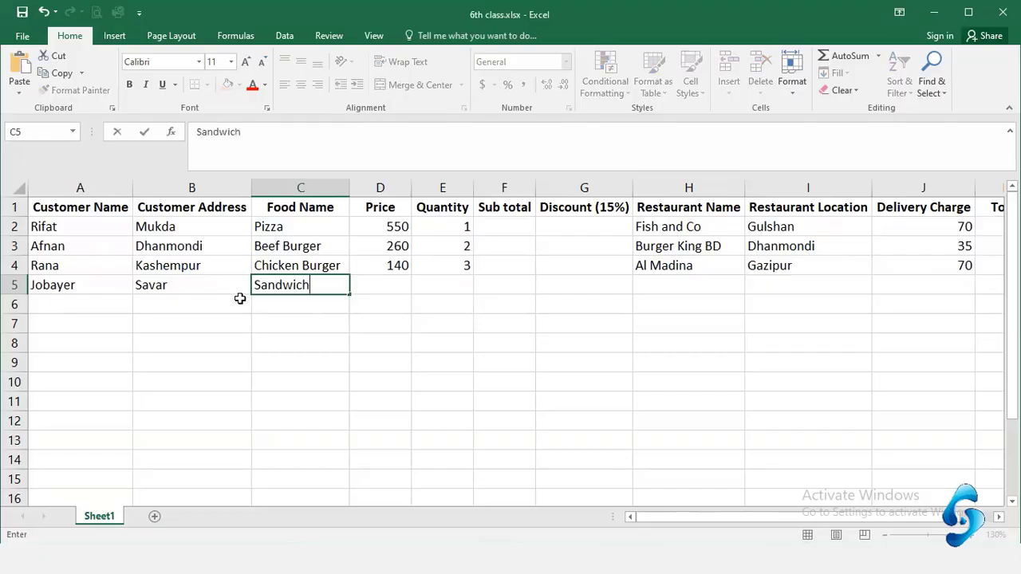
double_click(310, 285)
type("tch")
key("Tab")
Step: Set the Sandwitch's price to 150 and its quantity to 2 in row 5
type("150")
key("Tab")
type("2")
key("Tab")
key("Tab")
key("Tab")
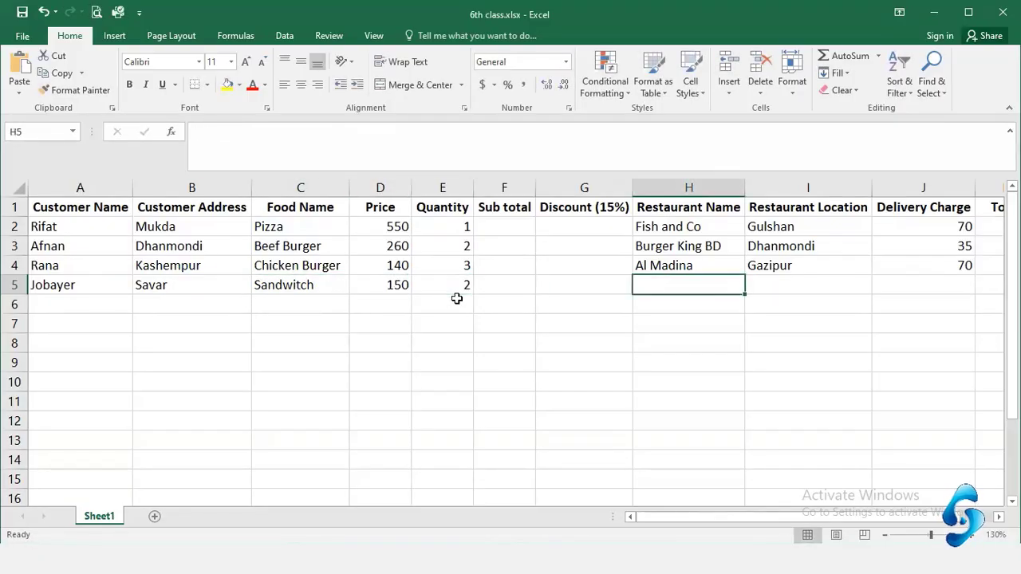
Step: Enter Maxican Burger Pizza as the restaurant name, Hemayetpur as its location and 30 as the delivery charge in row 5
type("Maxican Burger Pizza")
key("Tab")
type("Hemayetpur")
key("Tab")
type("30")
key("Return")
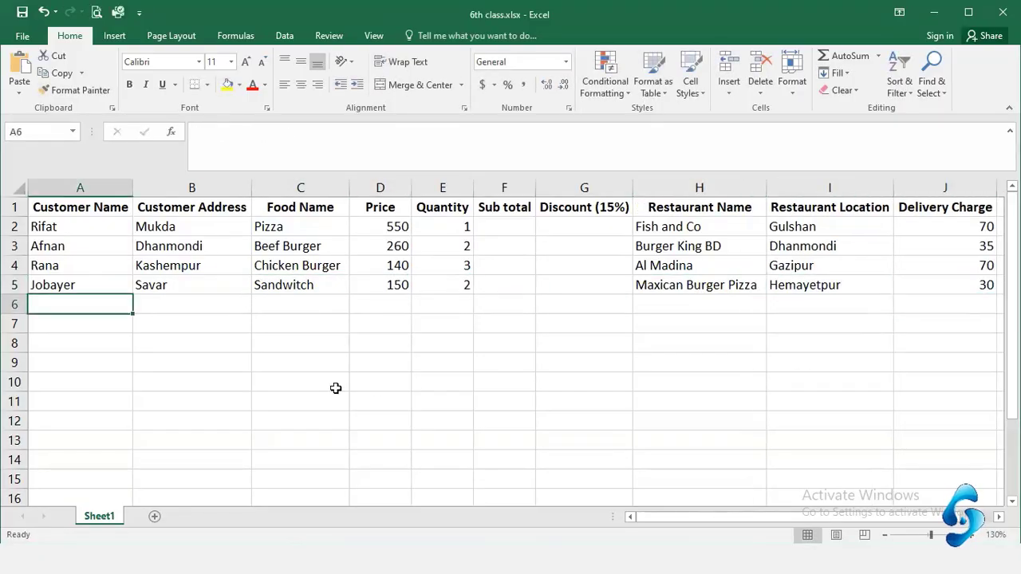
Step: Enter the fifth customer's name and address in row 6, with Biriyani as the food name
key("alt+Tab")
key("alt+Tab")
type("Santa")
key("Tab")
type("Halisahar")
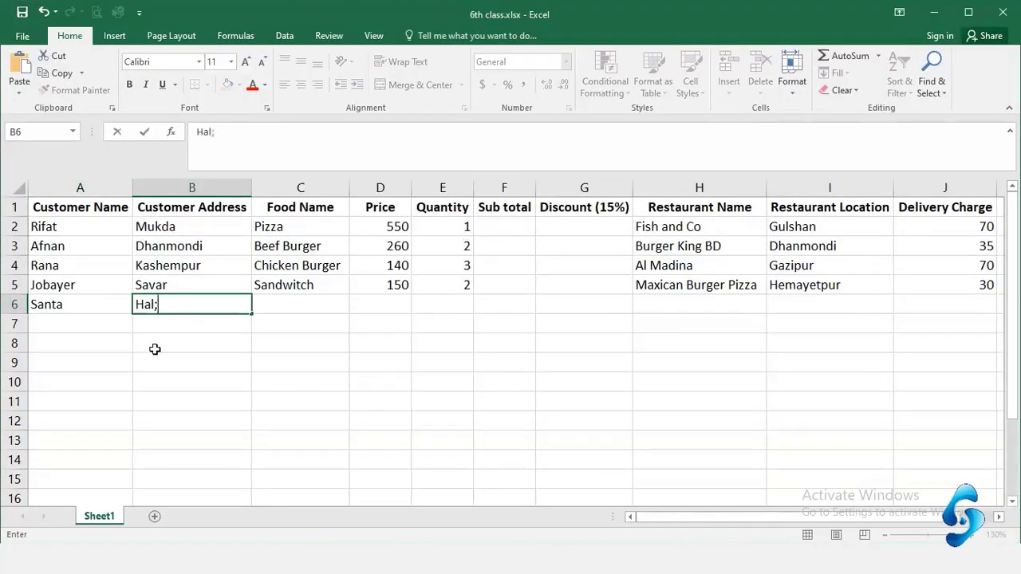
key("Tab")
type("Biriyani")
key("Tab")
Step: Set the Biriyani's price to 150 and its quantity to 5 in row 6
type("150")
key("Tab")
type("5")
key("Tab")
key("Tab")
key("Tab")
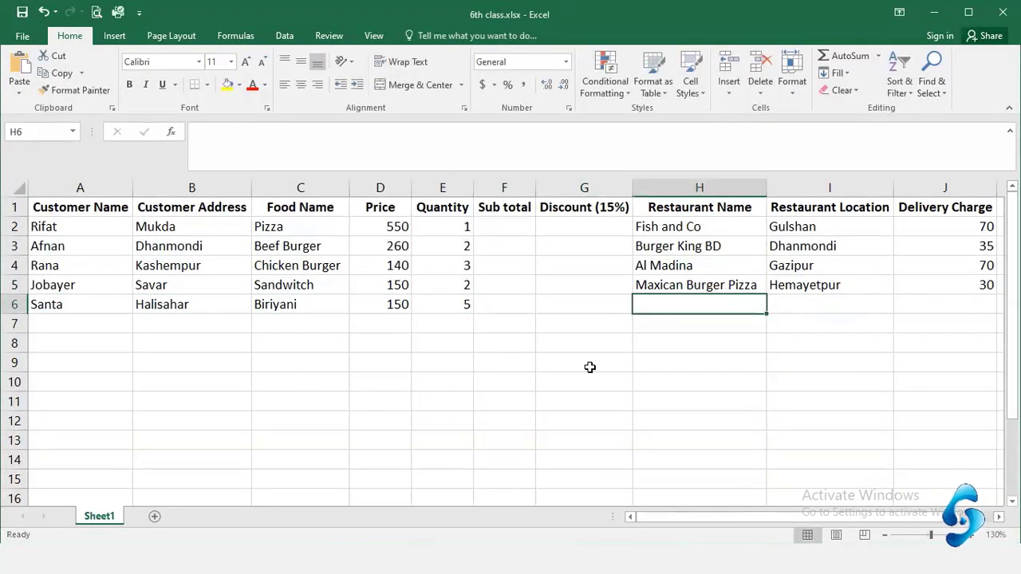
Step: Enter Royel Hut as the restaurant name, Tiger pass as its location and 70 as the delivery charge in row 6
type("Royel Hut")
key("Tab")
type("Tiger pass")
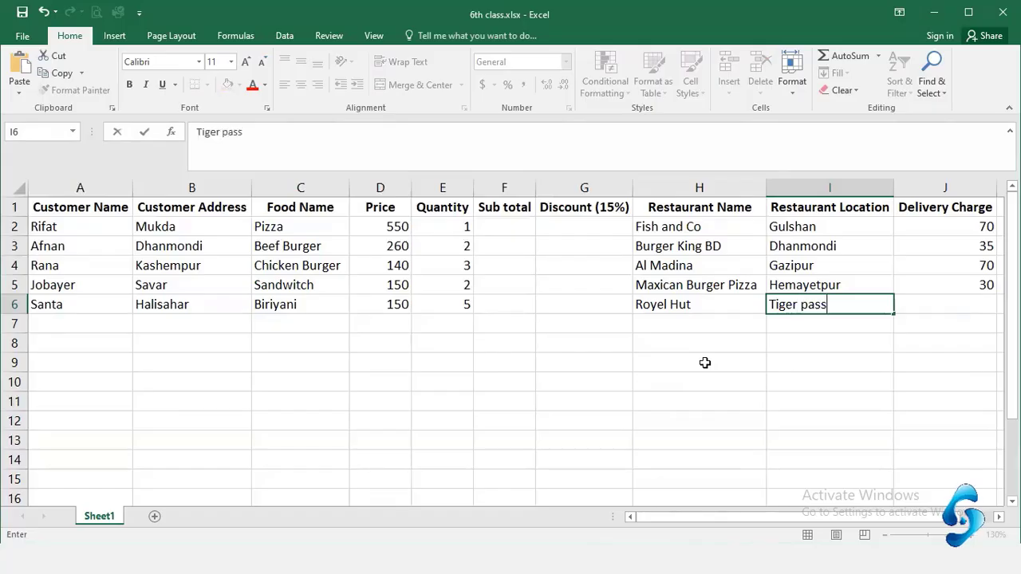
key("Tab")
type("70")
key("Return")
Step: Enter the sixth customer's name and address in row 7, with Pasta as the food name
type("Sourov")
key("Tab")
type("Lokkhipur\tPasta")
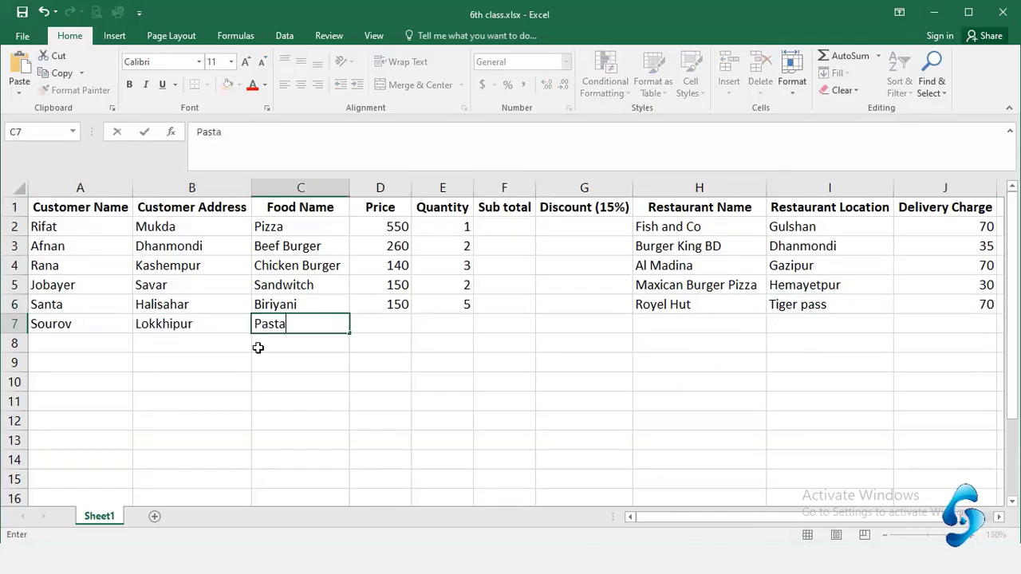
key("Tab")
Step: Set the Pasta's price to 300 and its quantity to 4 in row 7
type("300\t4")
key("Tab")
key("Tab")
Step: Enter Capsicum as the restaurant name, Vodra as its location and 20 as the delivery charge in row 7
type("Capsicum")
key("Tab")
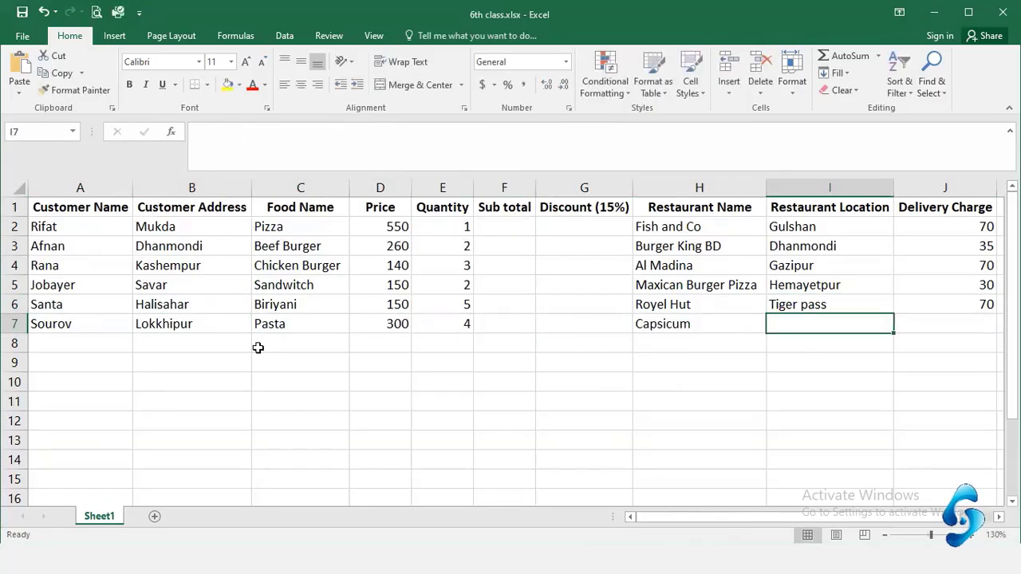
type("Vodra")
key("Tab")
type("20")
left_click(84, 347)
left_click(52, 225)
left_click(80, 343)
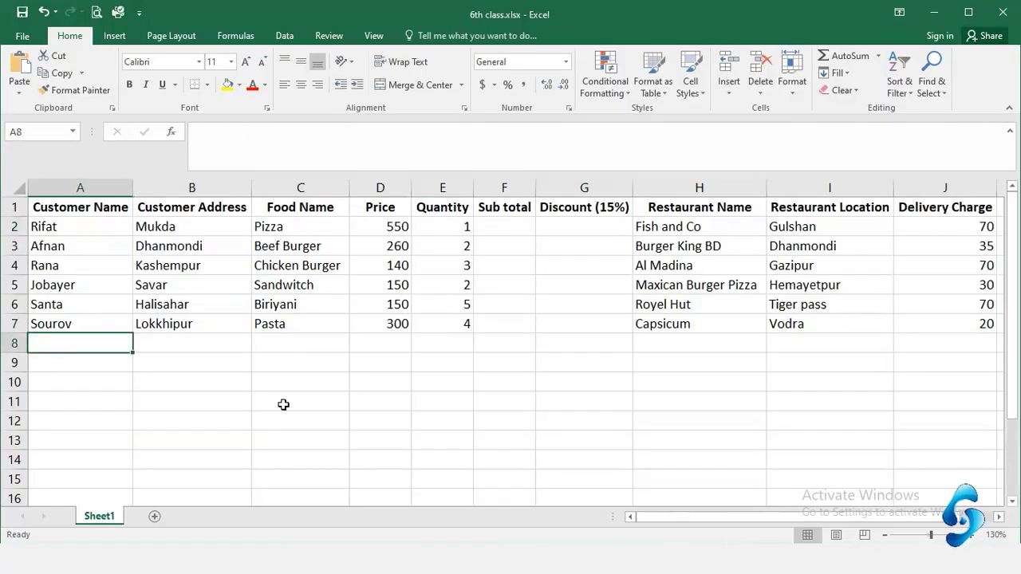
Step: Enter the seventh customer's name and address in row 8, with Sub Sandwitch as the food name
type("Sarmin")
key("Tab")
double_click(188, 345)
type("Jatrabari")
key("Tab")
type("Sub Sandwitch")
key("Tab")
Step: Set the Sub Sandwitch's price to 250 and its quantity to 3 in row 8
type("250")
key("Tab")
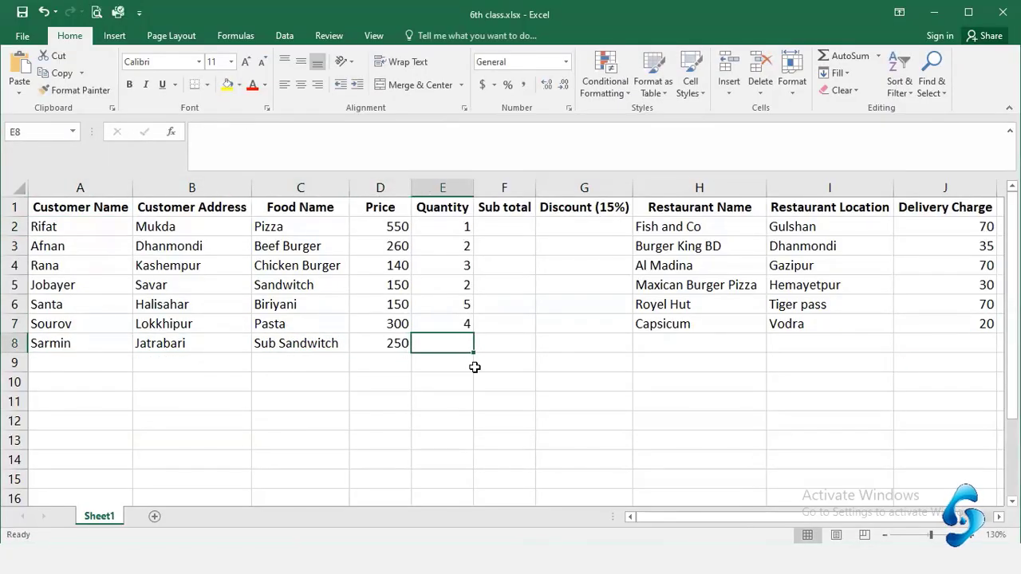
type("3")
key("Tab")
key("Tab")
key("Tab")
Step: Enter Loriya jeans as the restaurant name for the Sub Sandwitch order in row 8
type("Gloriya")
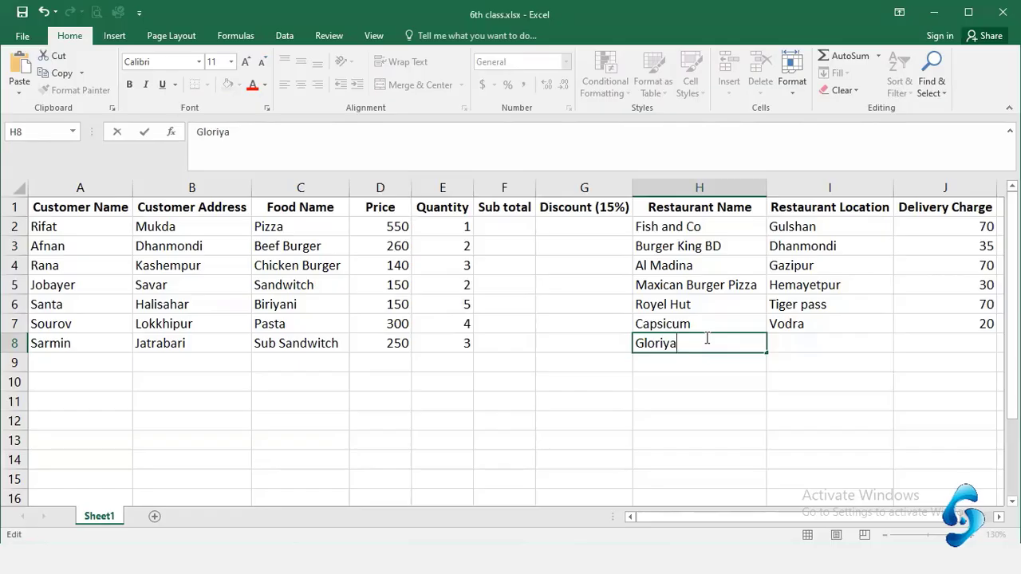
key("Delete")
key("Delete")
type("L")
left_click(683, 343)
type("jeans")
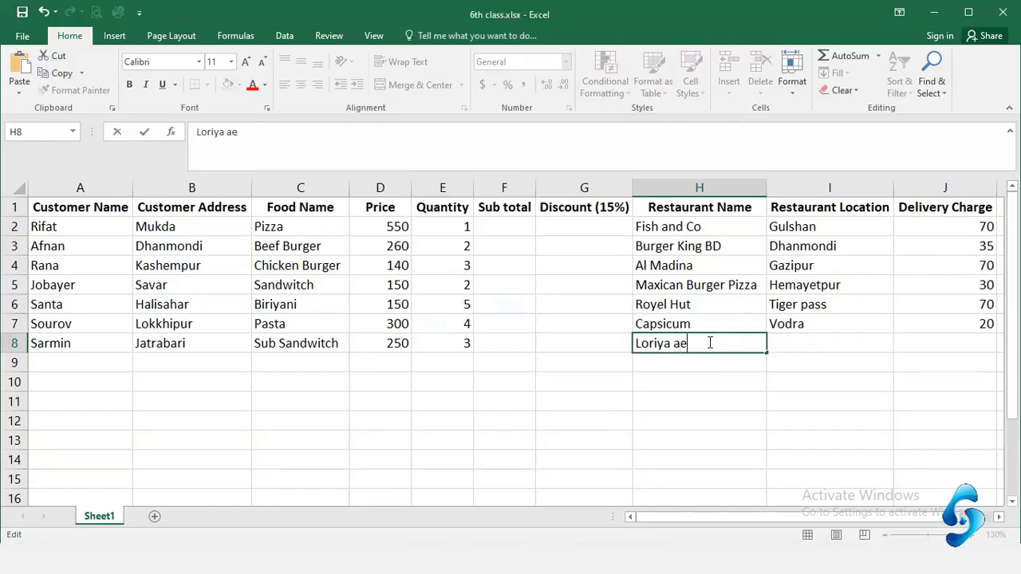
key("Tab")
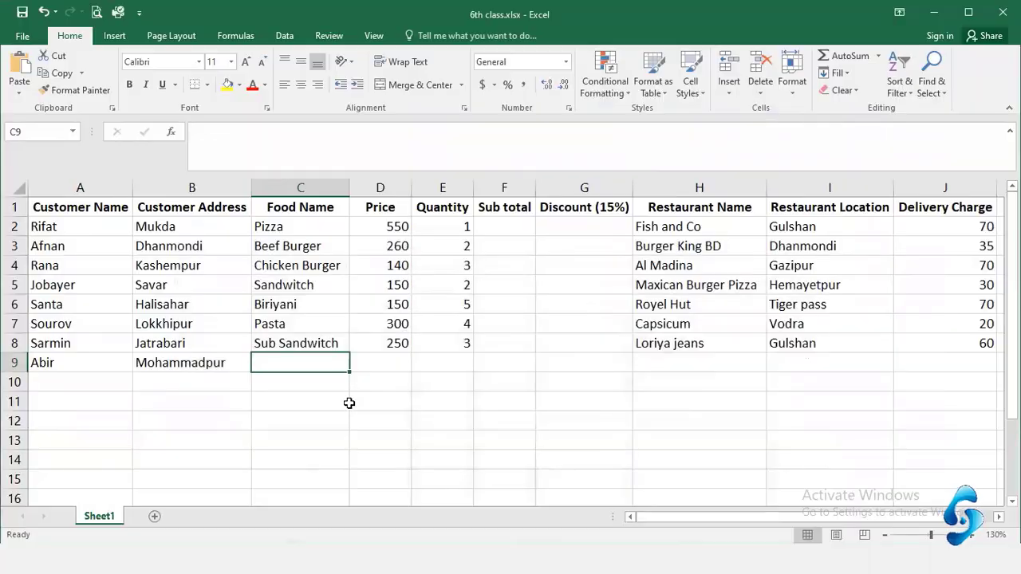
Step: Enter Doi Fuska as the food name in row 9, with a price of 120 and a quantity of 1
type("Doi Fuska")
key("Tab")
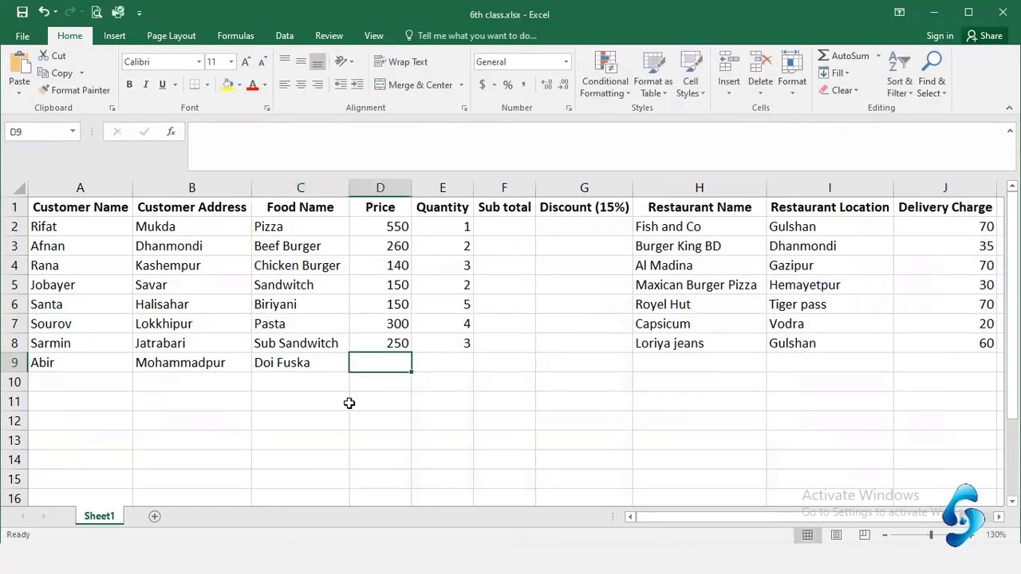
type("120")
key("Tab")
type("1")
key("Tab")
key("Tab")
key("Tab")
Step: Enter Docha Ghor as the restaurant name, Siya Mosjid as its location and 20 as the delivery charge in row 9
type("Docha Ghor")
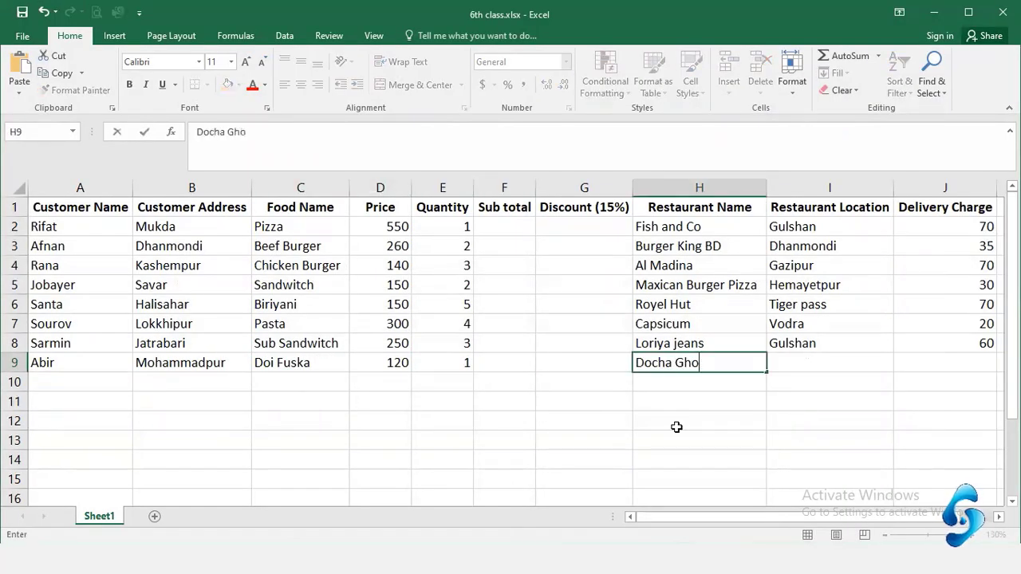
key("Tab")
type("Siya Mosjid")
key("Tab")
type("20")
key("Return")
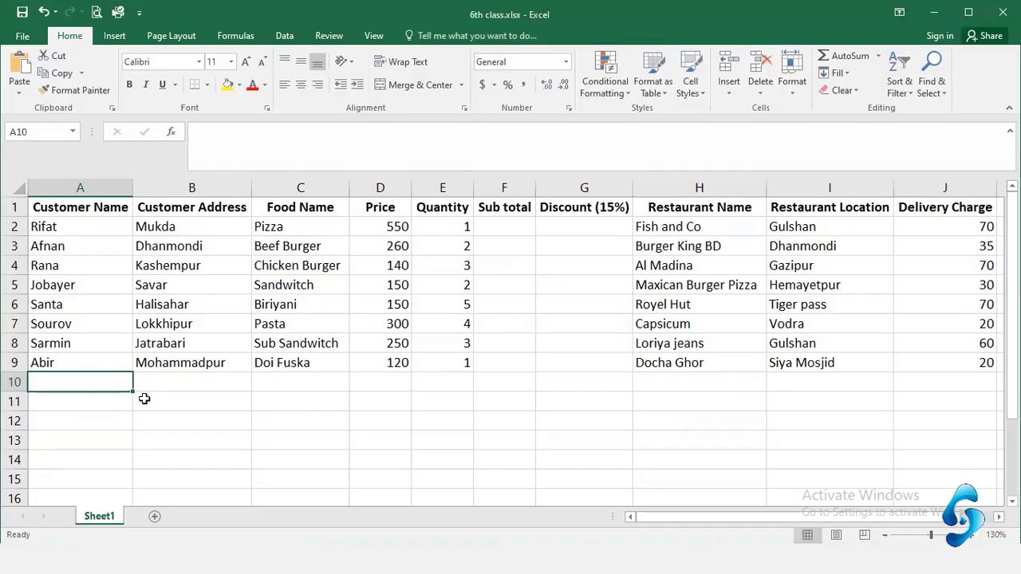
Step: Fill row 10 with the customer's name and address, Pizza, price 350, quantity 2, Surma Restaurant, location Gazipur and delivery charge 50
type("Rubel\tKonabari\tPizza\t350\t2\t\t\t")
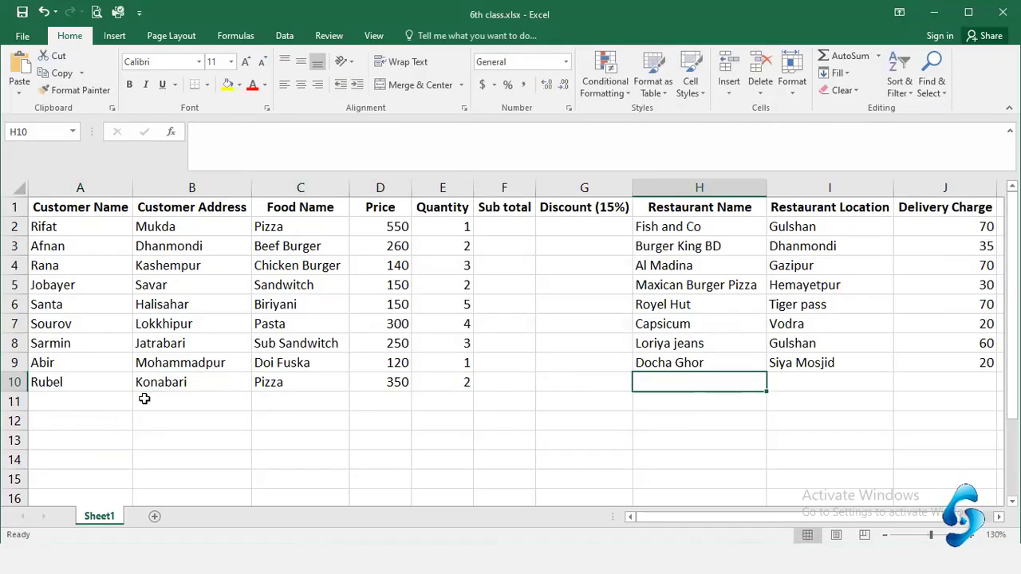
type("Surma Restaurant\tGazipur")
key("Tab")
type("50")
key("Return")
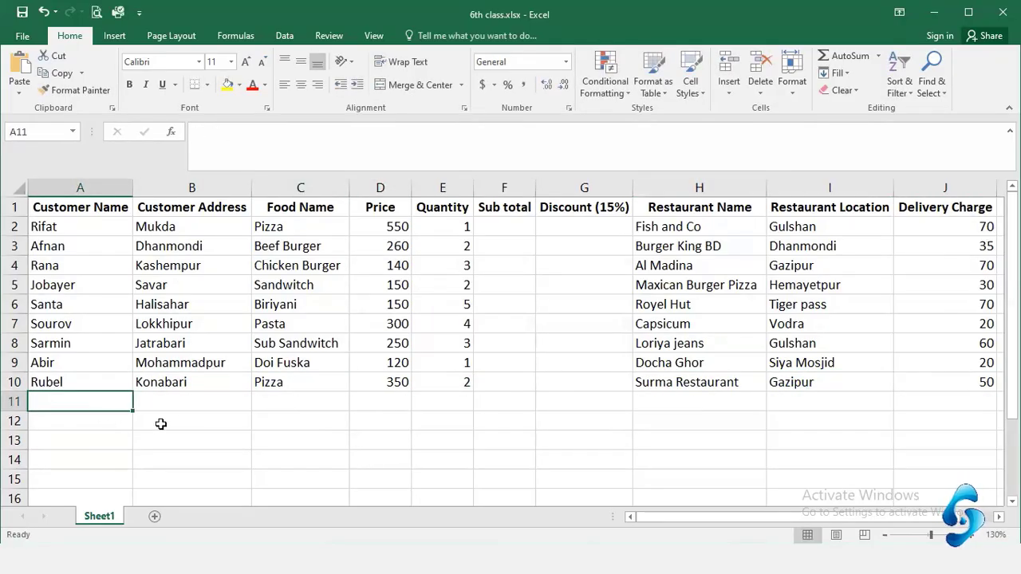
Step: Fill row 11 with the customer's name and address, Kachchi, price 249, quantity 5, Sultan's Dine, location Mirpur and delivery charge 20
type("Sohel")
key("Tab")
type("Mirpur\tKachchi\t249\t5\t\t\tSult")
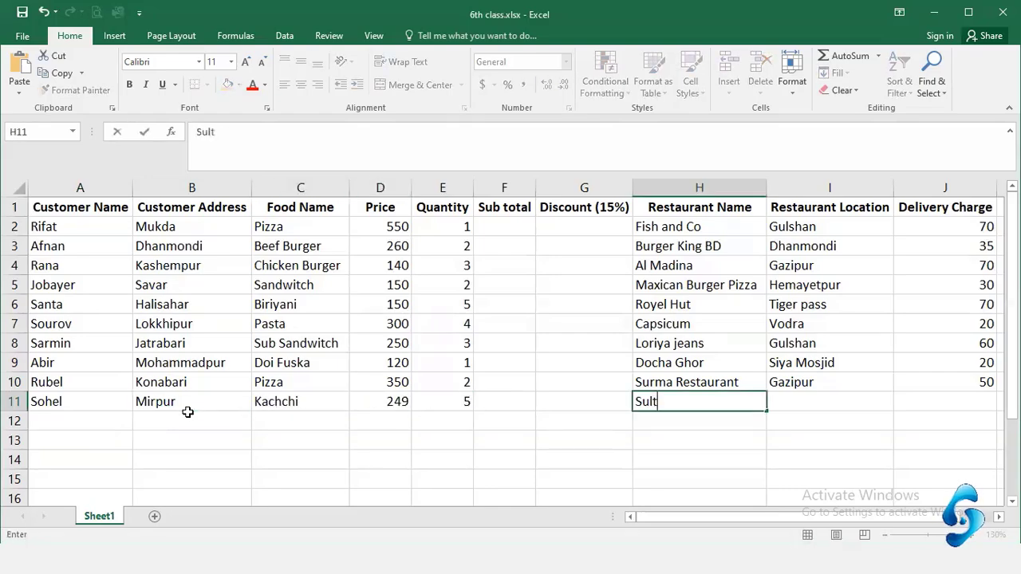
type("an's Dine\tMirpur\t20")
key("Return")
Step: Fill row 12 with the customer's name and address, Motka Biriyani, price 500, quantity 5, Masum Hotel, location Bahadur Bazar and delivery charge 30
type("Rip")
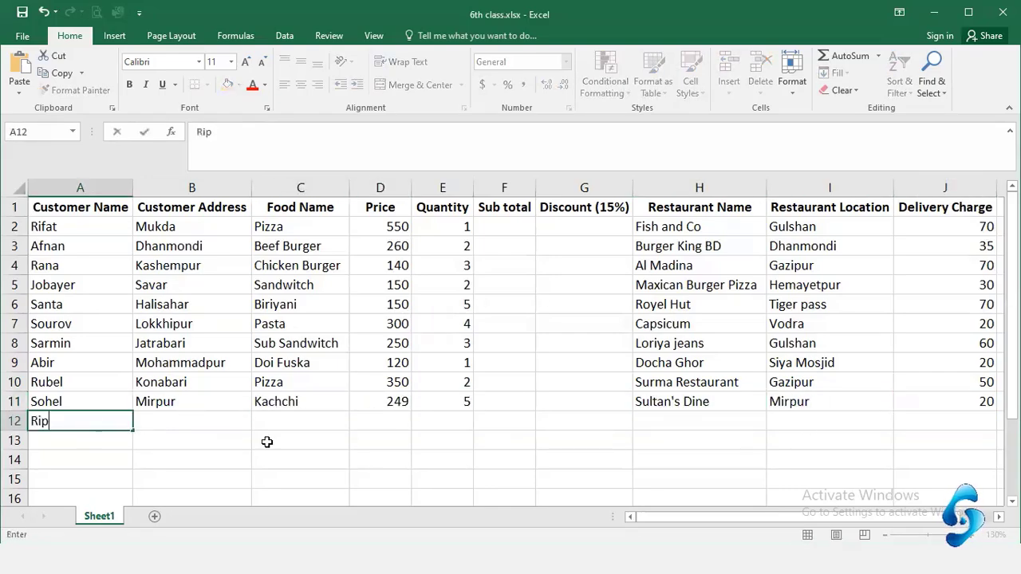
type("on\tNimtola\tMotka Biriyani\t500\t5")
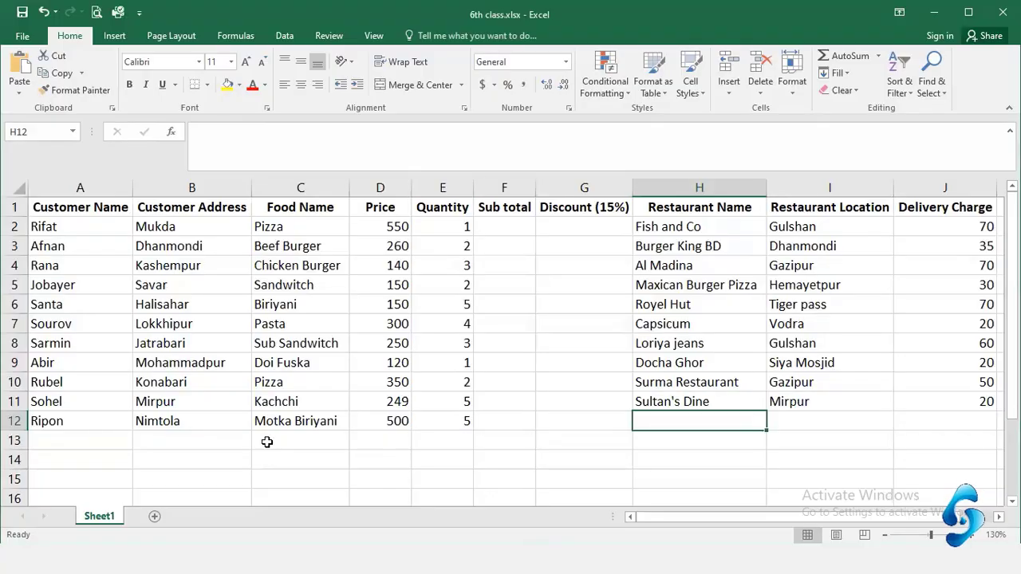
type("\t\t\tMasum Hotel\tBahadur Bazar\t30")
key("Return")
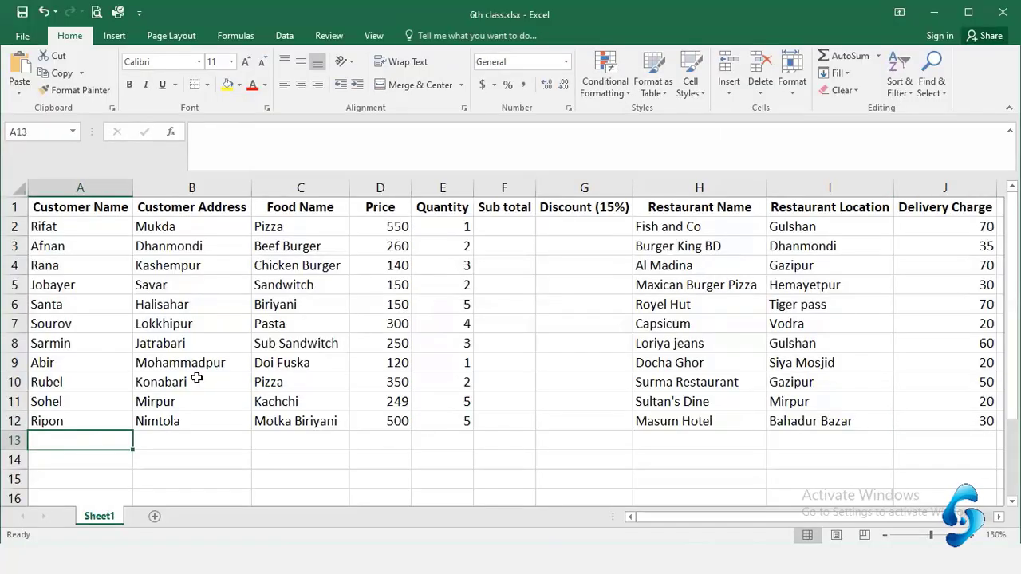
Step: Fill row 13 with the customer's name and address, Burger, price 250, quantity 5, Burger Attack, location Middle Badda and delivery charge 20
type("Shamim\tMiddle badda\tBurger\t250\t5\t\t\tBurger ")
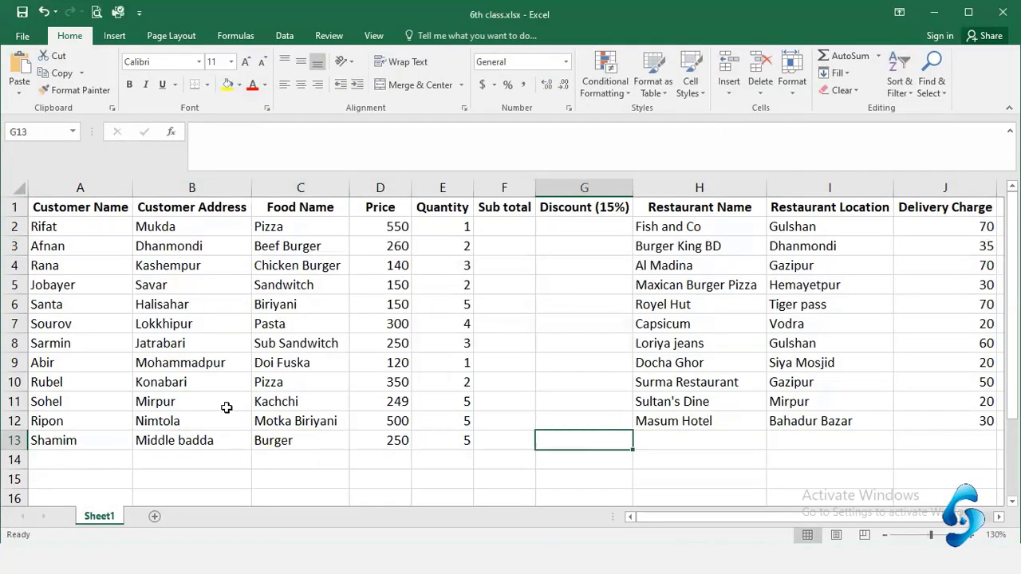
type("Attack\tMiddle Badda\t20")
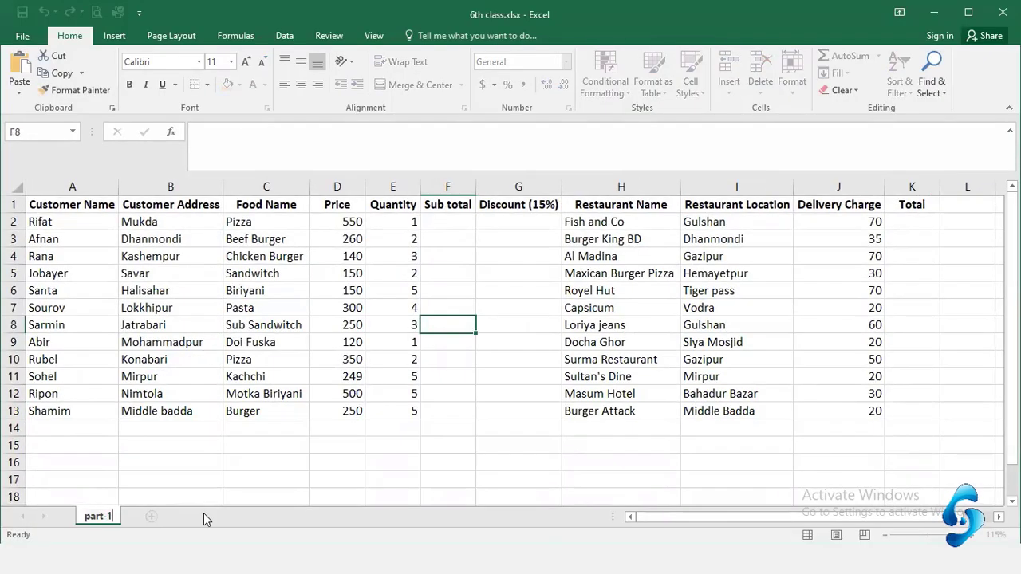
Step: Highlight the customer names and customer addresses in rows 2 to 13 to review the entries
left_click(905, 230)
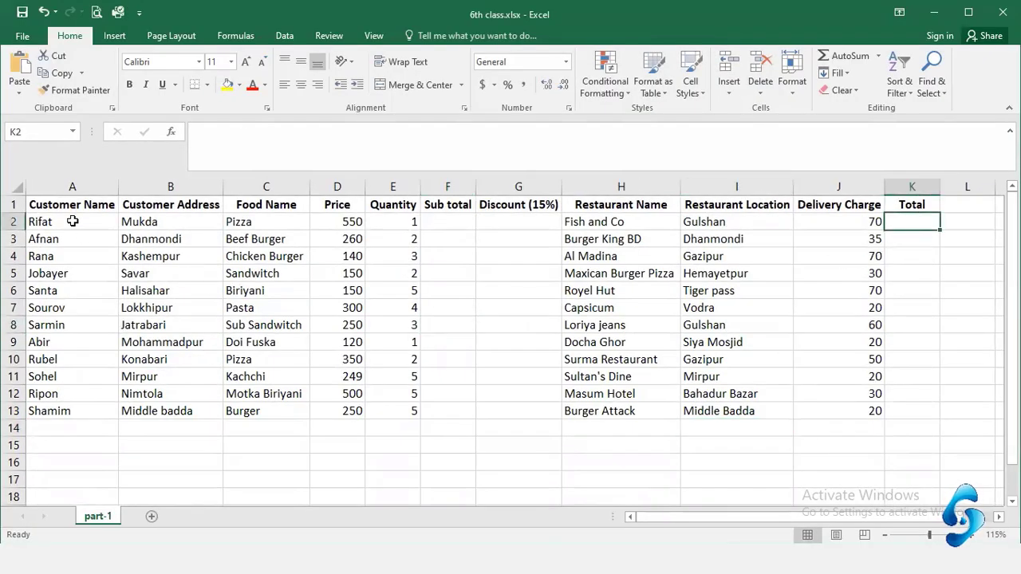
left_click_drag(74, 221, 79, 411)
left_click_drag(152, 225, 166, 413)
left_click(93, 409)
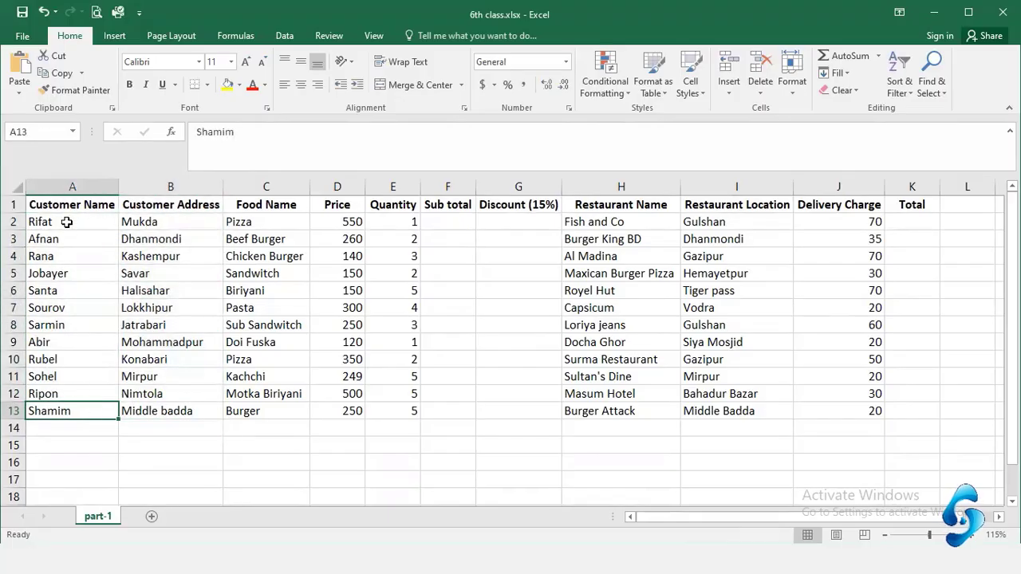
Step: Examine the customer names and addresses in rows 2 to 13, and the food and restaurant entries in row 2
left_click_drag(67, 222, 64, 411)
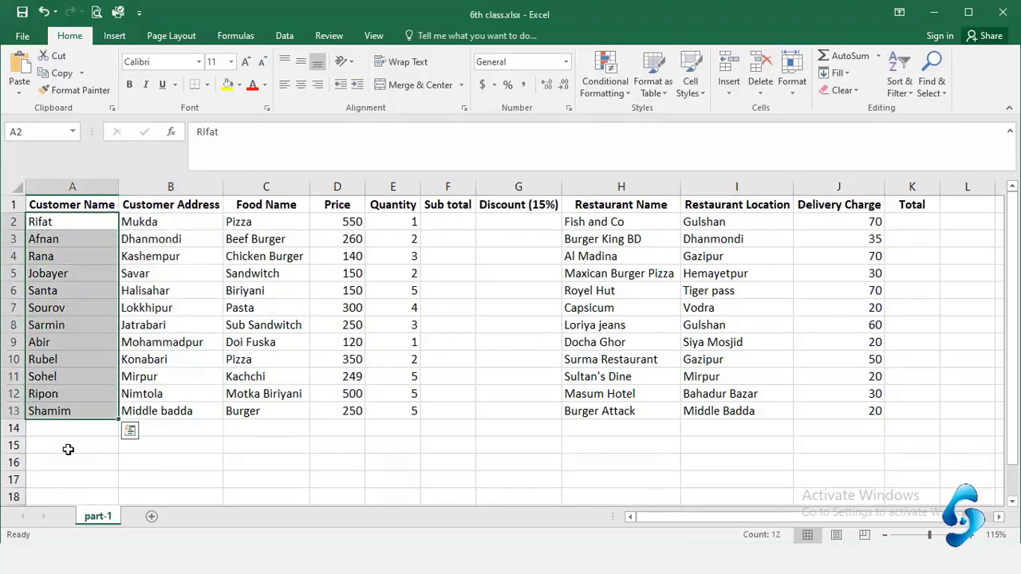
left_click(85, 341)
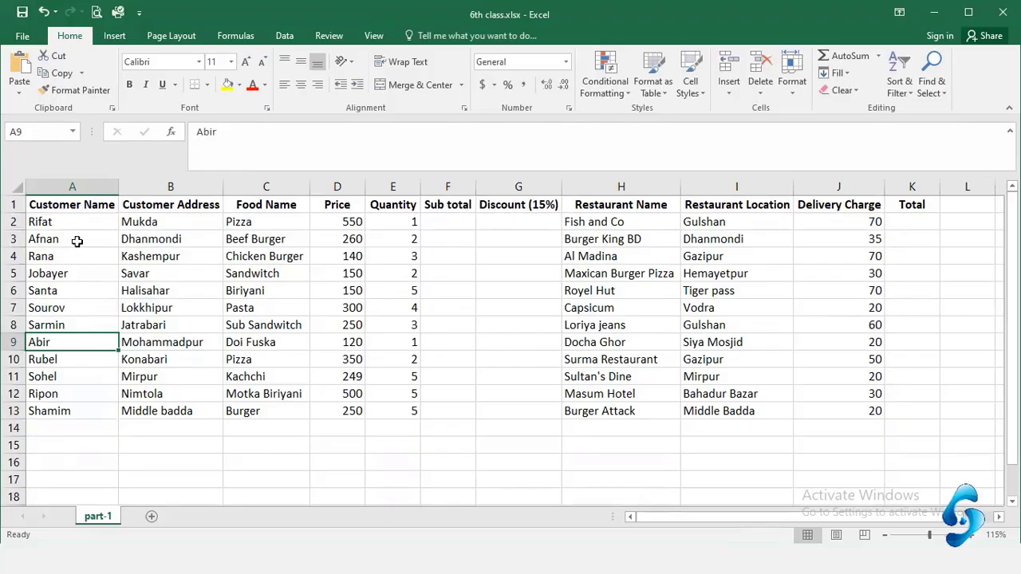
left_click_drag(75, 222, 57, 405)
left_click(141, 324)
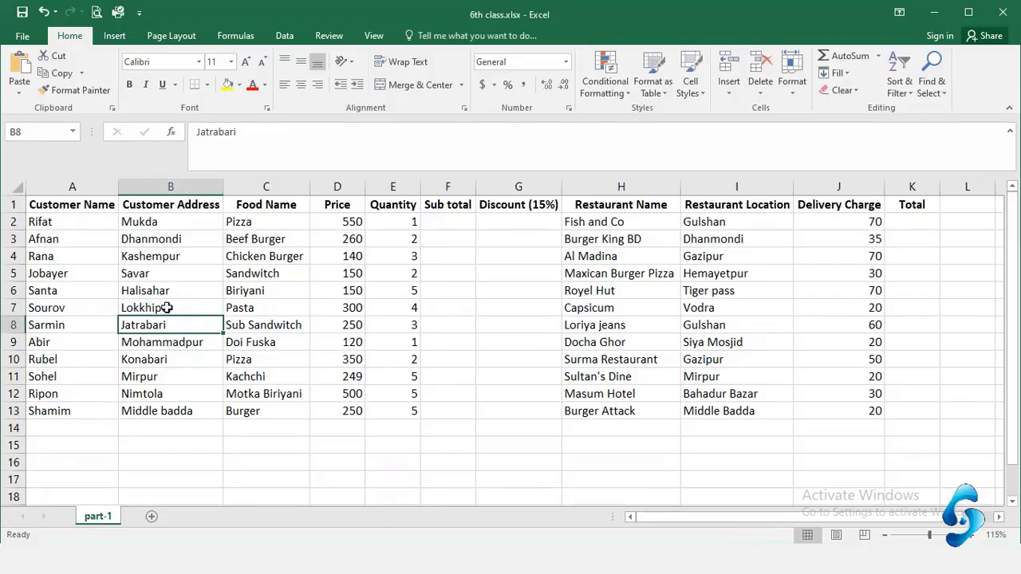
left_click_drag(80, 224, 70, 411)
left_click_drag(164, 239, 198, 378)
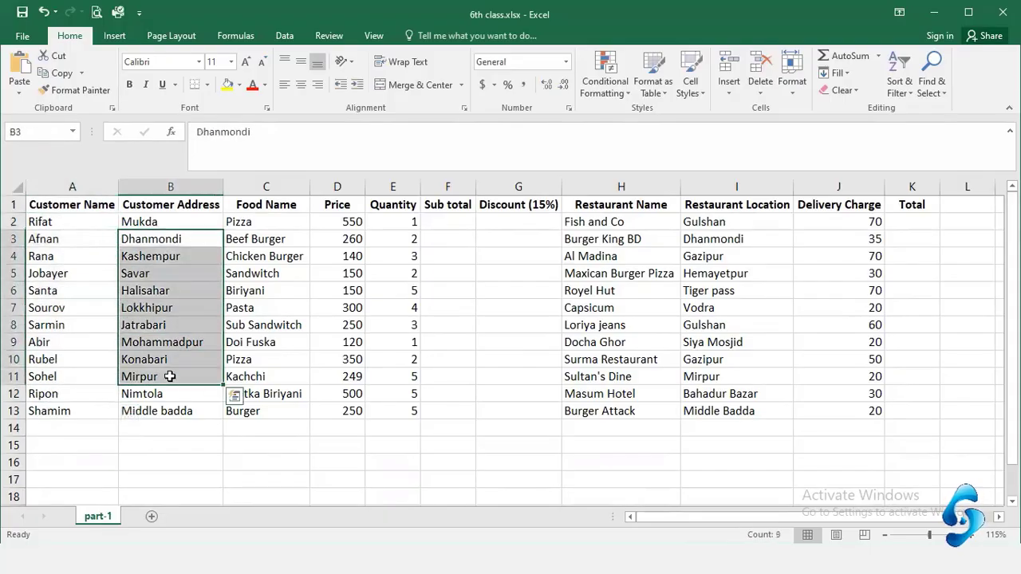
left_click(271, 216)
left_click(636, 225)
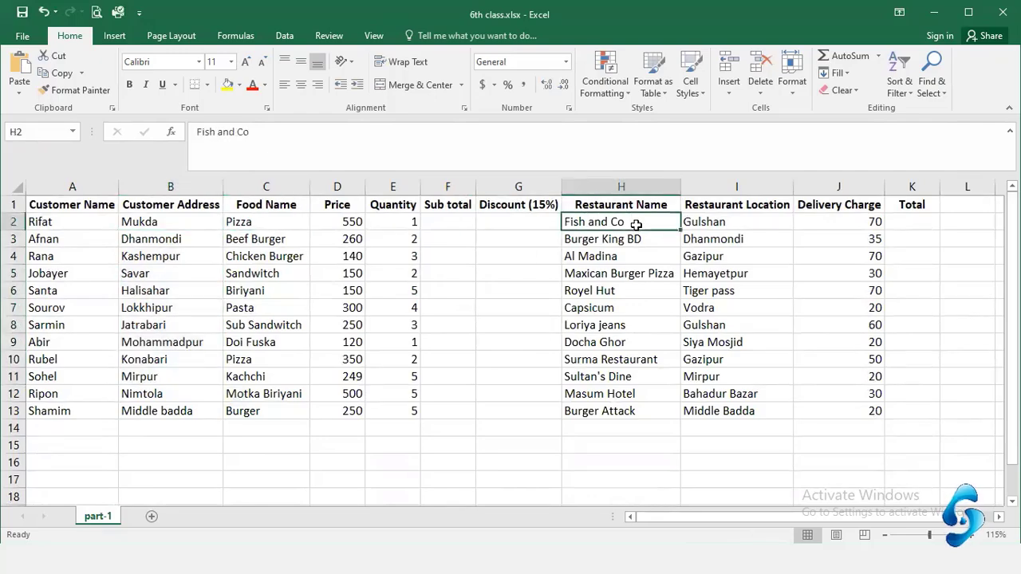
left_click(506, 227)
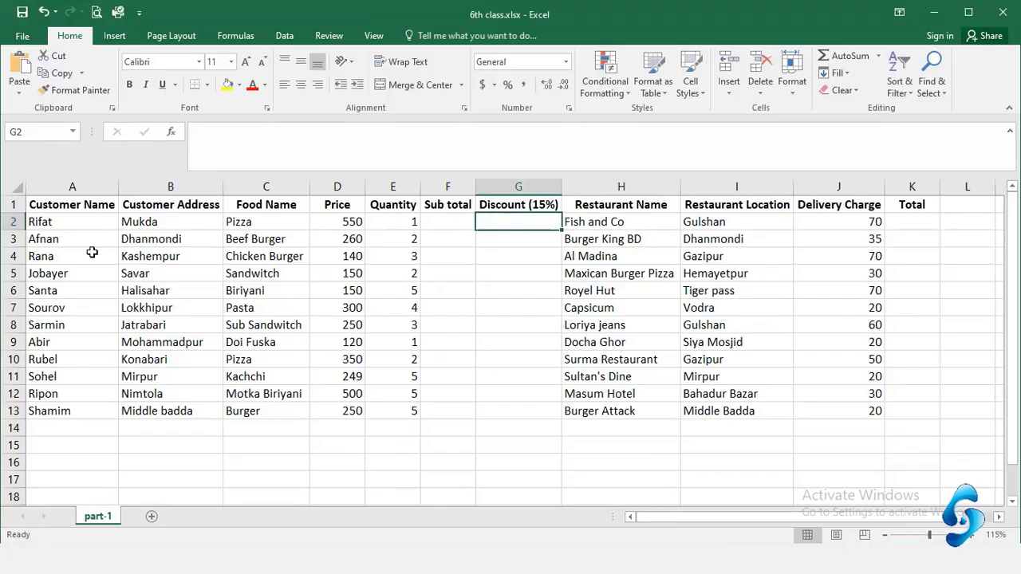
Step: Examine the orders in rows 4 and 2, comparing price and quantity with the Sub total and Discount (15%) columns
left_click_drag(63, 259, 600, 260)
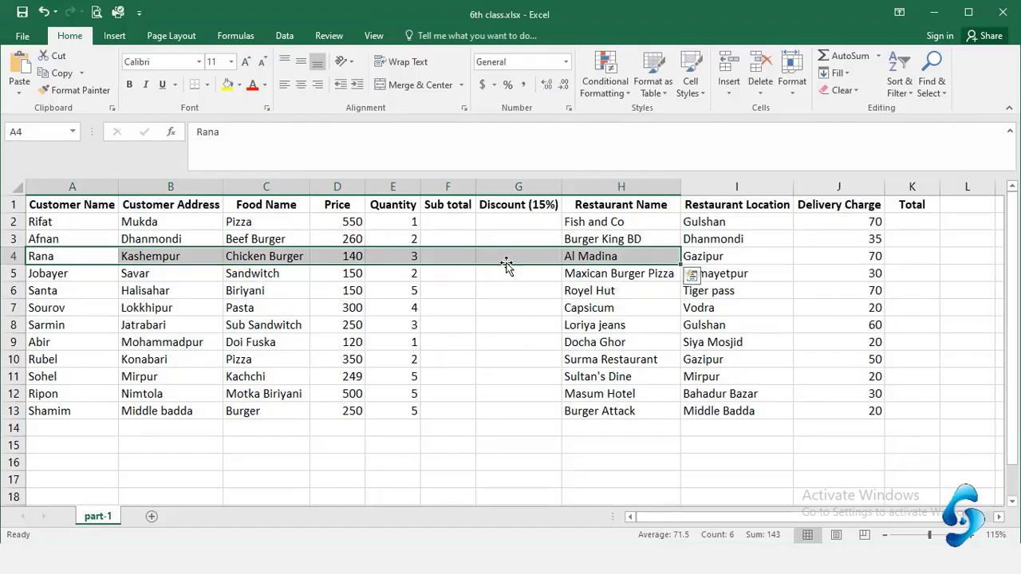
left_click(507, 223)
left_click(448, 223)
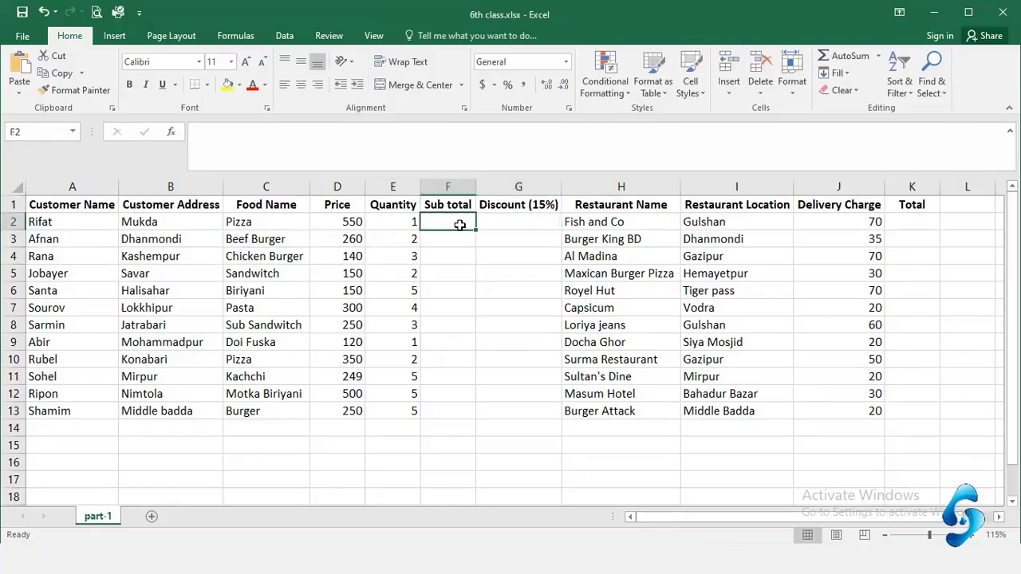
left_click(62, 224)
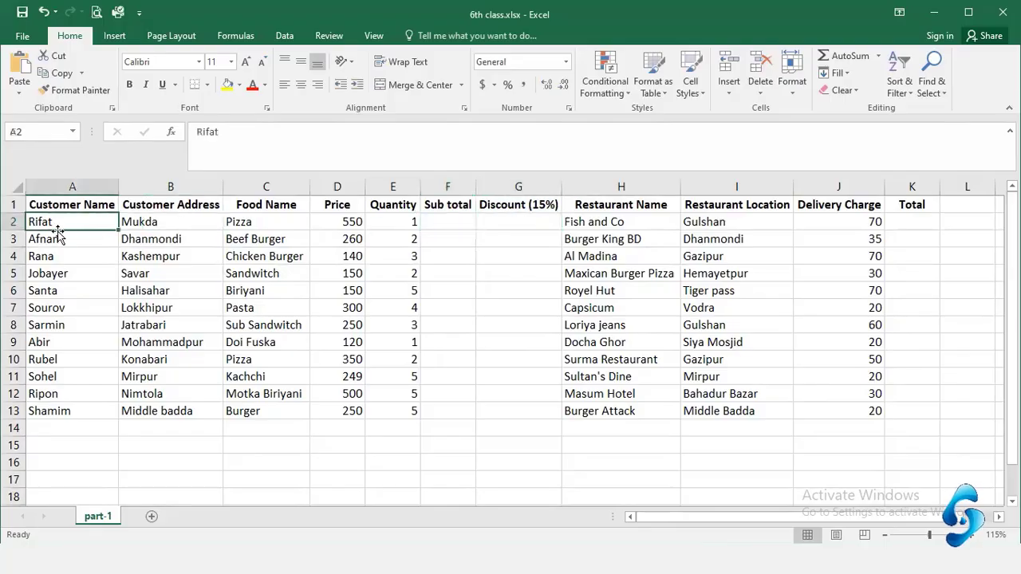
left_click(140, 225)
left_click(251, 225)
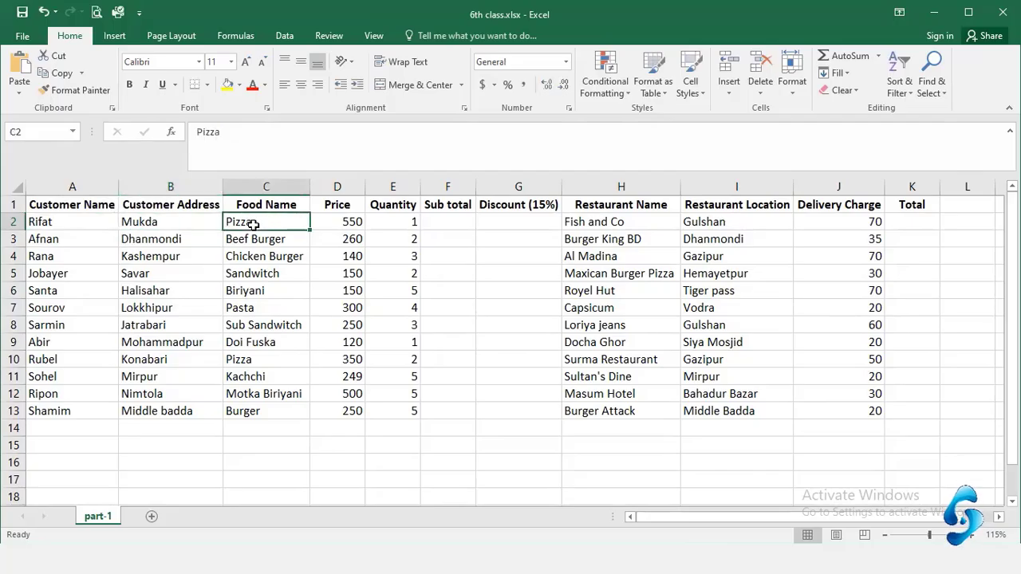
left_click(399, 218)
left_click(337, 222)
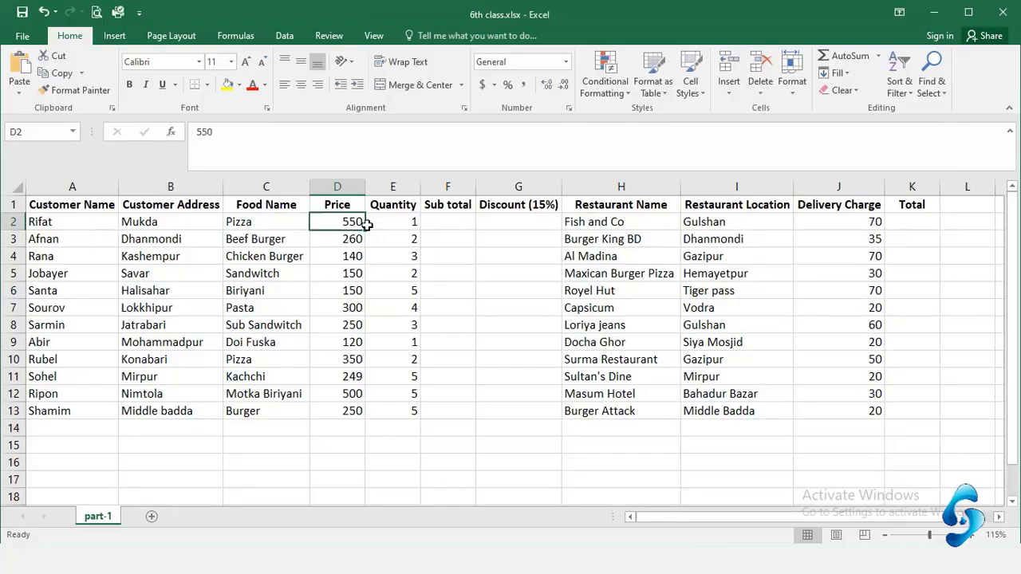
left_click(442, 223)
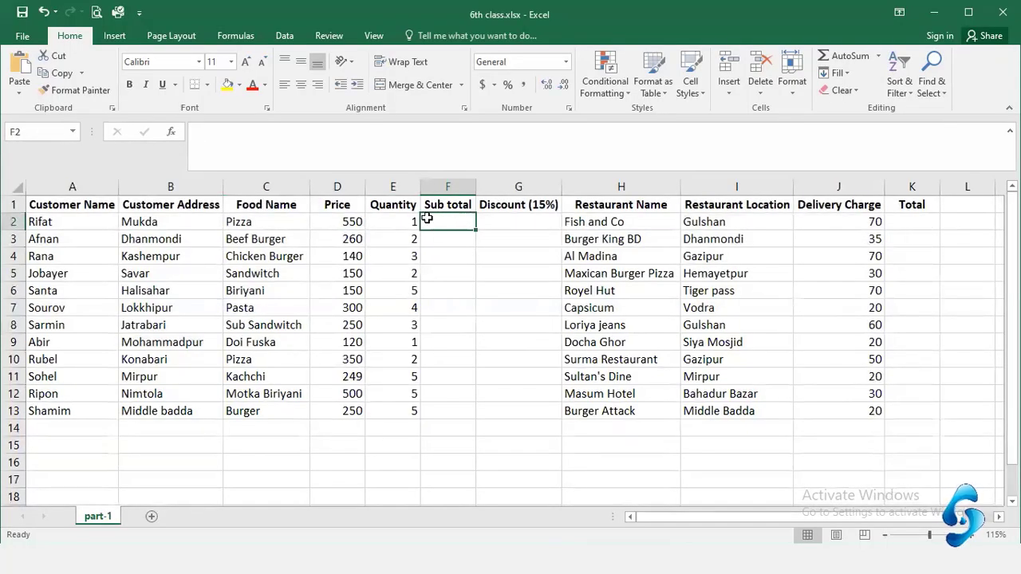
Step: Set the first order's quantity in E2 to 2
left_click(382, 224)
type("2")
key("Return")
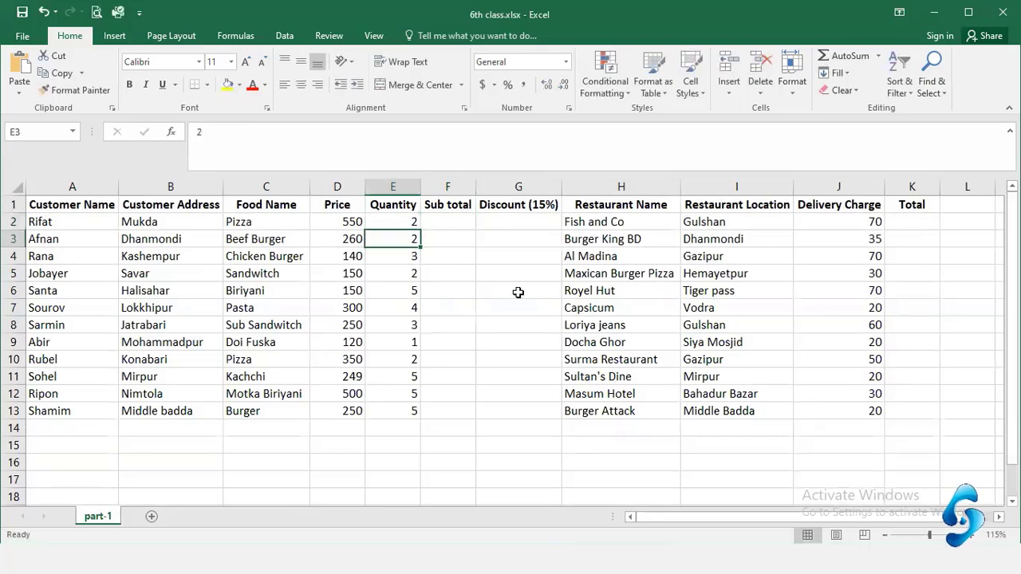
Step: Calculate the first order's sub total in F2 as price times quantity with the formula =D2*E2
left_click(460, 218)
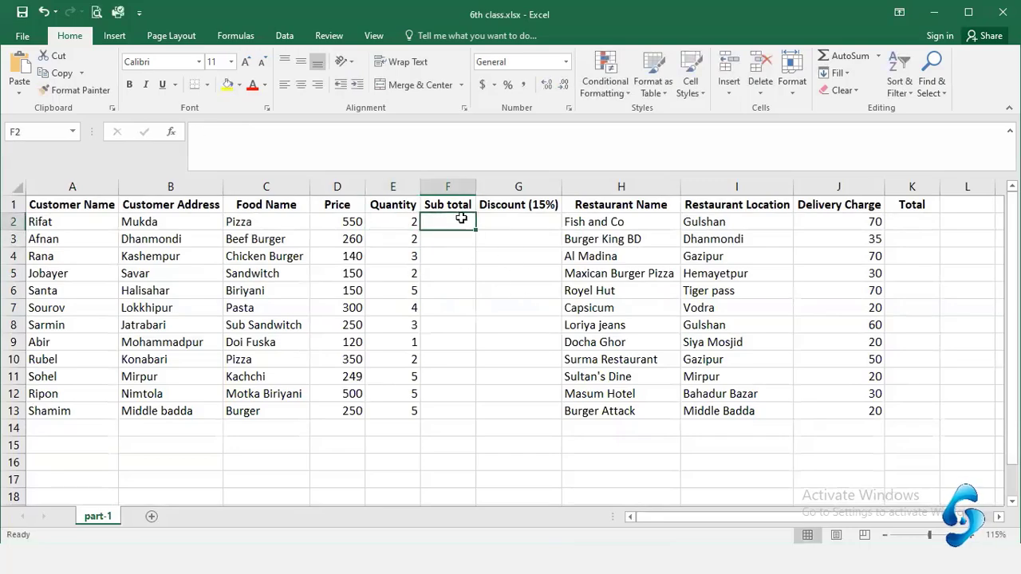
left_click(403, 222)
left_click(351, 222)
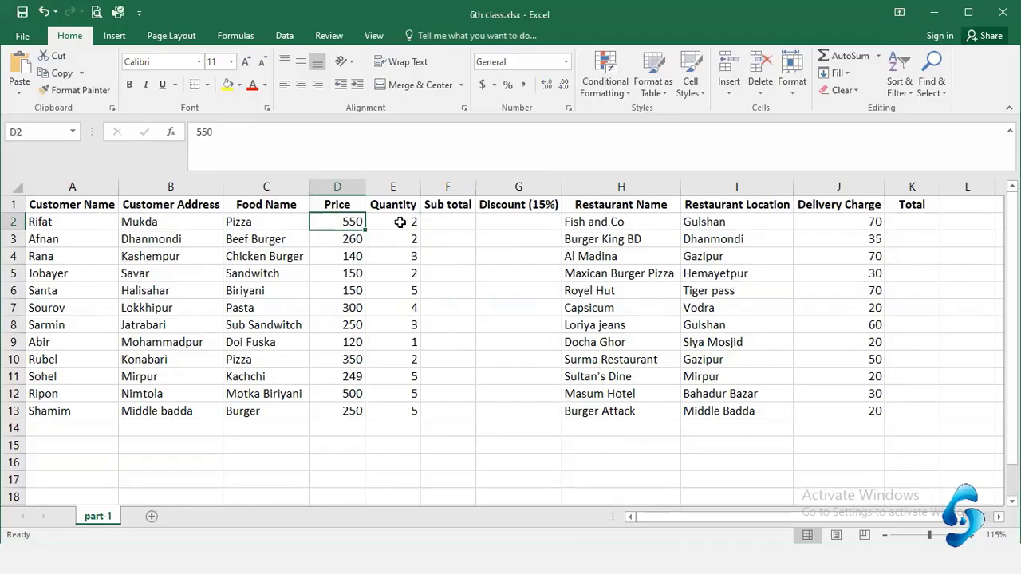
left_click(399, 220)
left_click(450, 217)
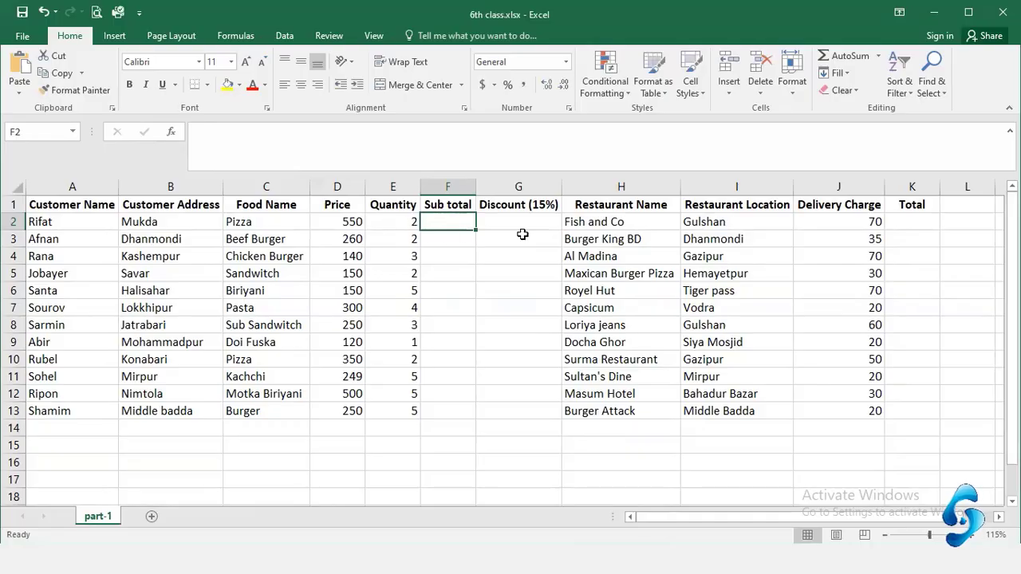
type("=")
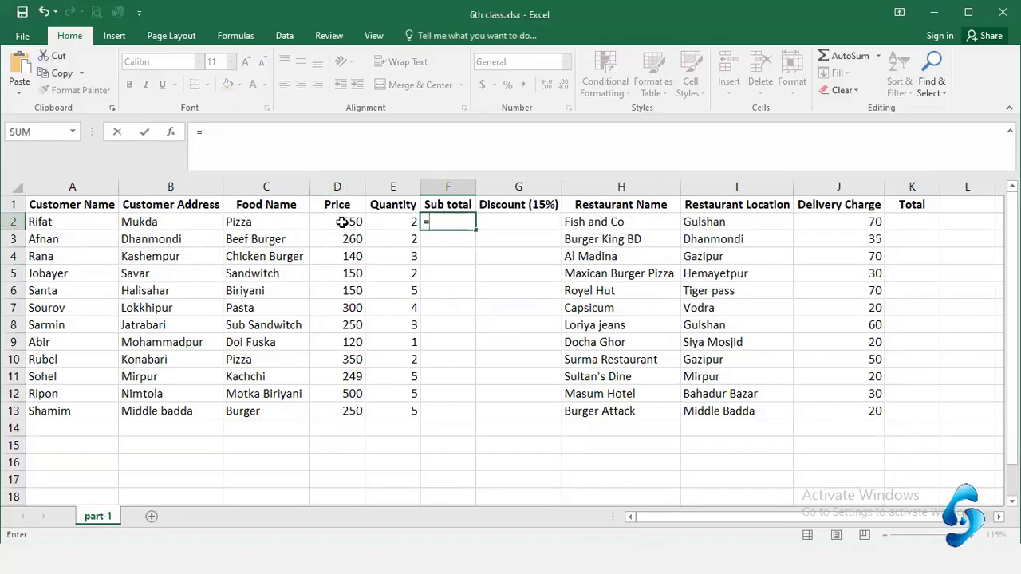
type("d2*")
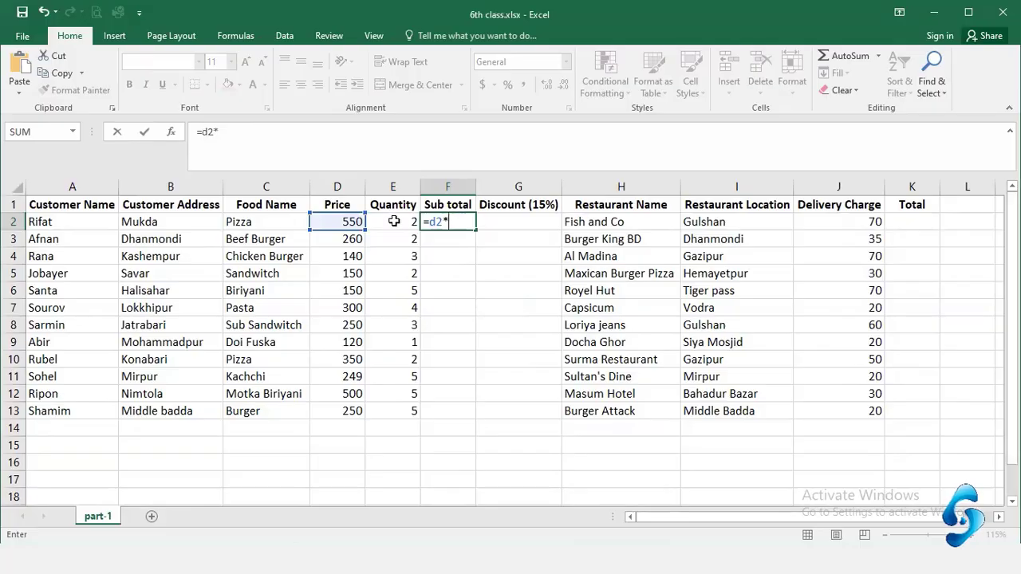
left_click(399, 221)
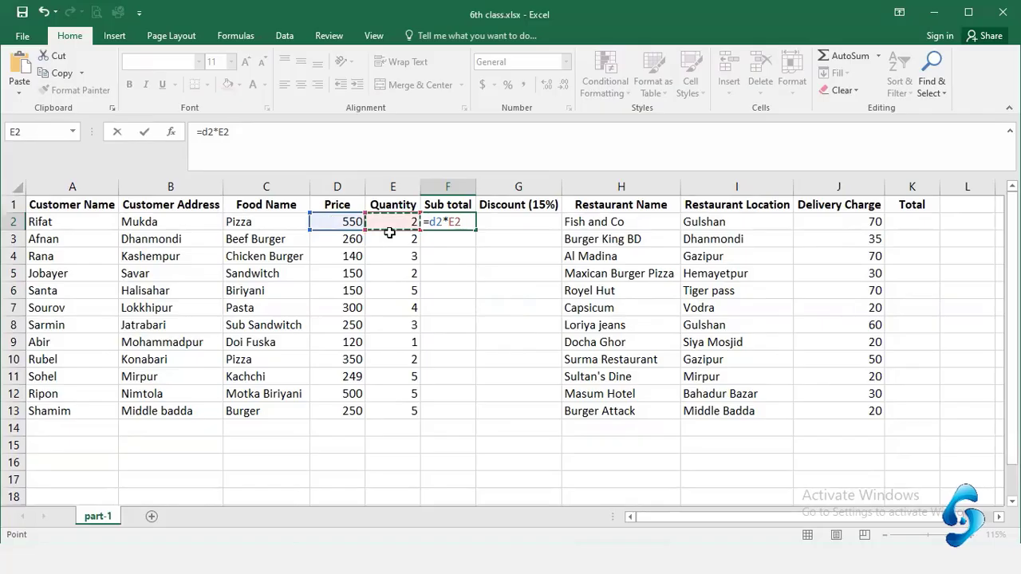
key("Return")
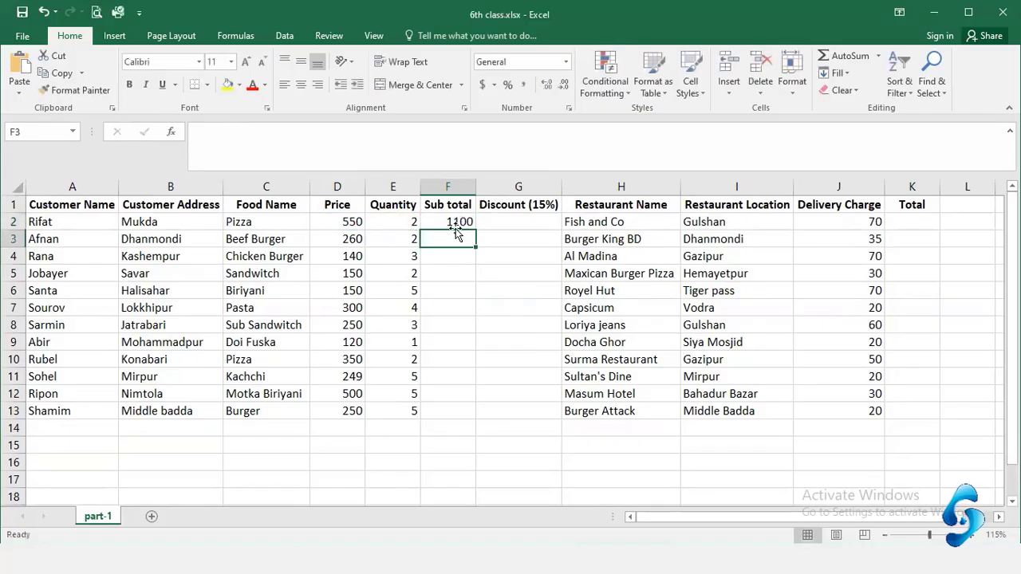
key("Up")
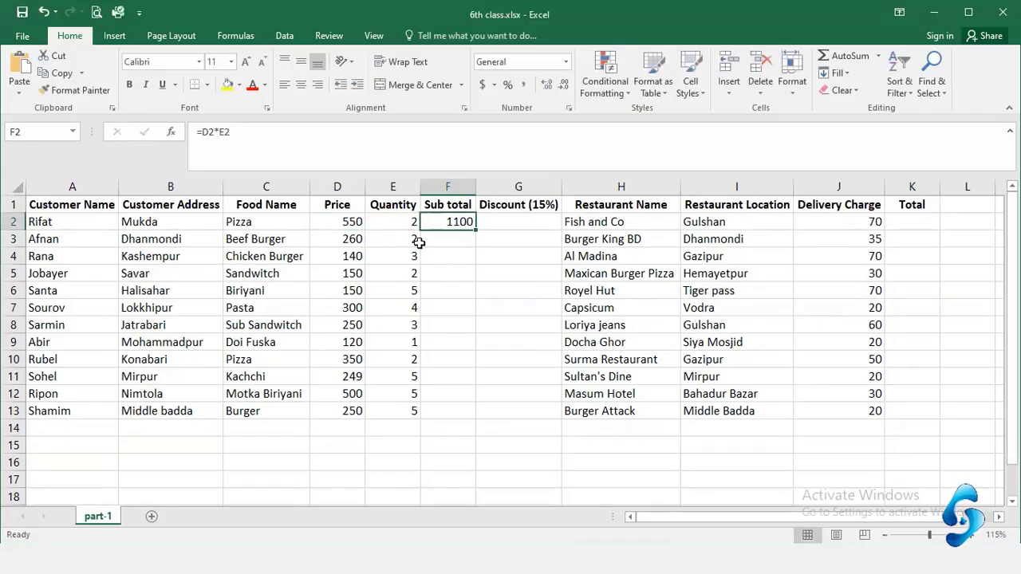
Step: Test the sub total formula by setting the quantity in E2 to 1, to 5 and back to 1
left_click(401, 221)
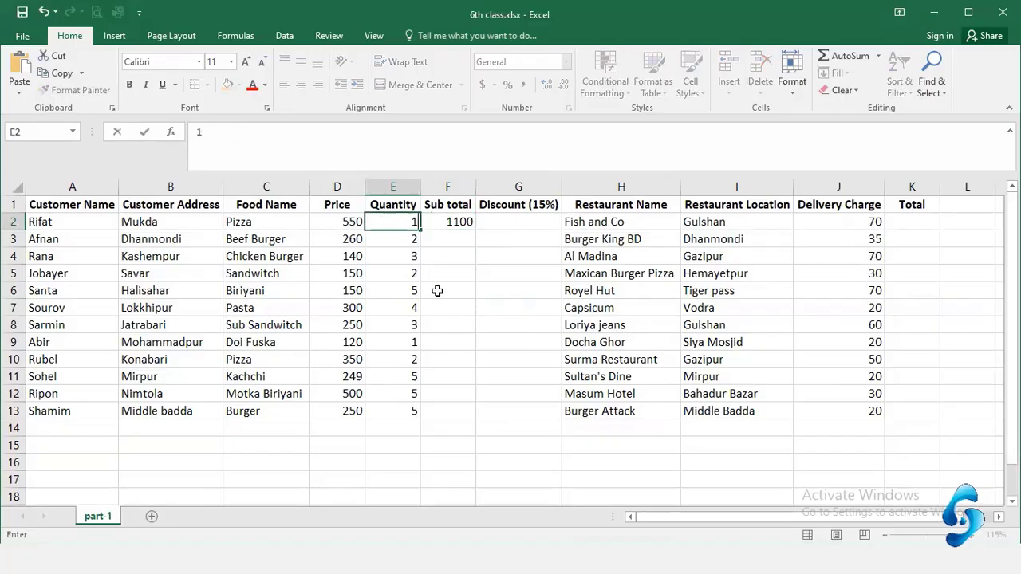
type("1")
key("Return")
left_click(415, 223)
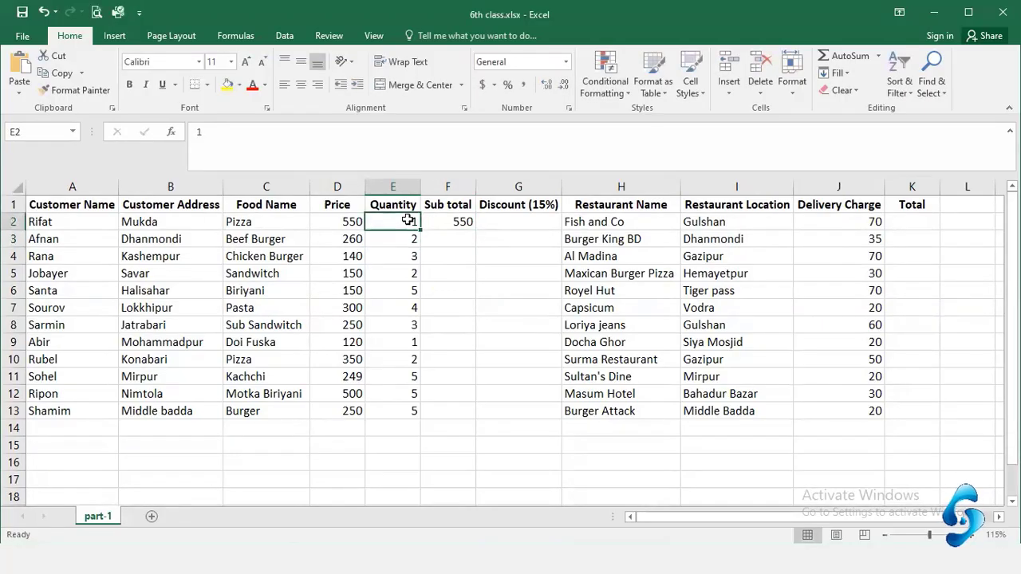
type("5")
key("Return")
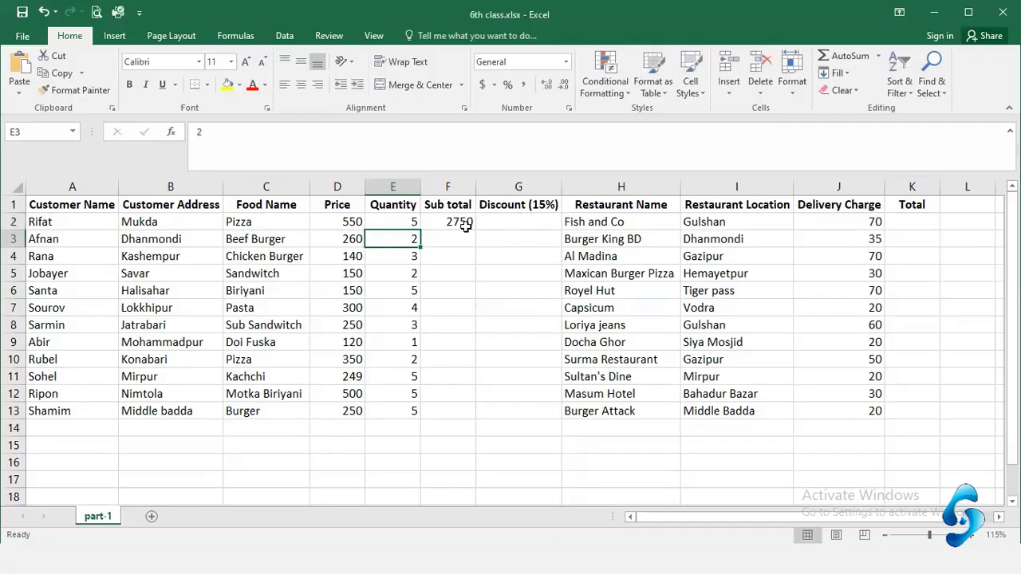
left_click(401, 220)
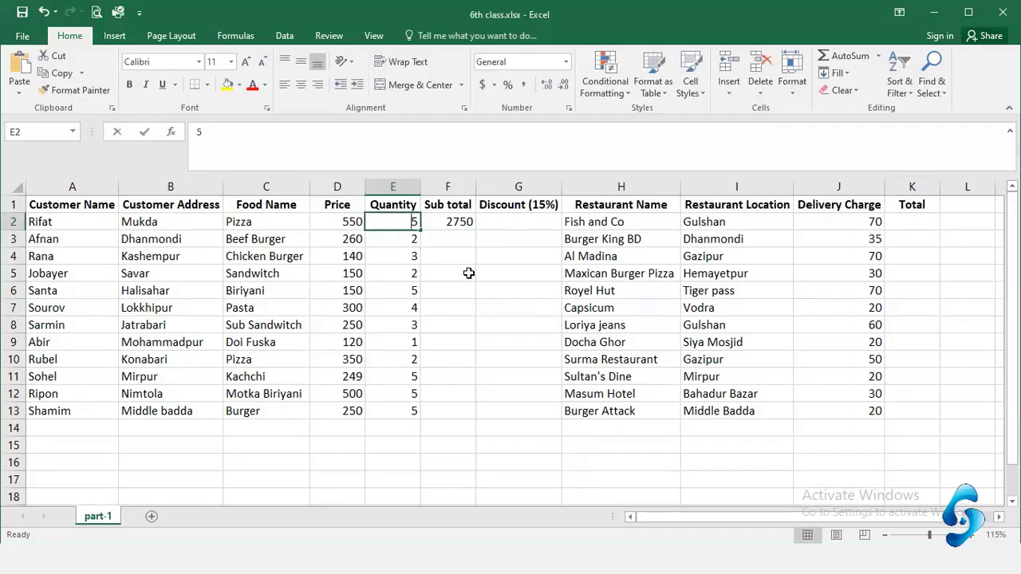
type("1")
key("Return")
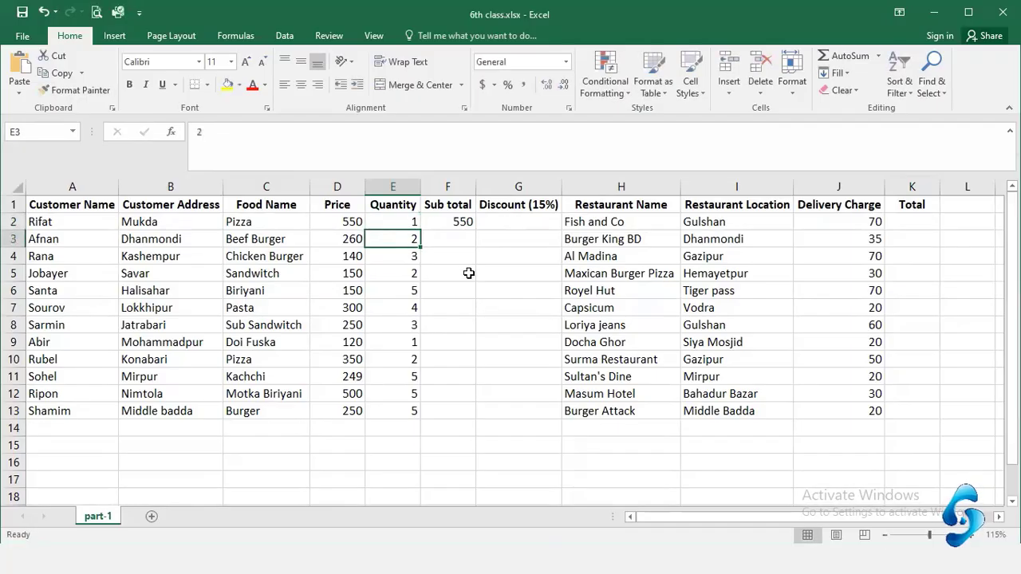
Step: Clear the sub total in F2 and rebuild it as =D2*E2 using references to the price and quantity cells
left_click(457, 223)
key("Delete")
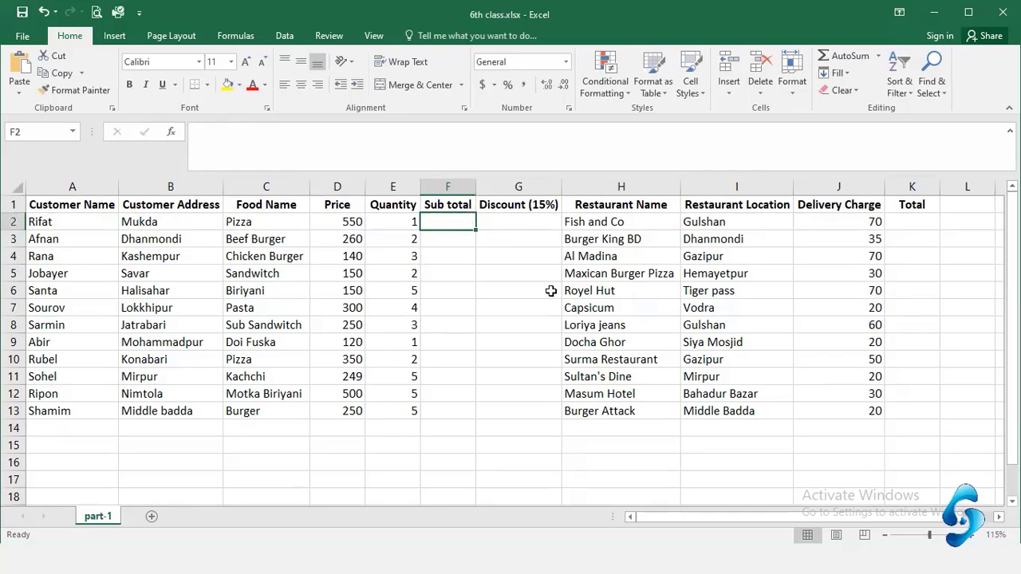
type("=")
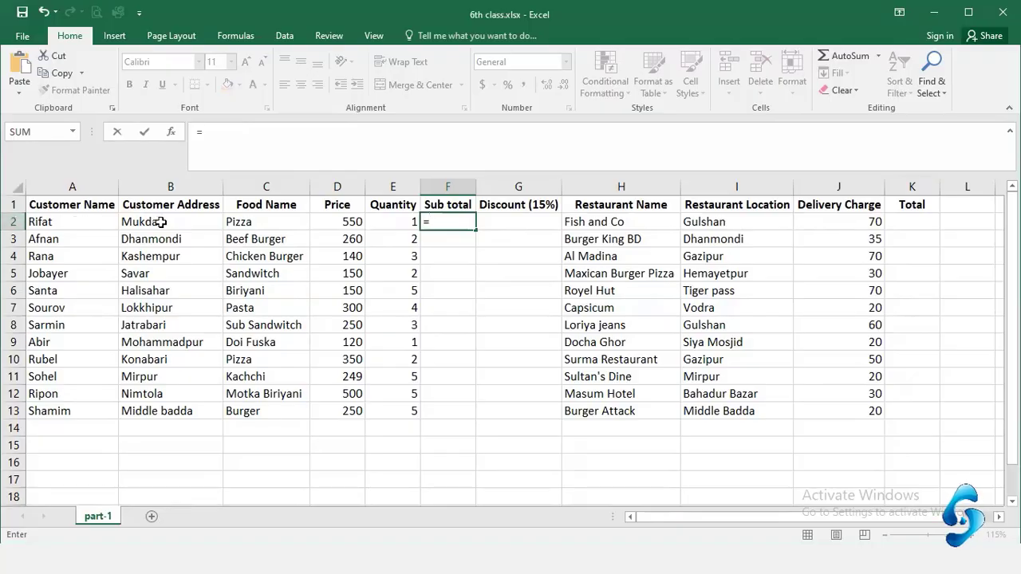
left_click(329, 225)
type("*")
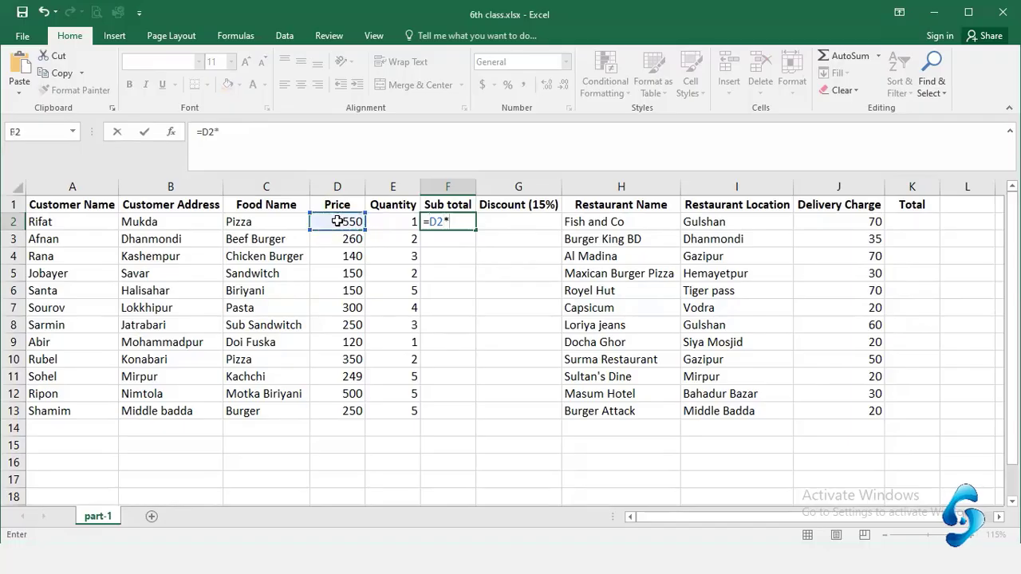
left_click(410, 223)
key("Return")
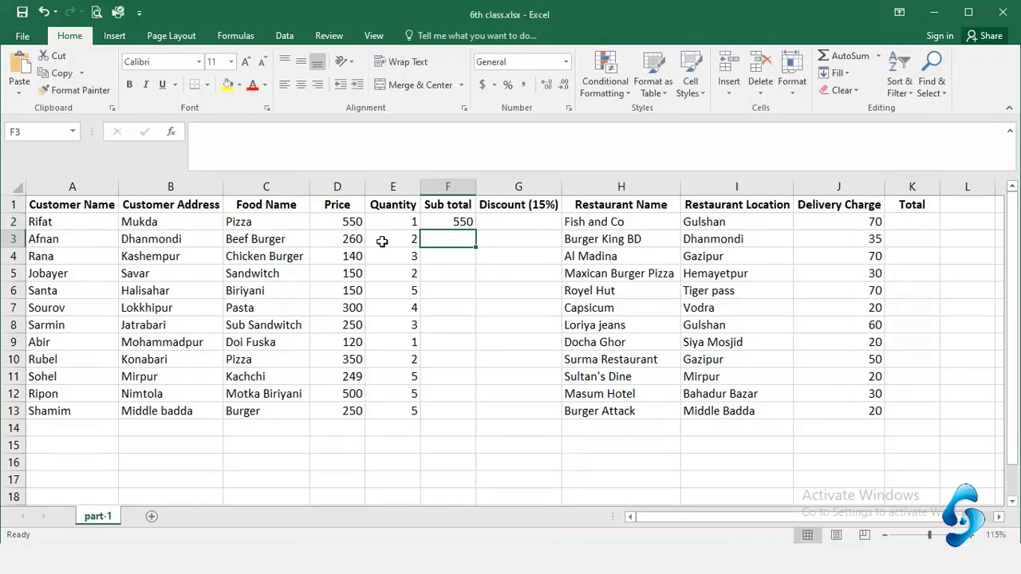
key("Up")
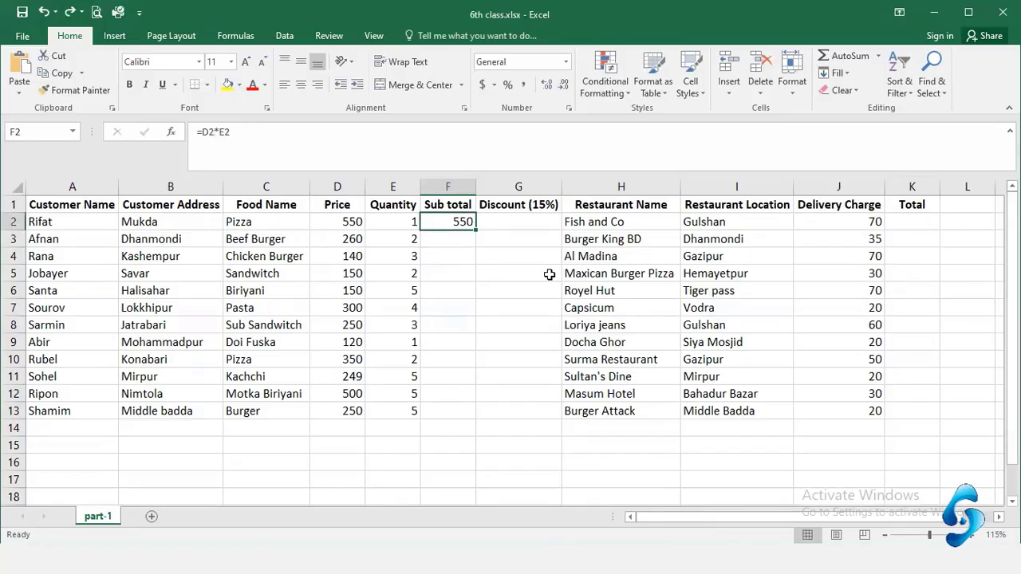
Step: Clear the sub total formula from F2
left_click(548, 273)
left_click(453, 226)
key("Delete")
Step: Begin a new formula for the first order's sub total in F2
left_click(540, 288)
left_click(453, 224)
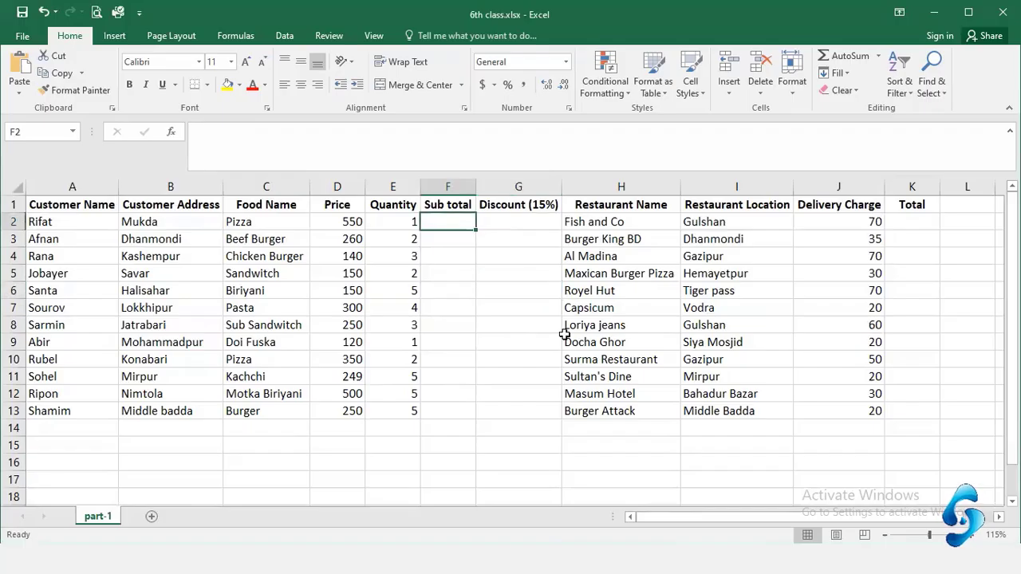
type("=")
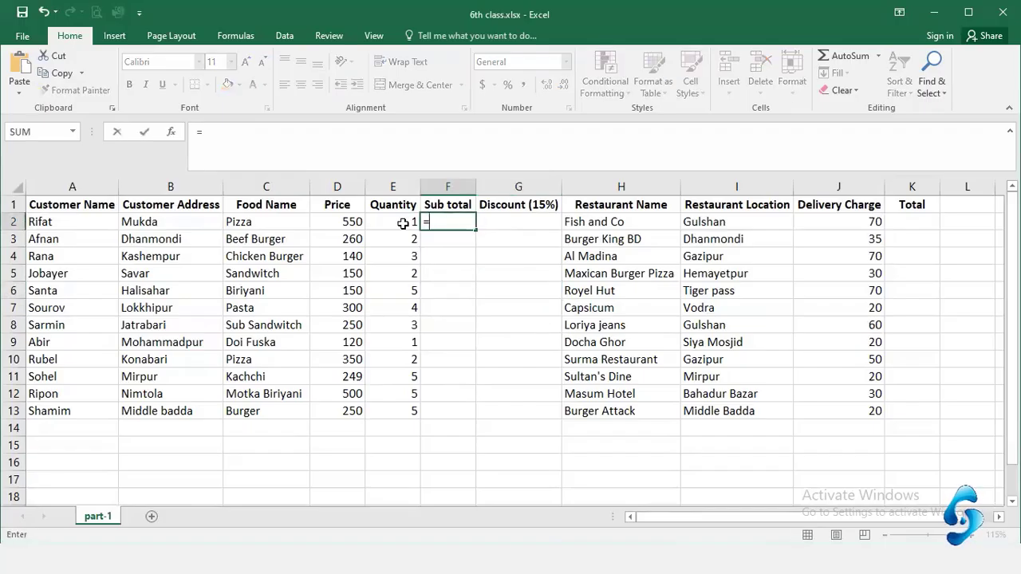
Step: Complete the Sub total formula in F2 as =D2*E2, multiplying the price by the quantity
left_click(341, 222)
type("*")
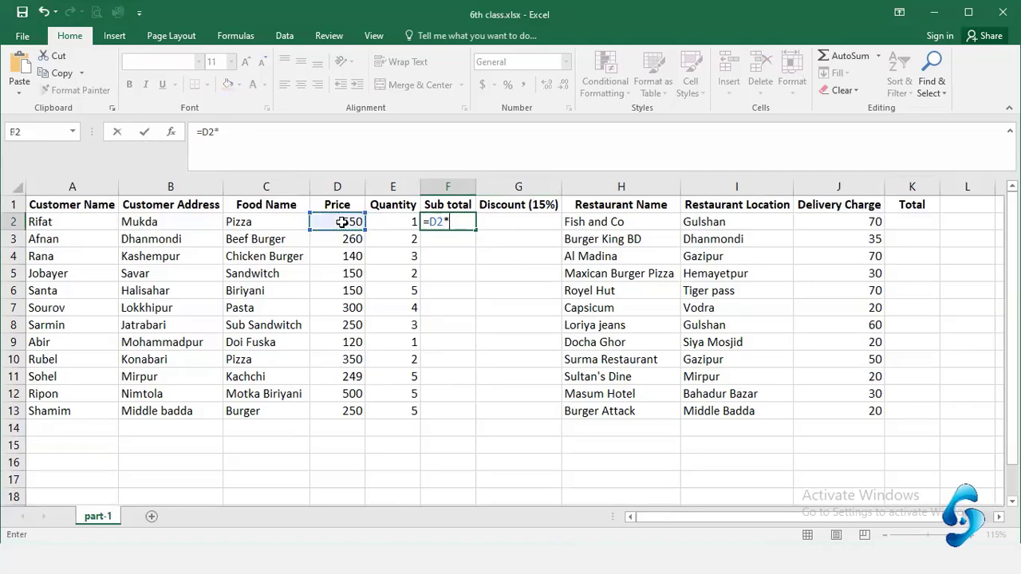
left_click(388, 222)
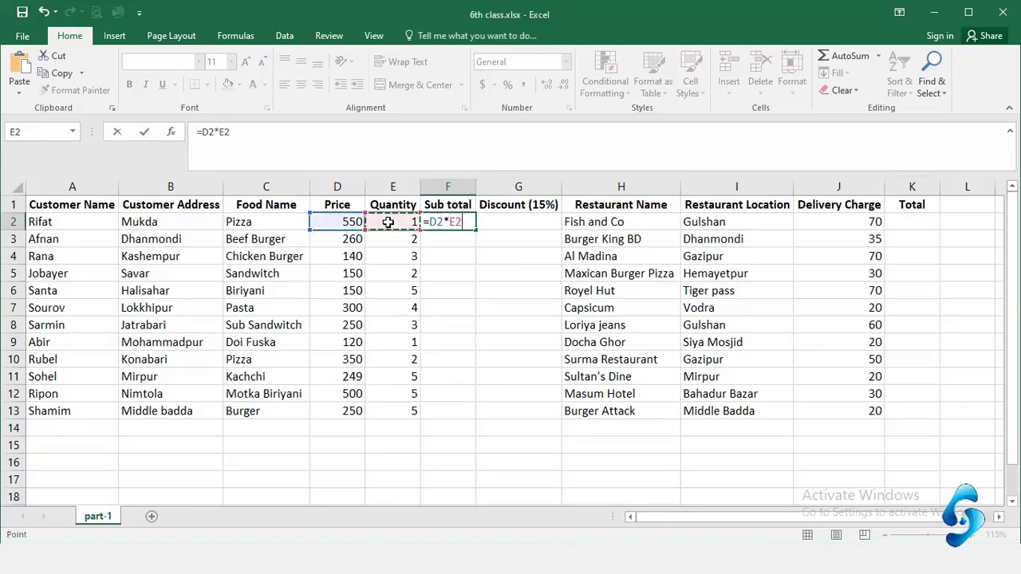
key("Return")
Step: Fill the Sub total formula from F2 down through F13
left_click(455, 222)
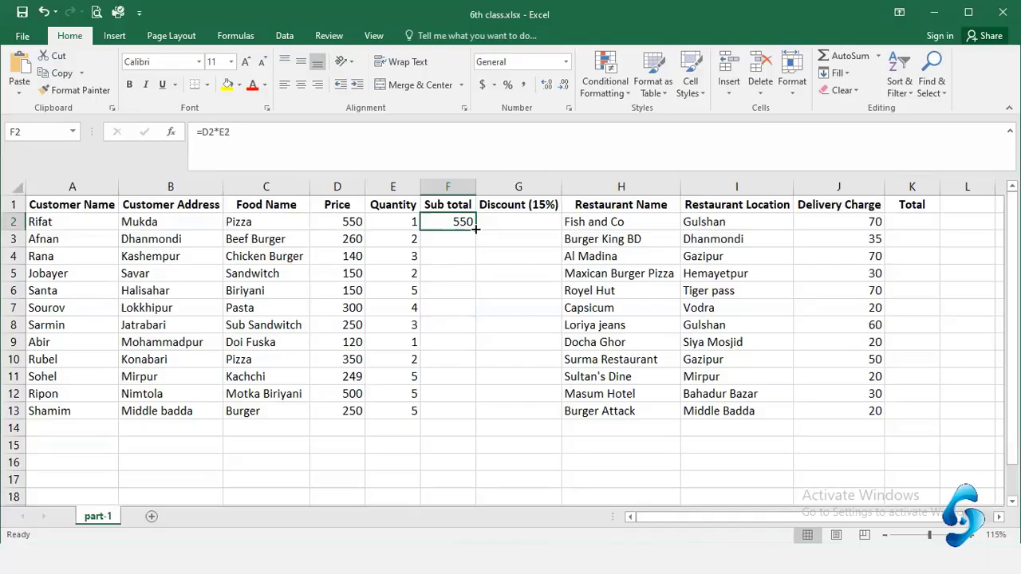
left_click_drag(476, 229, 474, 415)
left_click(466, 359)
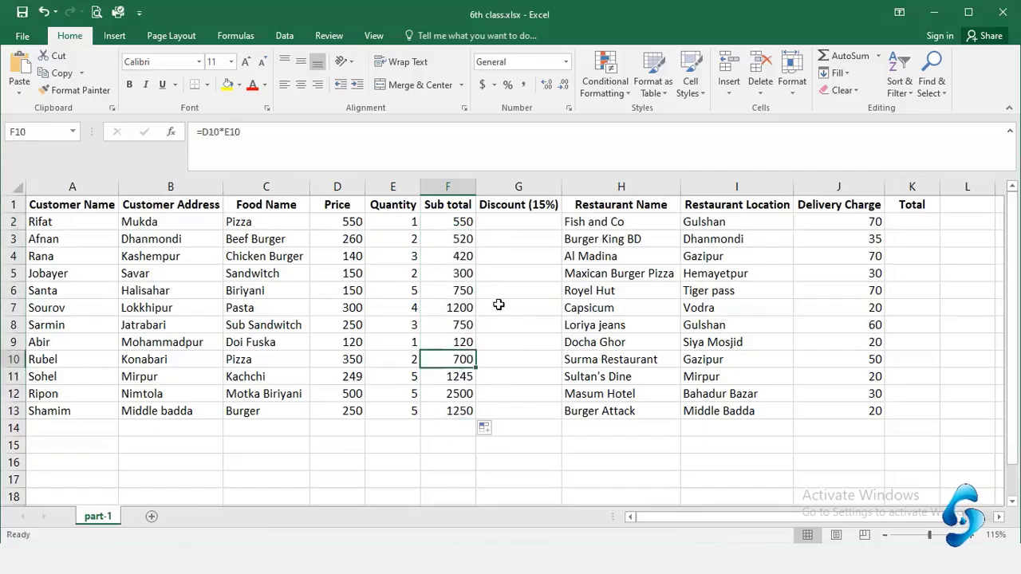
Step: Set the Price in D2 to 100 and check the Sub total formula in F2
left_click(510, 219)
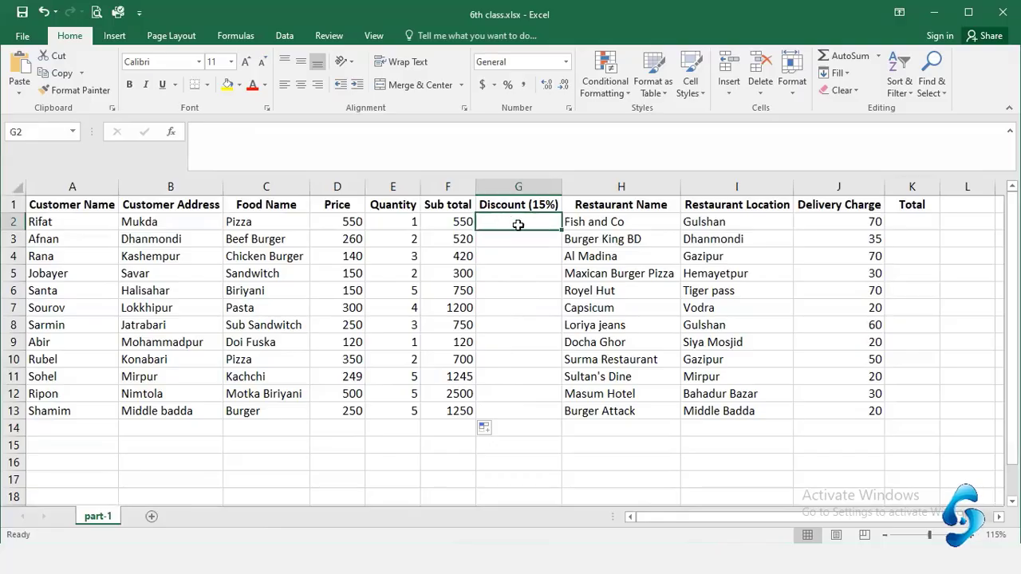
left_click(457, 224)
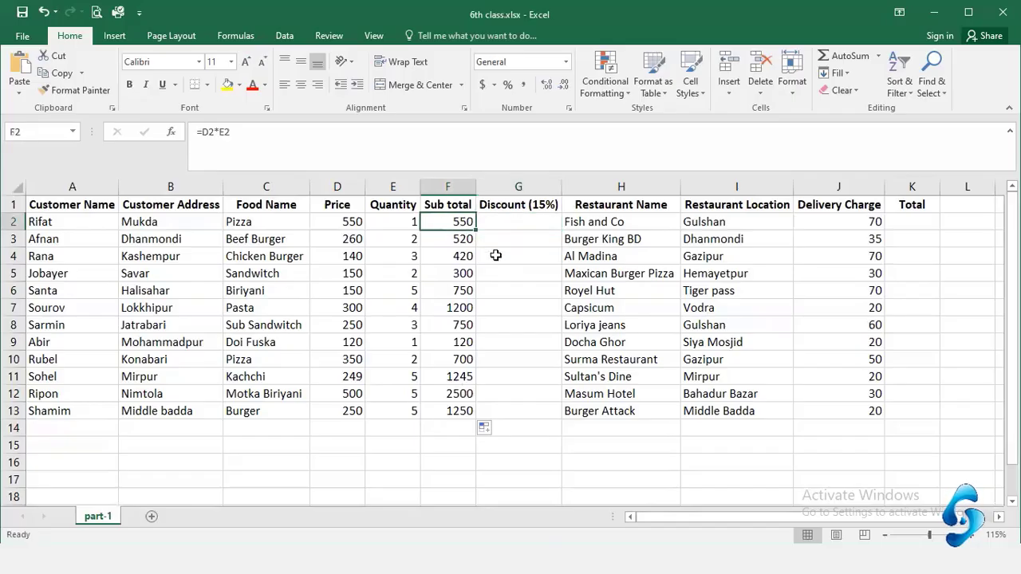
left_click(525, 228)
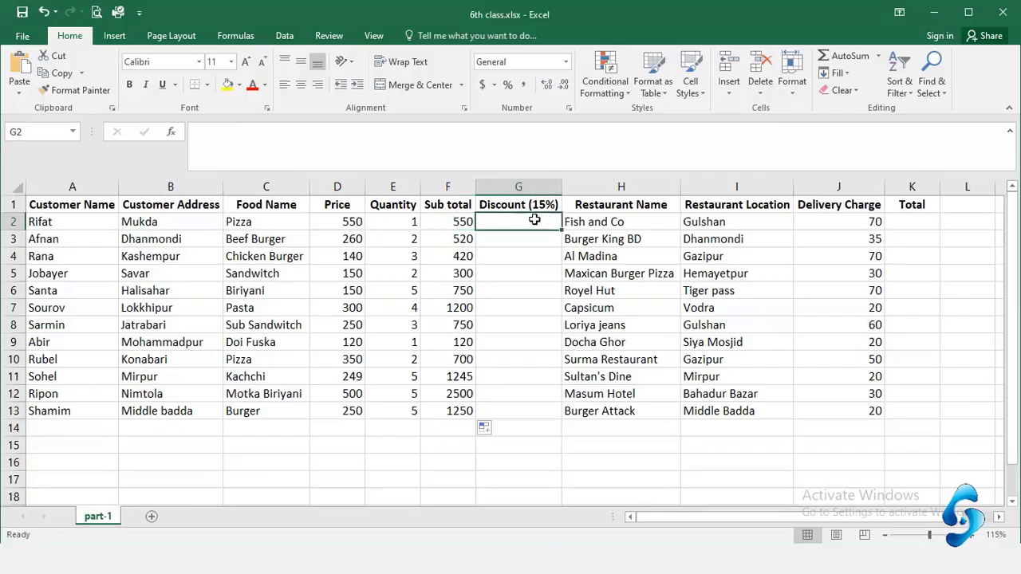
left_click(344, 222)
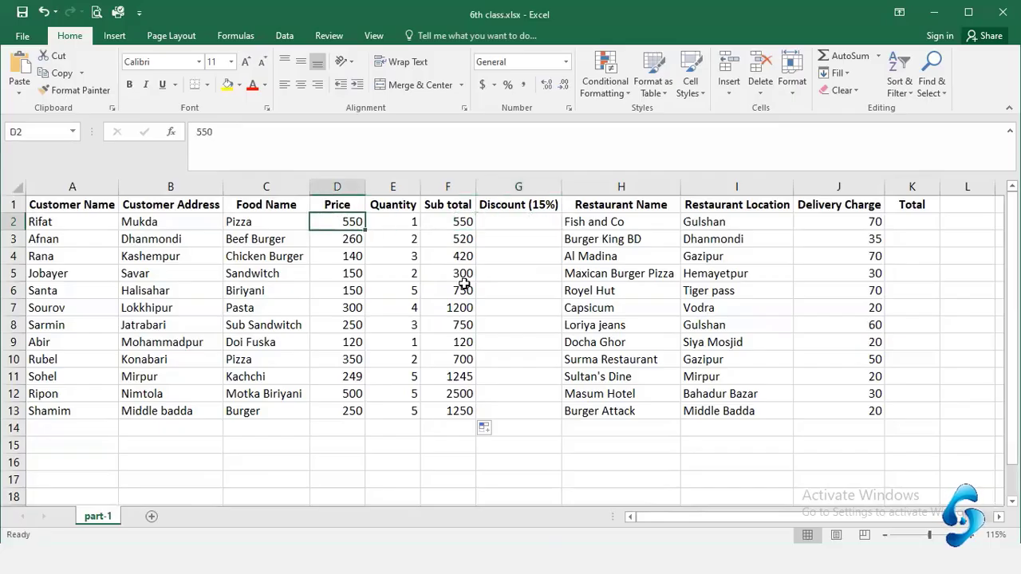
type("100")
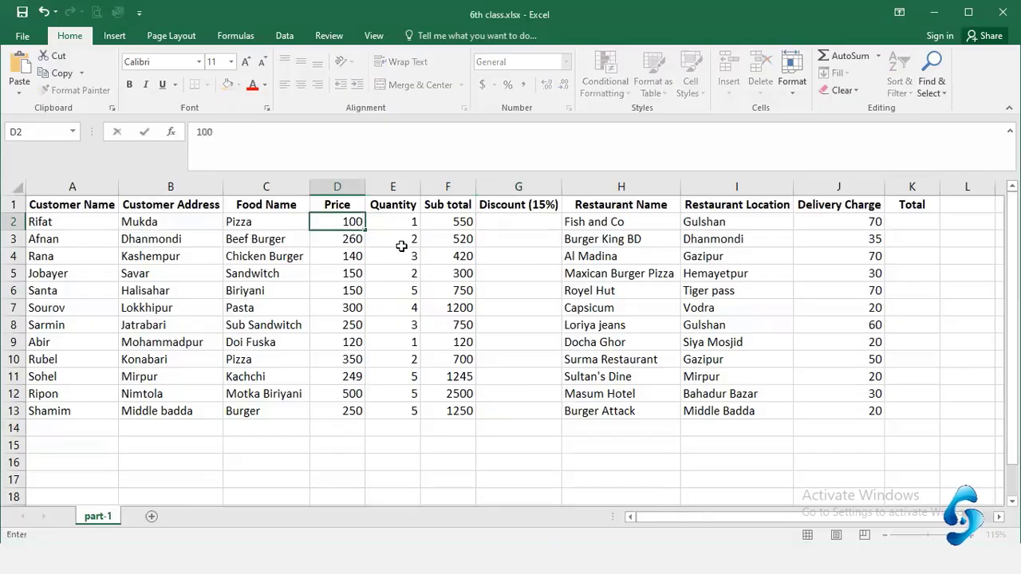
key("Return")
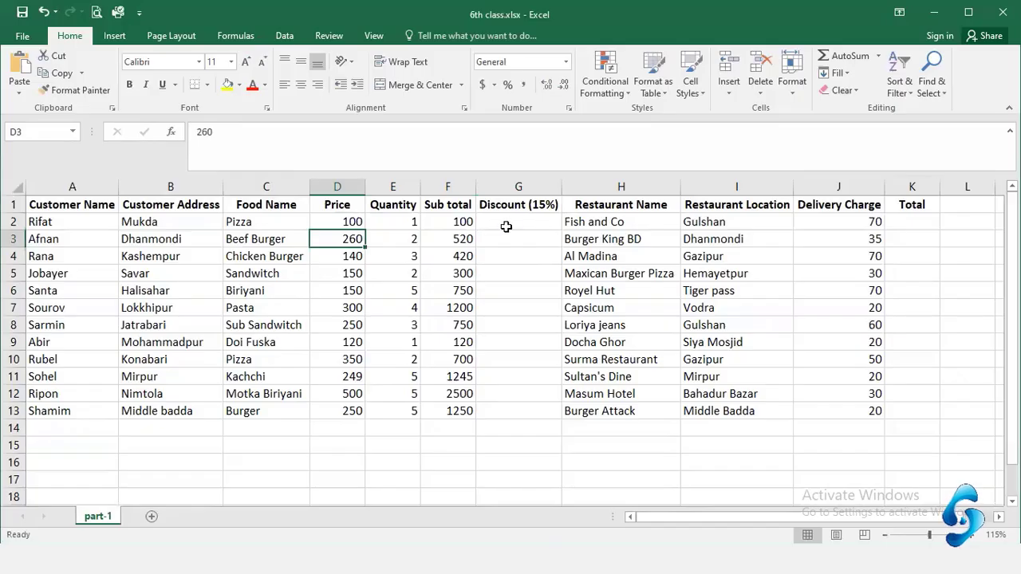
left_click(461, 222)
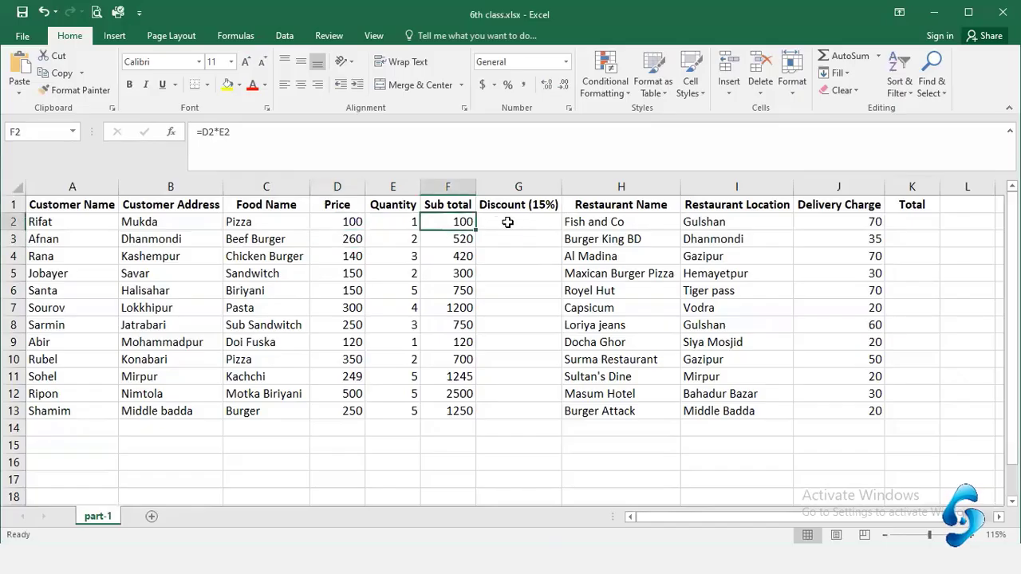
Step: Calculate the 15% discount on the first order's sub total in G2 with the formula =F2*15%
left_click(510, 221)
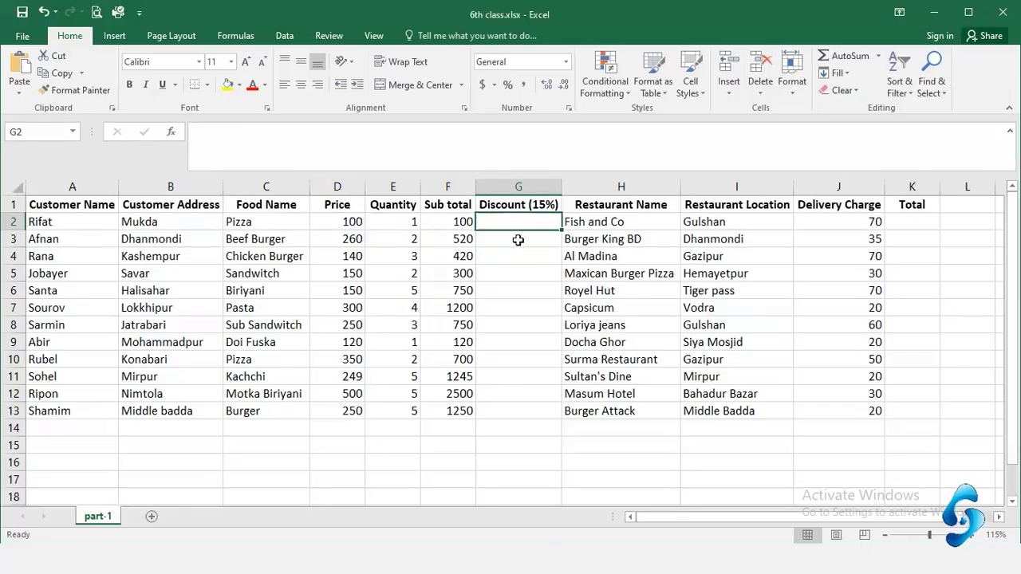
type("=")
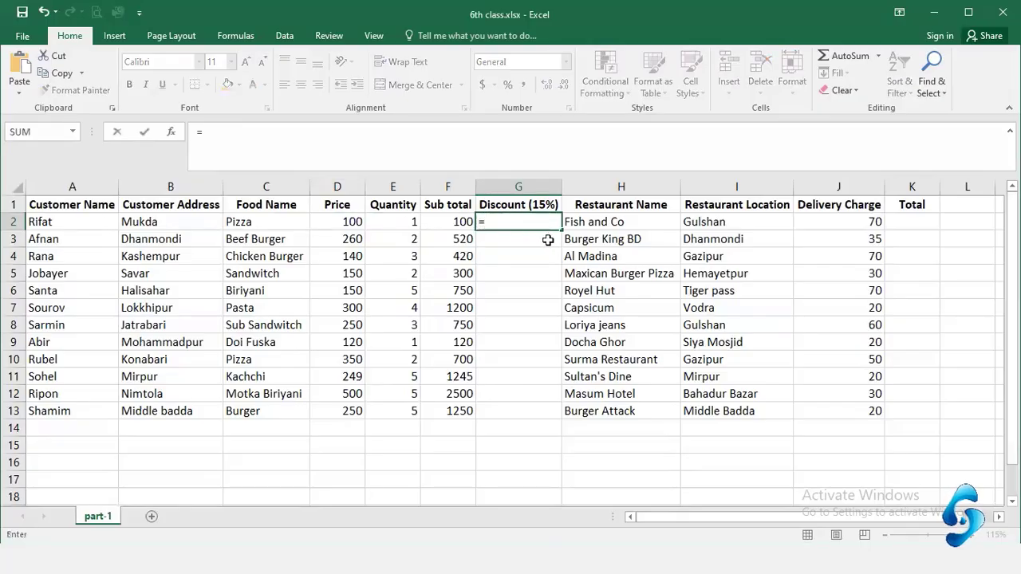
left_click(449, 223)
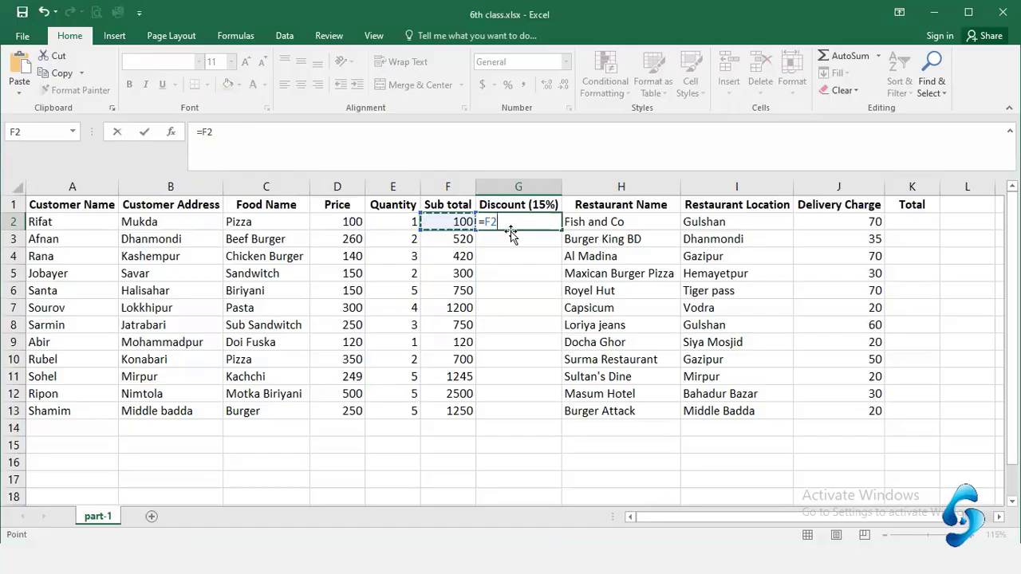
type("*")
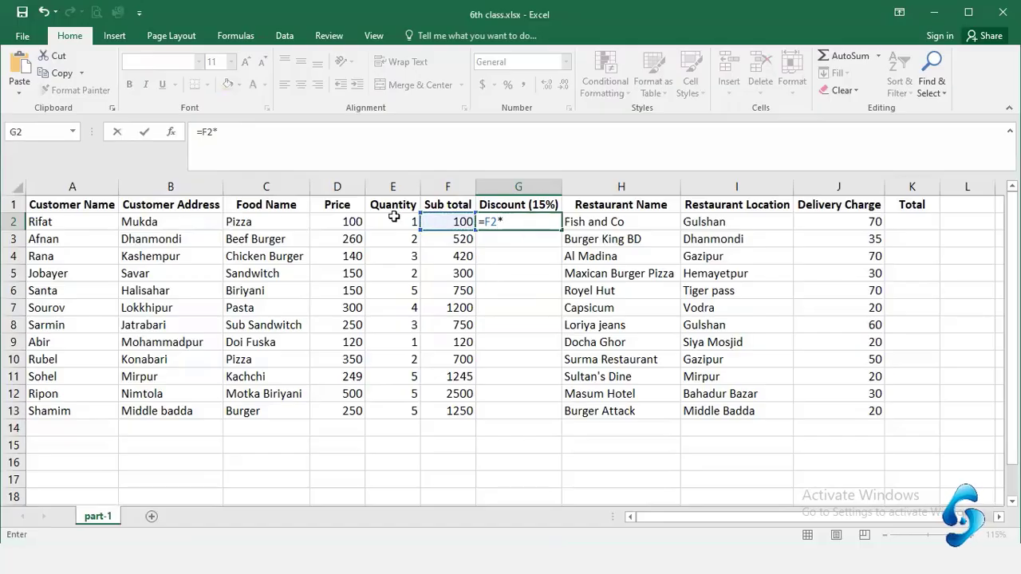
type("15%")
key("Return")
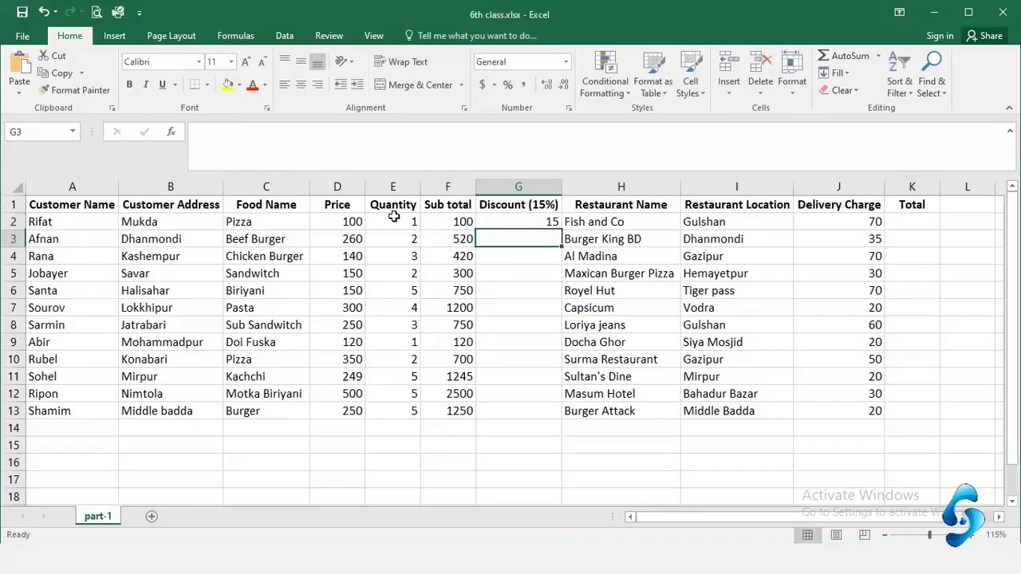
left_click(520, 219)
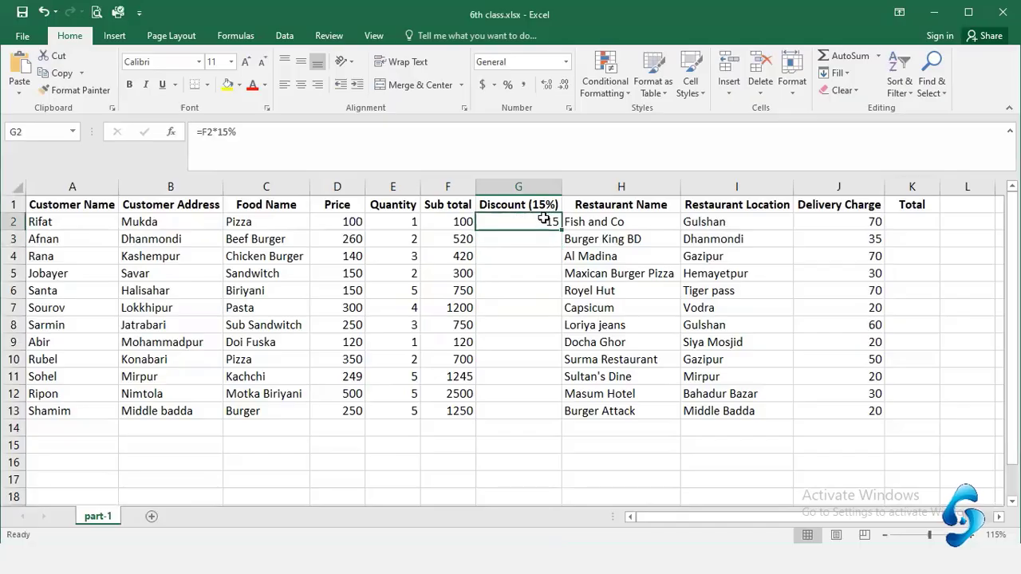
Step: Set the first order's Price in D2 to 550
left_click(349, 221)
type("55")
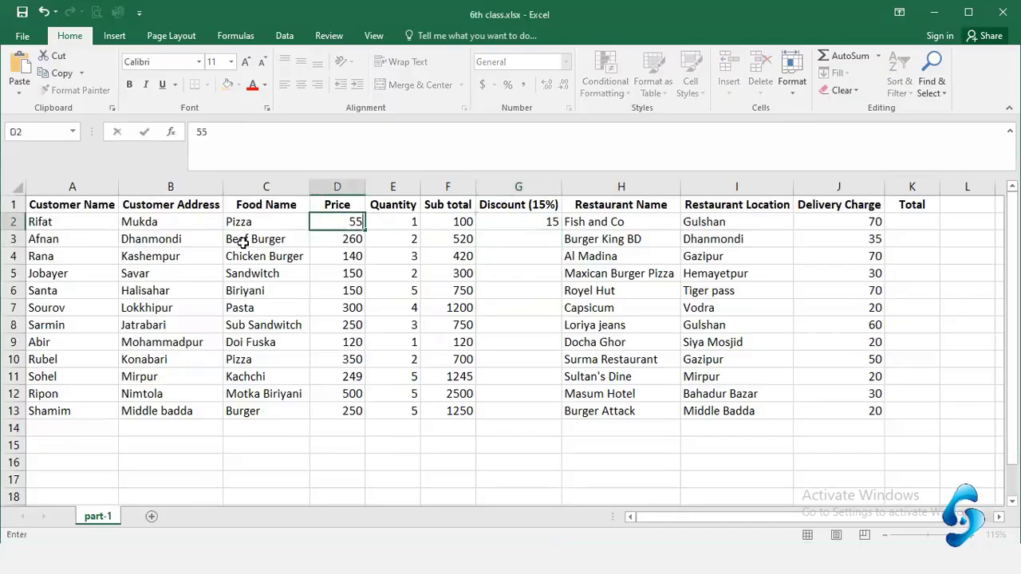
type("0")
key("Return")
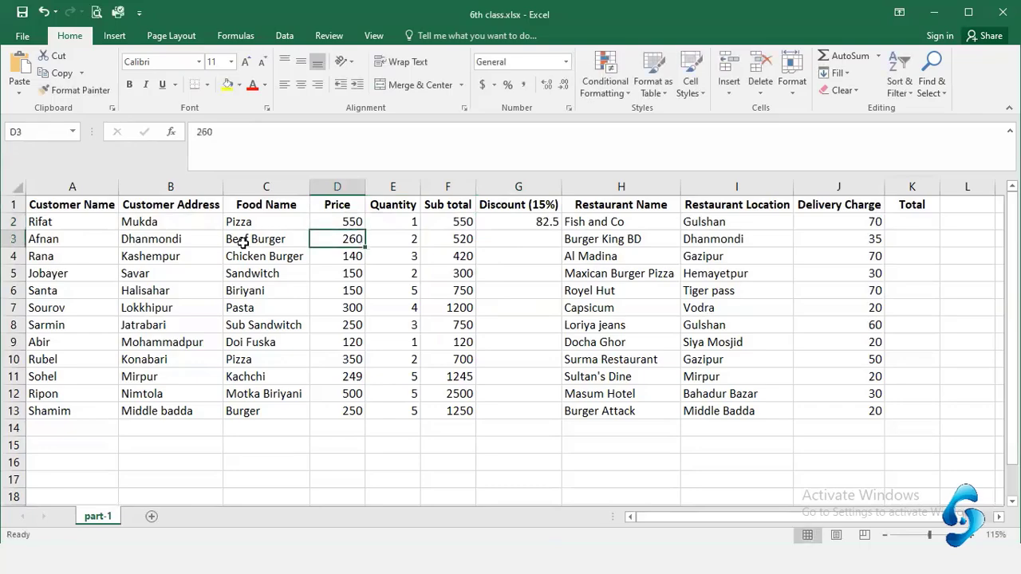
Step: Review the formulas in G2 and F2, and clear the discount formula from G2
left_click(516, 228)
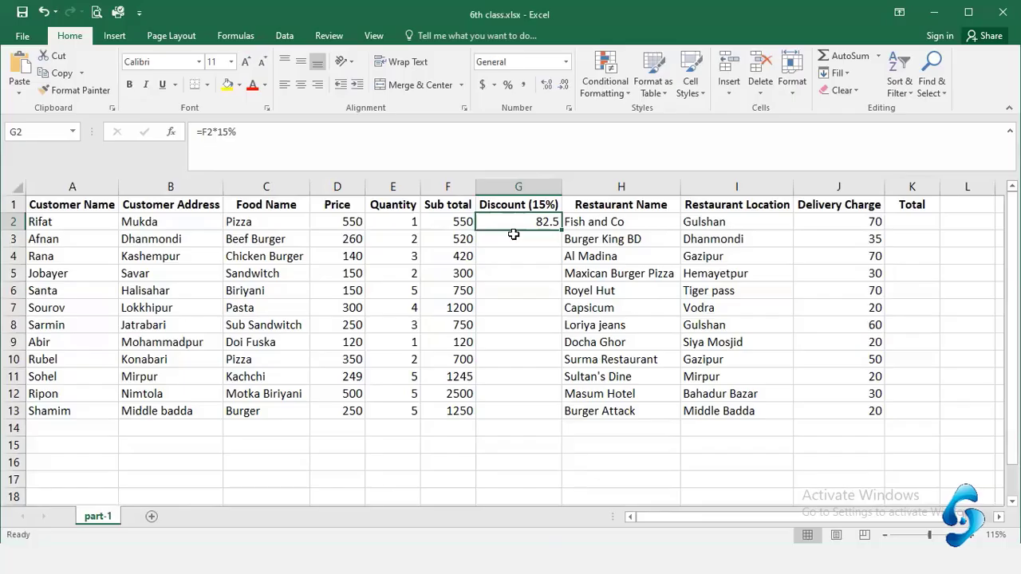
left_click(456, 226)
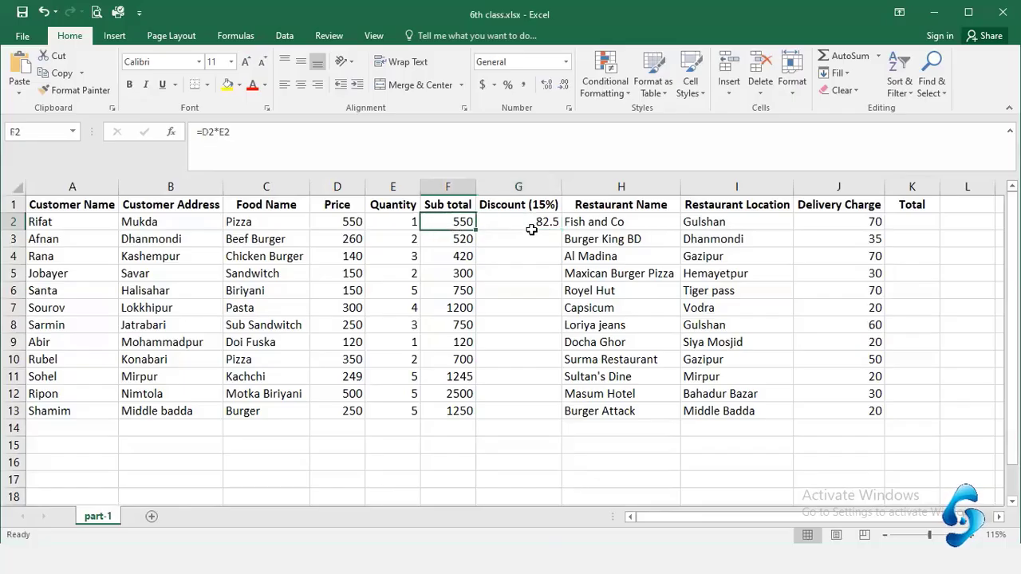
left_click(531, 229)
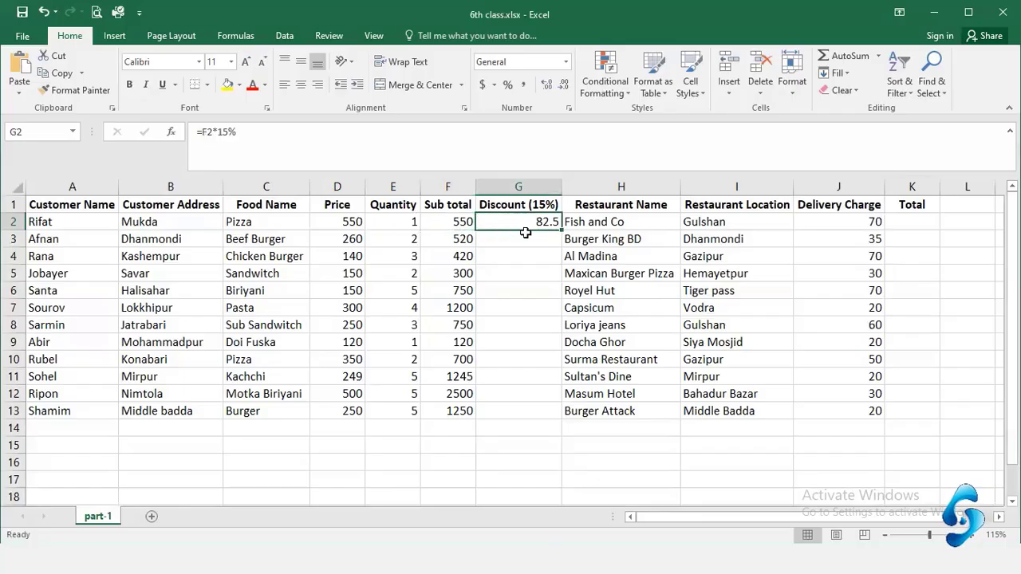
key("Delete")
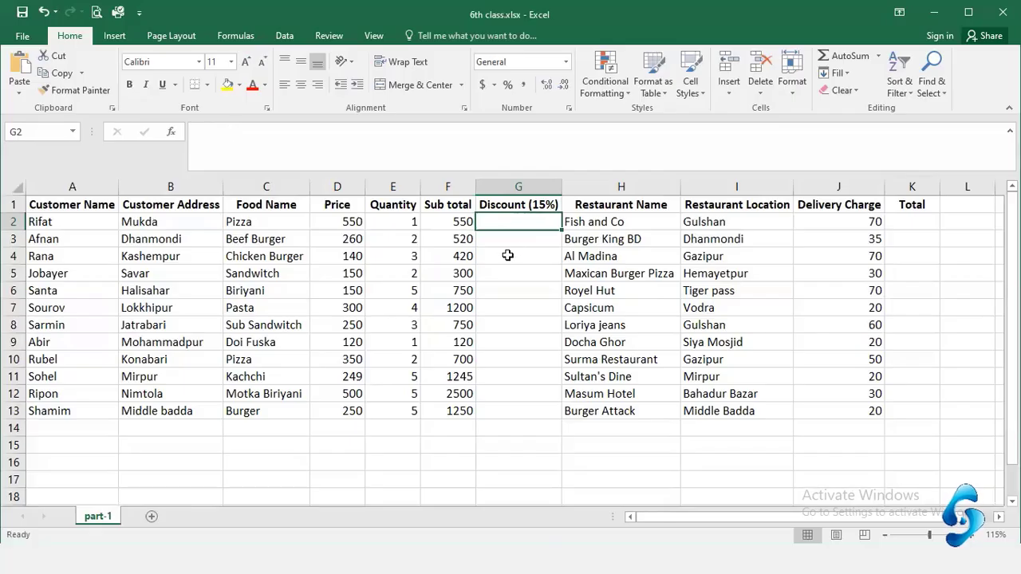
Step: Enter the formula =F2*15% in G2 to compute the first order's discount from its sub total
left_click(355, 224)
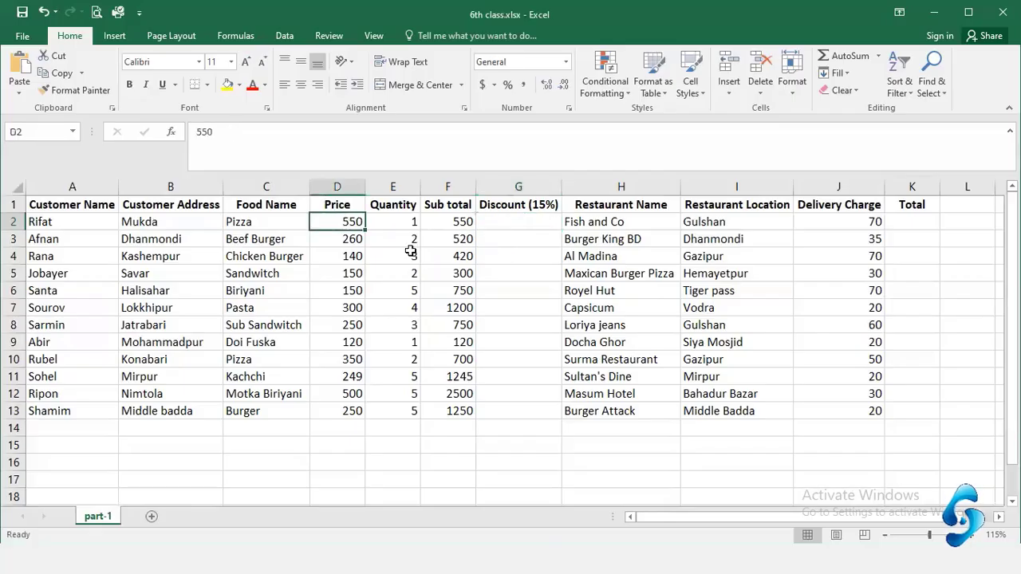
left_click(536, 224)
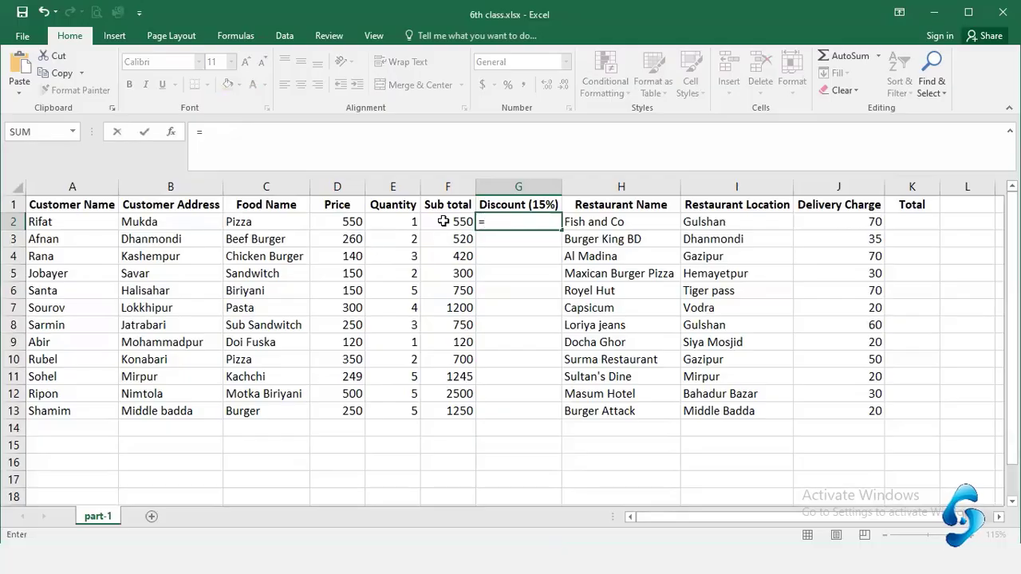
left_click(443, 221)
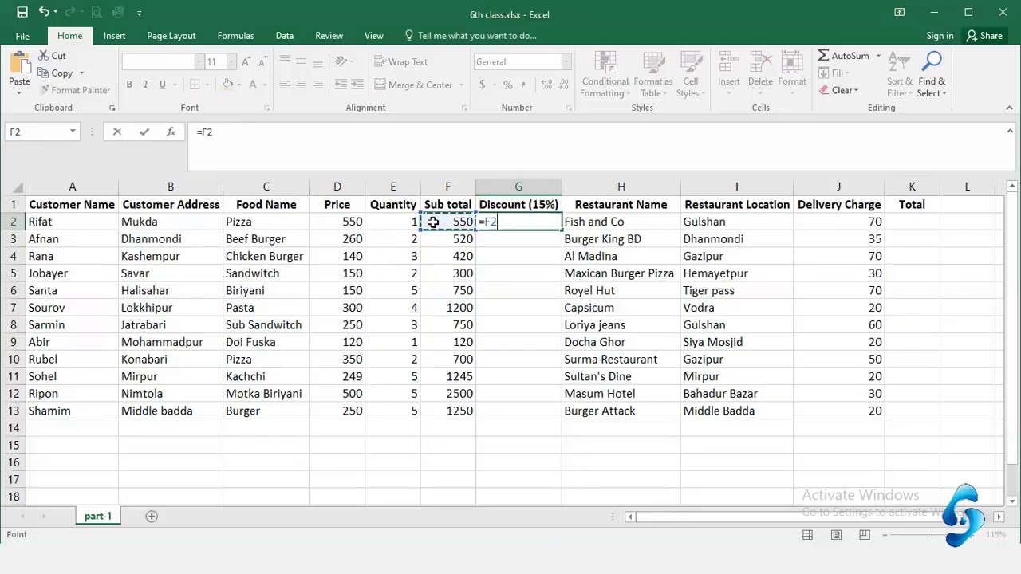
type("*15%")
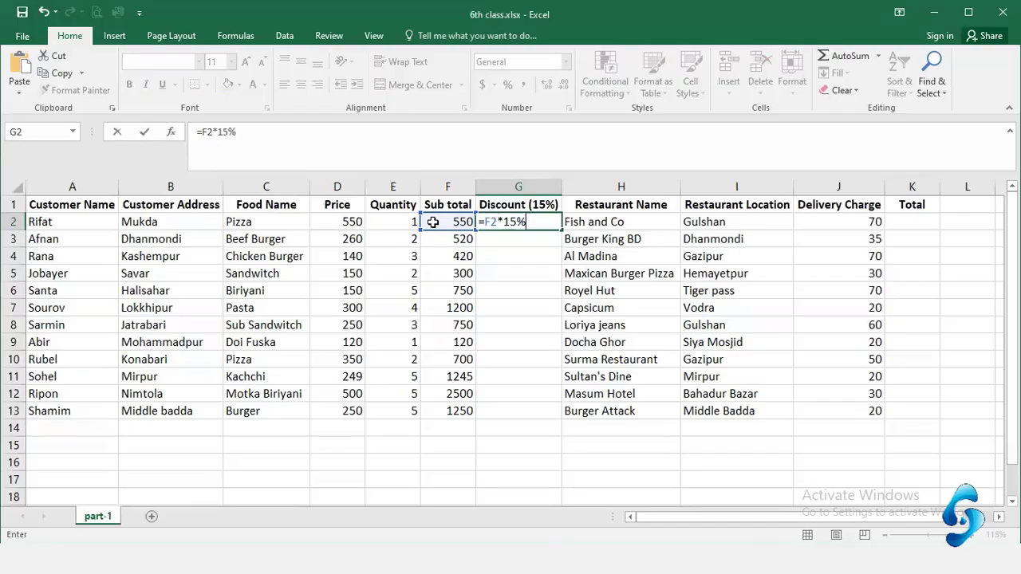
key("Return")
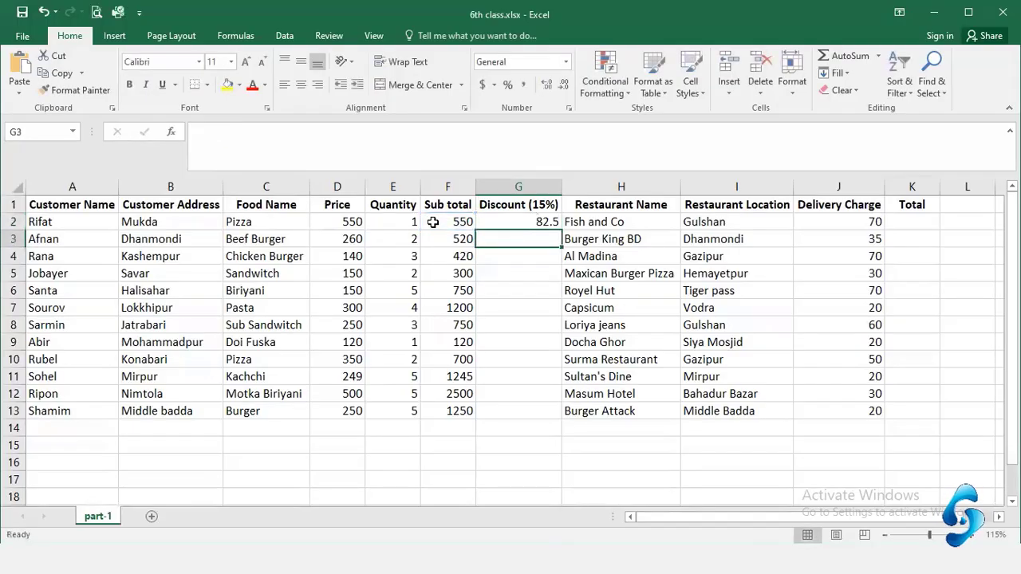
left_click(529, 218)
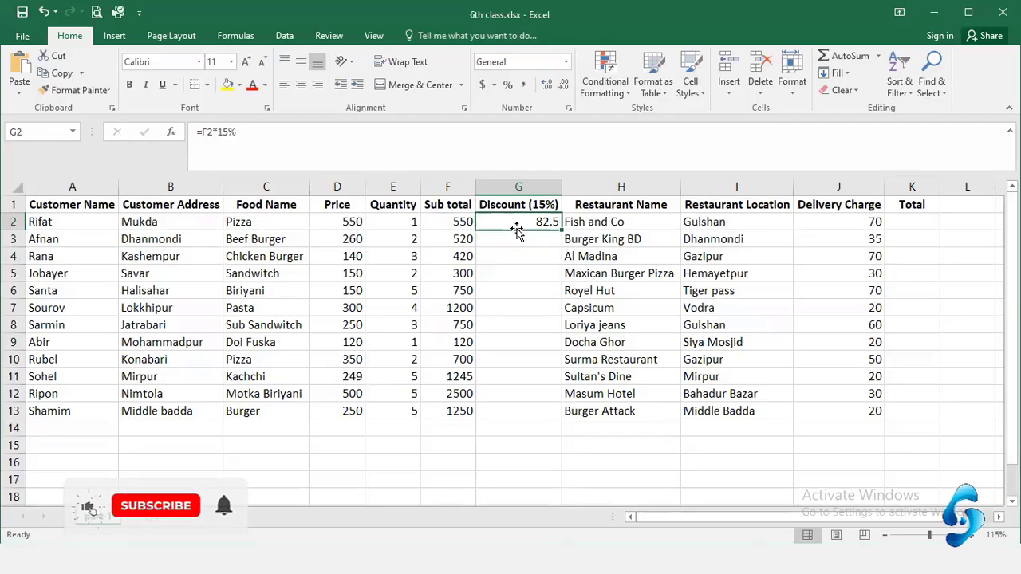
Step: Change the first order's Price in D2 to 100 to test the discount formula
left_click(349, 220)
type("100")
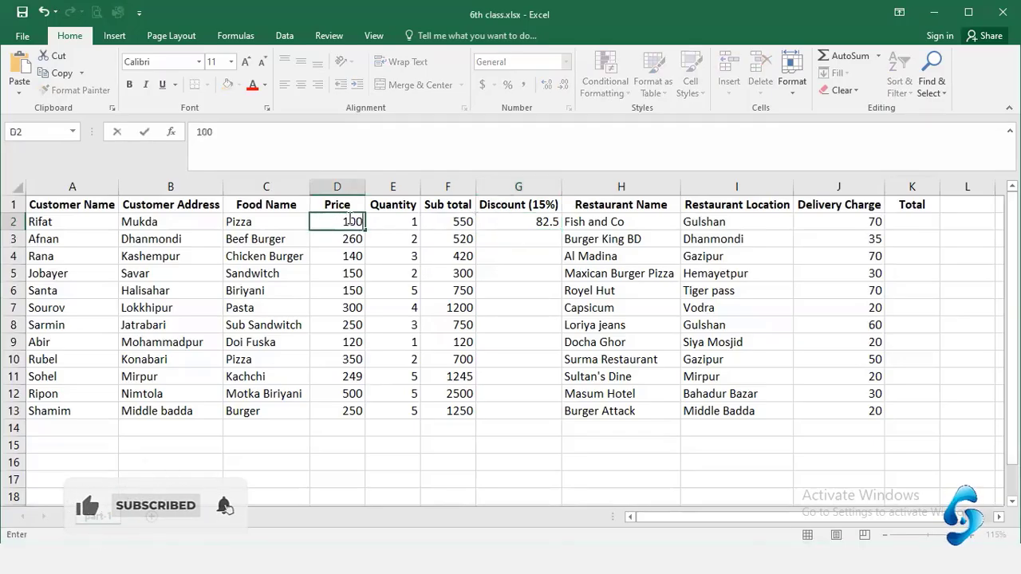
key("Return")
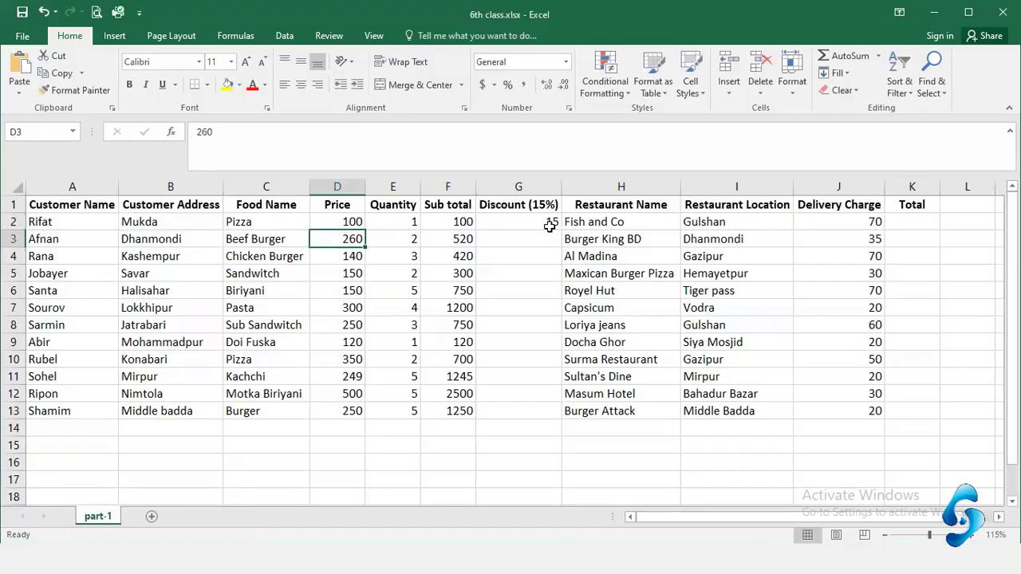
Step: Change the Price in D2 to 200 for another test of the discount formula
left_click(342, 223)
type("2")
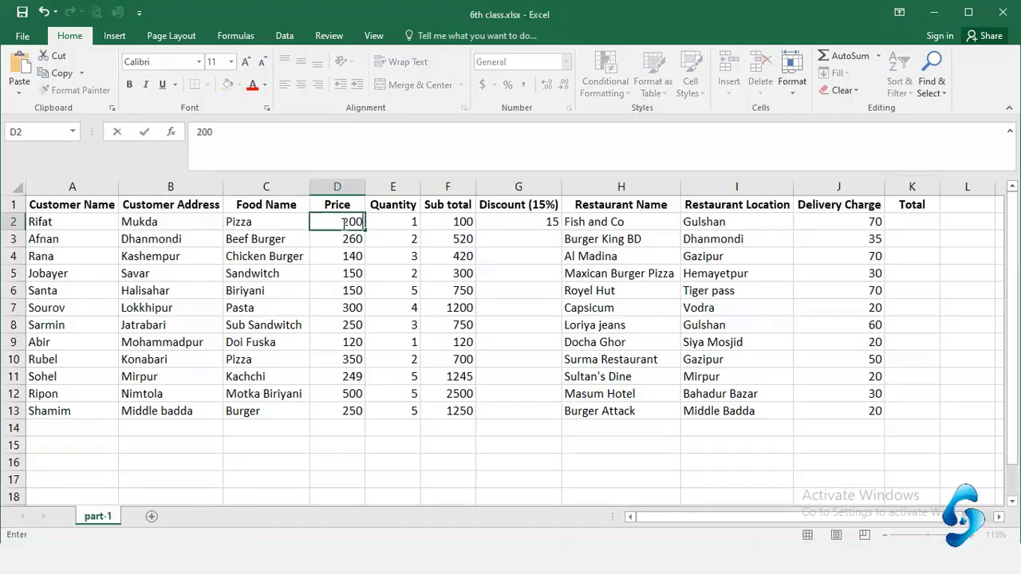
type("00")
key("Return")
Step: Set the Price in D2 to 500
left_click(346, 221)
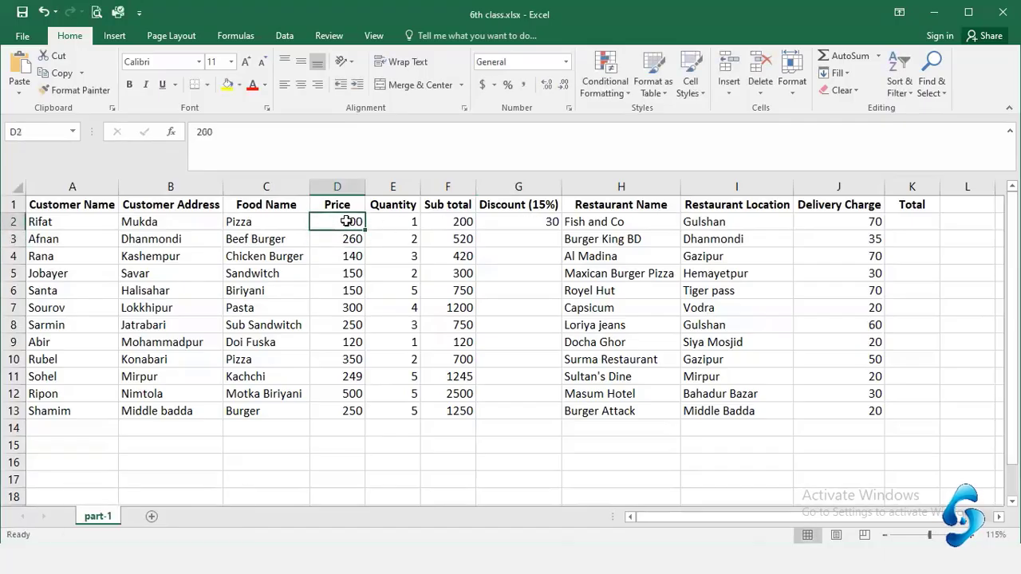
type("5")
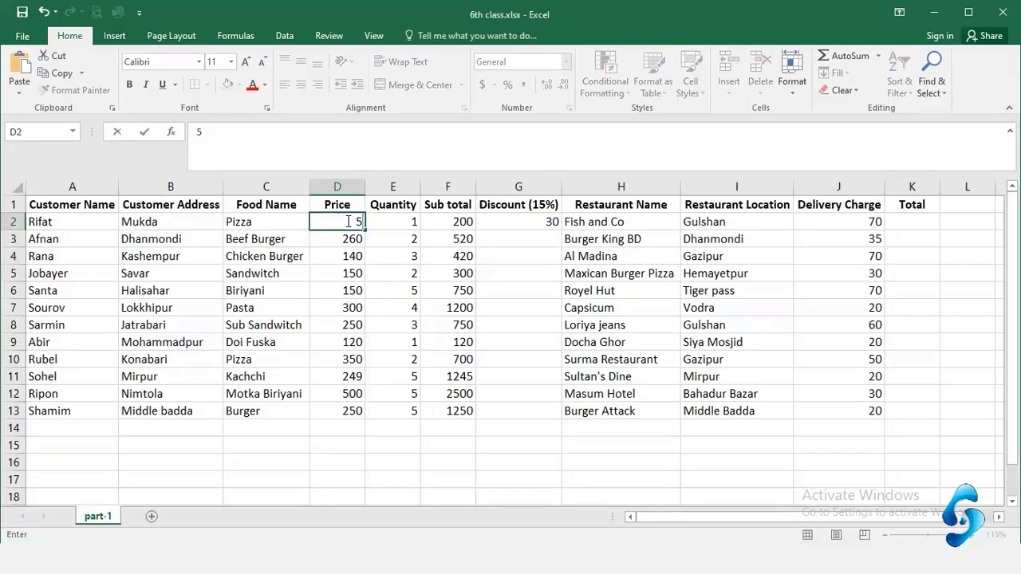
key("Return")
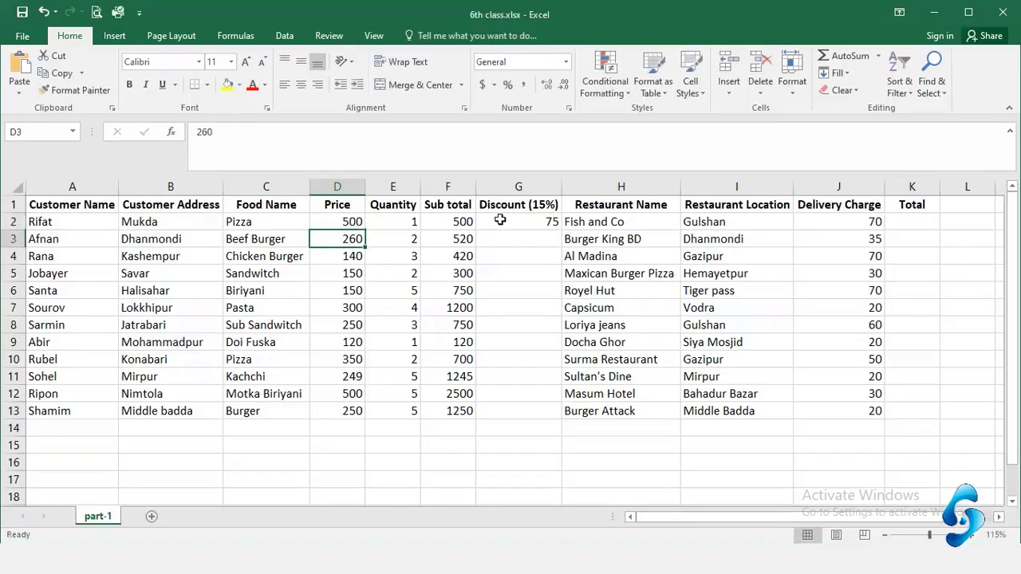
Step: Change the first order's Price in D2 to 550
left_click(353, 221)
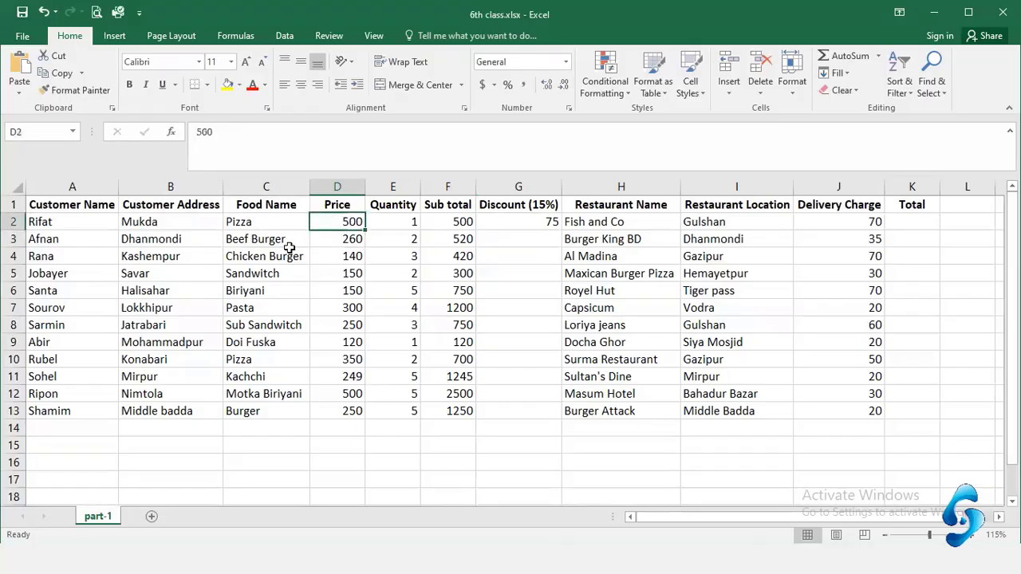
type("55")
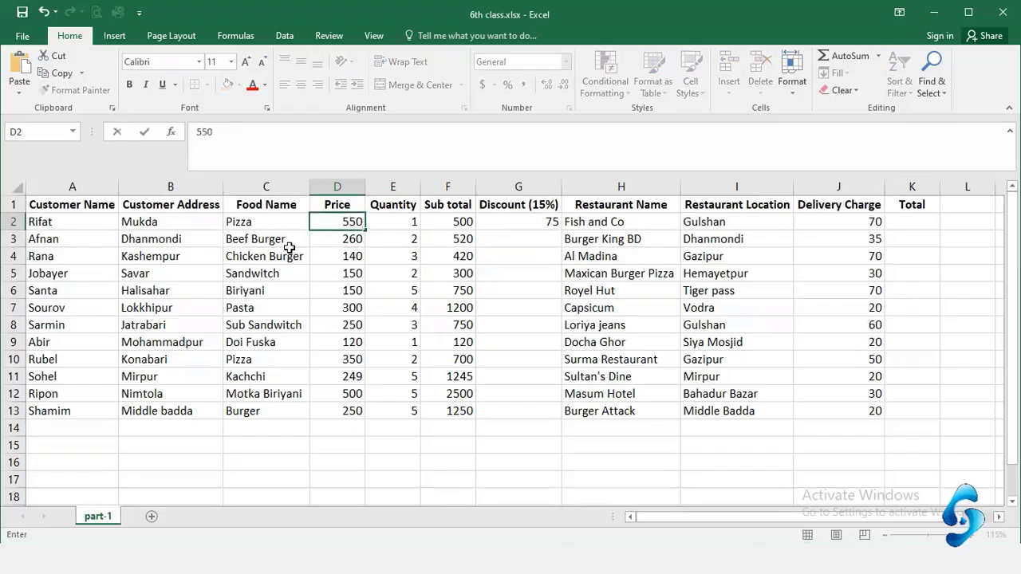
key("Return")
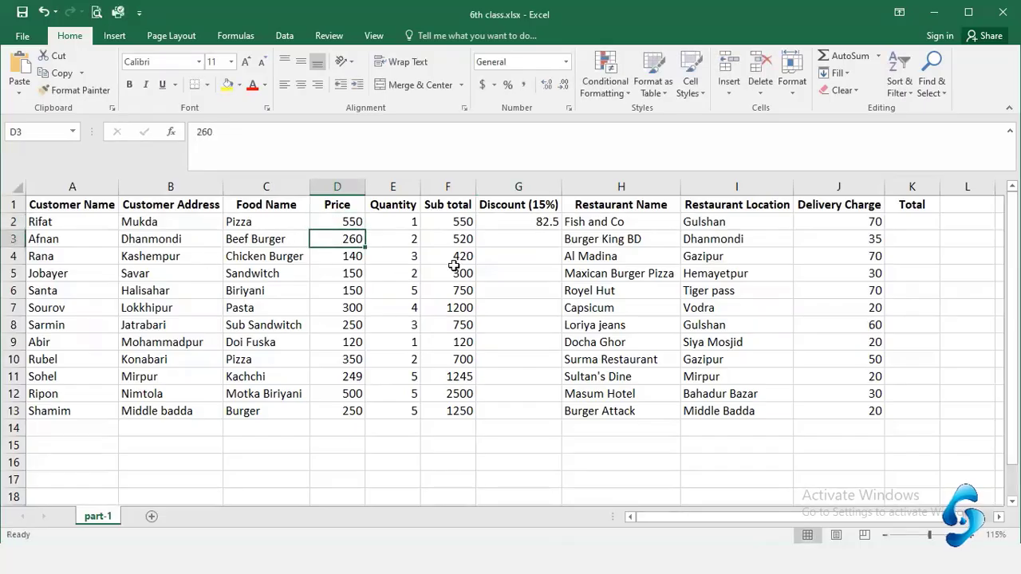
Step: Fill the 15% discount formula from G2 down to G13 for the remaining orders
left_click(526, 225)
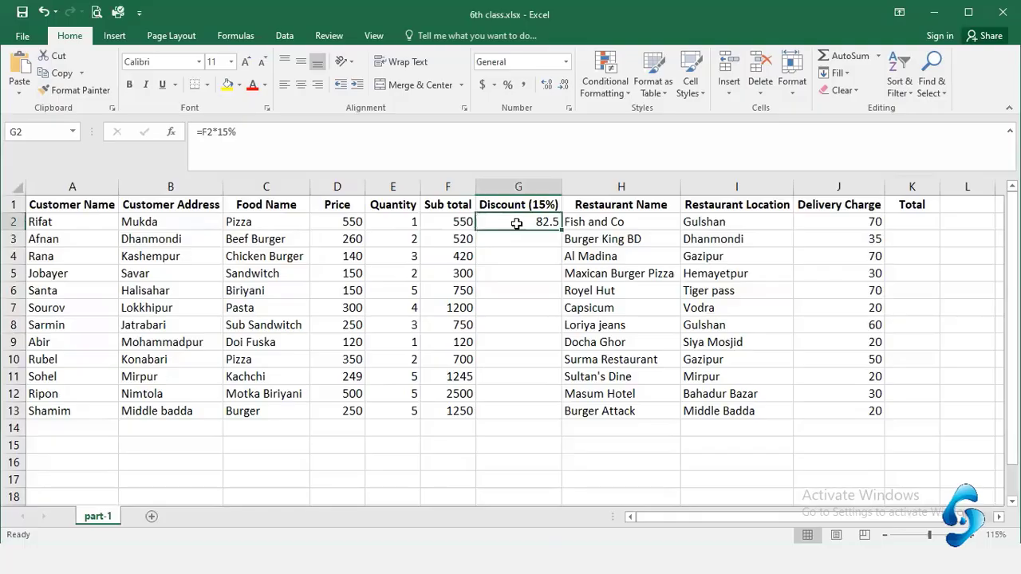
left_click(503, 239)
left_click(467, 274)
left_click(512, 276)
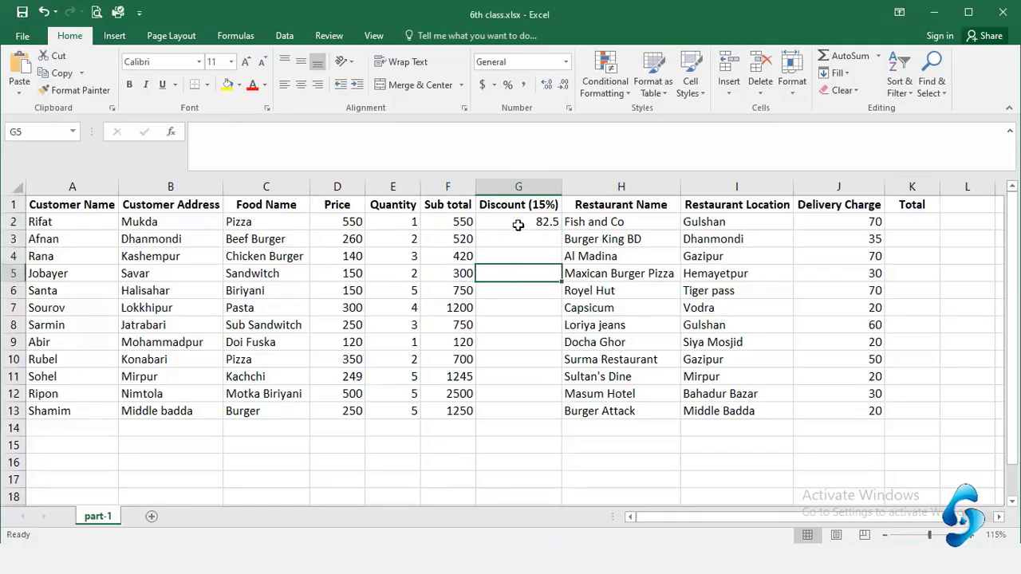
left_click(519, 225)
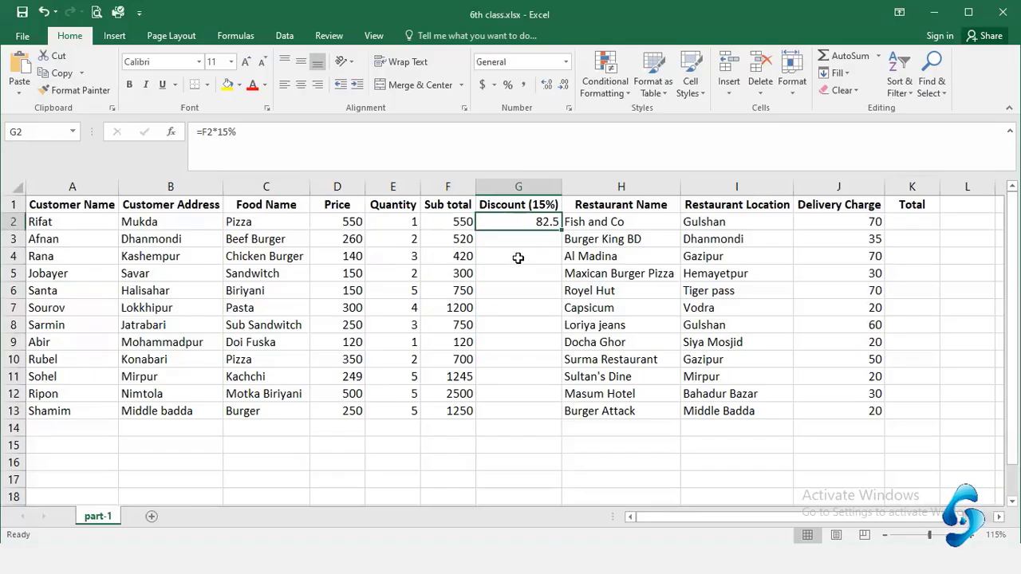
double_click(563, 229)
left_click(532, 293)
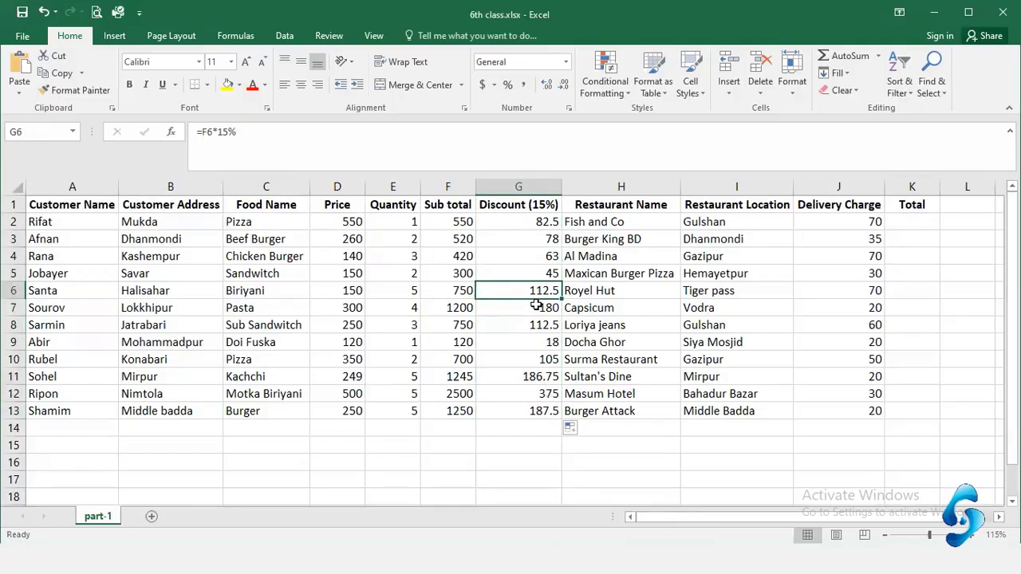
Step: Examine the first order's row from the customer details to the sub total, discount and delivery charge that make up its total
left_click(850, 227)
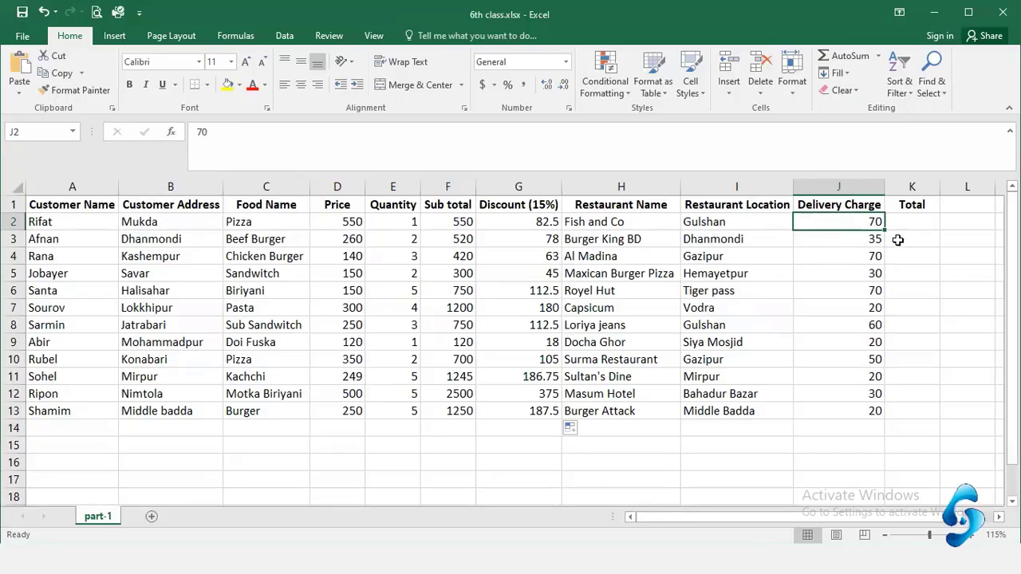
left_click(916, 224)
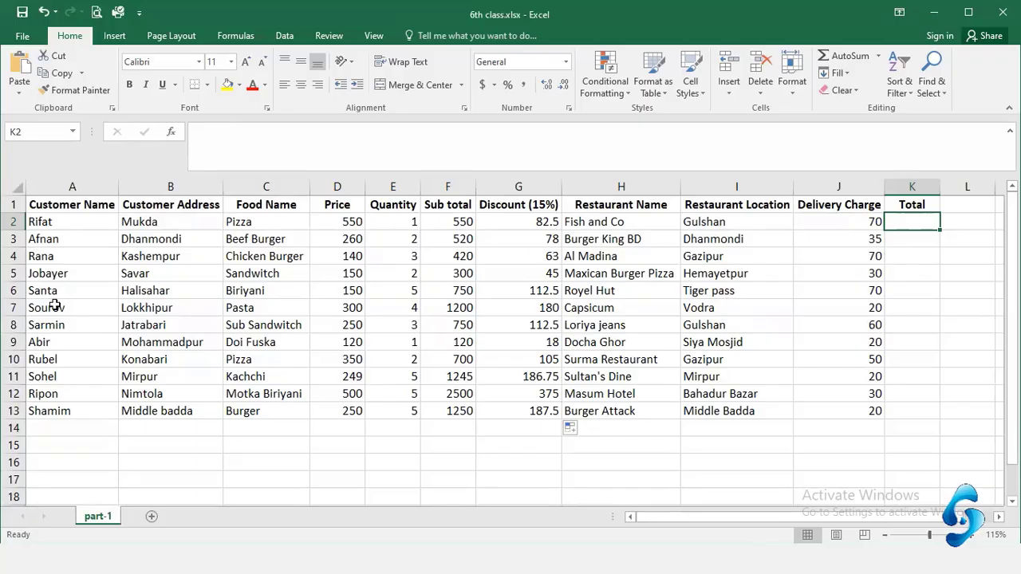
left_click(42, 222)
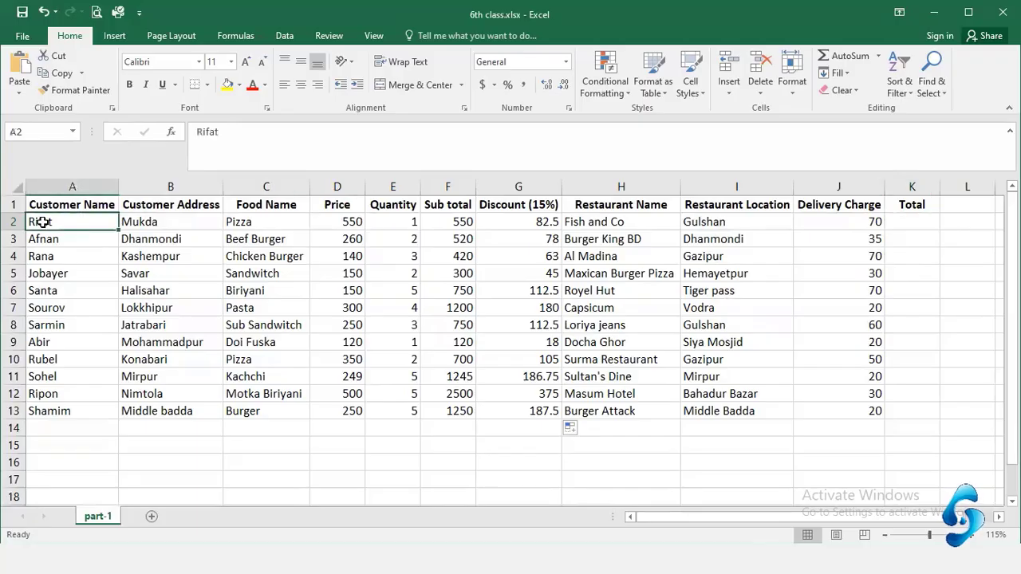
left_click(156, 224)
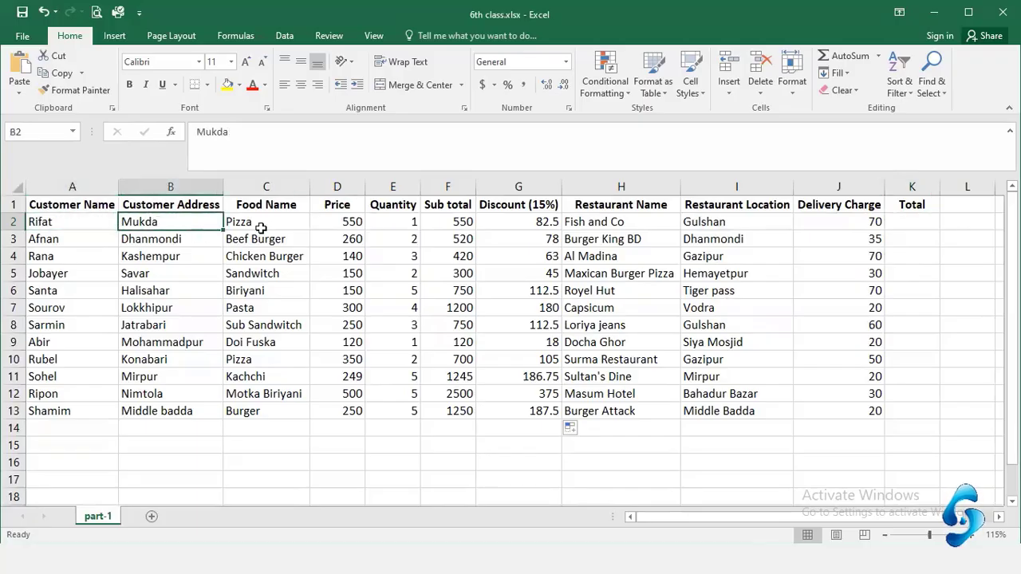
left_click(389, 223)
left_click(269, 229)
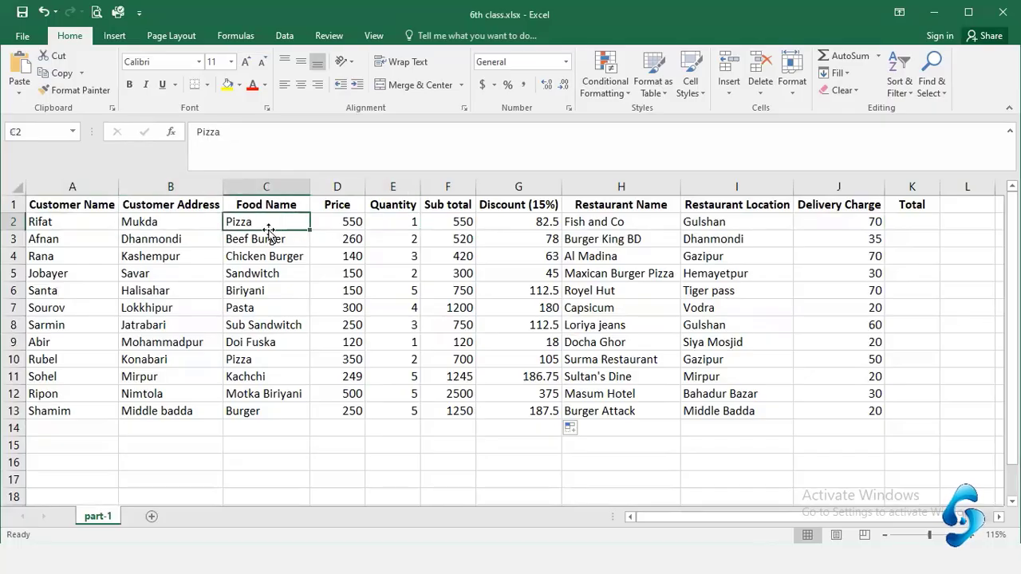
left_click(337, 222)
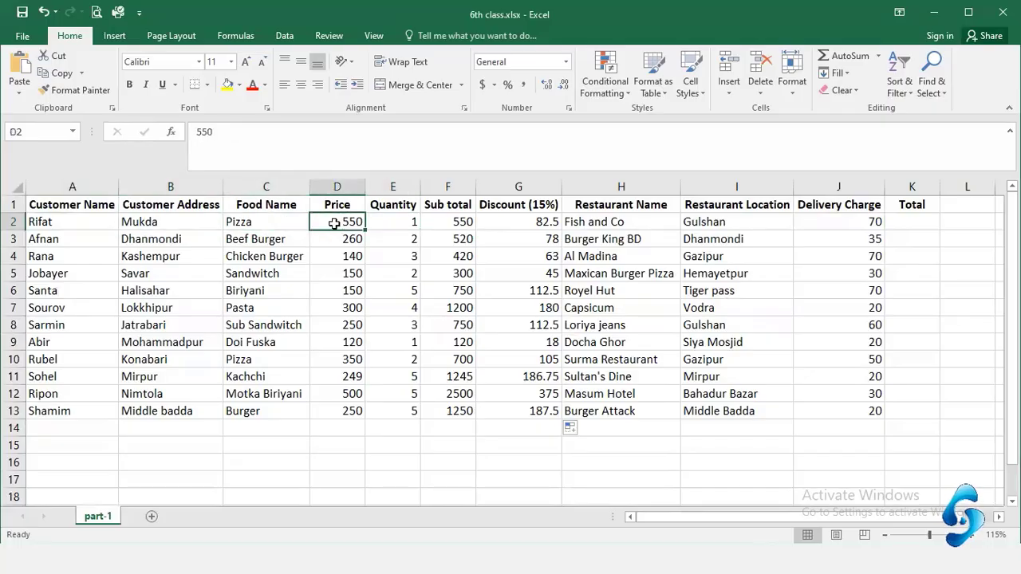
left_click(451, 223)
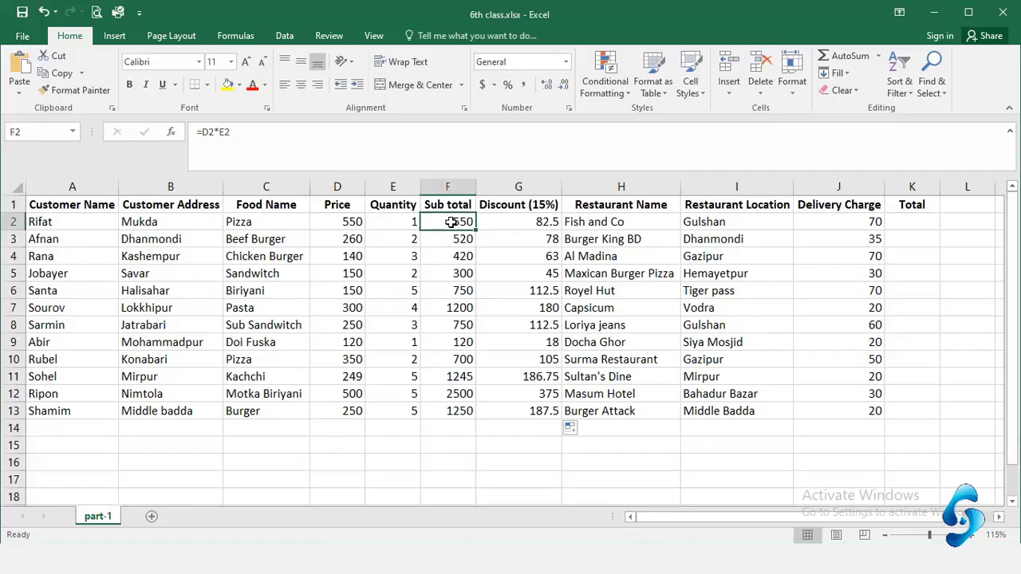
left_click(516, 225)
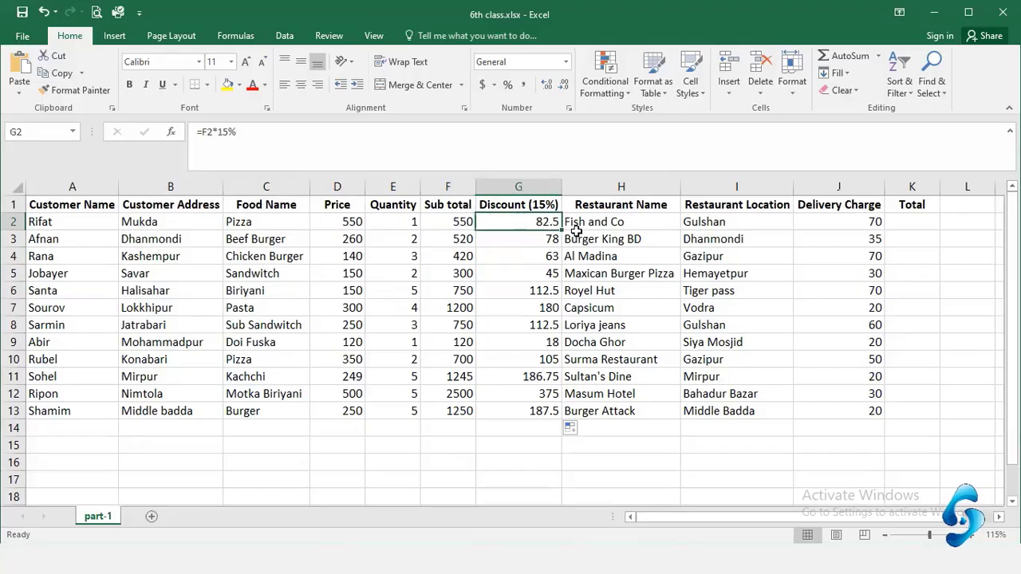
left_click(646, 225)
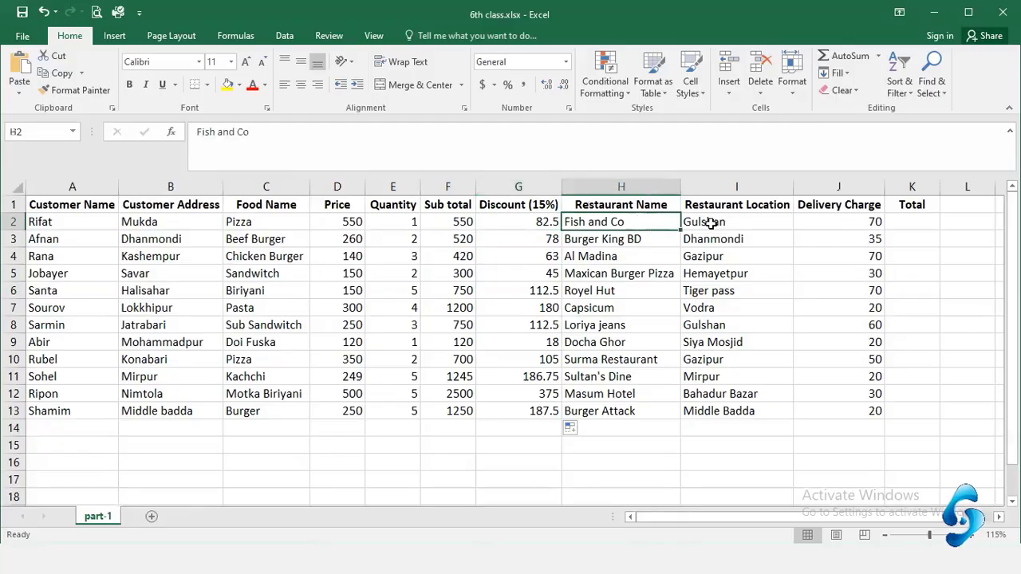
left_click(688, 227)
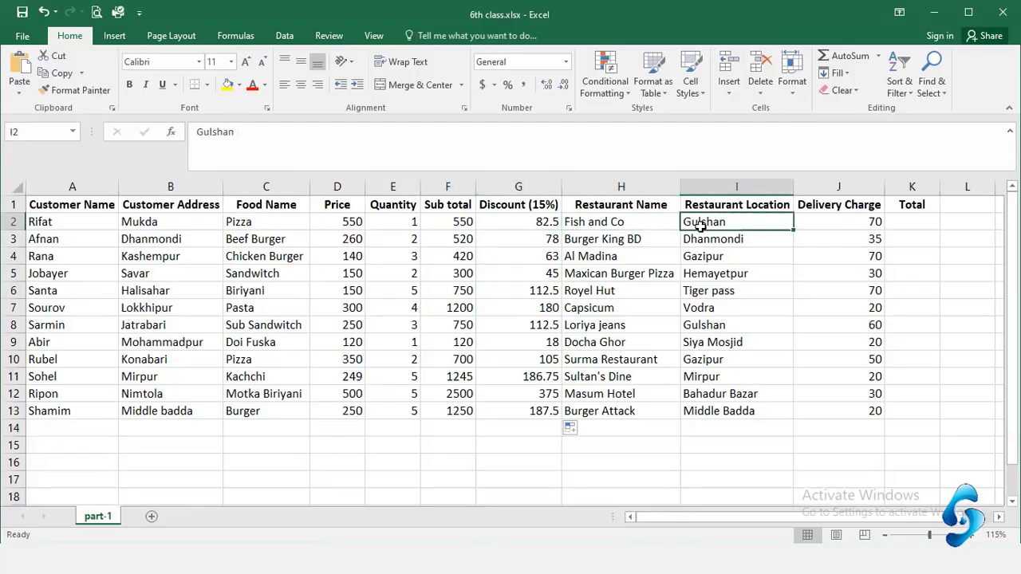
left_click(826, 225)
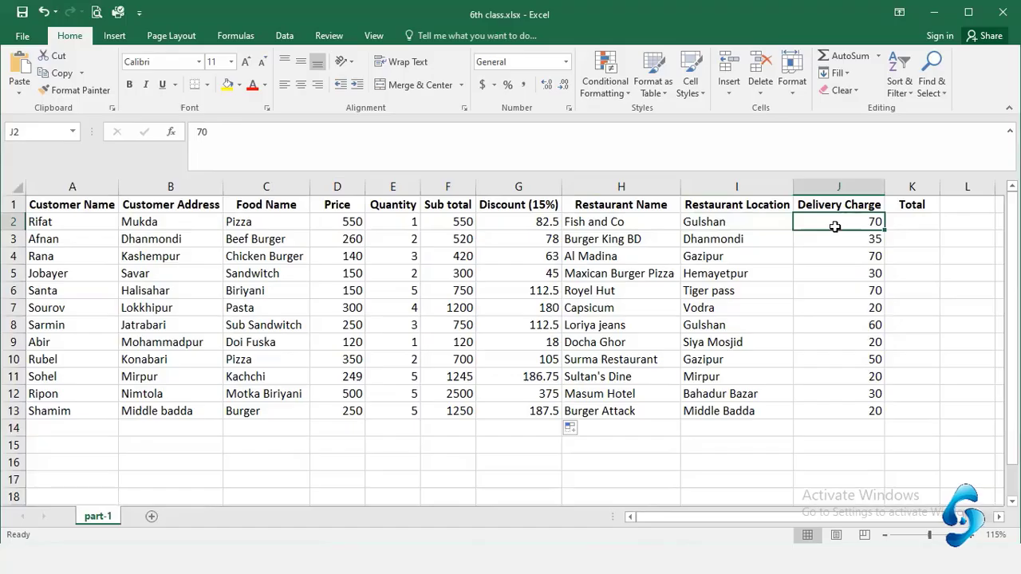
left_click(912, 222)
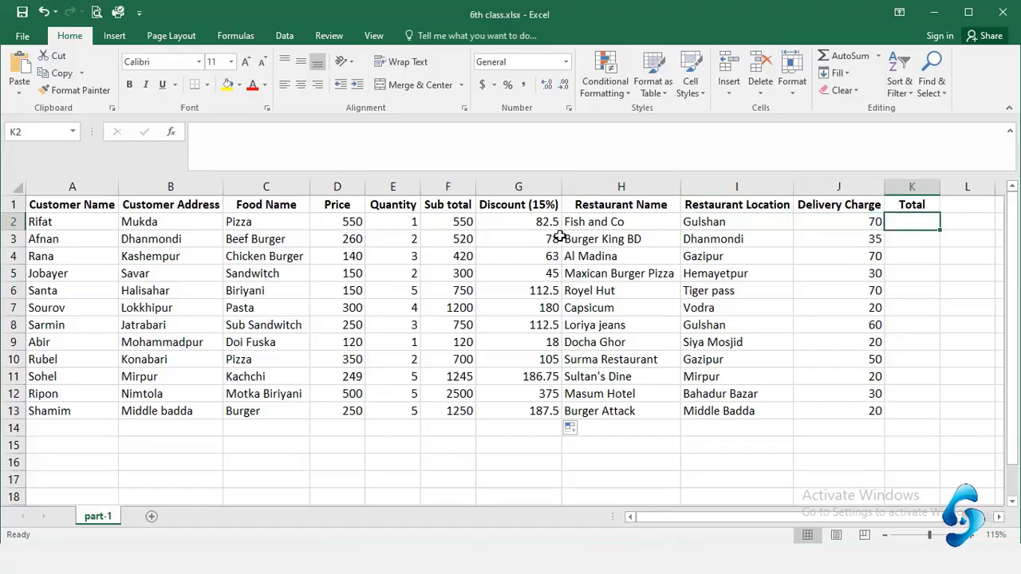
left_click(459, 223)
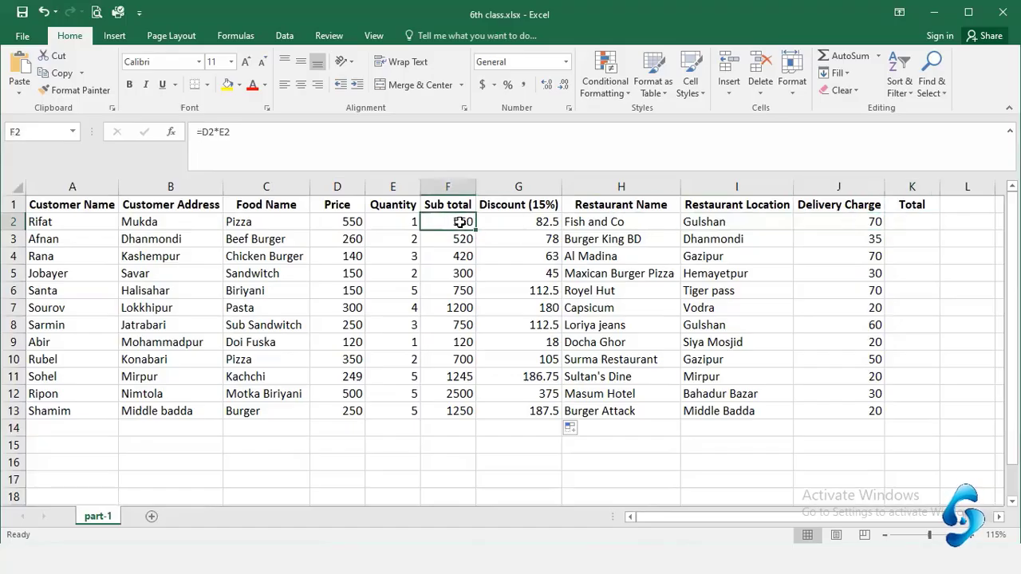
left_click(546, 225)
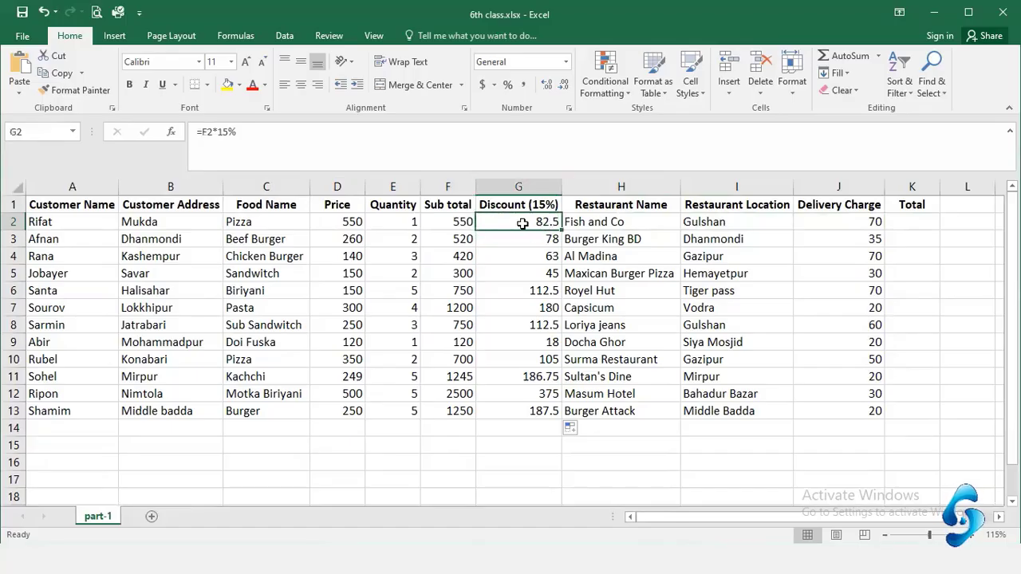
left_click(845, 221)
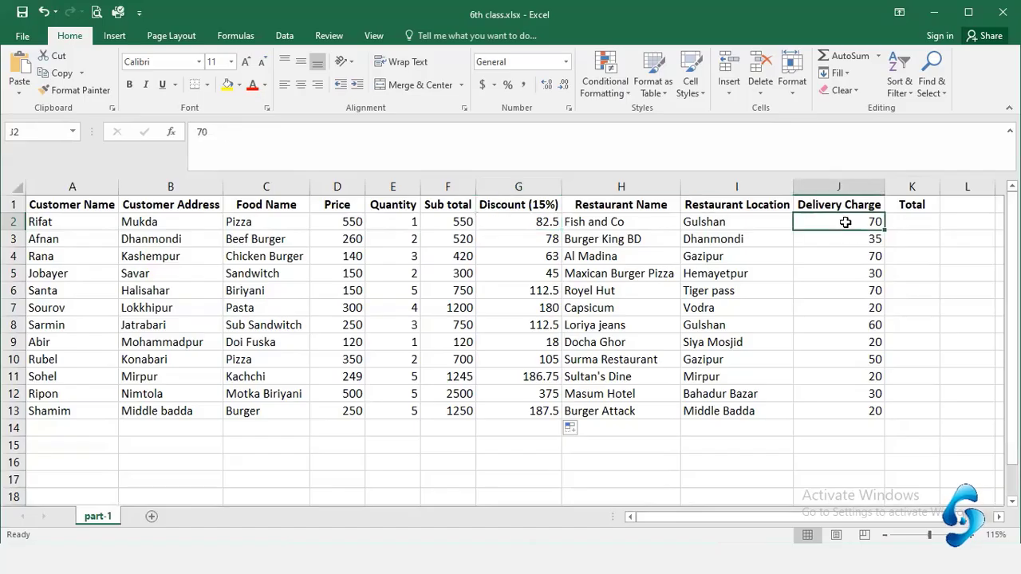
Step: Enter the formula =F2-G2+J2 in K2 to compute the first order's total from sub total, discount and delivery charge
left_click(917, 222)
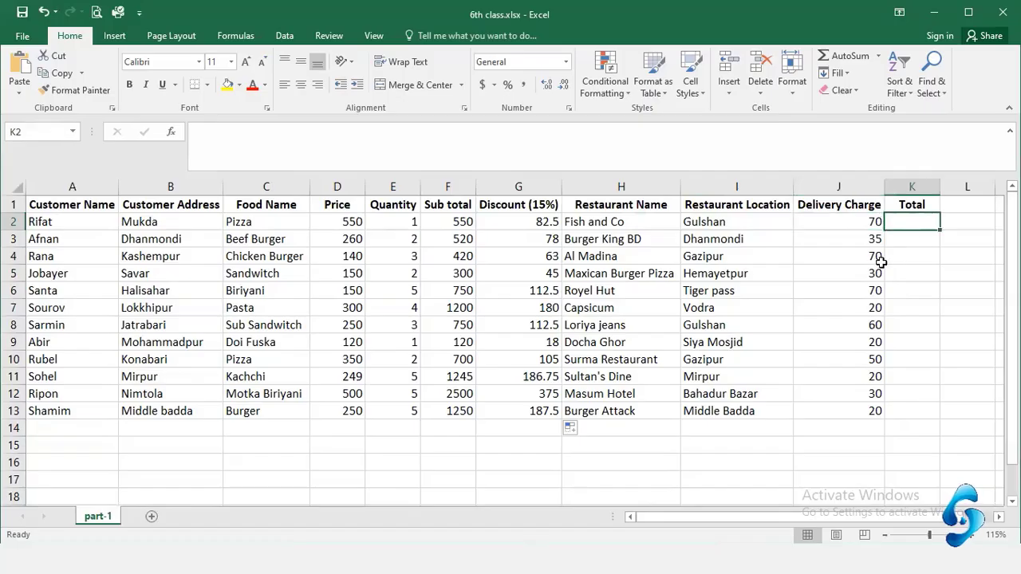
type("=")
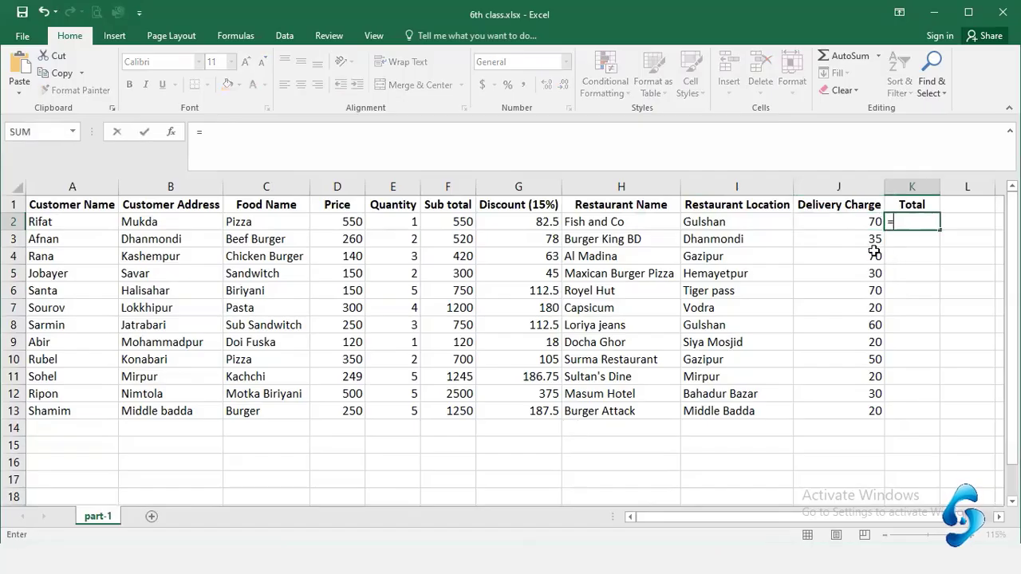
left_click(449, 222)
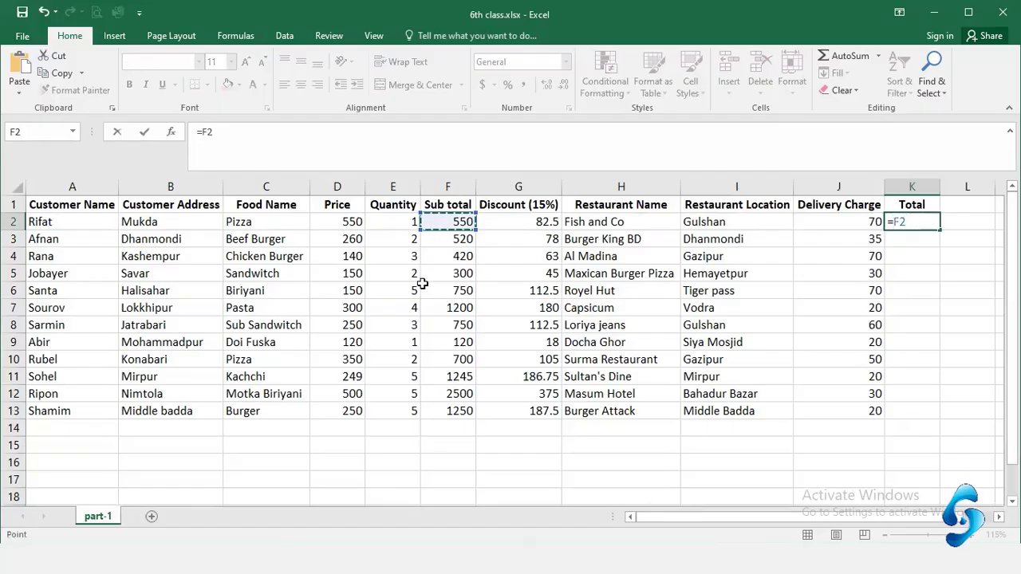
type("-")
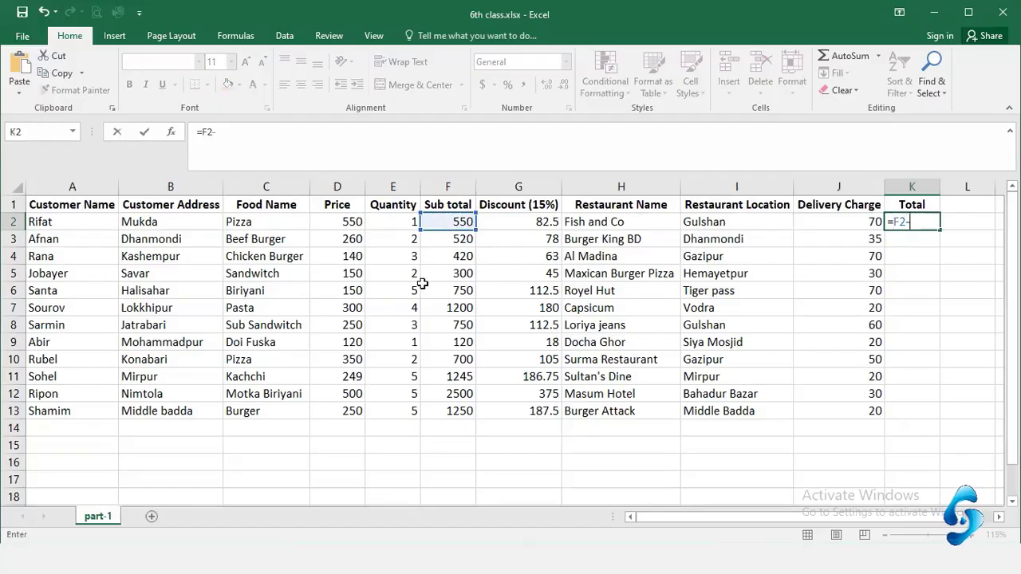
left_click(520, 224)
type("+")
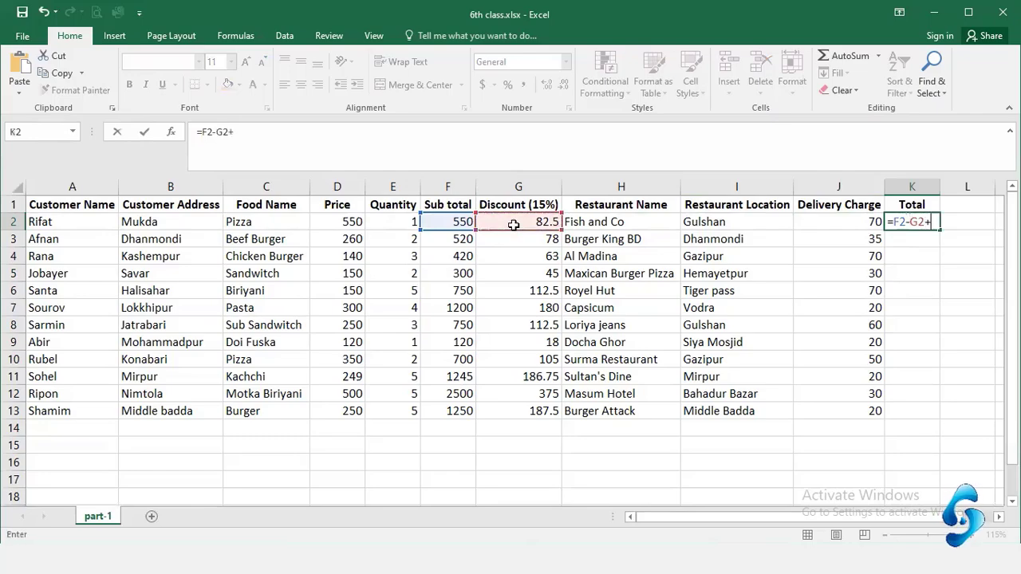
left_click(809, 222)
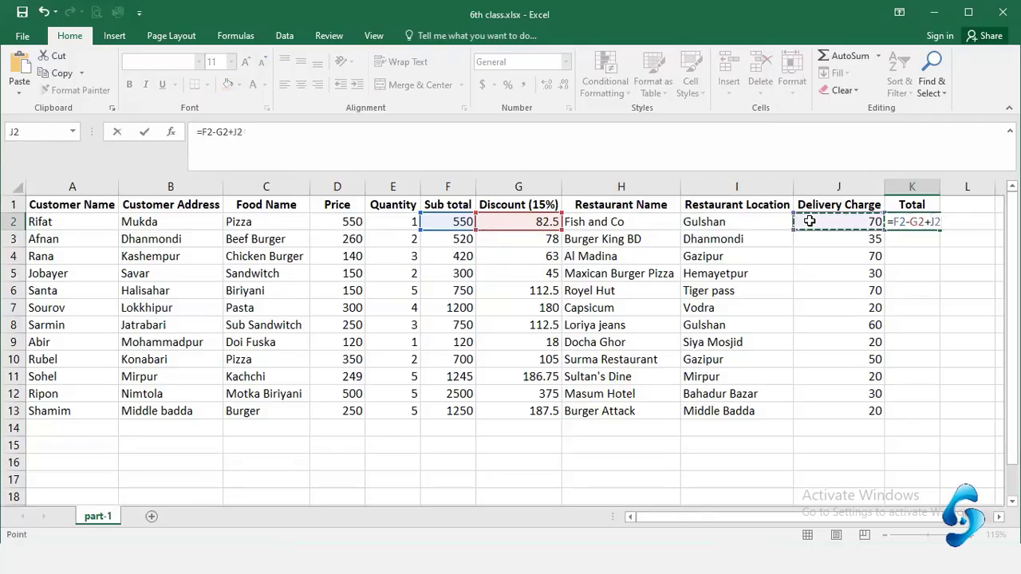
key("Return")
left_click(930, 222)
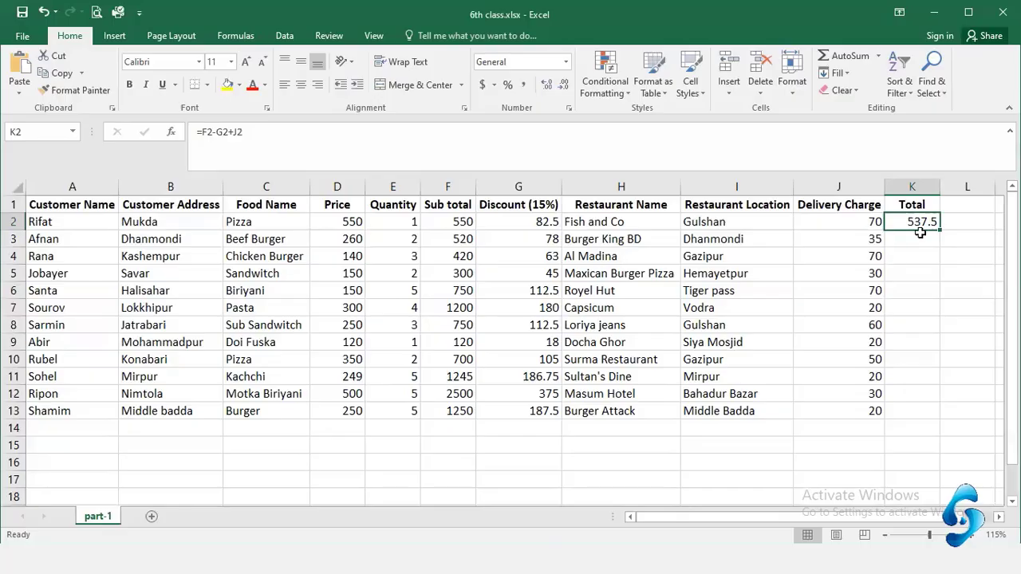
Step: Inspect the first order's total and the discount formulas down column G from G2 to G13
left_click(925, 238)
left_click(930, 224)
left_click(469, 251)
left_click(517, 222)
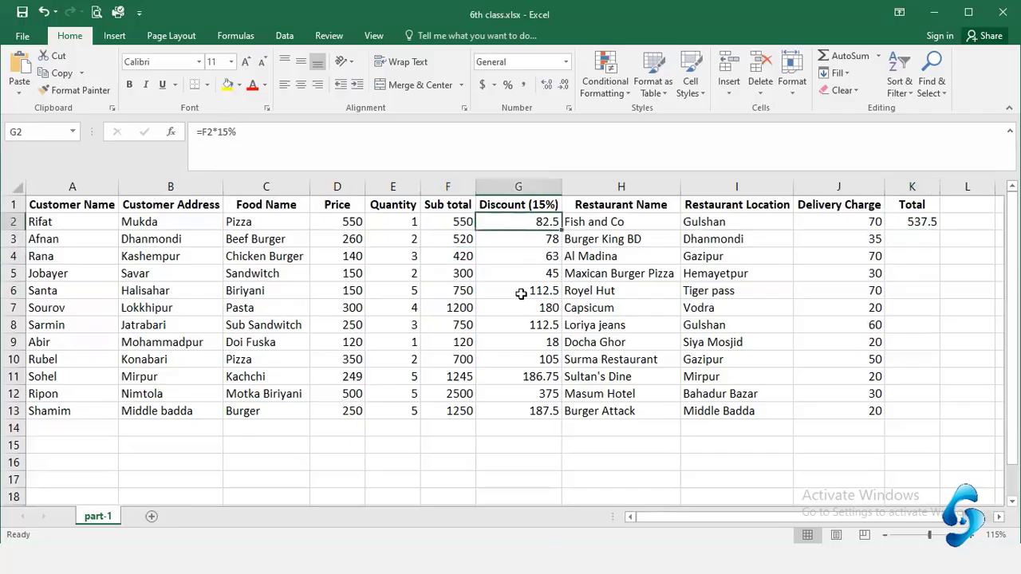
left_click(547, 289)
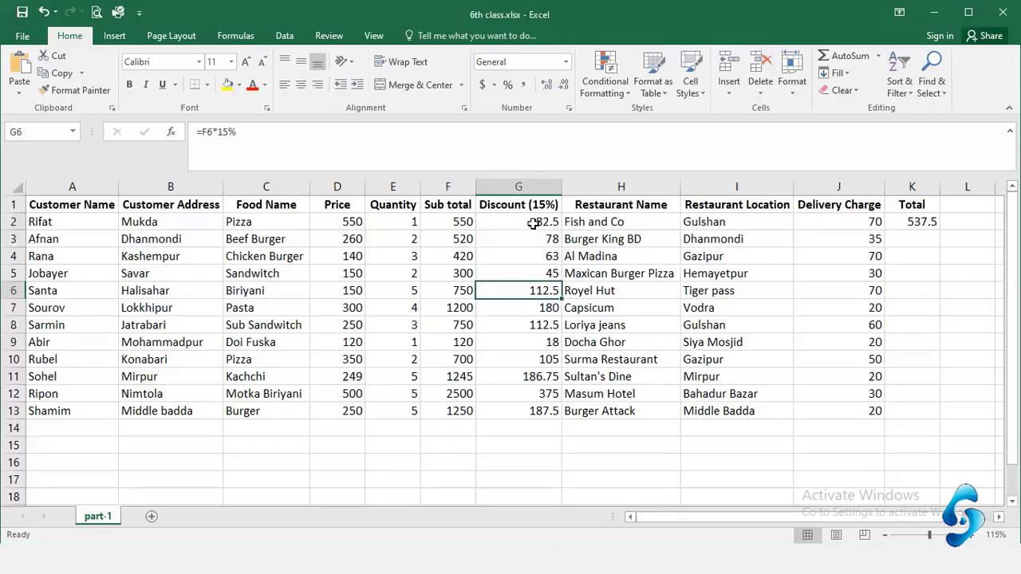
left_click_drag(530, 223, 538, 401)
left_click(538, 411)
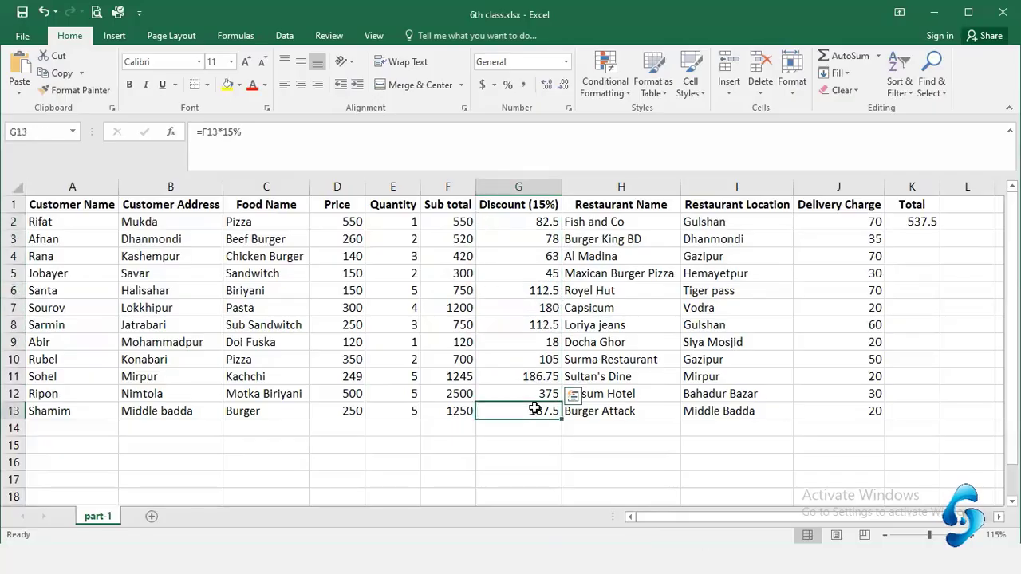
left_click(541, 223)
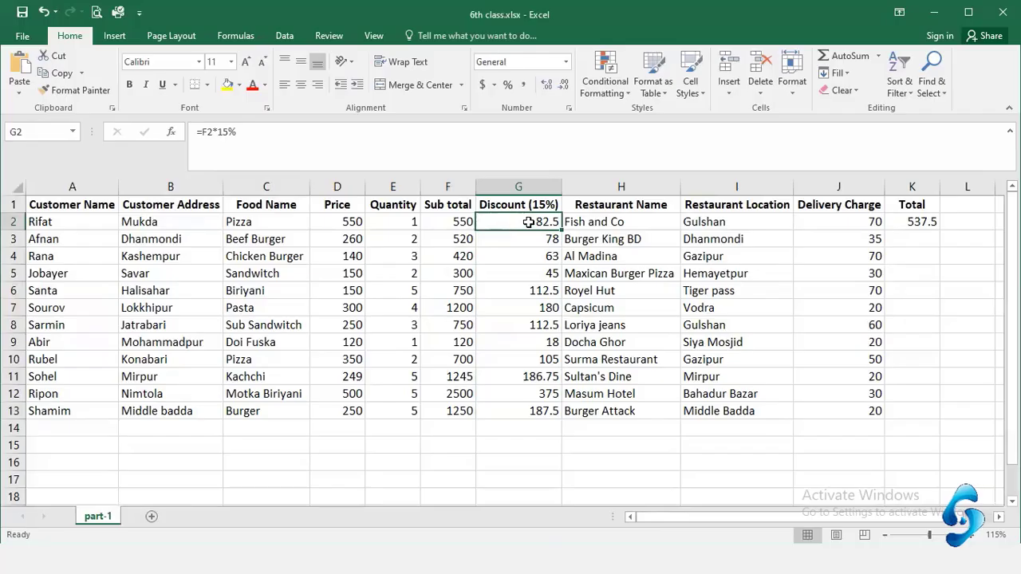
left_click(528, 290)
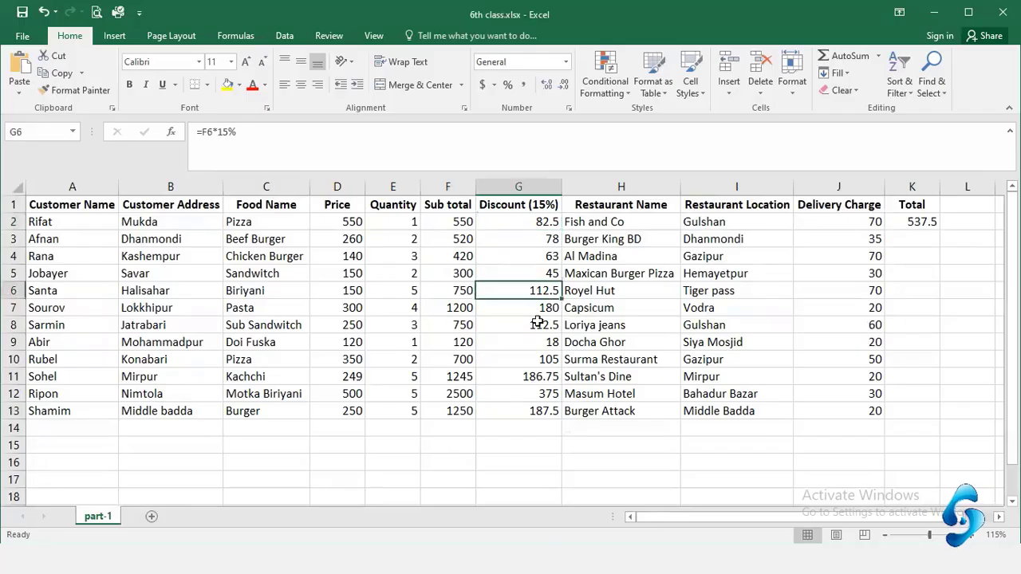
left_click(527, 324)
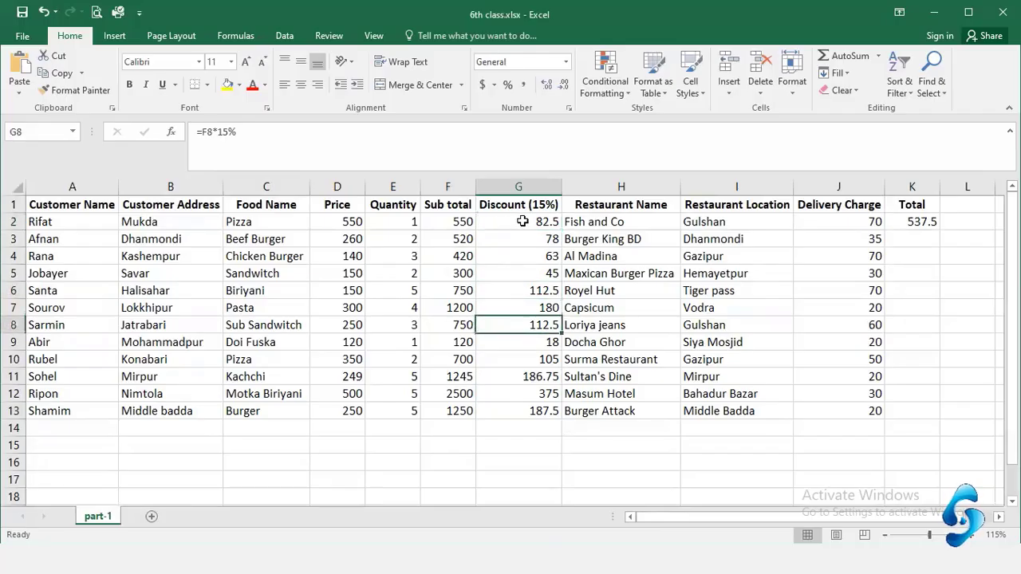
Step: Round the displayed discounts in G2:G13 to whole numbers, and undo the format change
left_click_drag(521, 221, 533, 412)
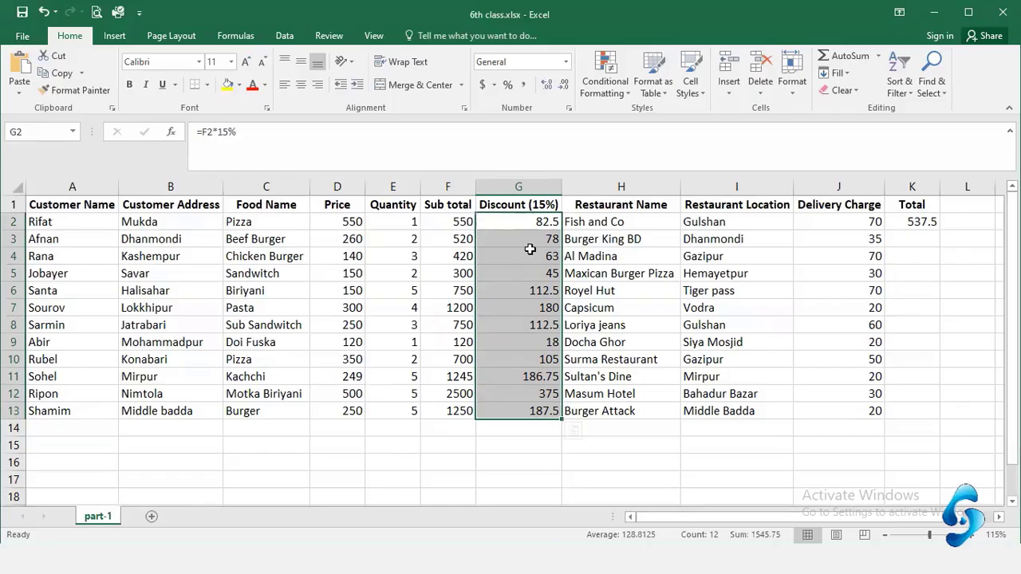
left_click(564, 90)
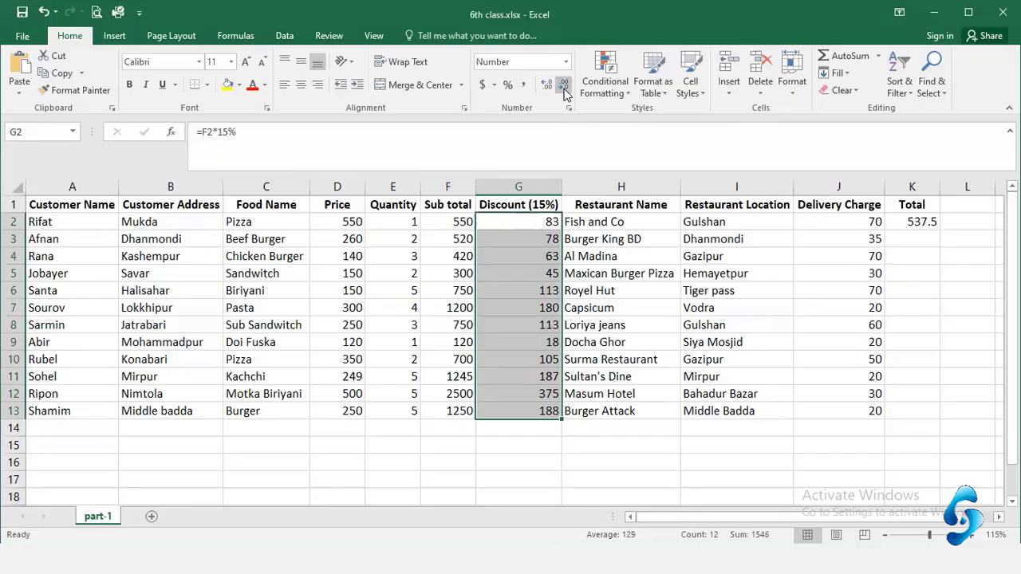
left_click(536, 335)
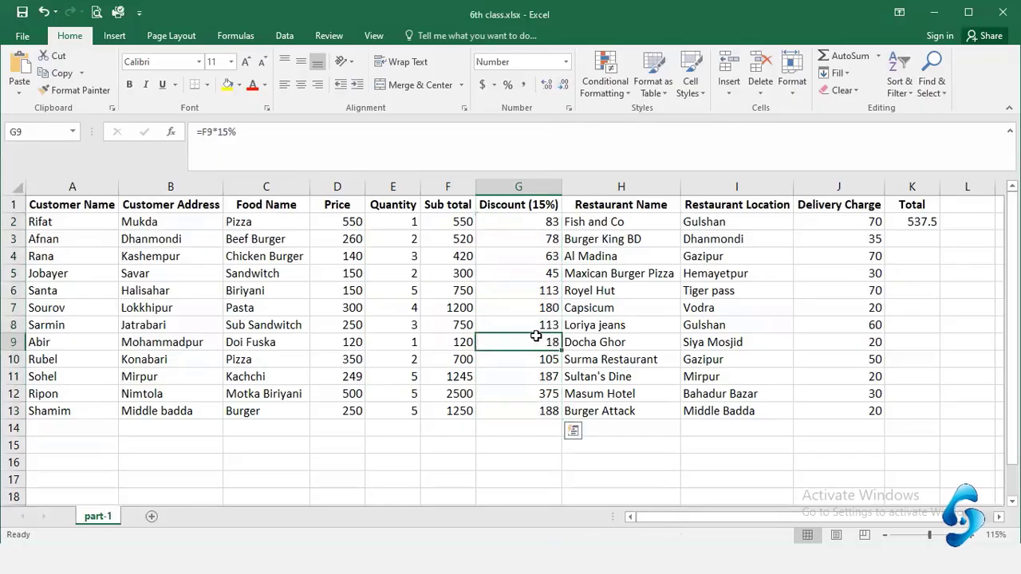
left_click(539, 227)
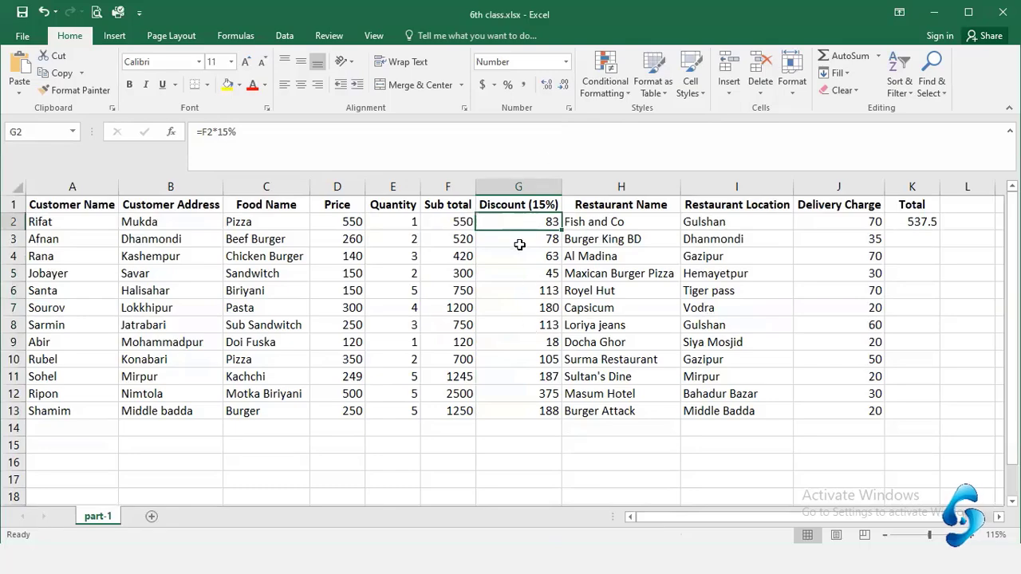
key("ctrl+z")
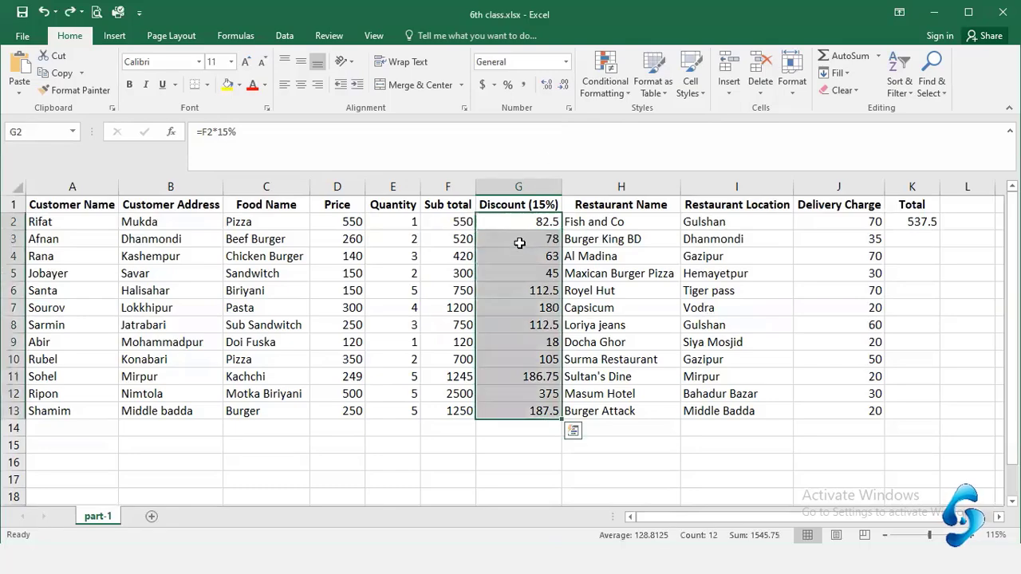
left_click(518, 343)
Step: Increase the displayed precision of the discounts in G2:G13 to five decimal places
left_click_drag(533, 222, 532, 410)
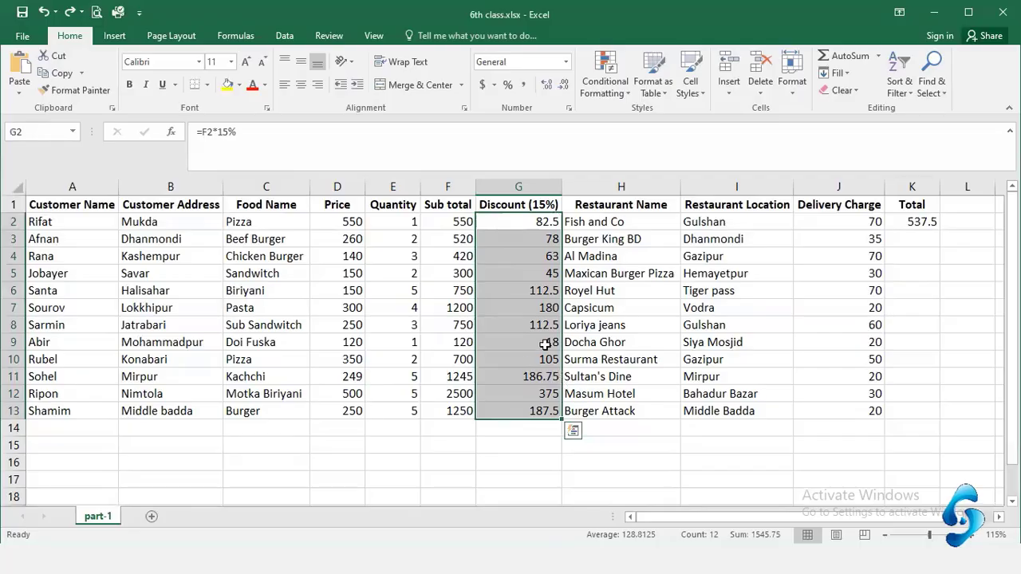
left_click(542, 89)
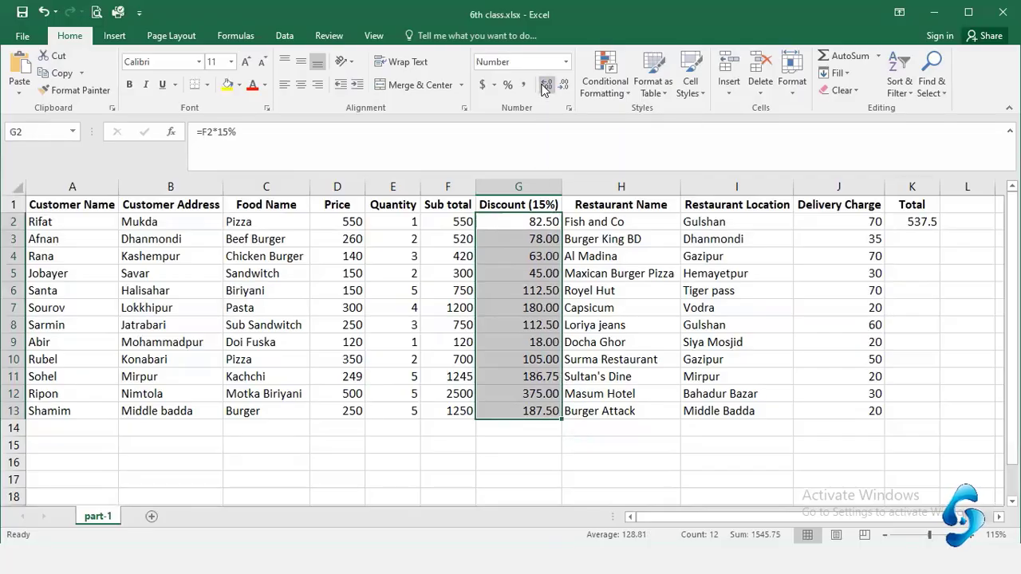
left_click(542, 88)
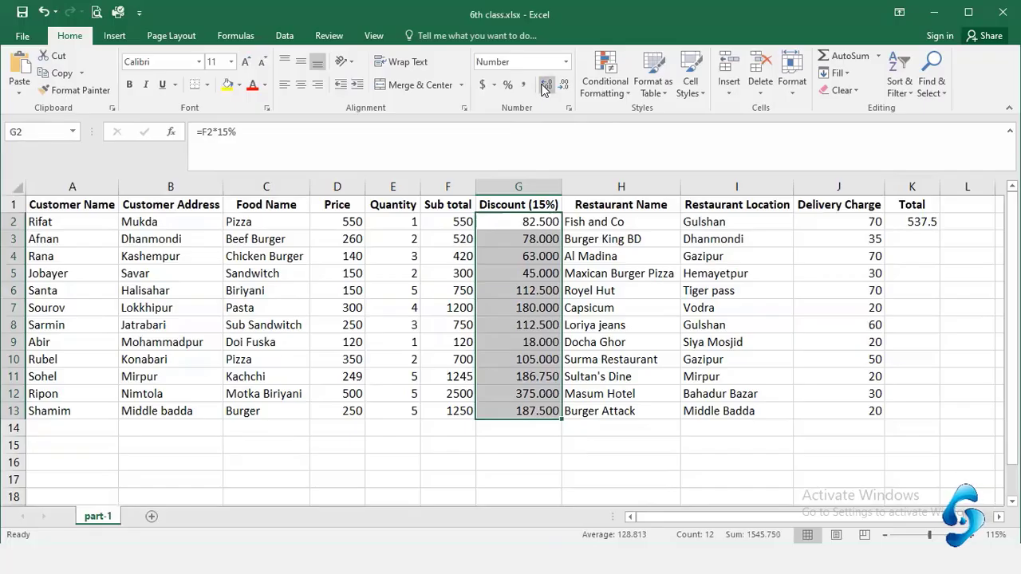
left_click(542, 89)
left_click(542, 89)
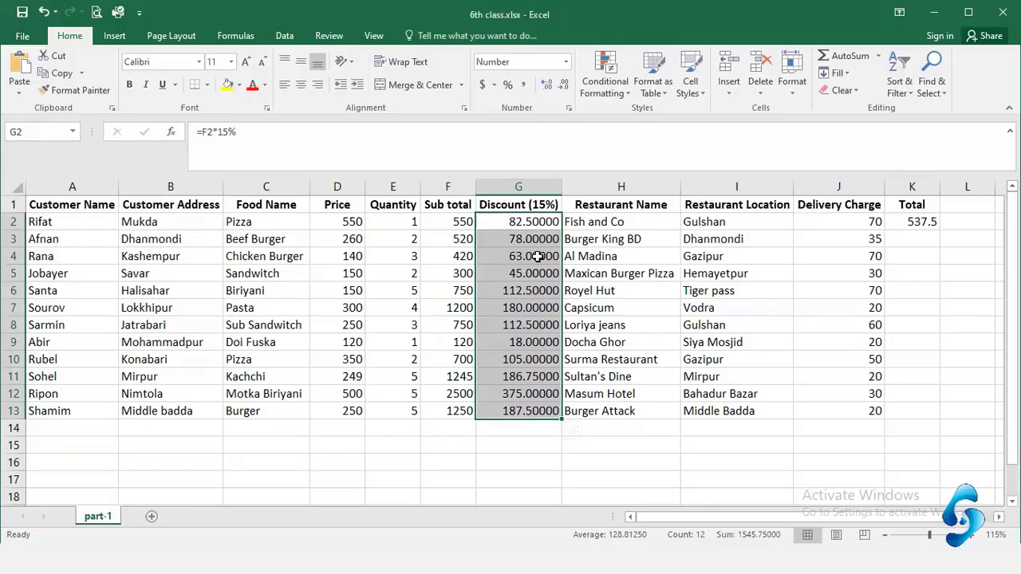
Step: Decrease the displayed precision of the discounts in G2:G13 to zero decimal places
left_click(562, 85)
left_click(563, 84)
left_click(562, 84)
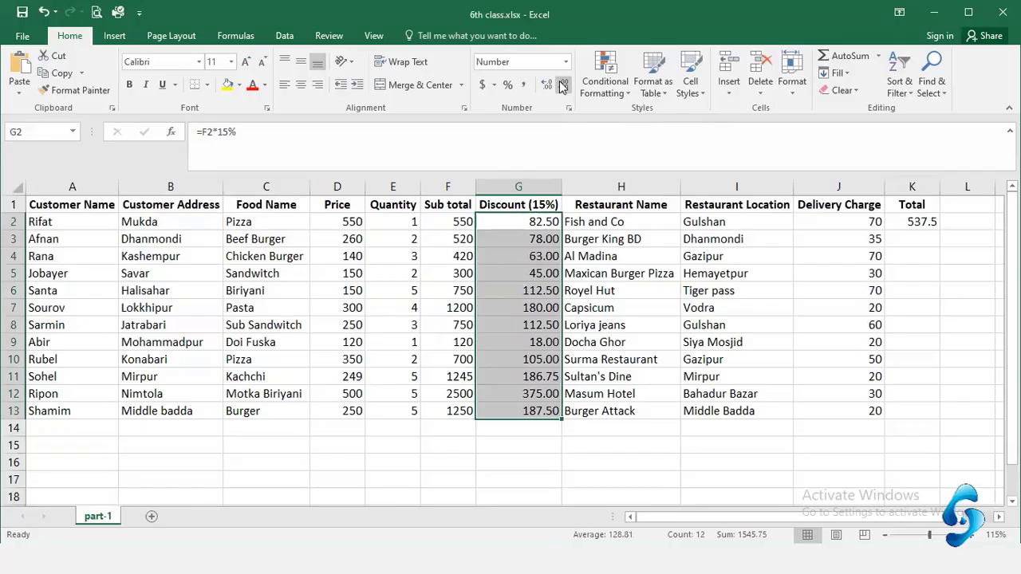
left_click(562, 84)
left_click(562, 84)
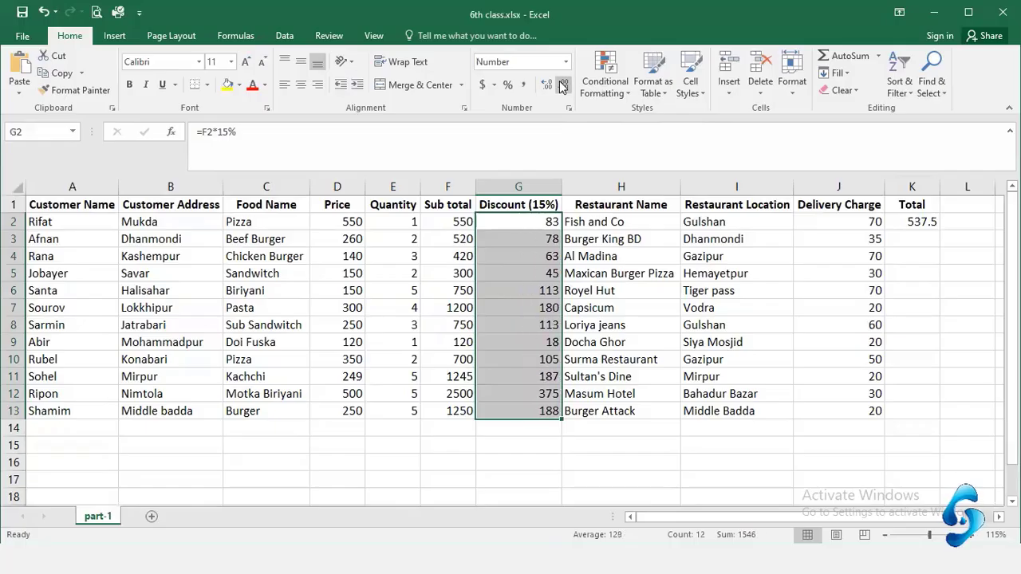
left_click(545, 291)
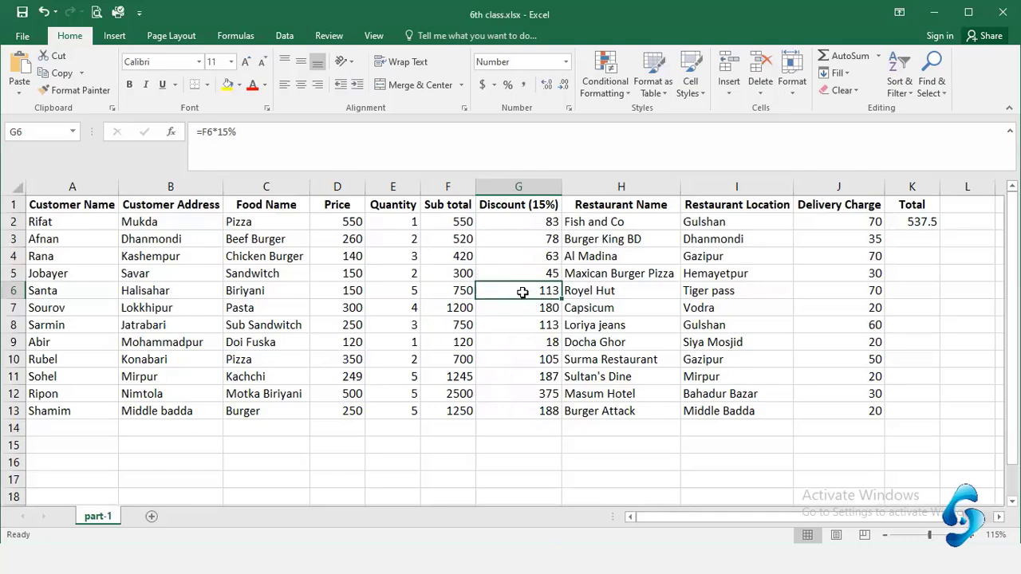
Step: Examine the rounded discounts in G2:G13 and the 15% formulas behind them
left_click(548, 239)
left_click(544, 224)
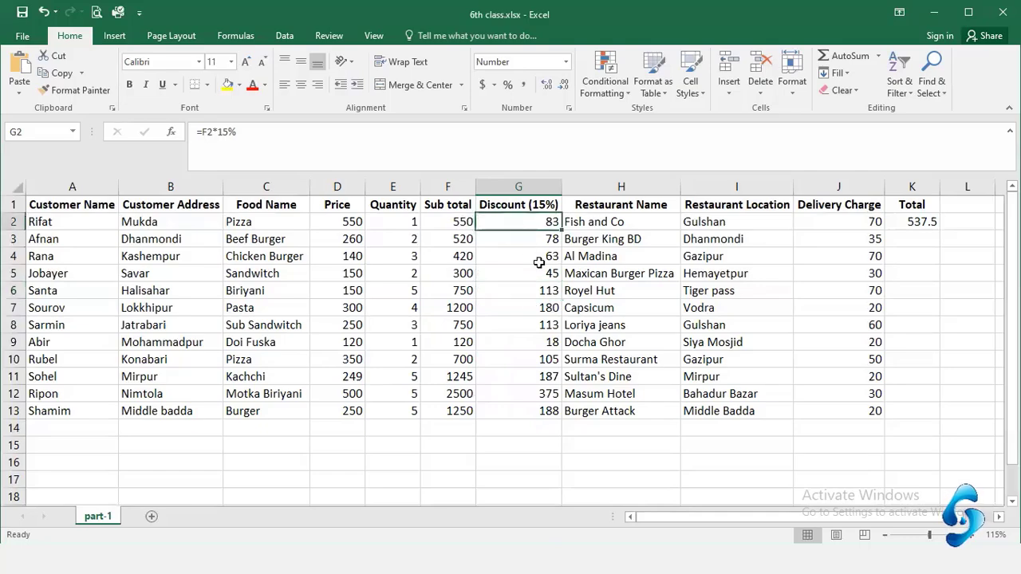
left_click_drag(528, 222, 538, 411)
left_click(540, 255)
left_click(540, 222)
left_click_drag(525, 221, 529, 411)
left_click(519, 227)
left_click_drag(550, 222, 542, 290)
left_click(544, 227)
Step: Inspect the first order's total formula and the sub total, discount and delivery charge needed for the second order's total
left_click(837, 224)
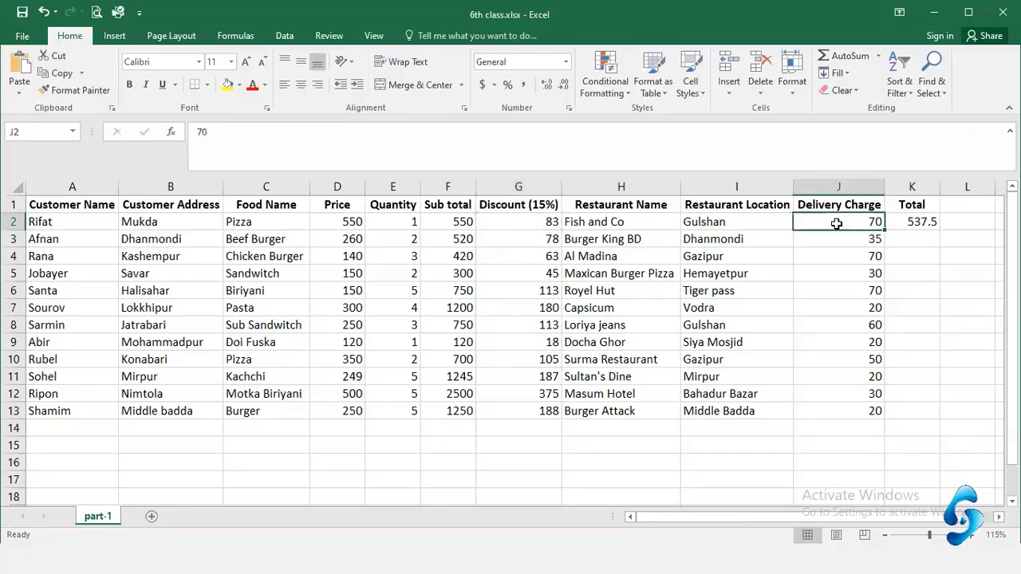
left_click(921, 221)
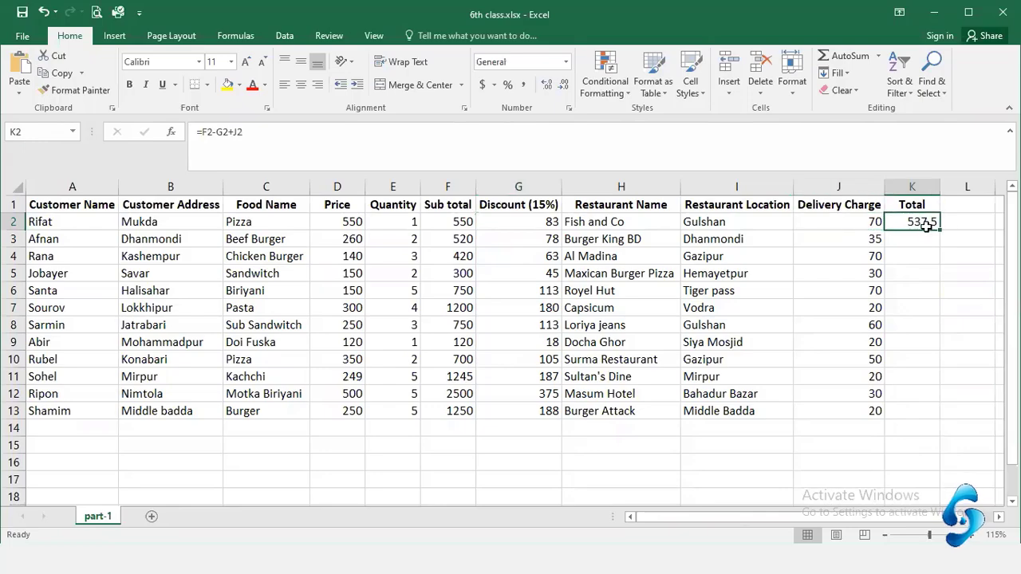
left_click(917, 240)
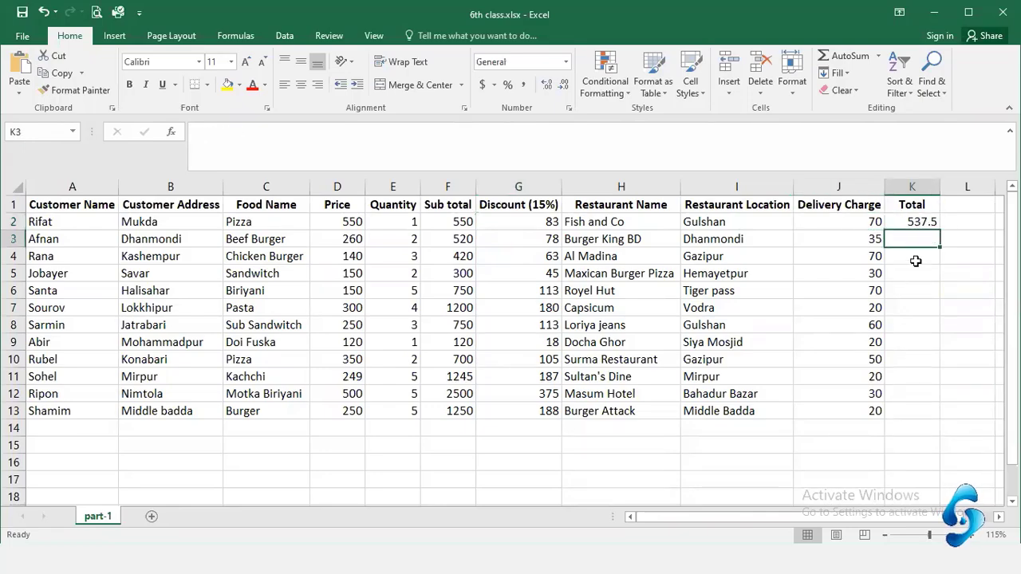
left_click(915, 263)
left_click(914, 306)
left_click(908, 243)
left_click(468, 245)
left_click(526, 243)
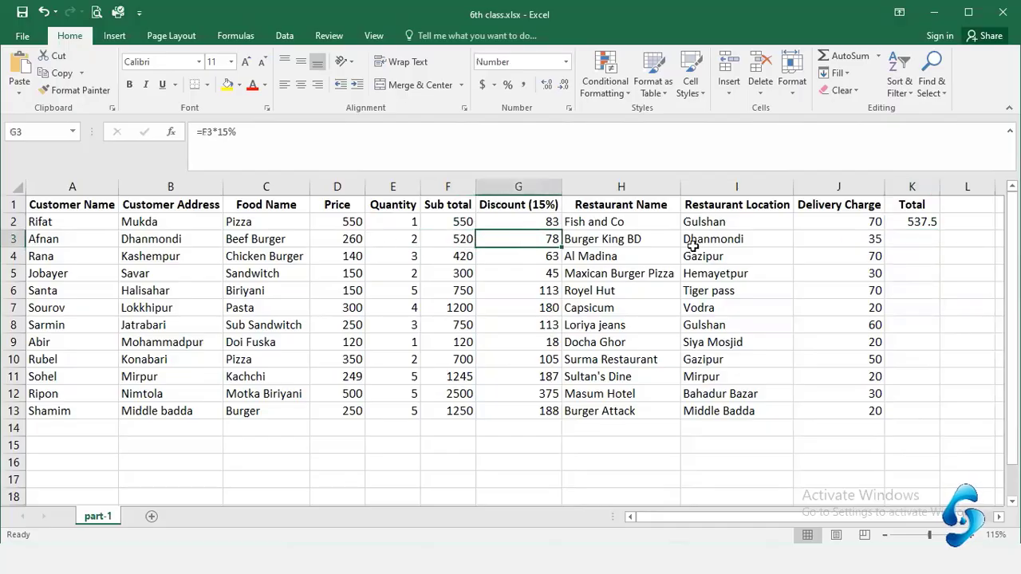
left_click(855, 244)
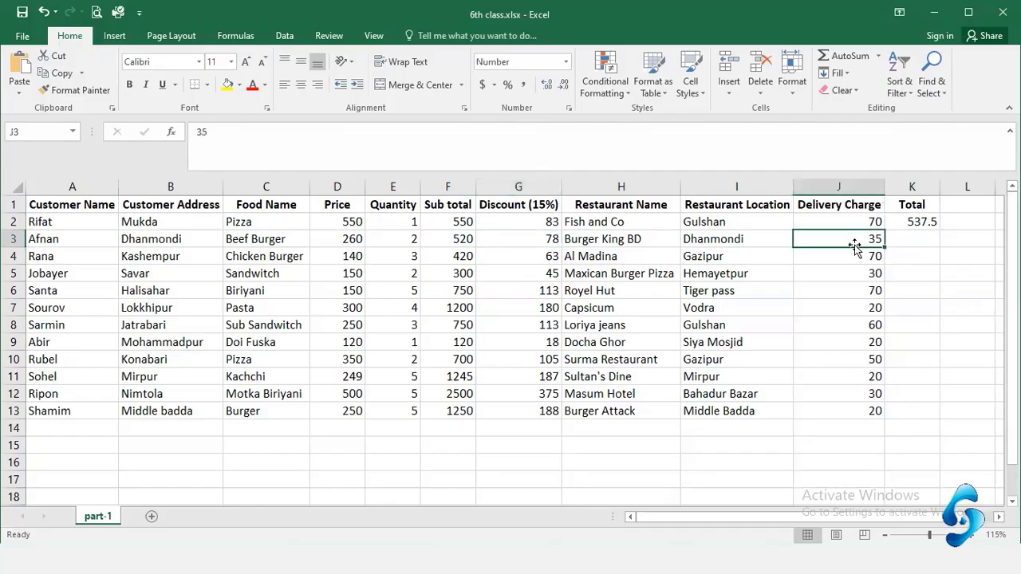
Step: Enter the formula =F3-G3+J3 in K3 for the second order's total, and clear the cell again
left_click(926, 243)
type("=")
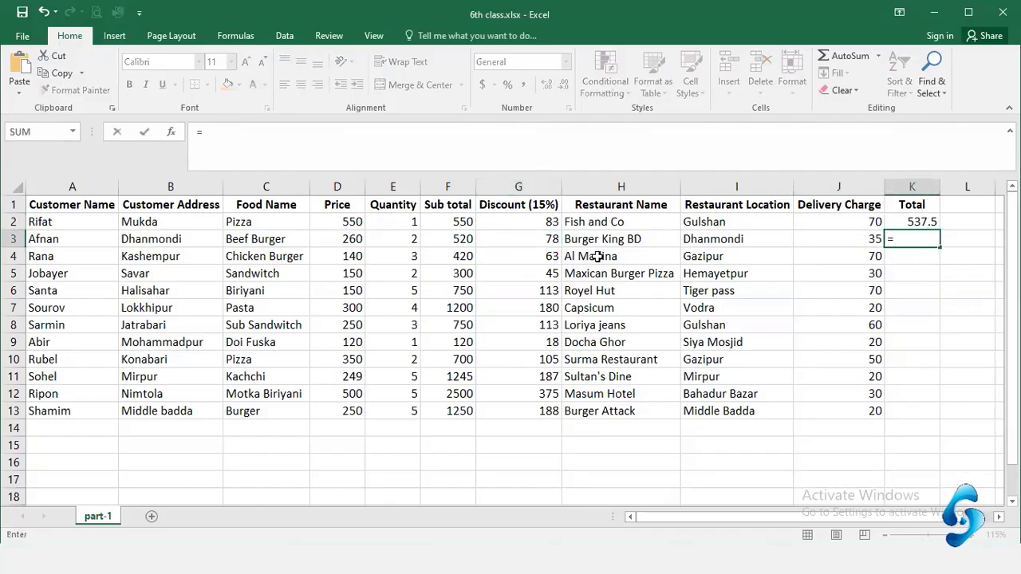
left_click(457, 238)
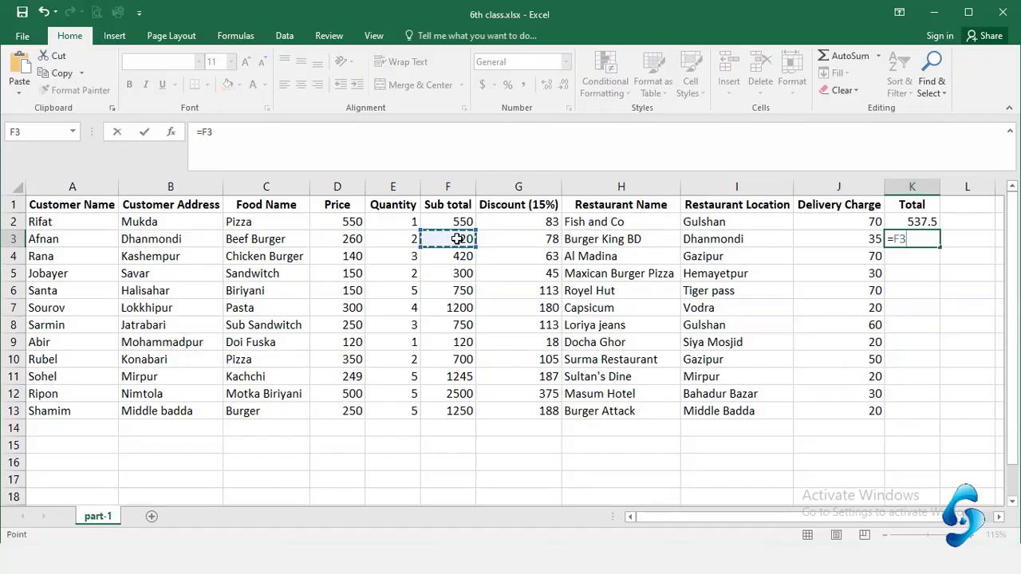
type("-")
left_click(512, 244)
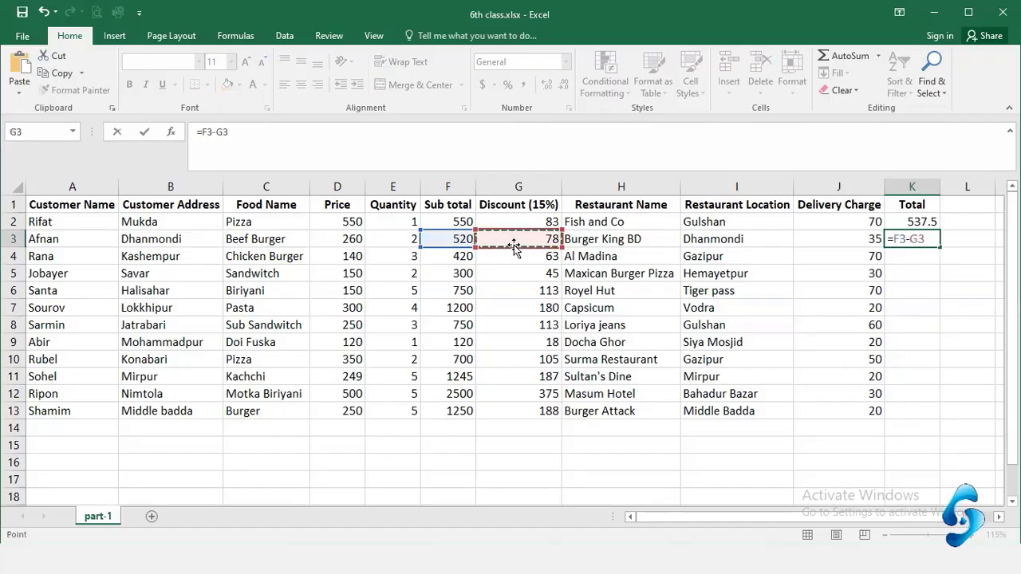
type("+")
left_click(835, 239)
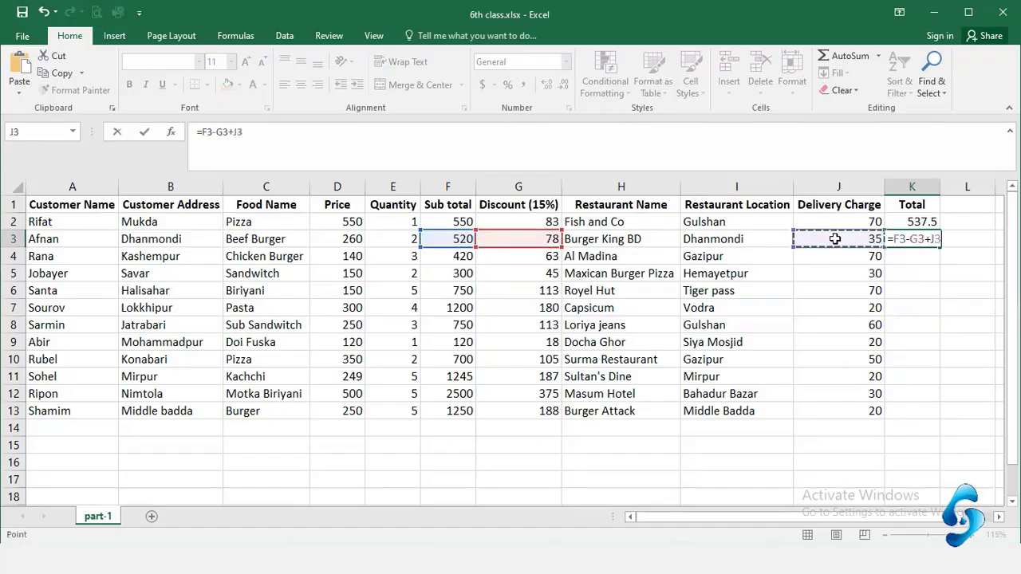
key("Return")
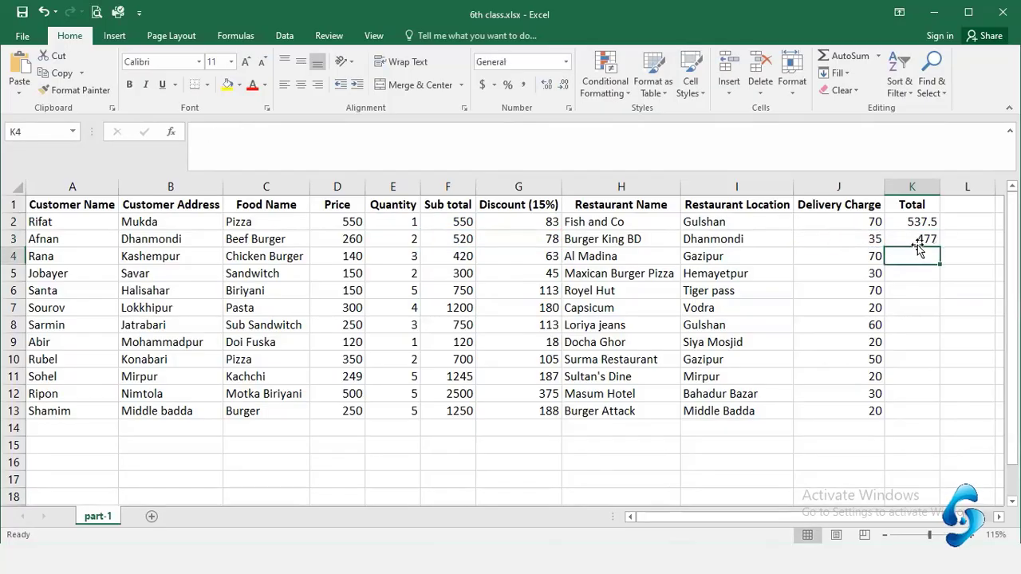
left_click(915, 241)
key("Delete")
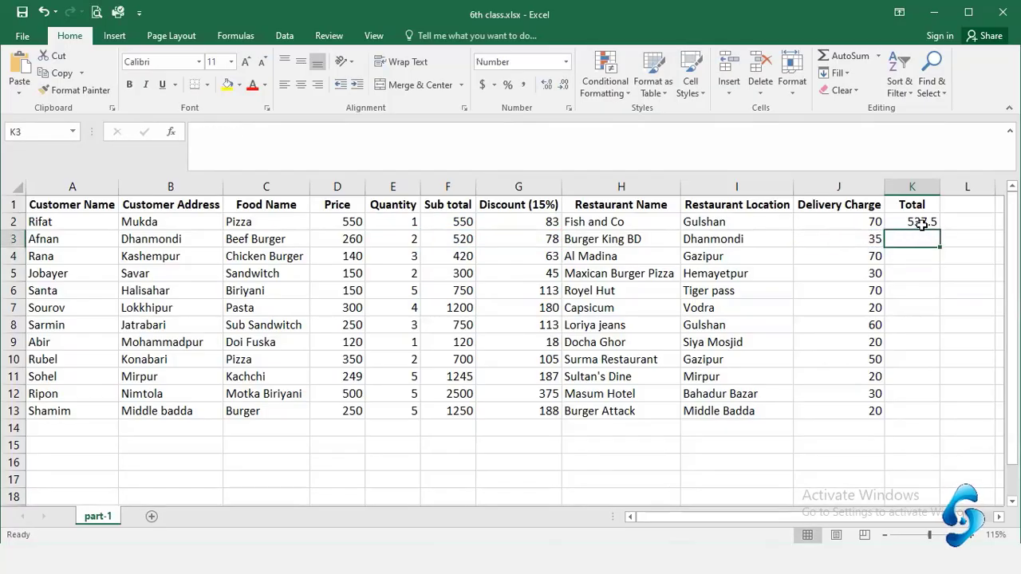
Step: Fill the total formula from K2 down to K13 and check the copied formulas
left_click(918, 222)
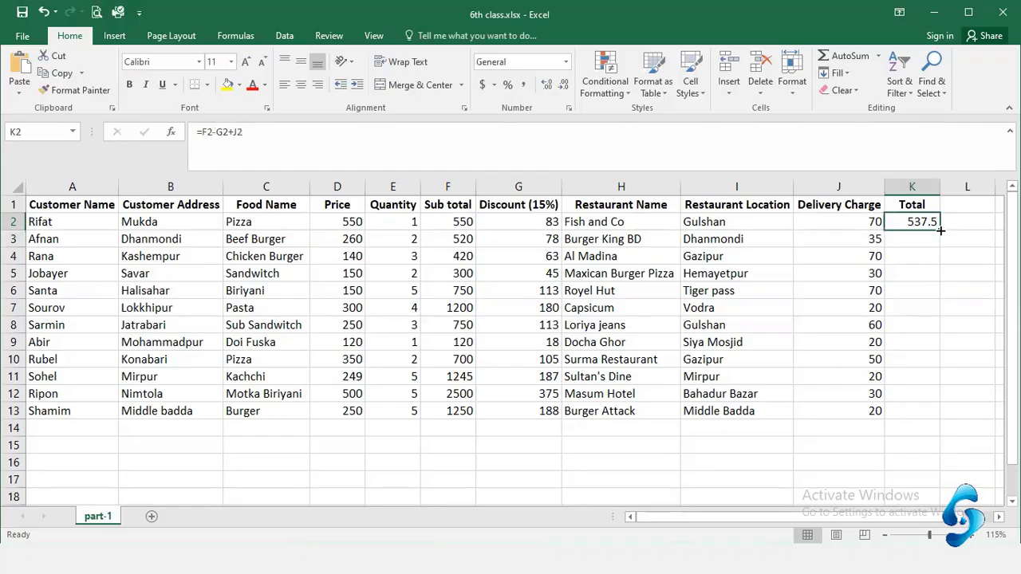
double_click(941, 230)
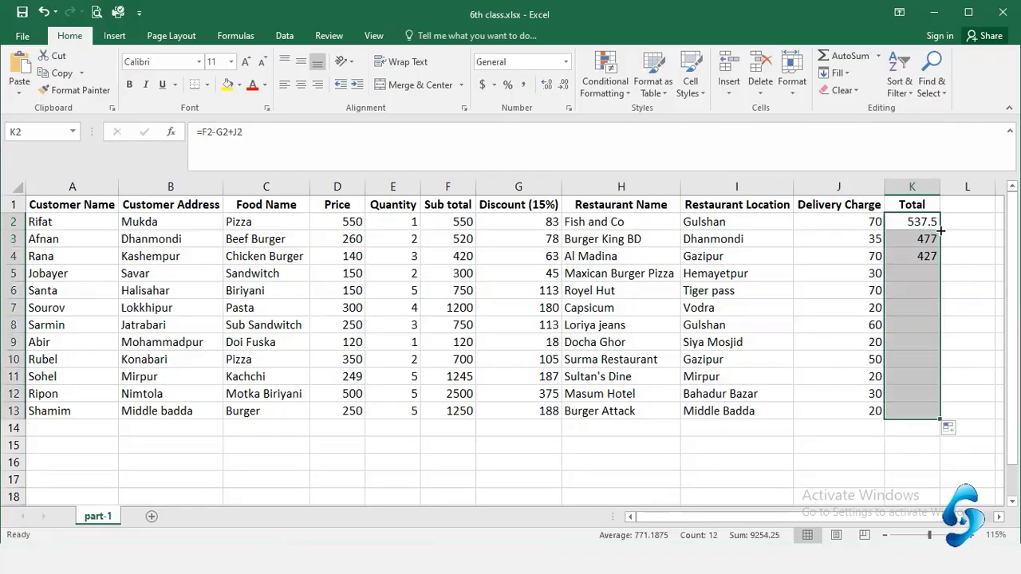
left_click(922, 324)
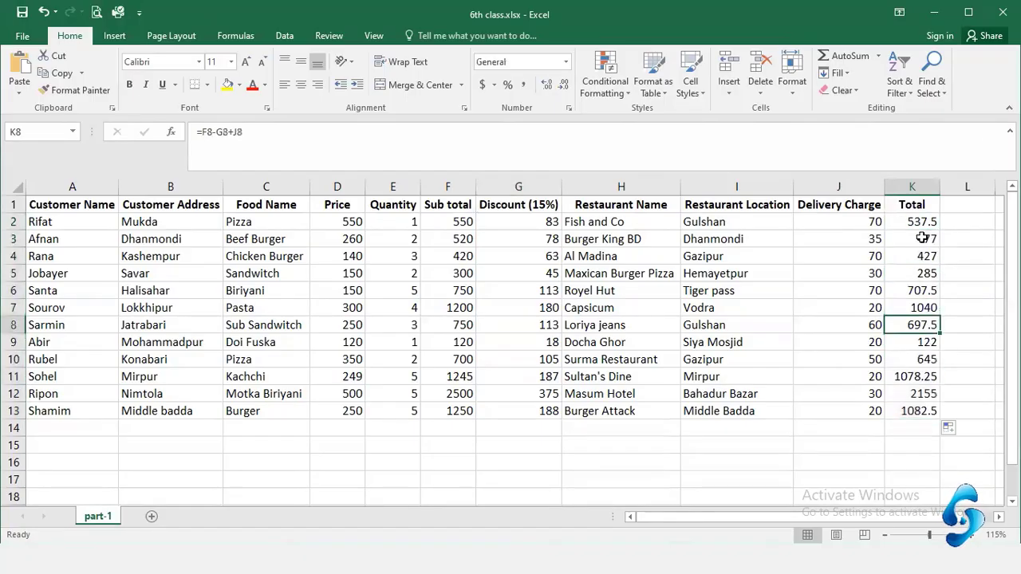
left_click_drag(922, 226, 916, 411)
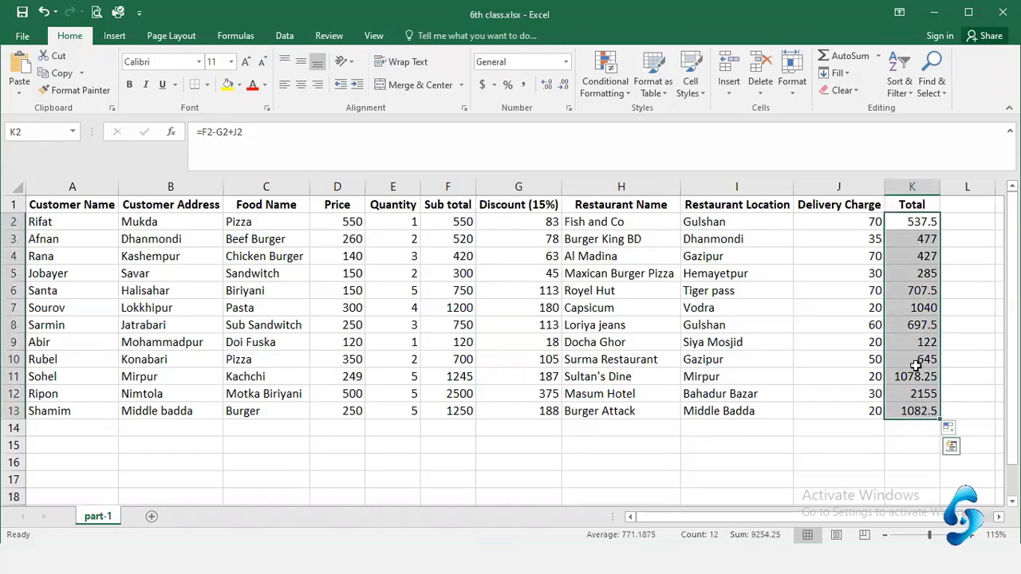
left_click(917, 289)
left_click(919, 376)
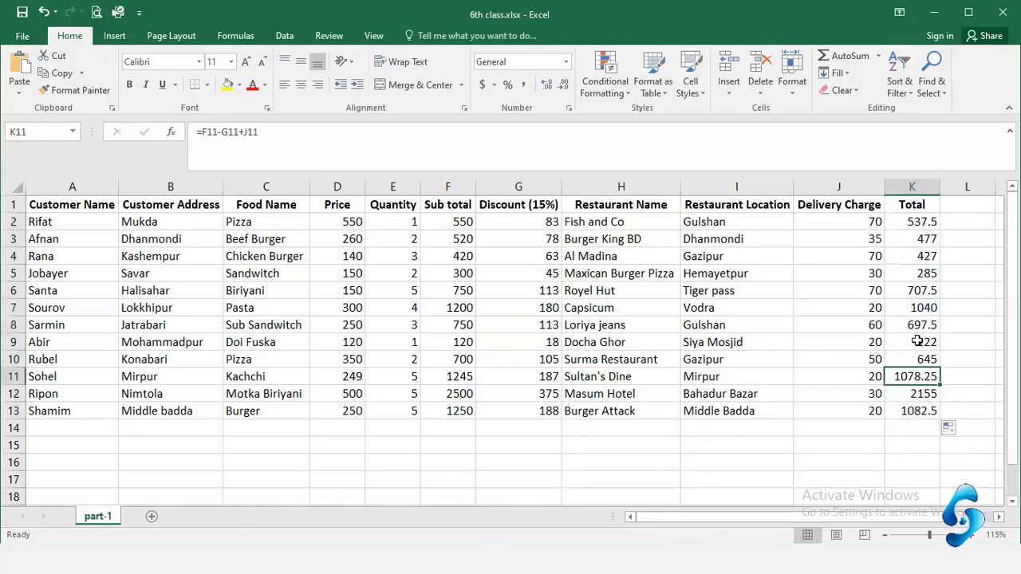
left_click(917, 325)
Step: Format the totals in K2:K13 to display as whole numbers without decimals
left_click_drag(917, 225, 904, 413)
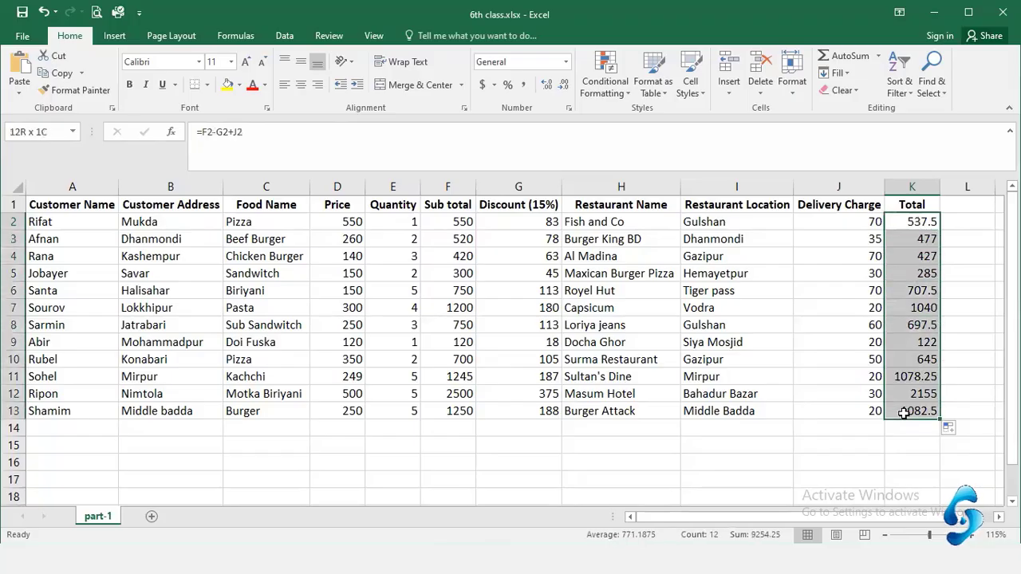
left_click(562, 89)
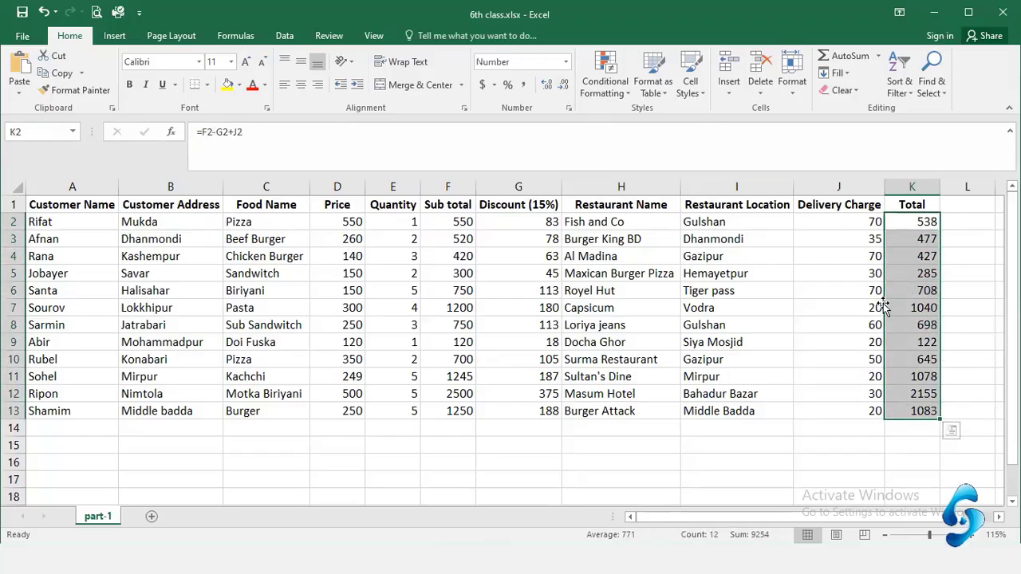
left_click(898, 326)
Step: Review the completed order table in A2:K13, from the customer names to the rounded totals
left_click_drag(918, 223, 919, 413)
left_click(714, 348)
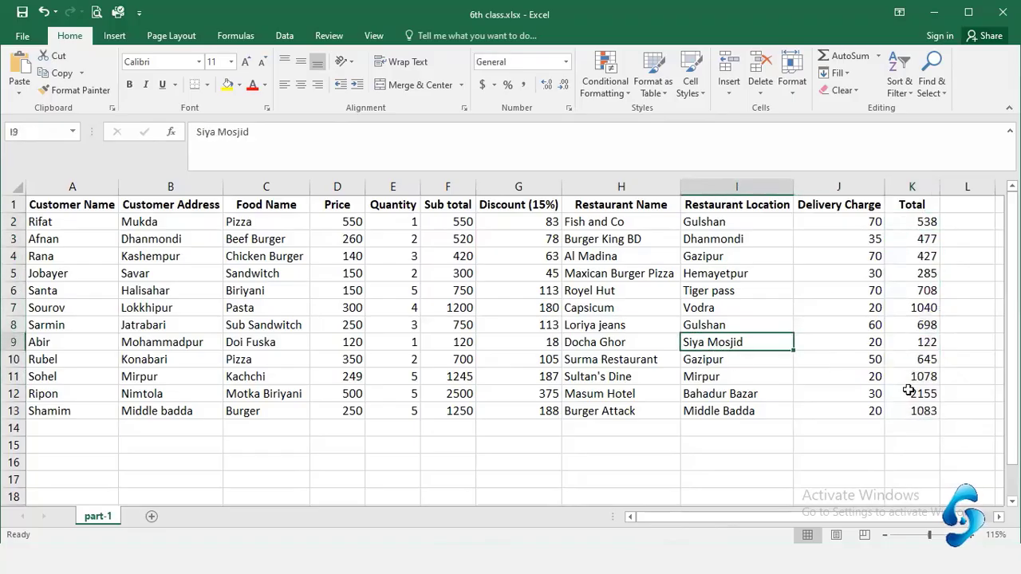
left_click(925, 410)
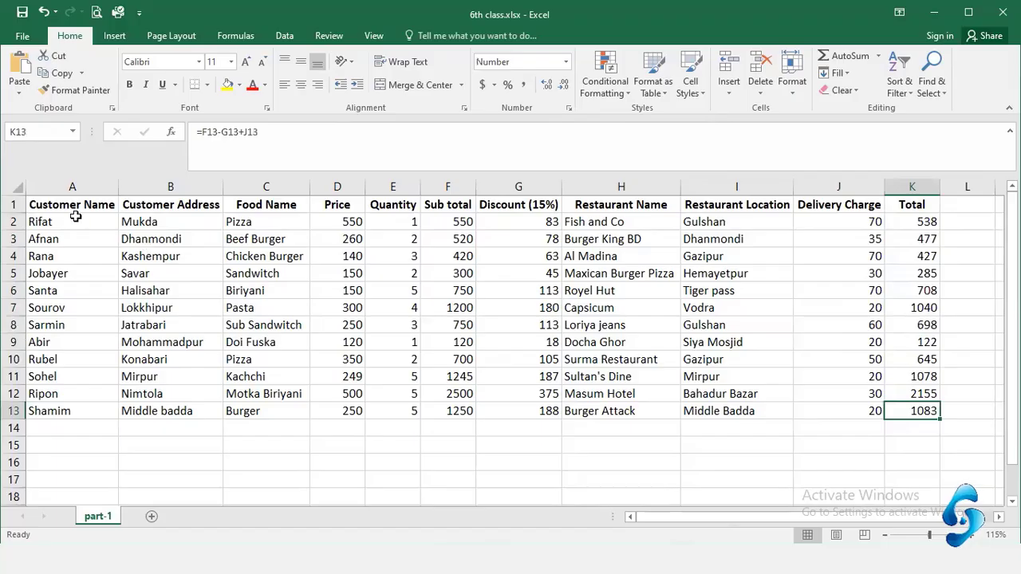
left_click_drag(71, 219, 897, 407)
left_click(814, 391)
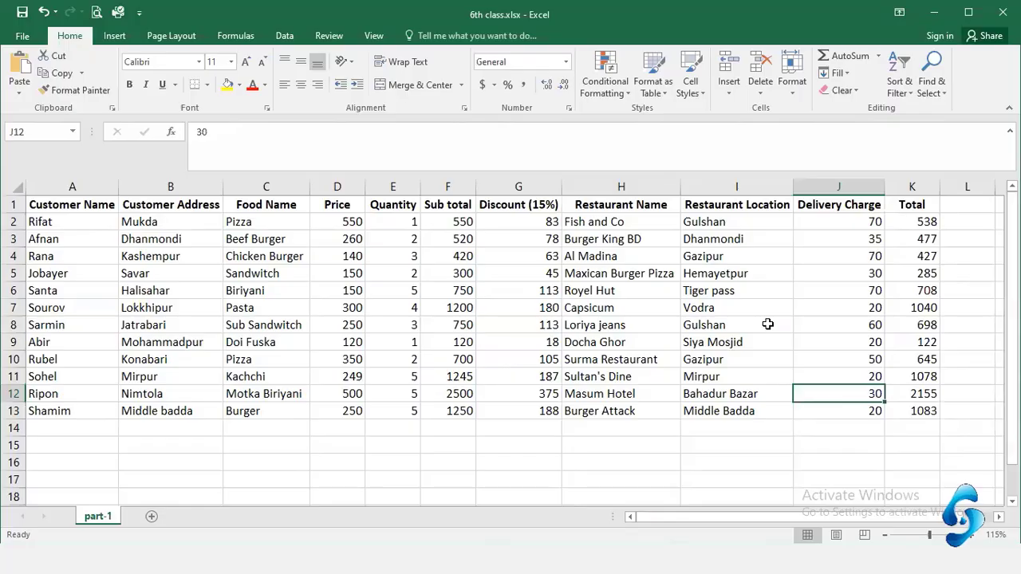
left_click(96, 221)
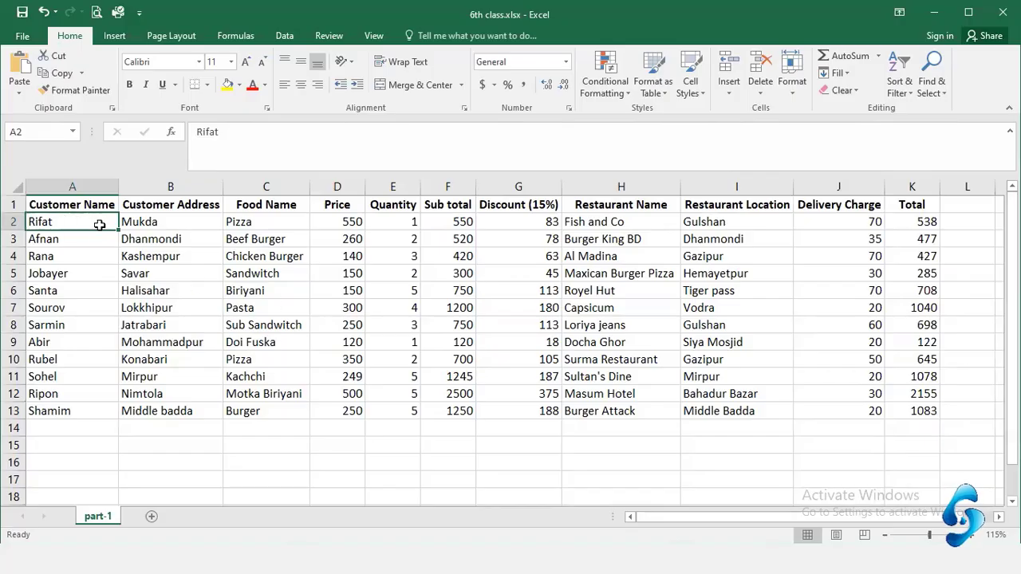
Step: Centre the contents of the order data in A2:K13 horizontally
left_click_drag(99, 225, 910, 410)
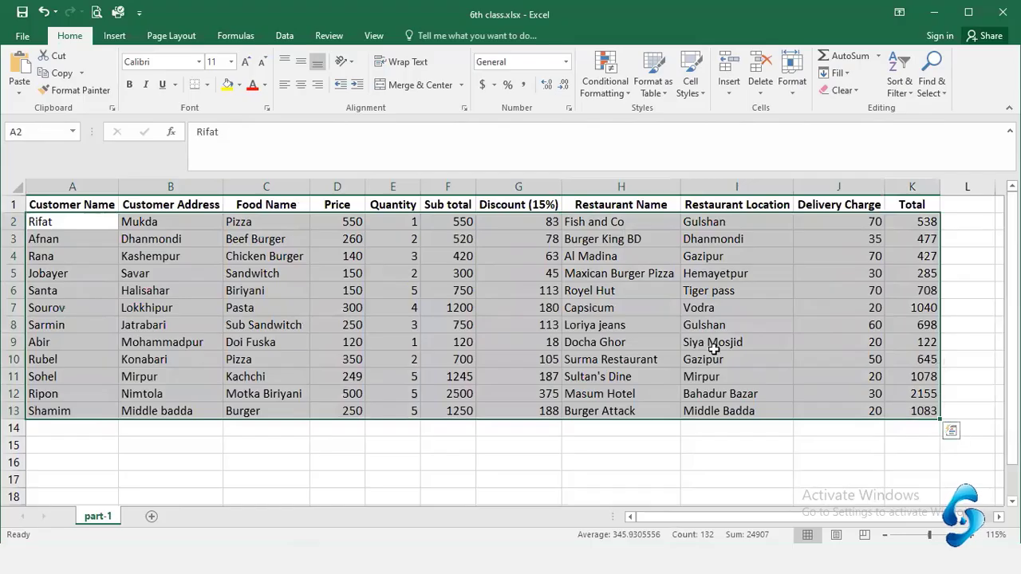
left_click(301, 90)
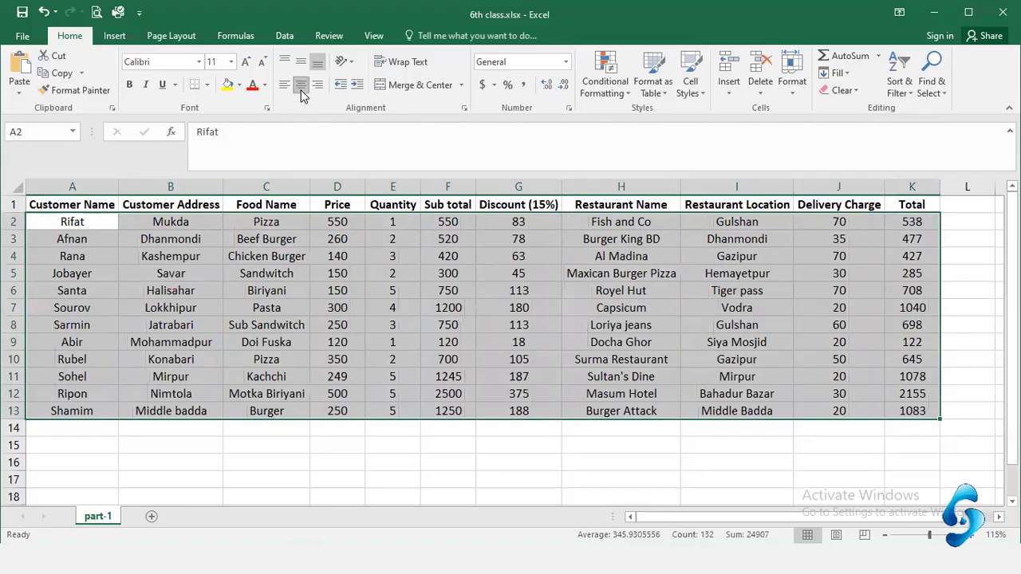
left_click(448, 342)
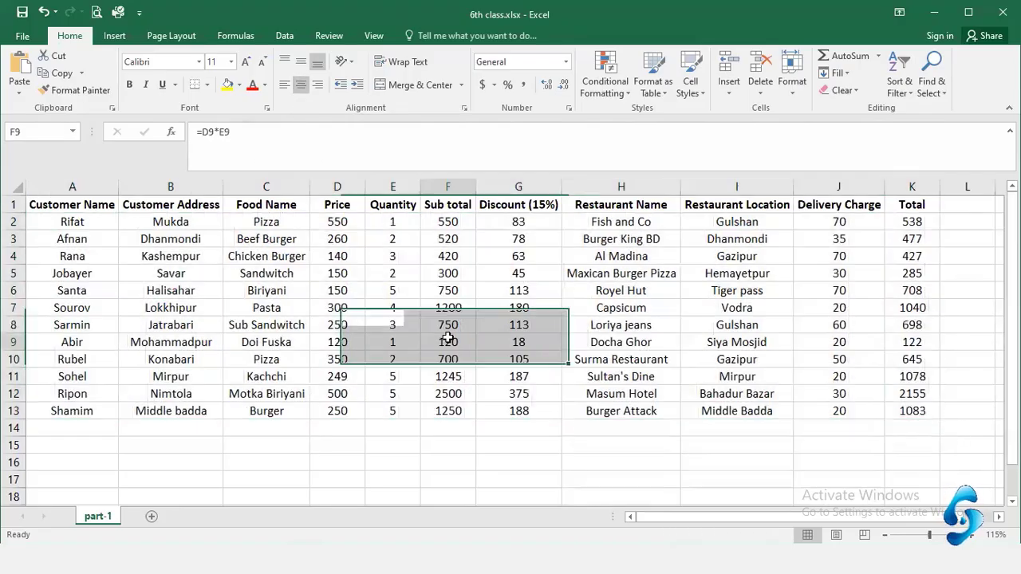
left_click(209, 323)
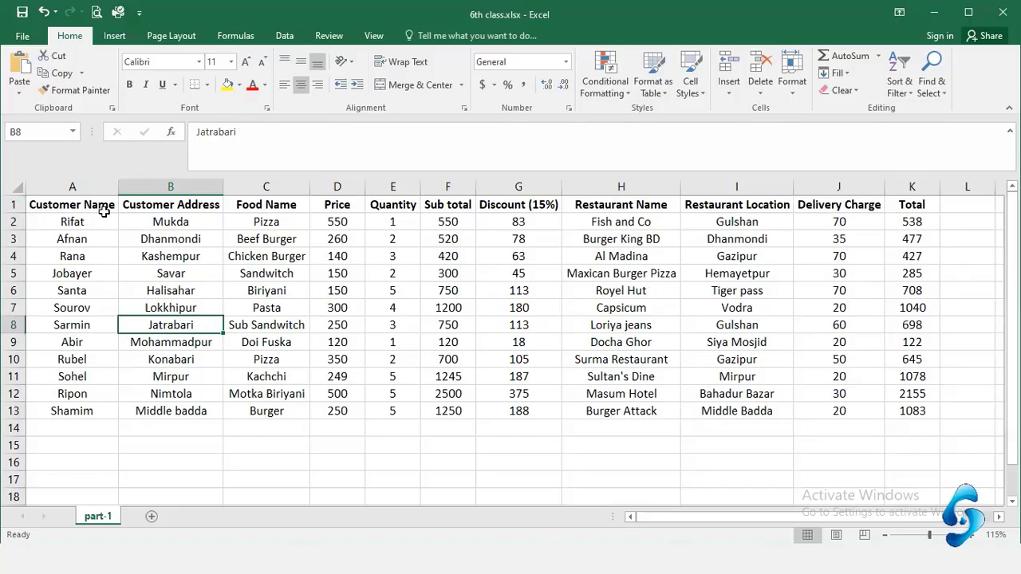
Step: Insert a blank row above the table's header row
left_click_drag(104, 206, 450, 206)
left_click(233, 291)
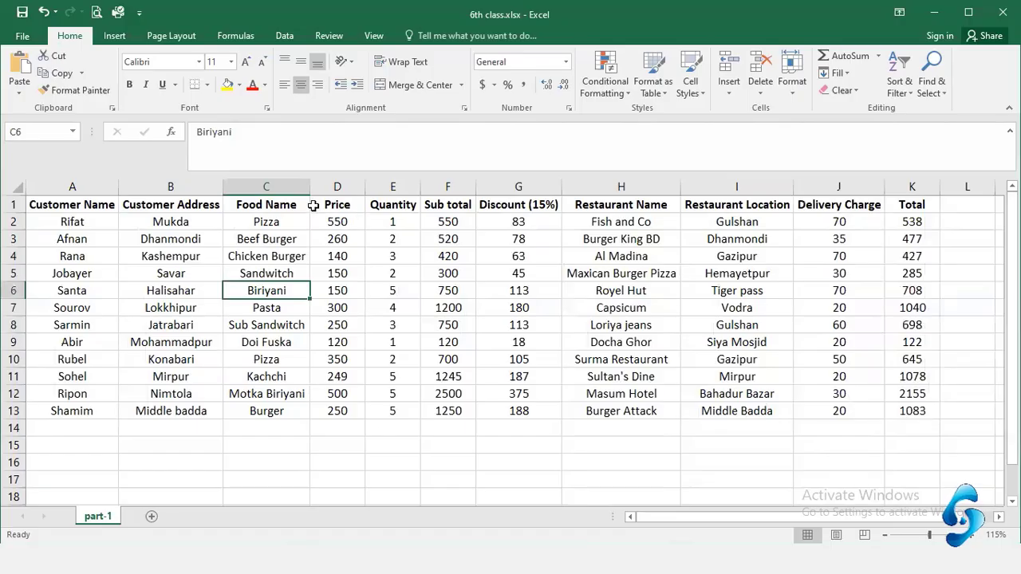
left_click(316, 242)
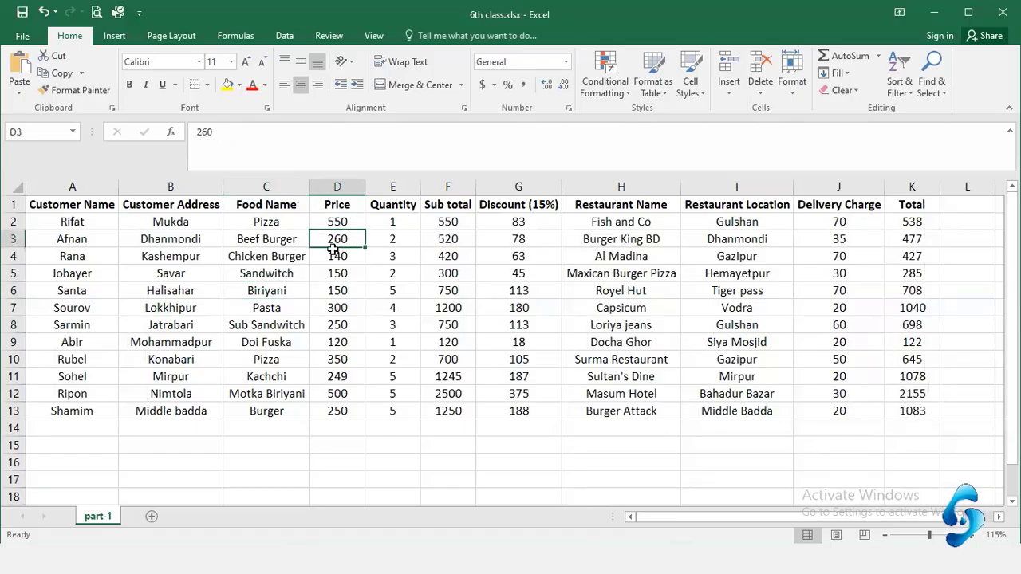
right_click(13, 205)
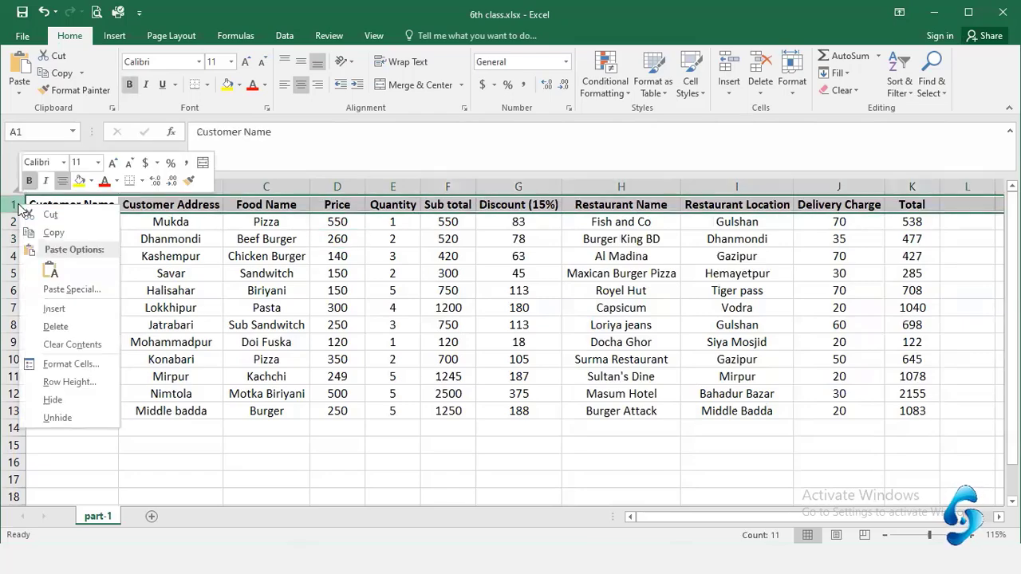
left_click(54, 311)
left_click(279, 256)
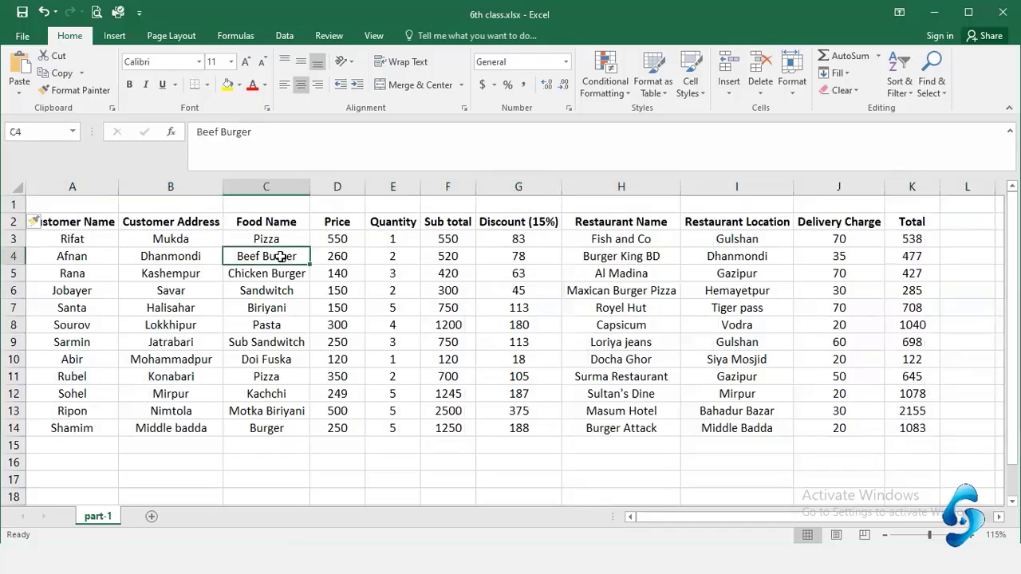
Step: Enter the title Food Panda in cell B1 of the blank row above the headers
left_click(213, 205)
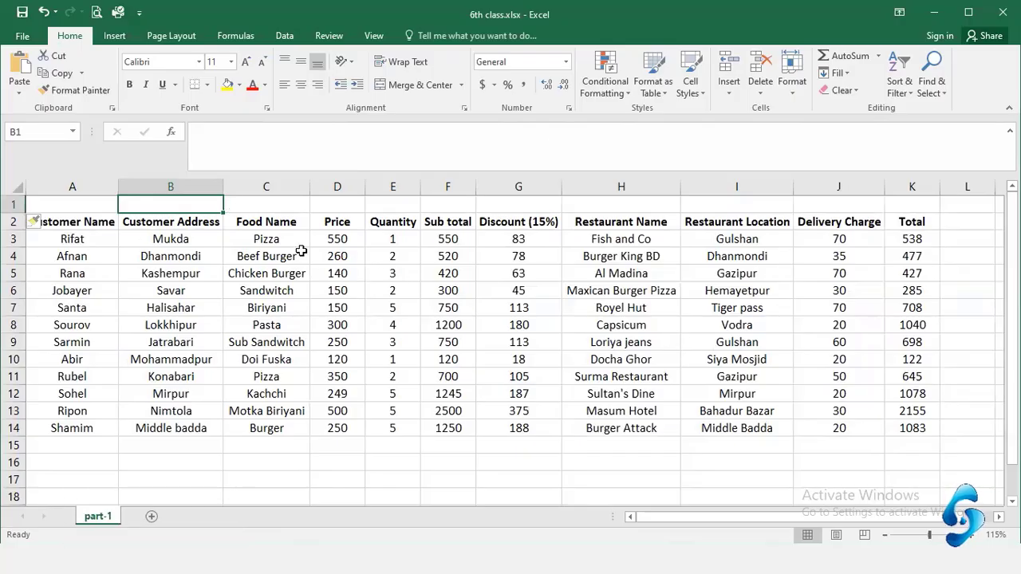
type("Foo")
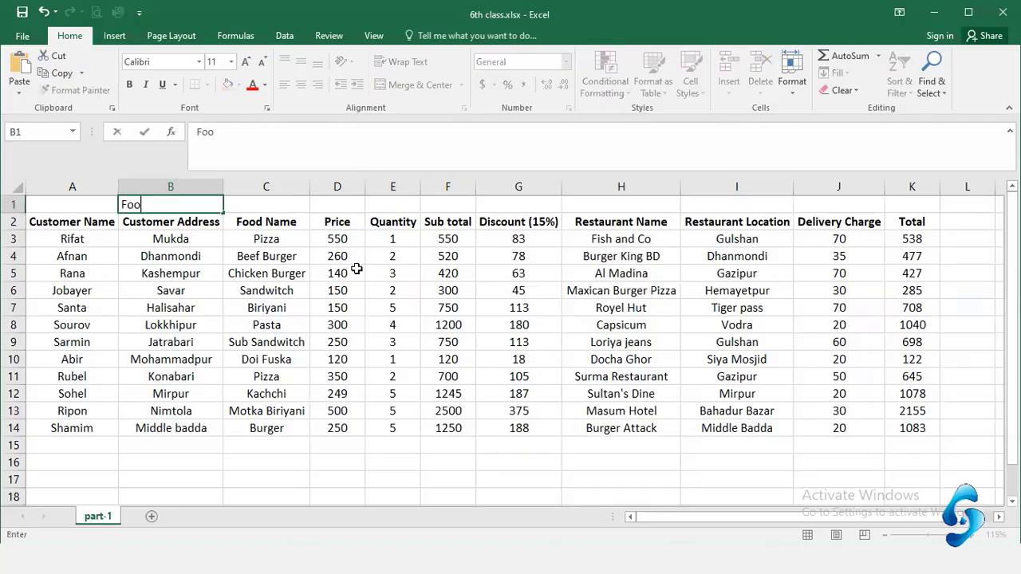
type("d Panda")
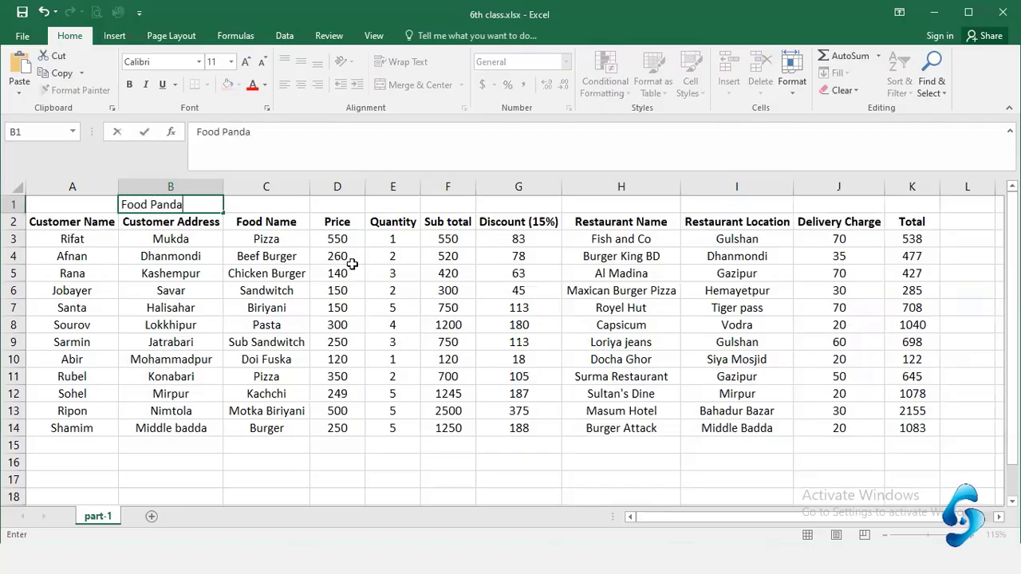
left_click(352, 270)
Step: Try centre, right and left alignment on the Food Panda title in B1
left_click(165, 207)
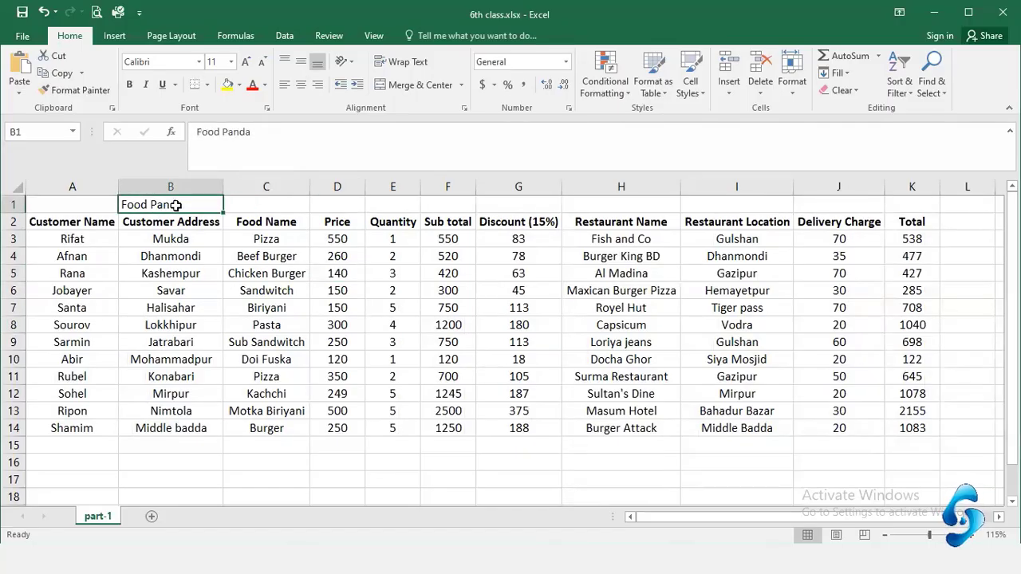
left_click(301, 84)
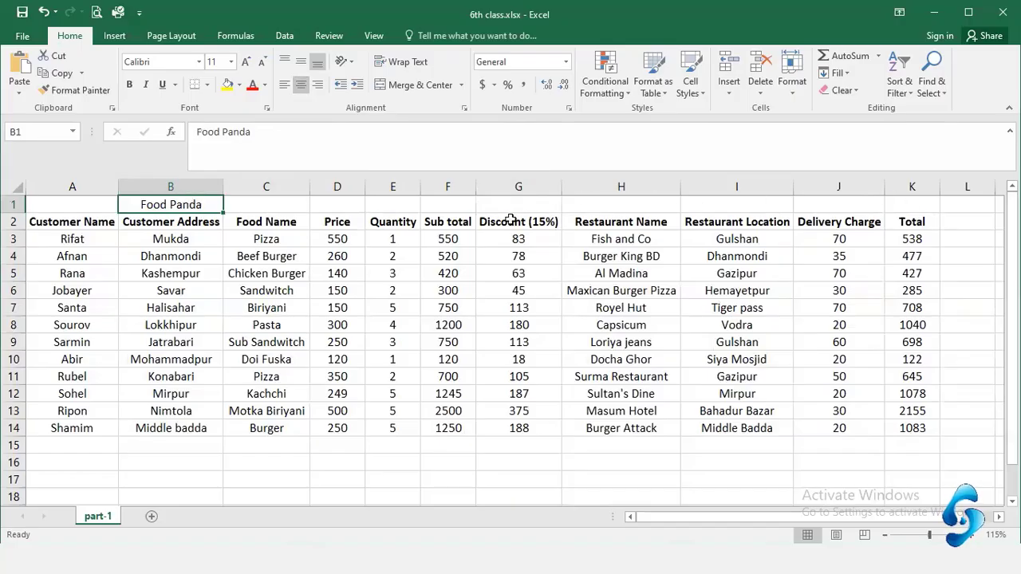
left_click(318, 84)
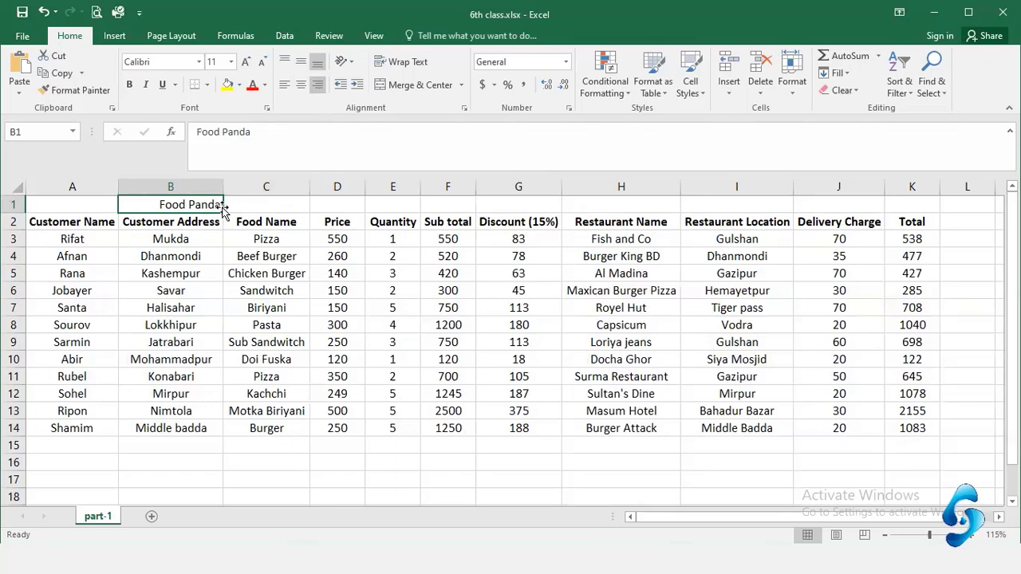
left_click(284, 85)
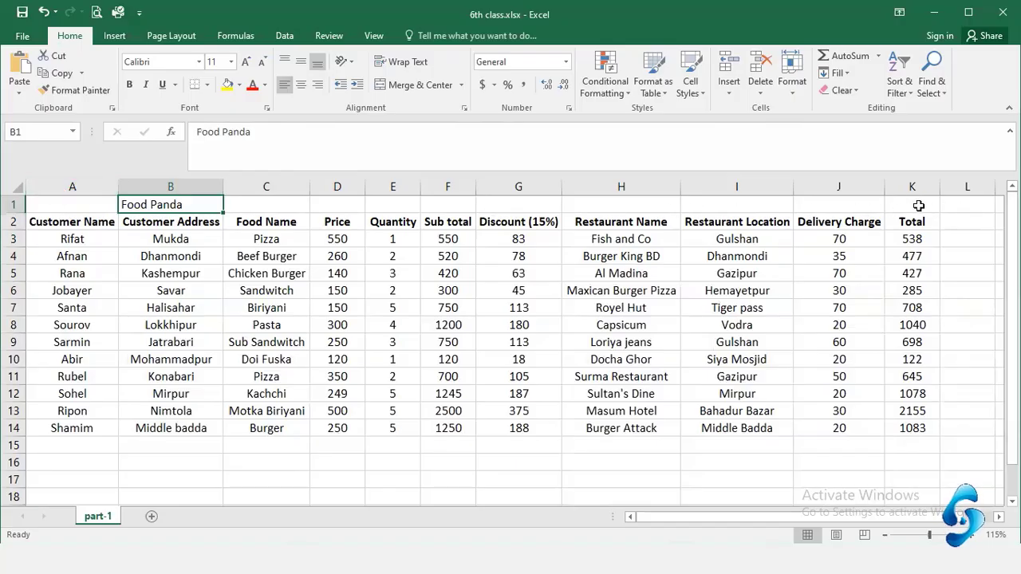
Step: Merge and centre the Food Panda title across A1:K1 and enlarge its font size to 16
left_click_drag(914, 204, 64, 205)
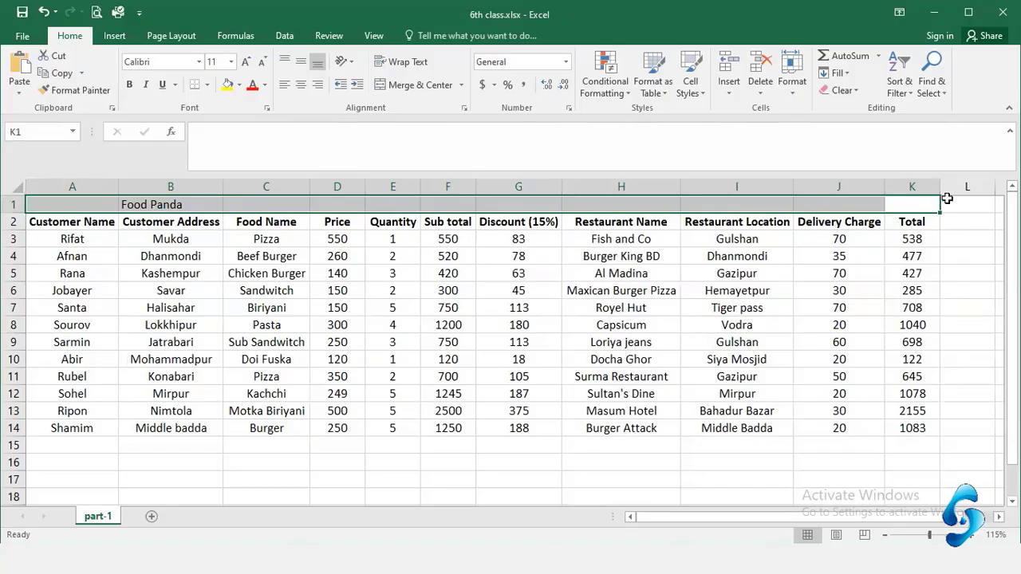
left_click(410, 86)
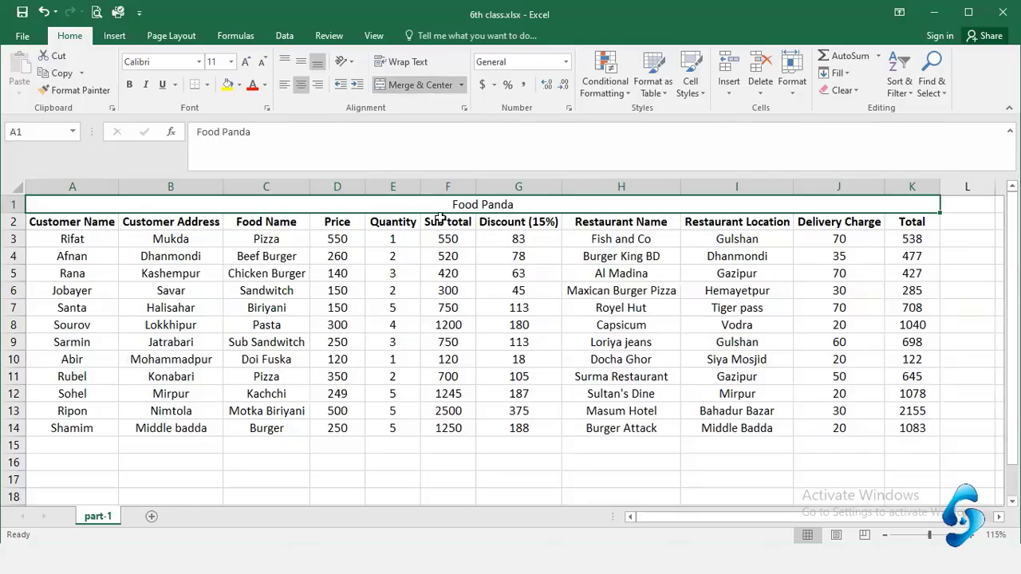
left_click(245, 62)
left_click(246, 62)
left_click(246, 62)
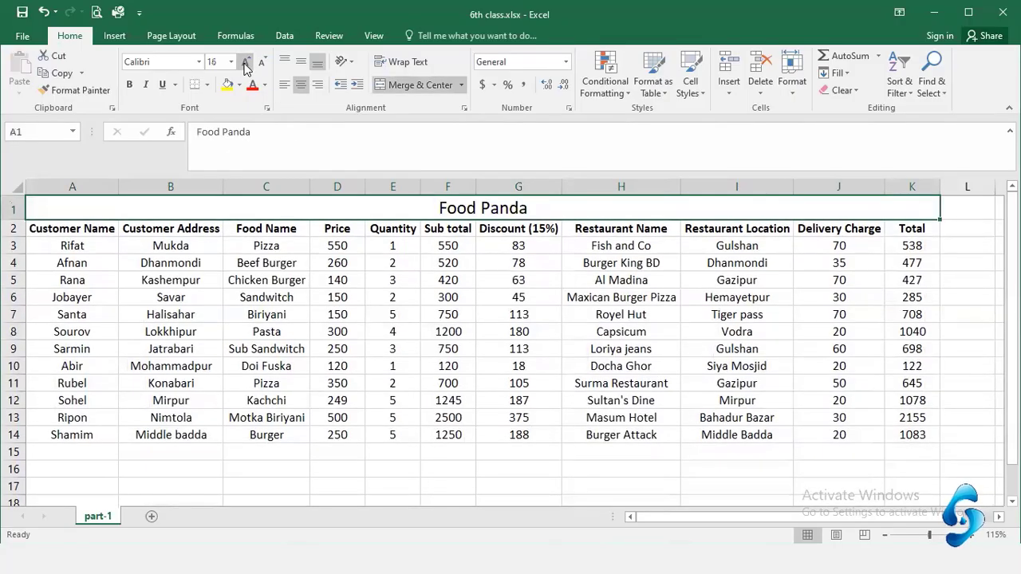
Step: Change the Food Panda title's font to Arial Black and its size to 18
left_click(199, 62)
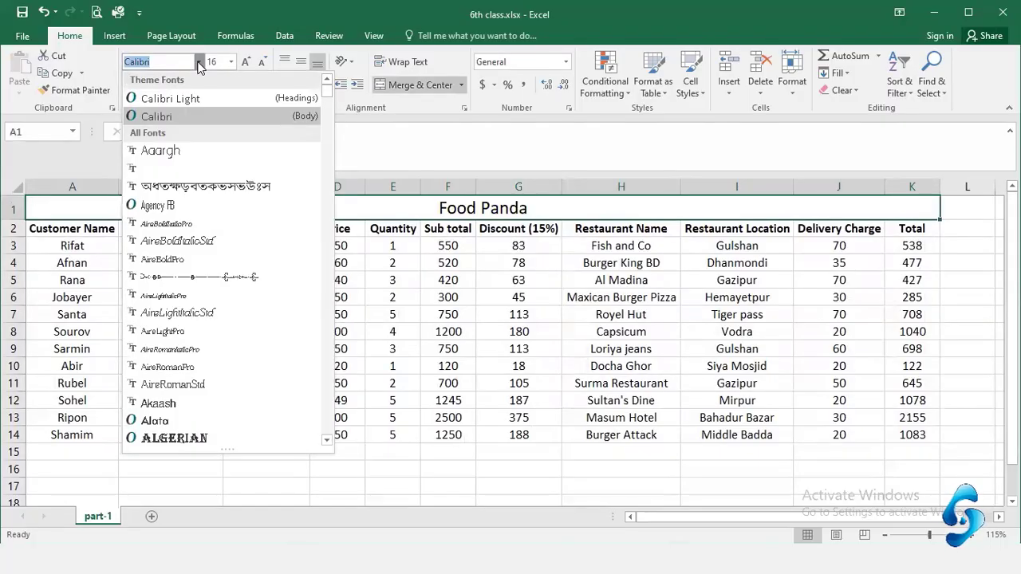
scroll(215, 299, "down", 2)
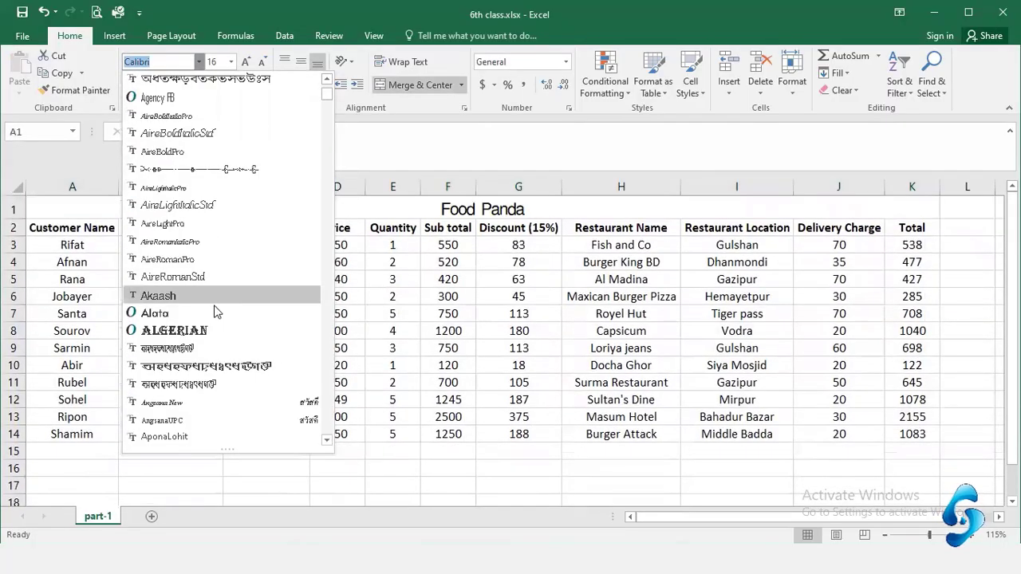
scroll(213, 319, "down", 3)
scroll(215, 332, "down", 2)
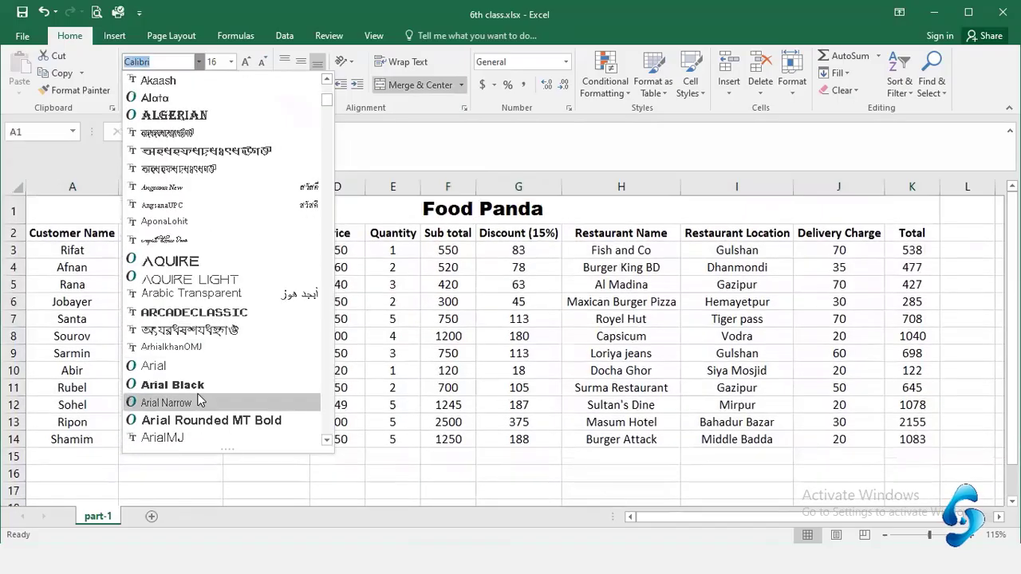
left_click(193, 386)
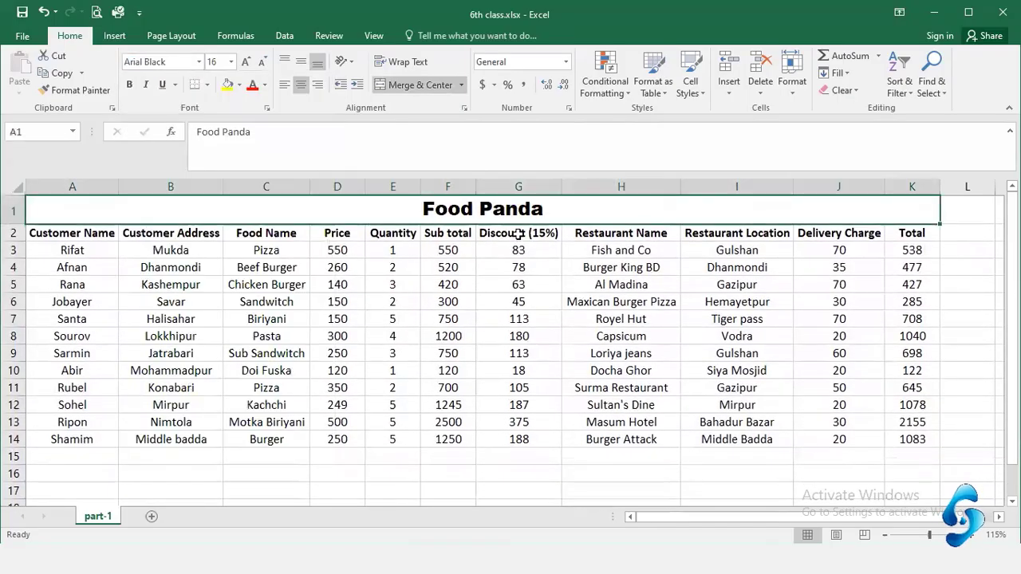
left_click(247, 62)
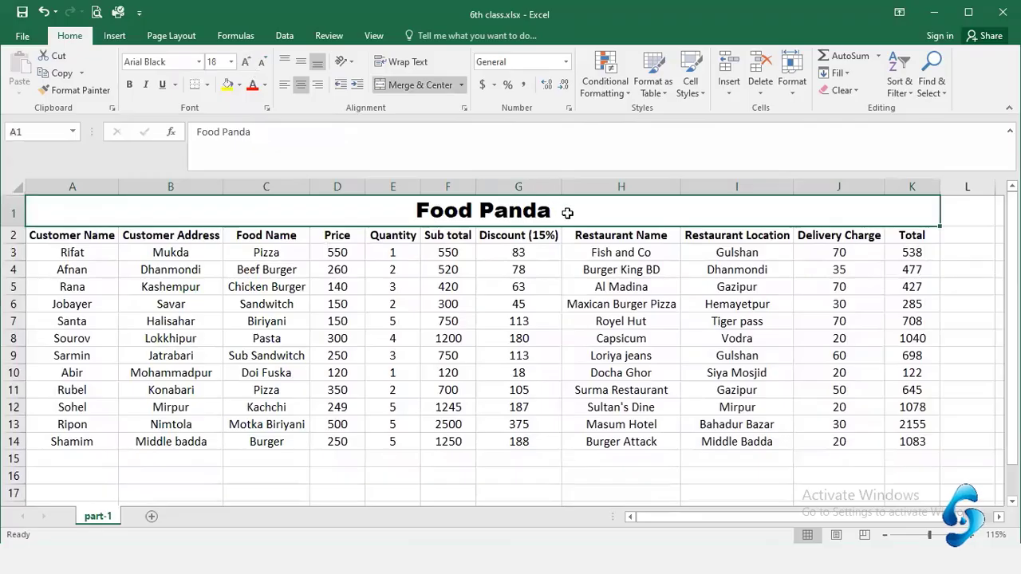
left_click(436, 282)
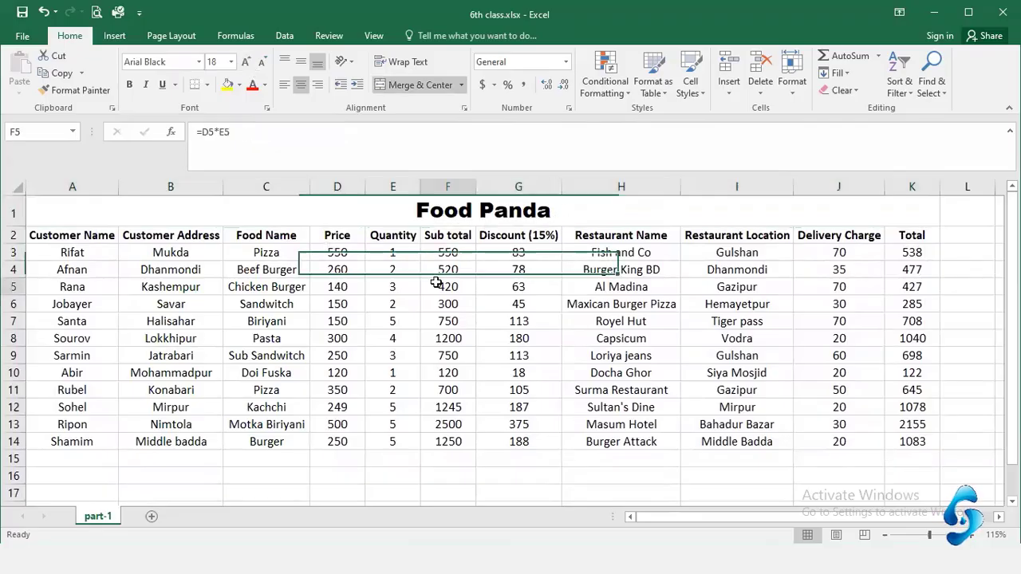
Step: Middle-align the Food Panda title vertically and fill its merged cell with dark gold
left_click(325, 211)
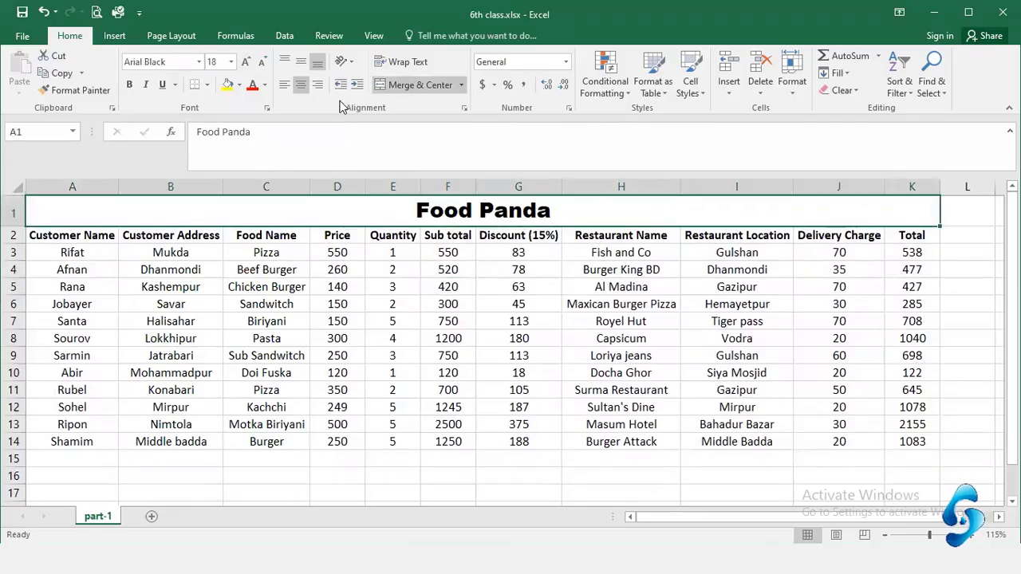
left_click(301, 62)
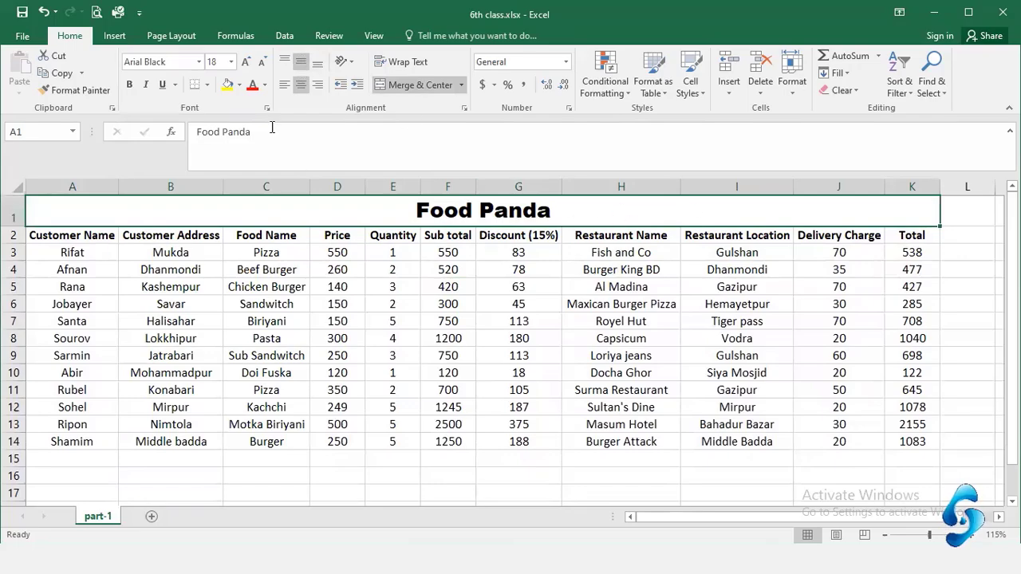
left_click(406, 207)
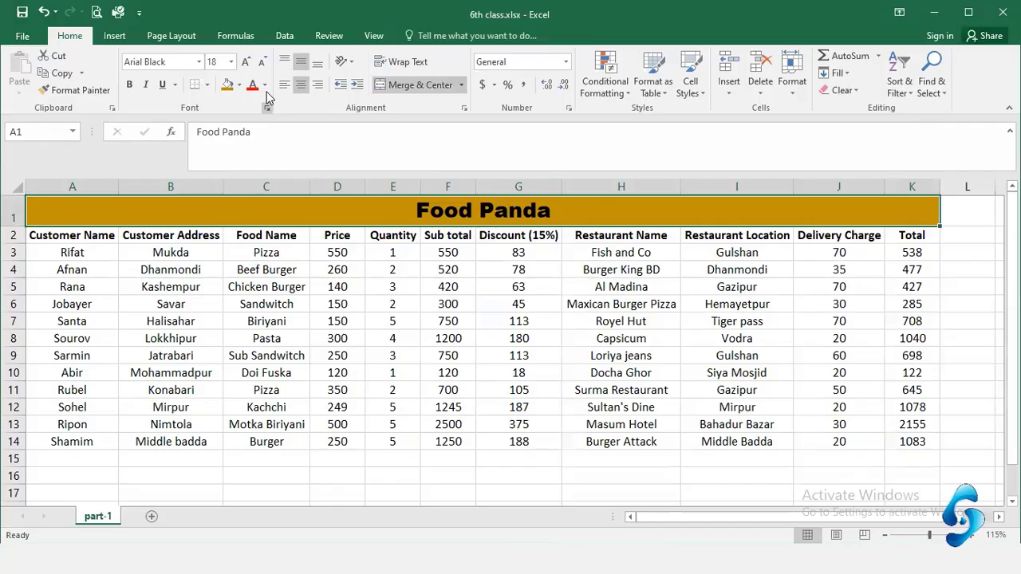
Step: Open the custom fill colours for the Food Panda title and try several standard pink, orange and red shades, ending on bright red
left_click(239, 84)
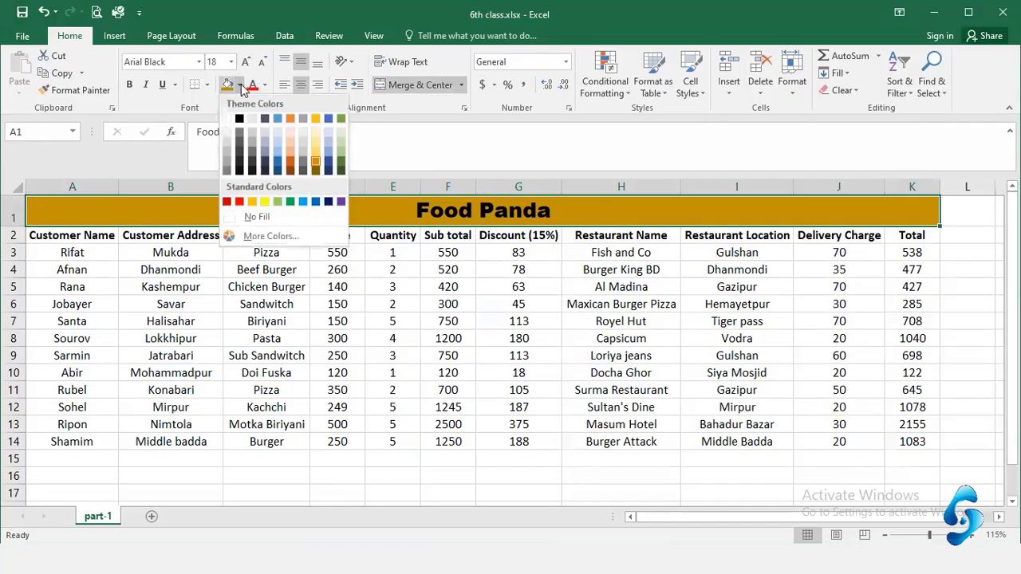
left_click(306, 242)
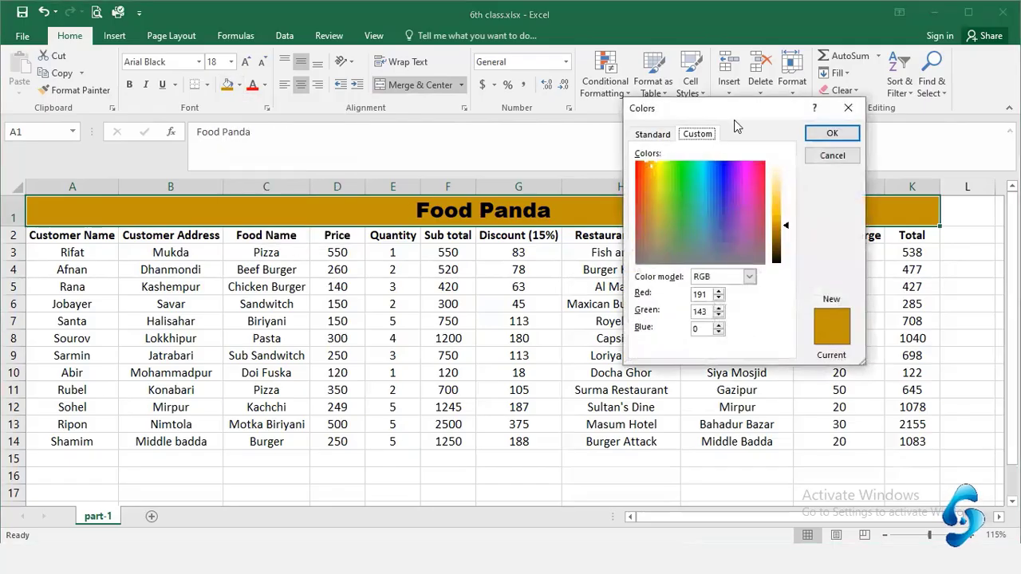
left_click(659, 133)
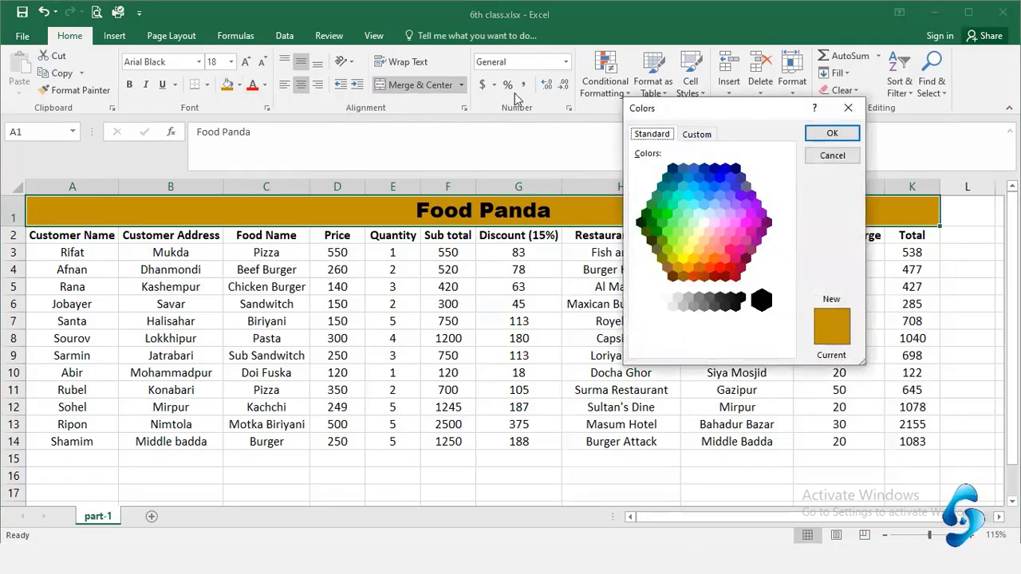
left_click_drag(742, 108, 508, 95)
left_click(473, 223)
left_click(485, 234)
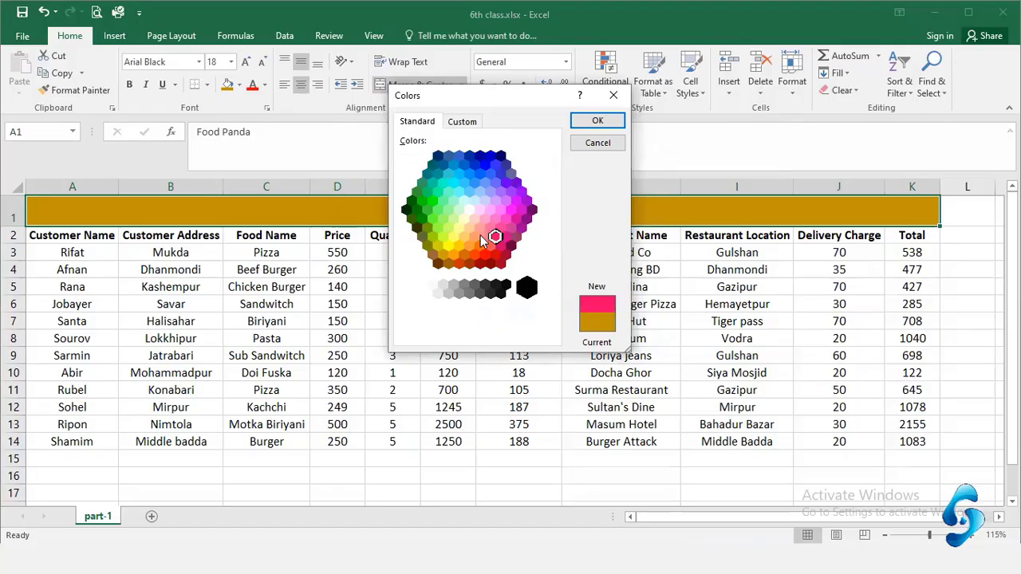
left_click(494, 235)
left_click(489, 246)
left_click(486, 223)
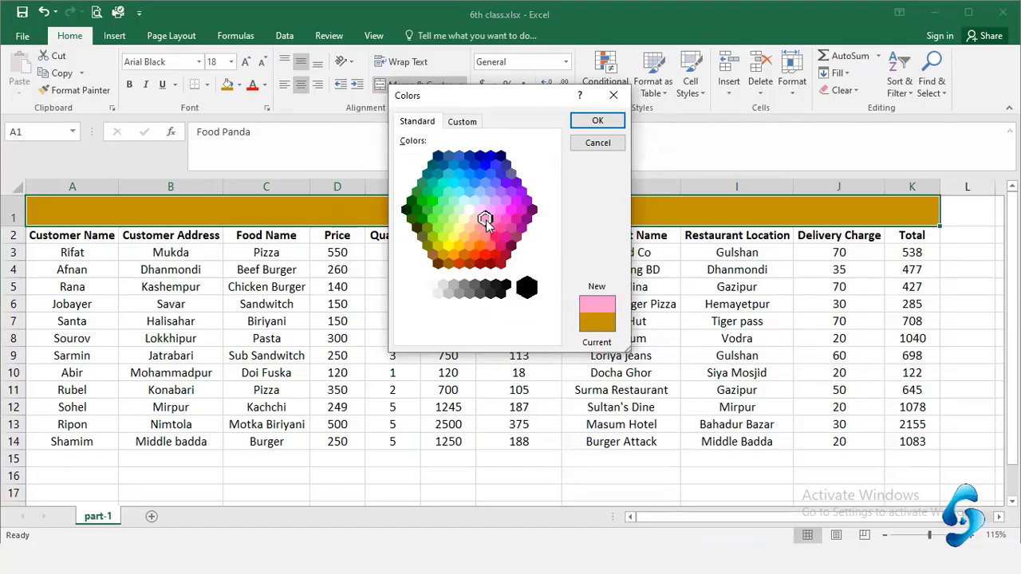
left_click(490, 231)
left_click(480, 248)
left_click(484, 254)
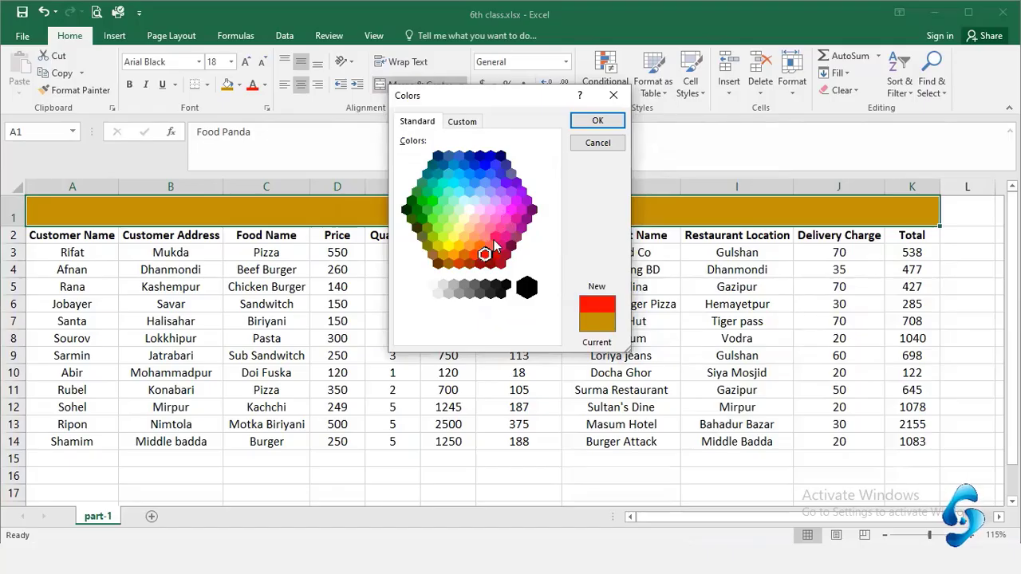
left_click(504, 236)
left_click(505, 218)
left_click(495, 219)
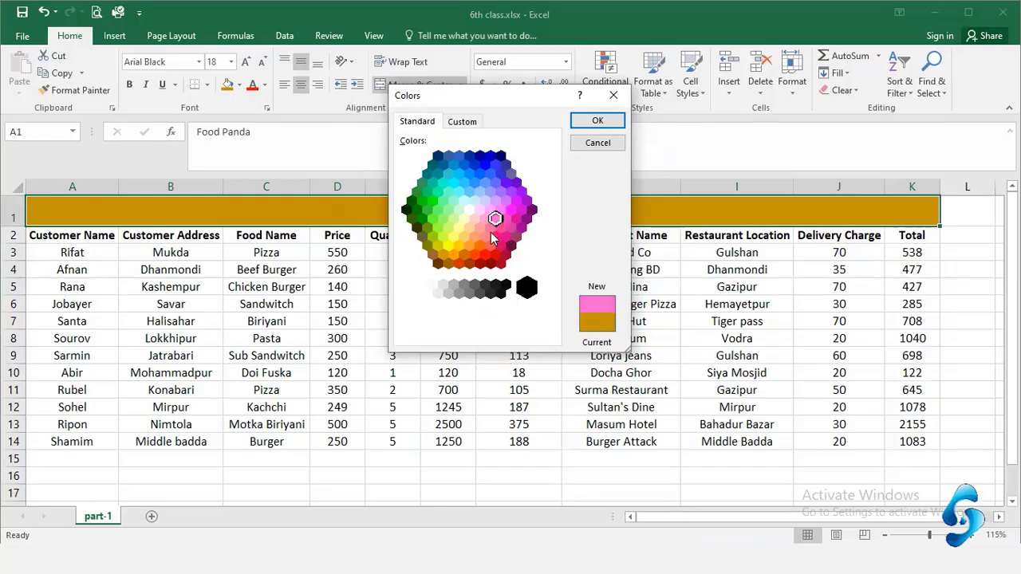
left_click(480, 247)
left_click(484, 255)
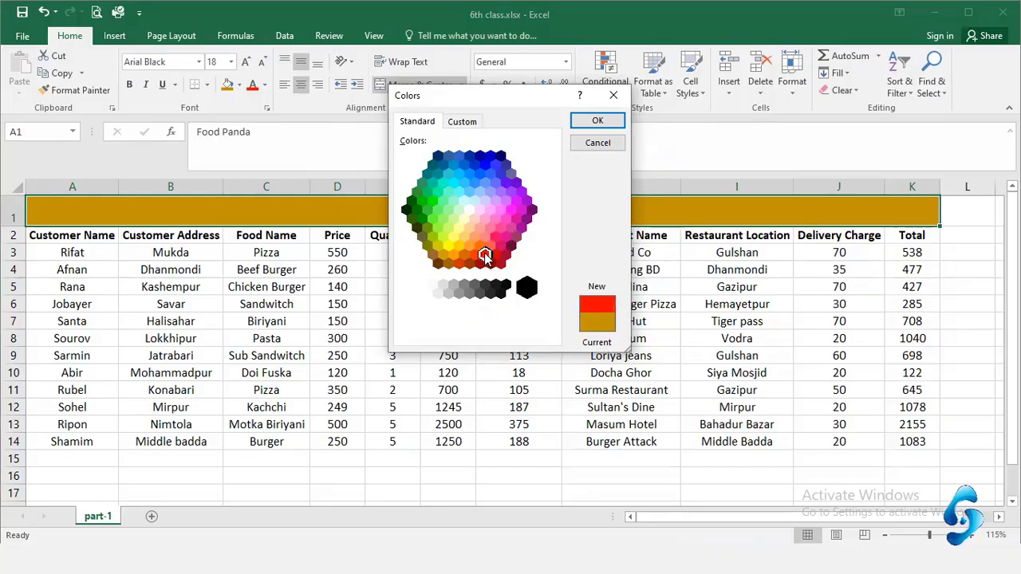
Step: Set the custom colour's blue value to 127 and apply the resulting pink, RGB 255, 0, 127, as the title's fill
left_click(463, 122)
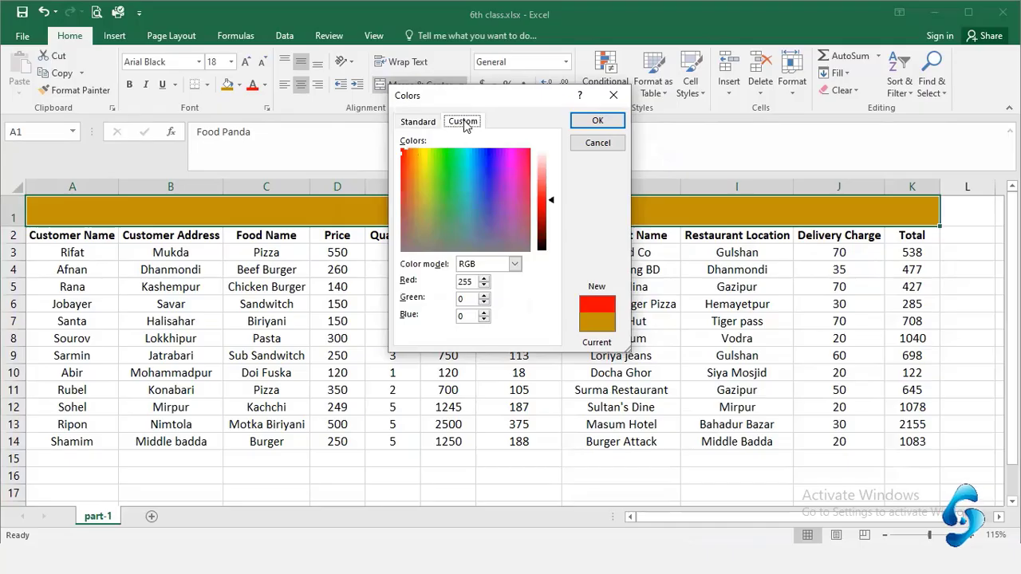
left_click(418, 122)
left_click(454, 124)
double_click(468, 315)
type("127")
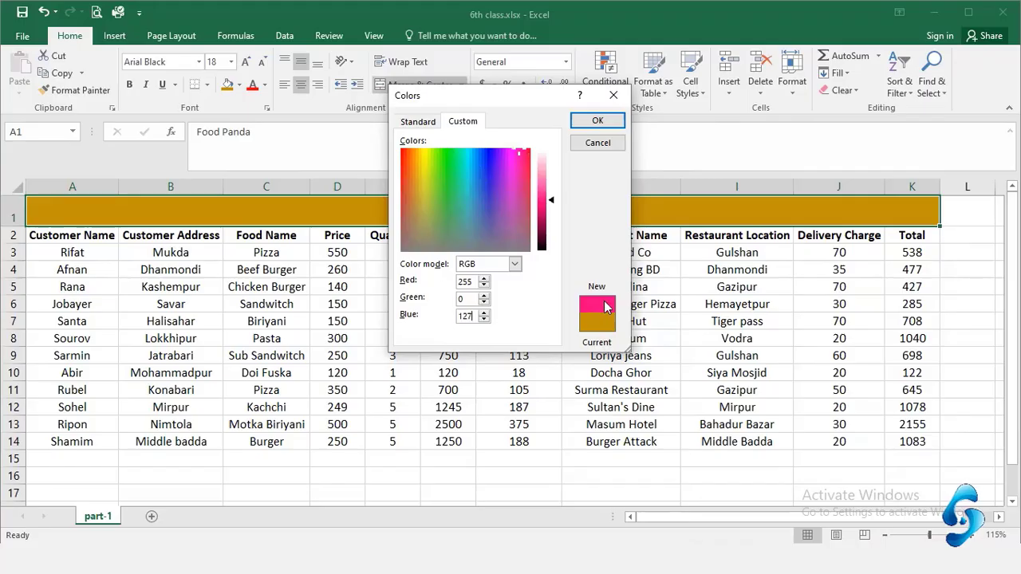
left_click(608, 125)
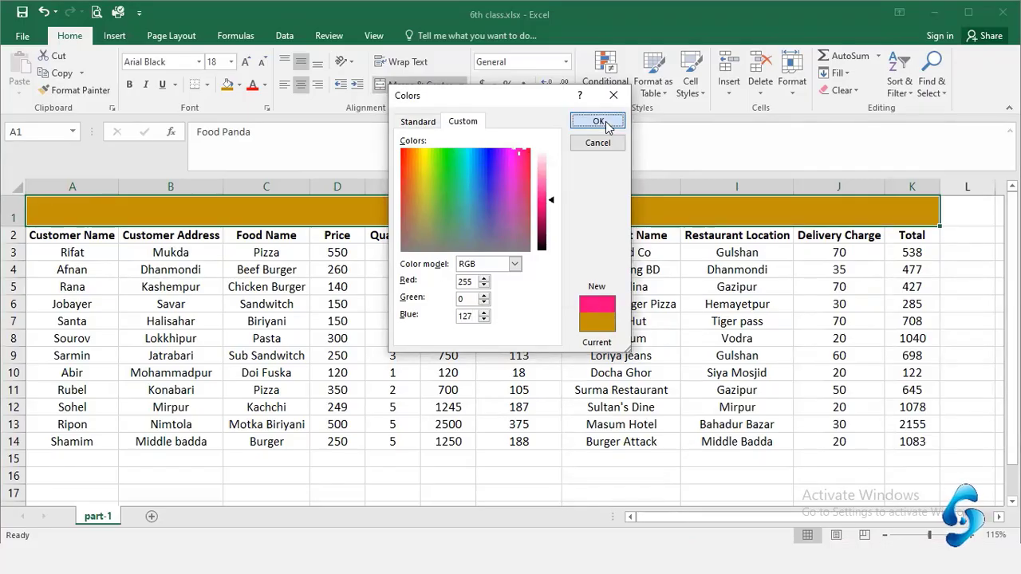
left_click(576, 282)
left_click(659, 213)
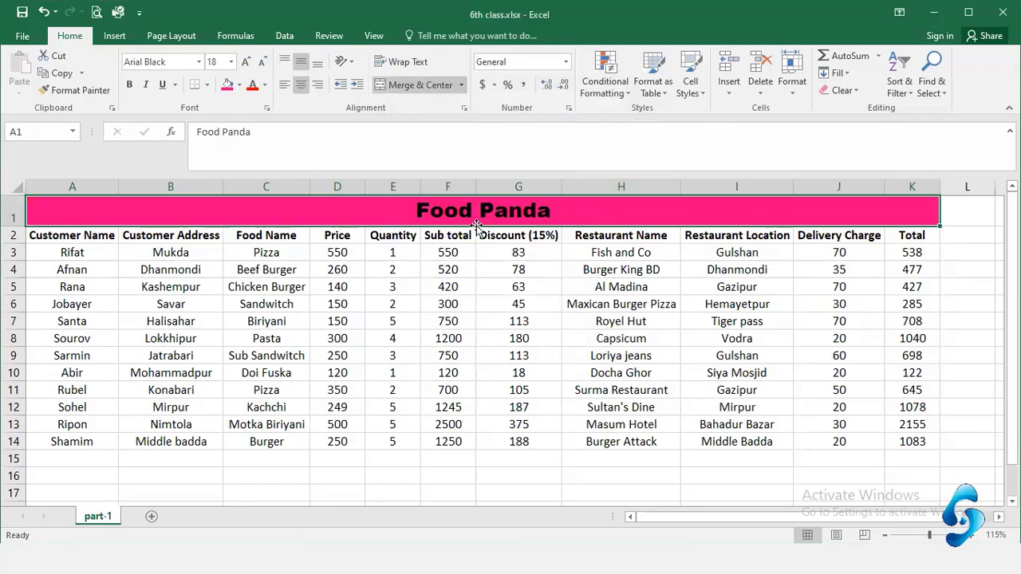
Step: Change the Food Panda title's font colour to white
left_click(266, 85)
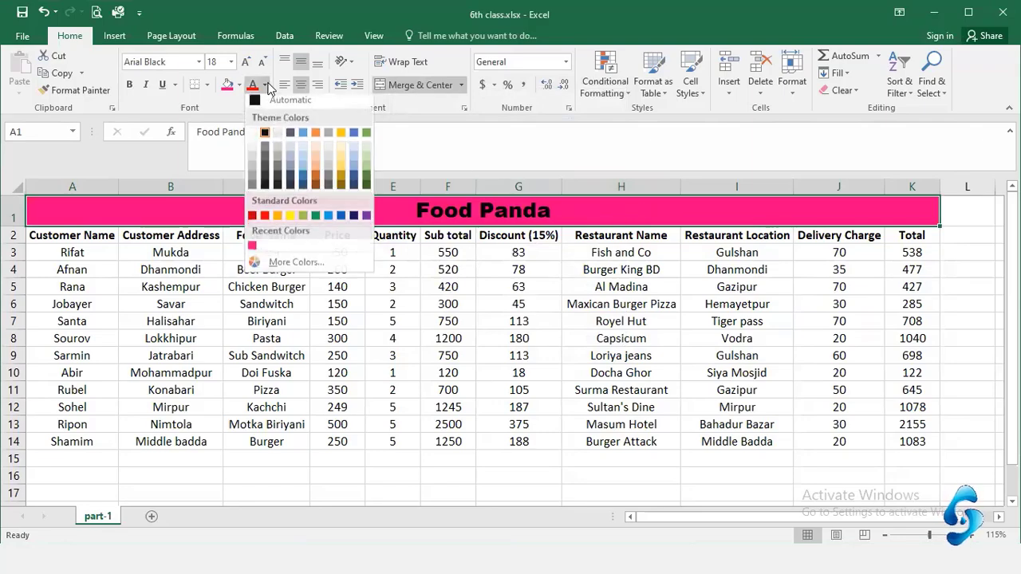
left_click(254, 138)
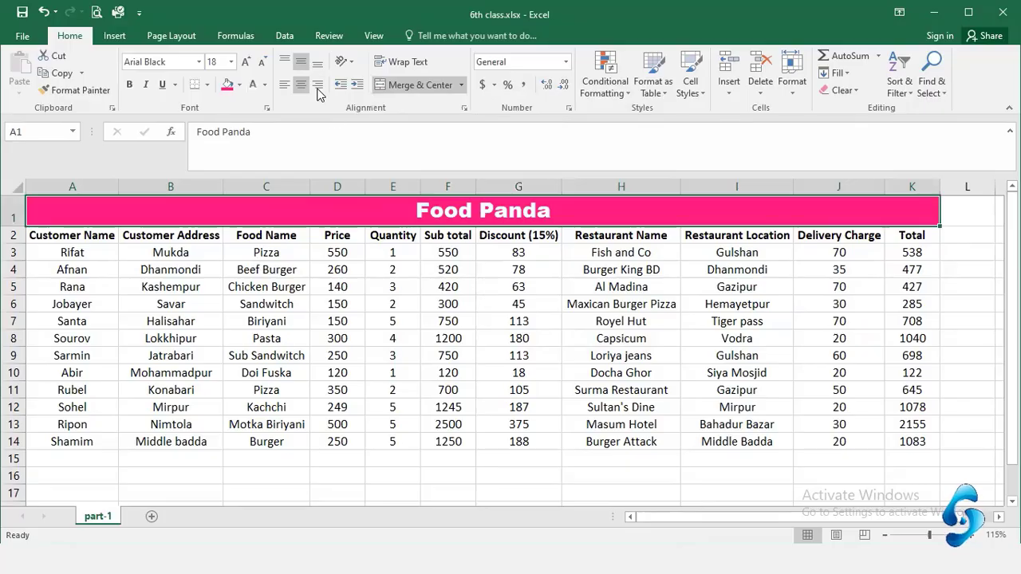
left_click(411, 287)
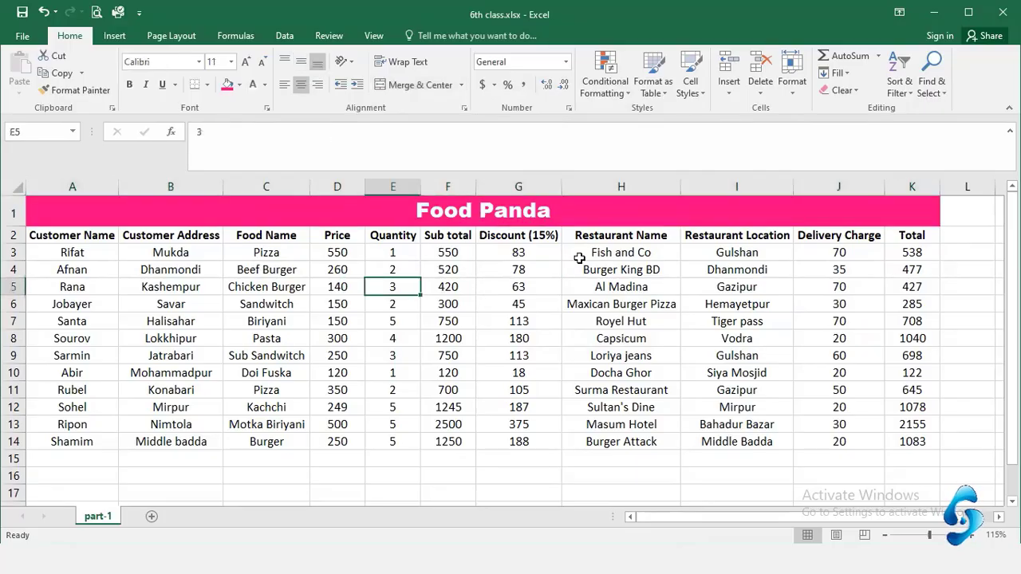
left_click(555, 214)
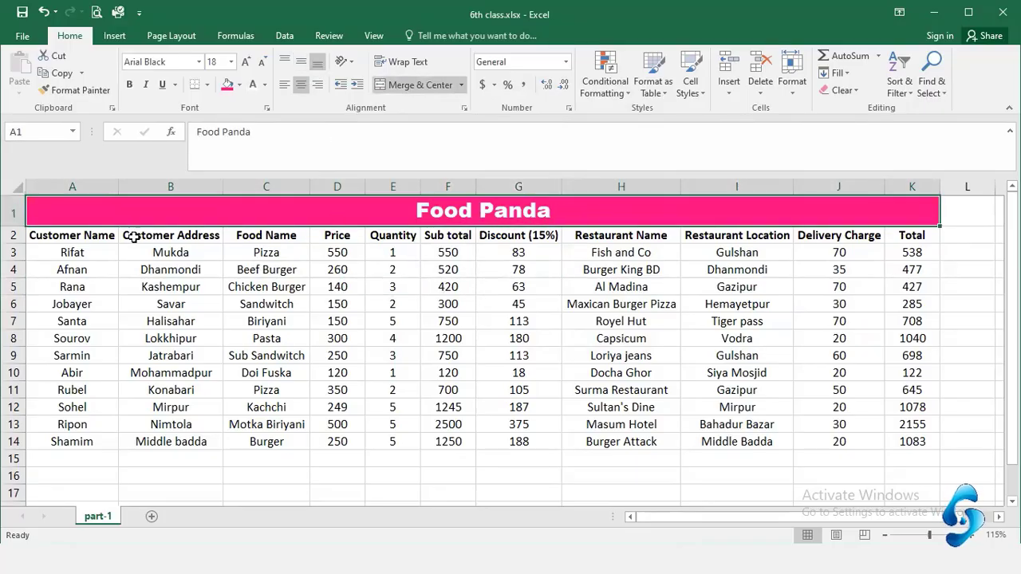
Step: Fill the header row A2:K2 with the same recent pink used for the title
left_click_drag(64, 236, 902, 233)
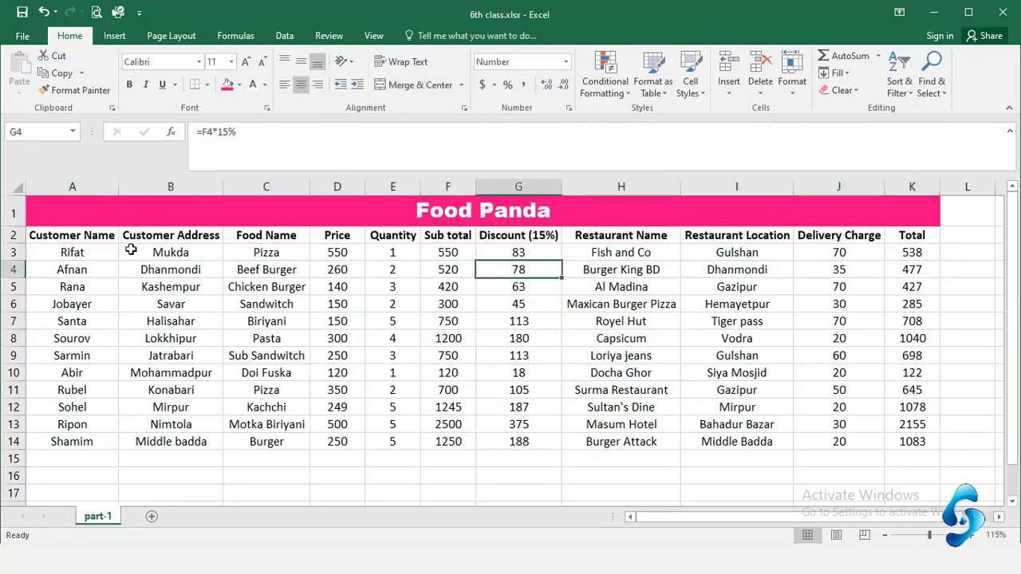
left_click_drag(76, 234, 888, 234)
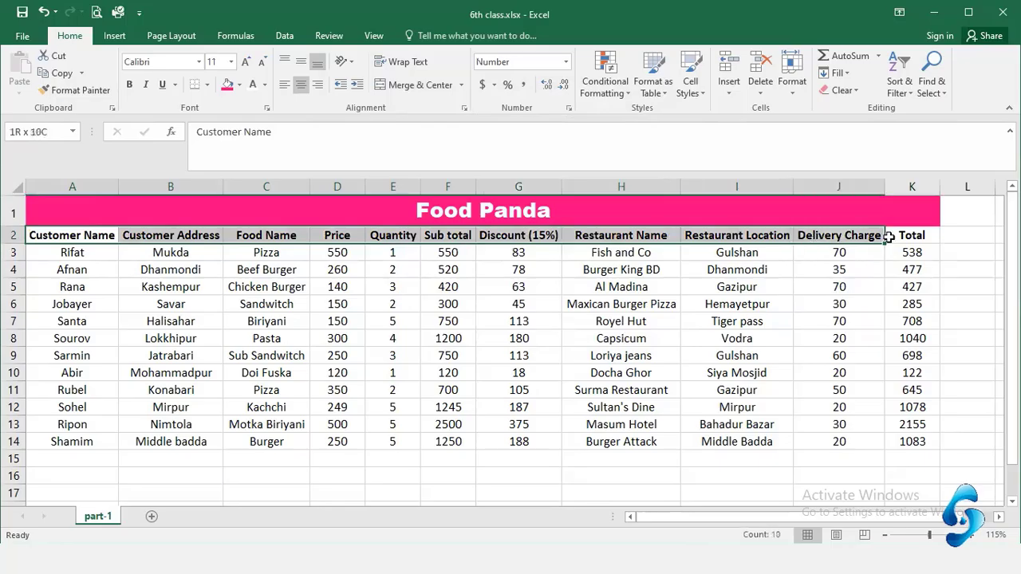
left_click(691, 209)
left_click(674, 232)
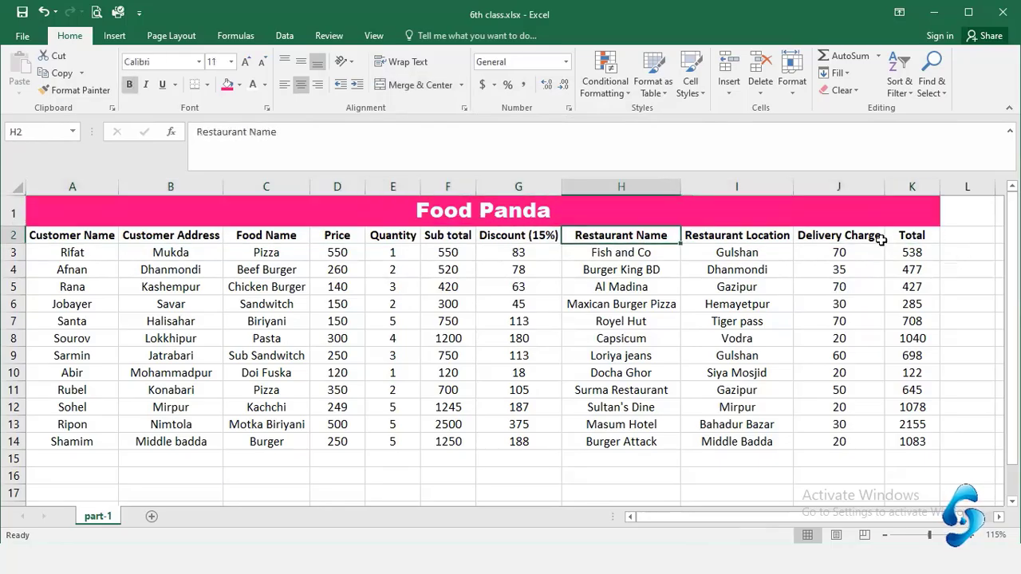
left_click_drag(906, 234, 85, 234)
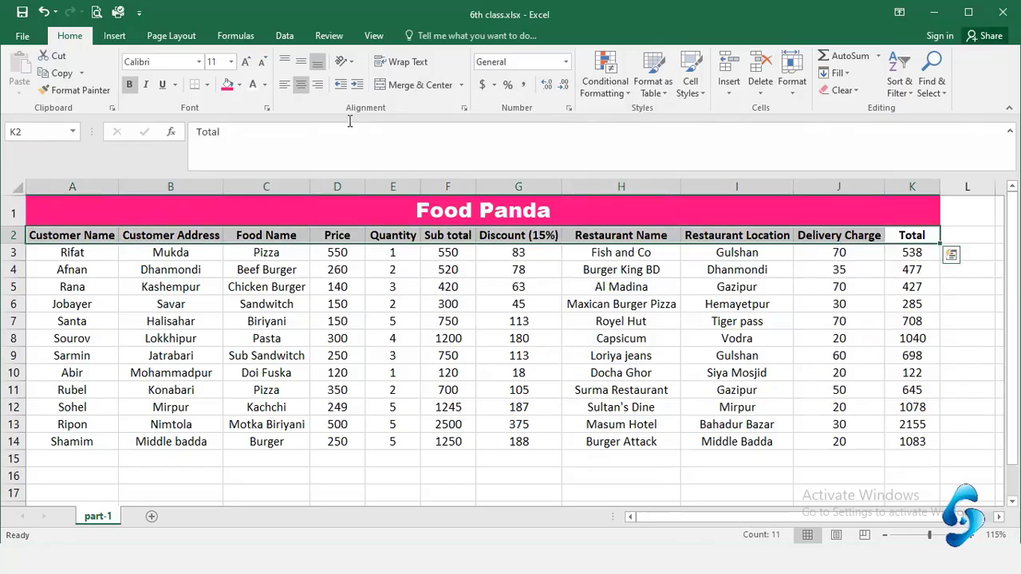
left_click(239, 84)
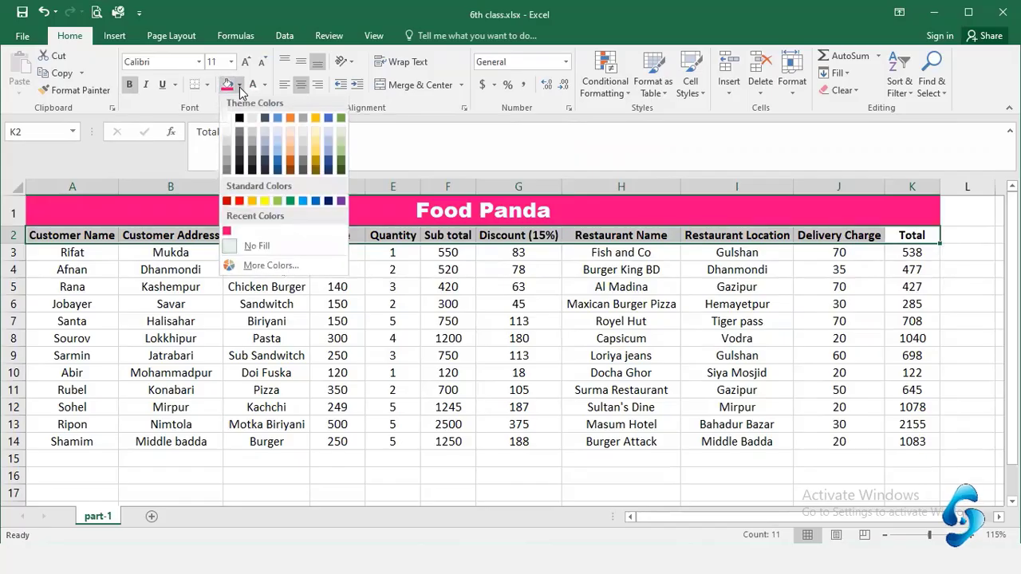
left_click(230, 234)
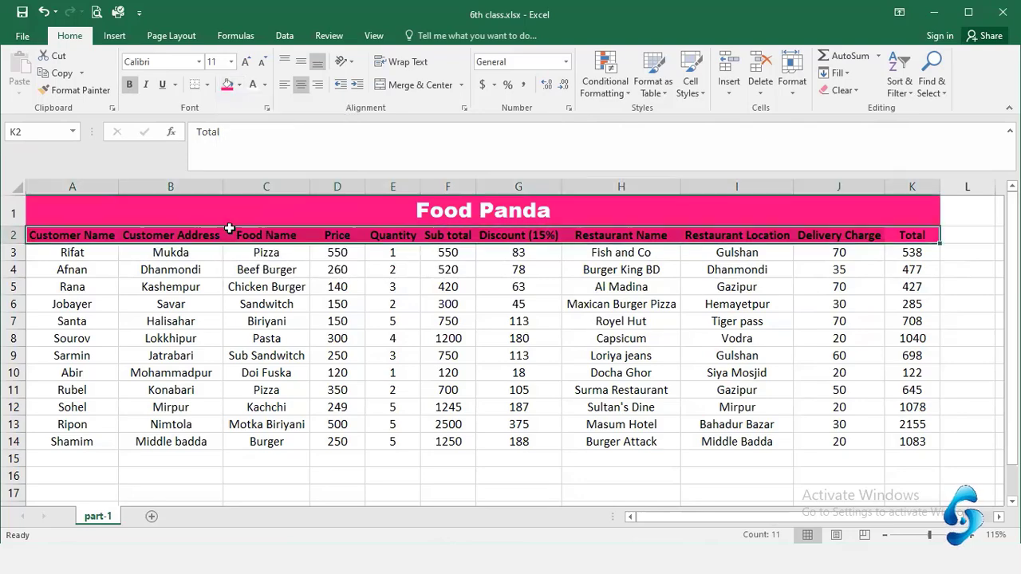
left_click(741, 307)
left_click(912, 237)
Step: Lighten the header row's fill in A2:K2 to a custom pale pink, RGB 255, 183, 219
left_click_drag(869, 237, 91, 238)
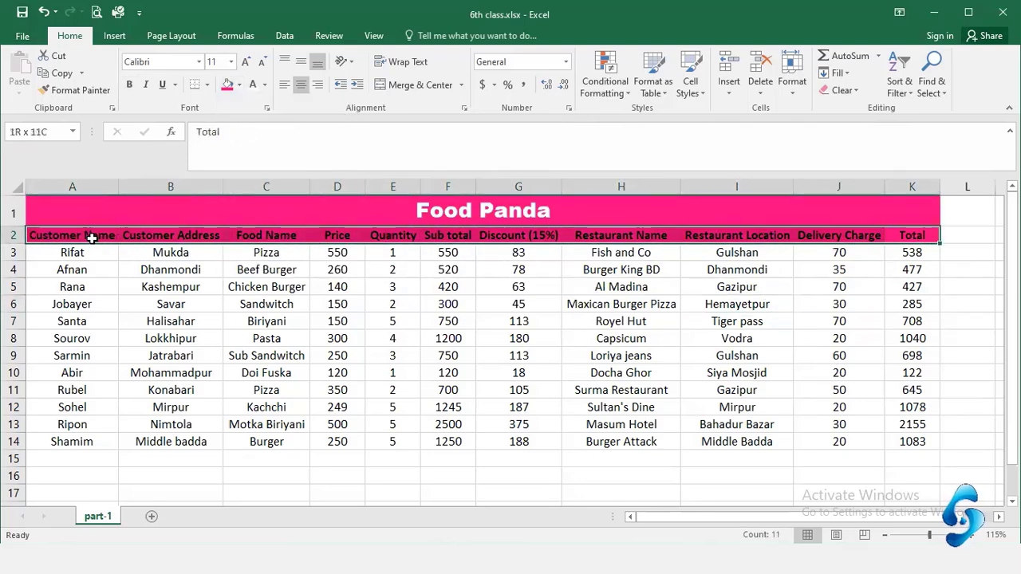
left_click(241, 87)
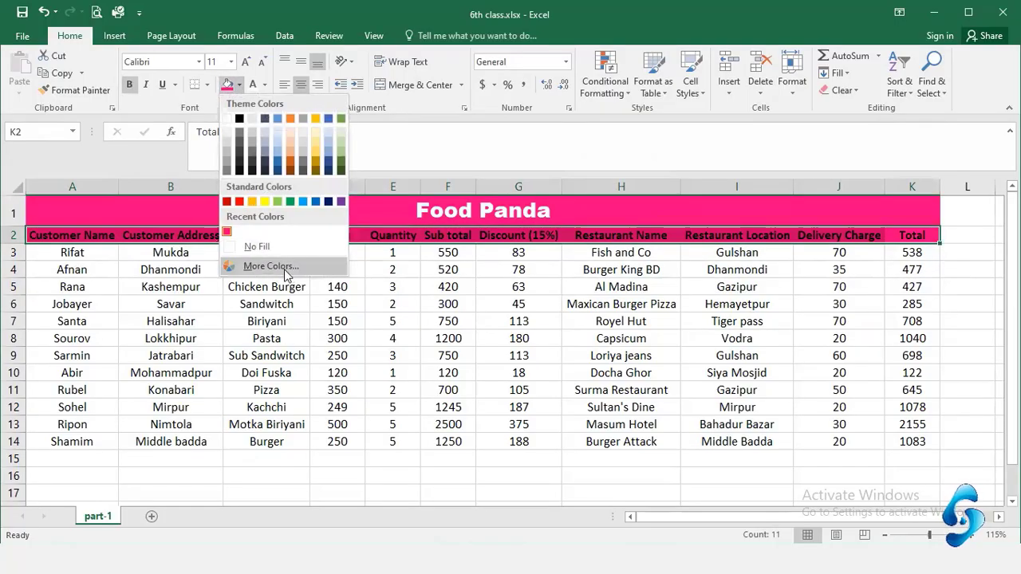
left_click(287, 271)
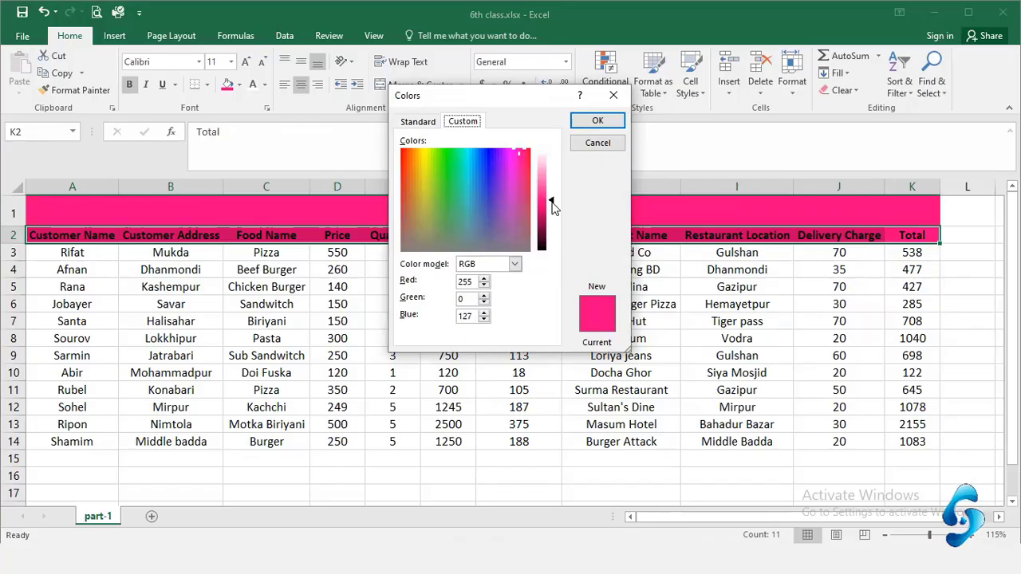
left_click_drag(554, 207, 558, 165)
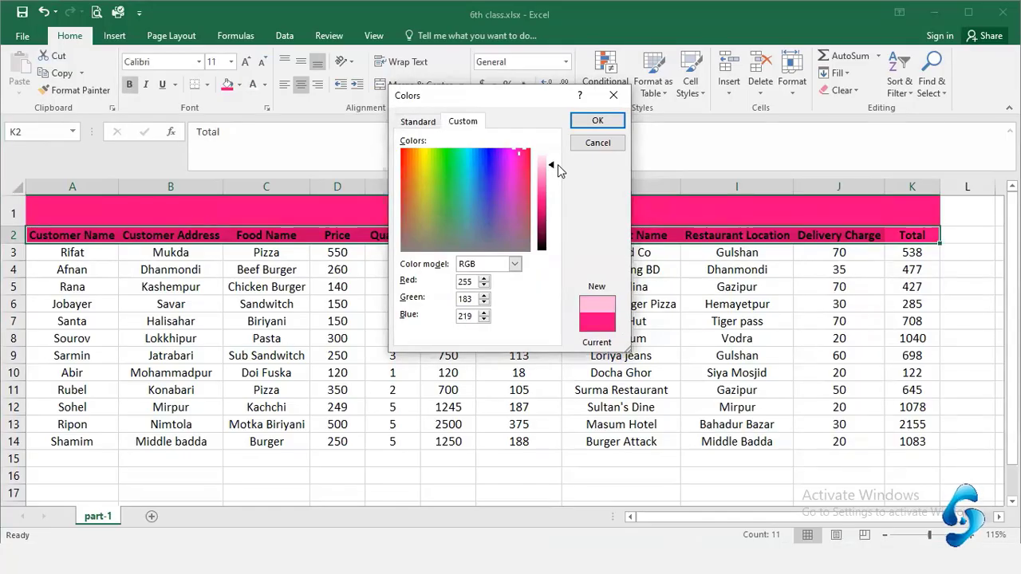
left_click(596, 121)
left_click(599, 287)
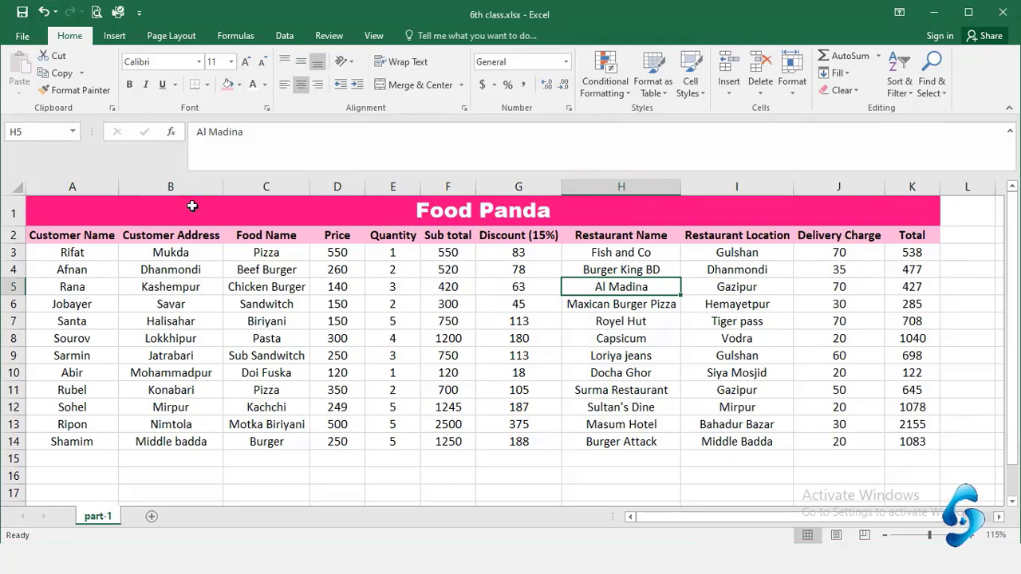
Step: Examine the print preview to see how the table looks on paper without borders, and return to the sheet
left_click_drag(192, 206, 319, 442)
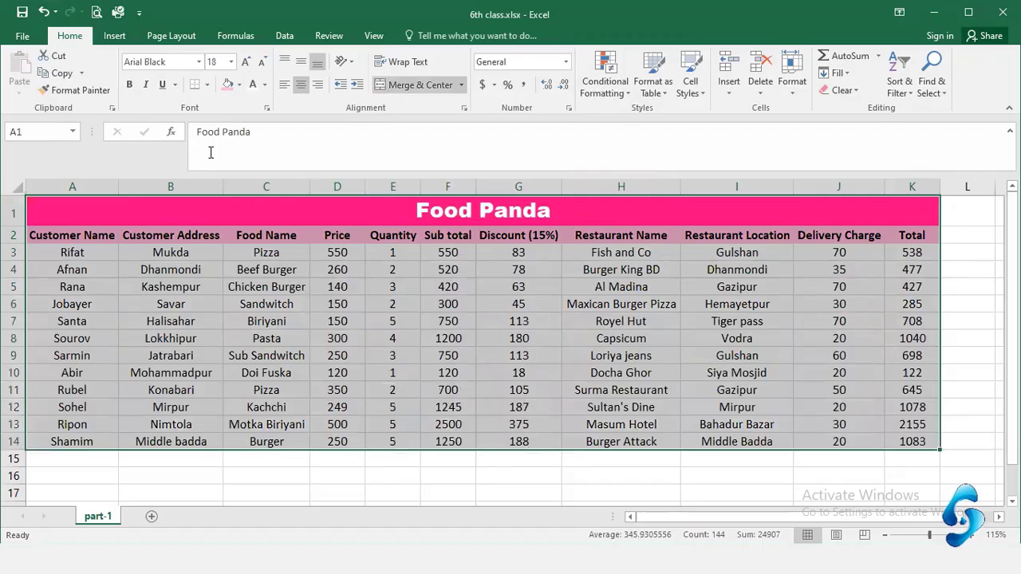
left_click(338, 356)
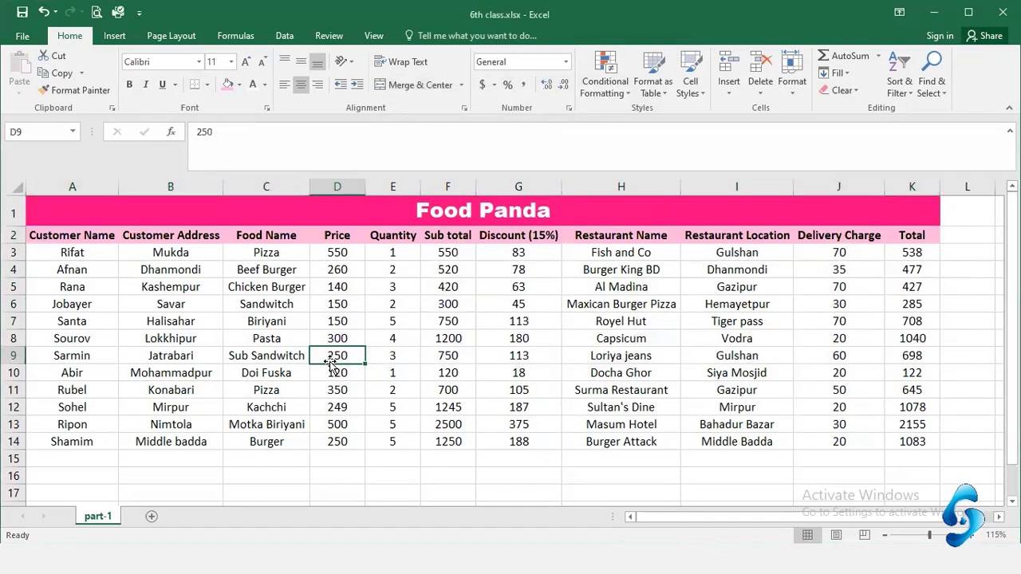
left_click(22, 36)
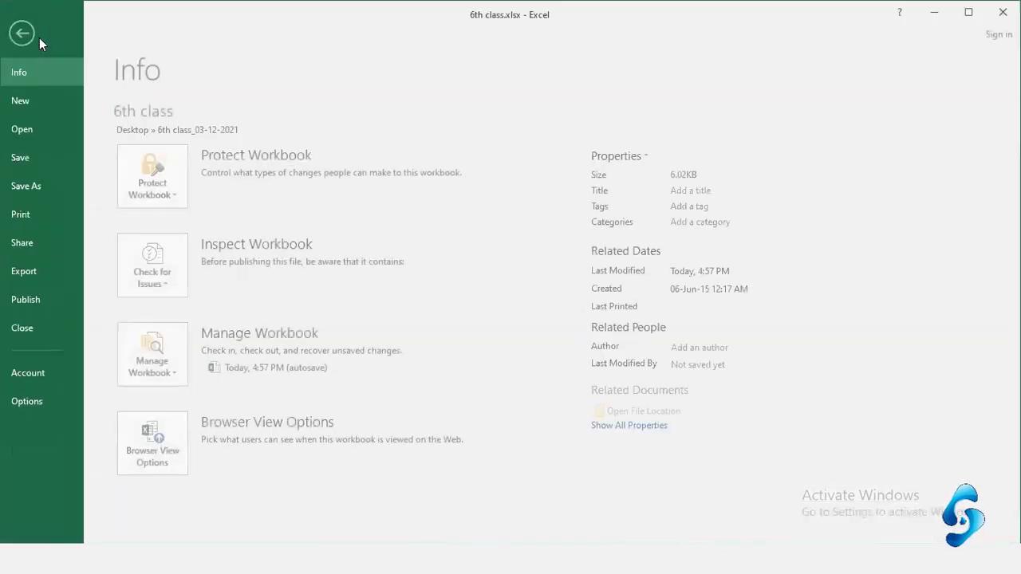
left_click(42, 216)
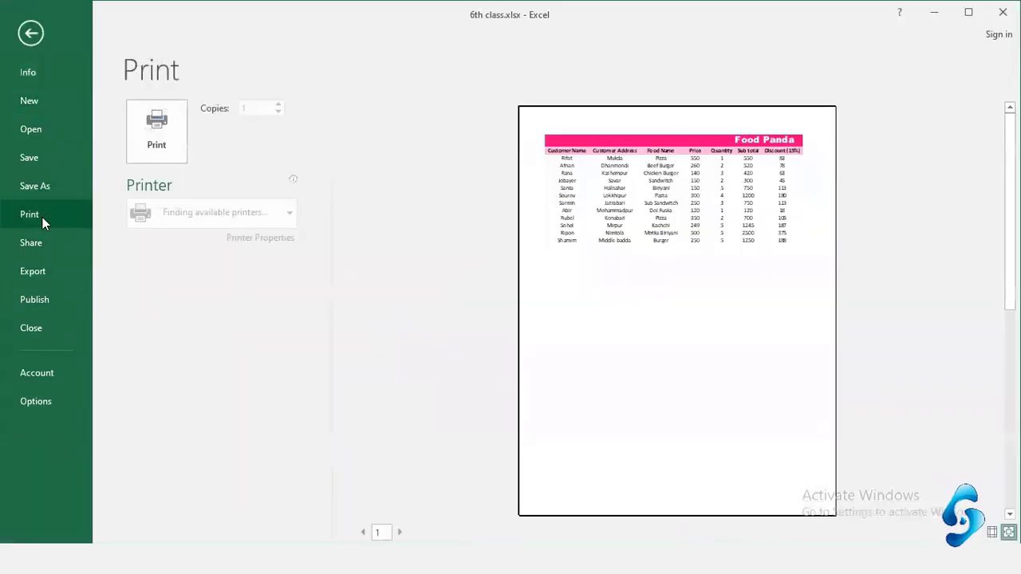
left_click(749, 134)
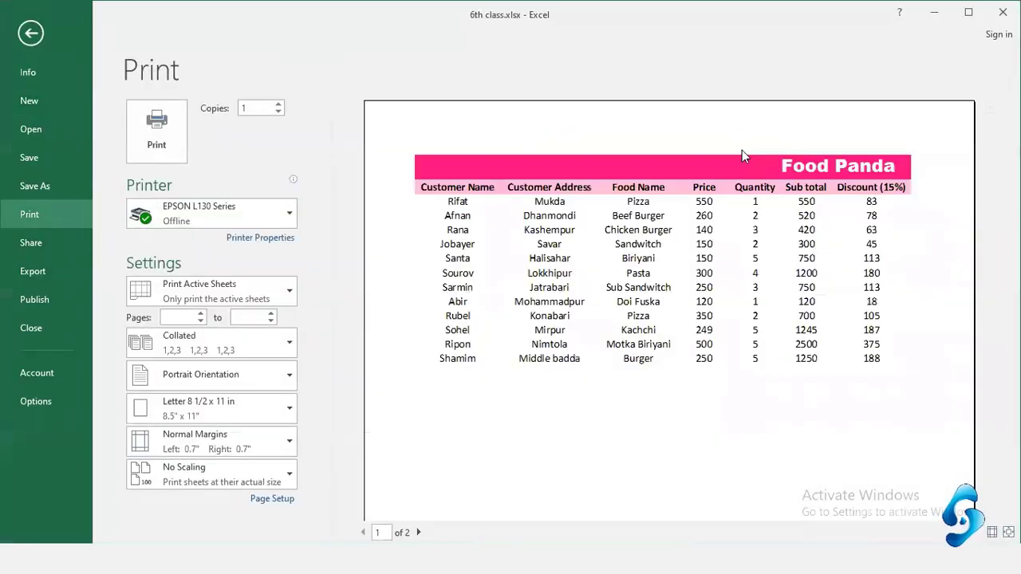
left_click(31, 33)
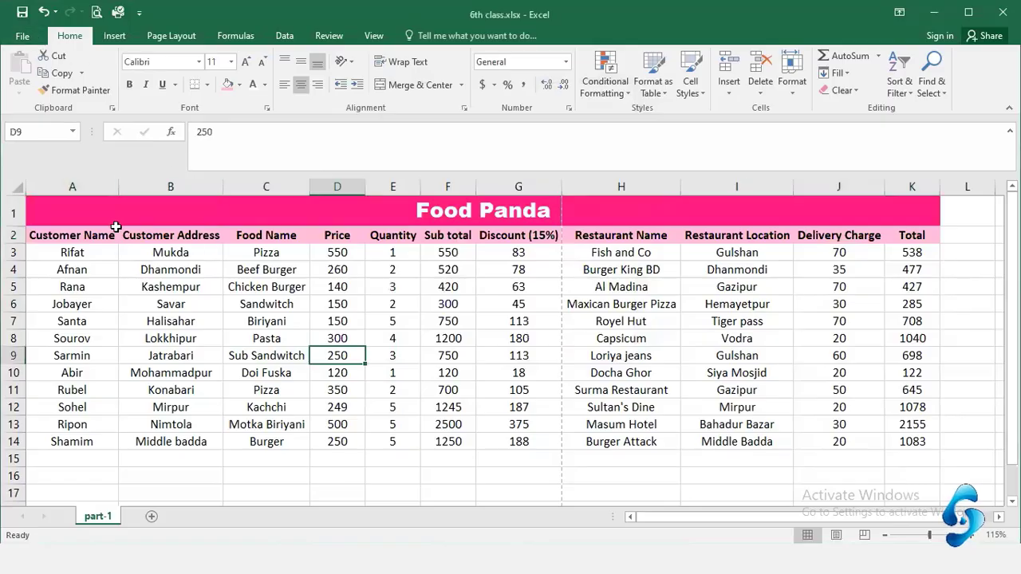
Step: Apply All Borders to the whole Food Panda table, A1:K14
left_click_drag(116, 220, 229, 441)
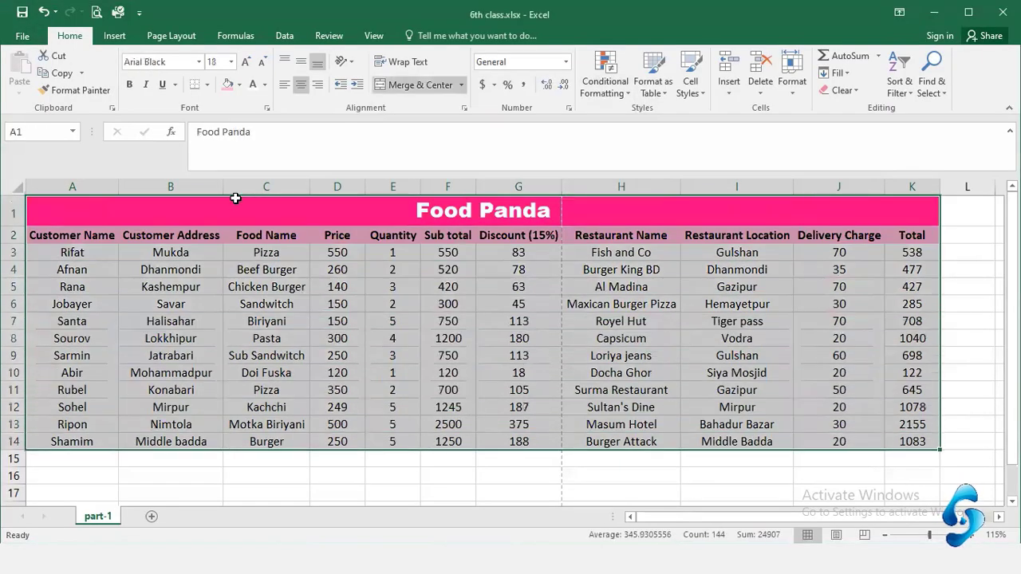
left_click(206, 85)
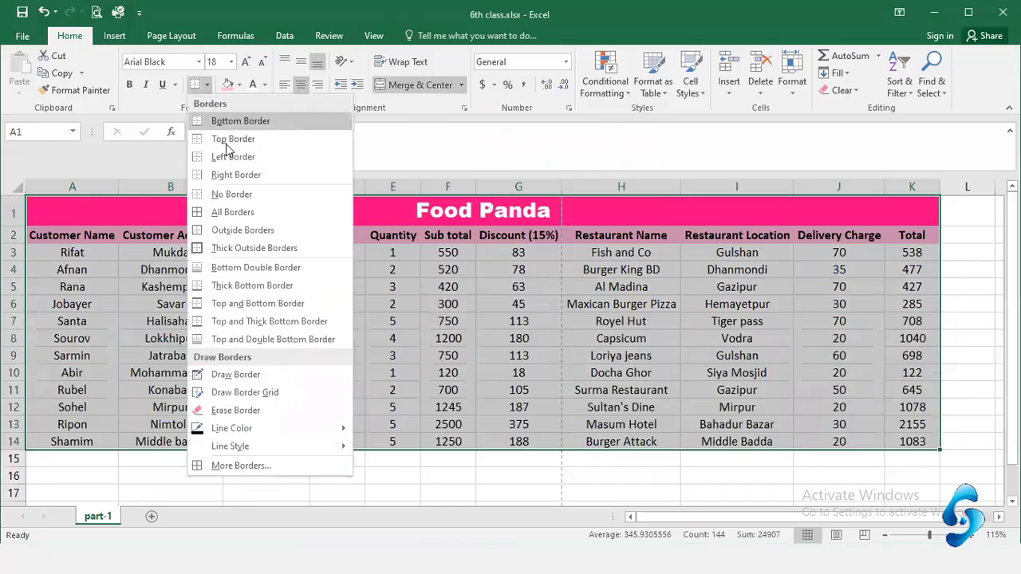
left_click(245, 213)
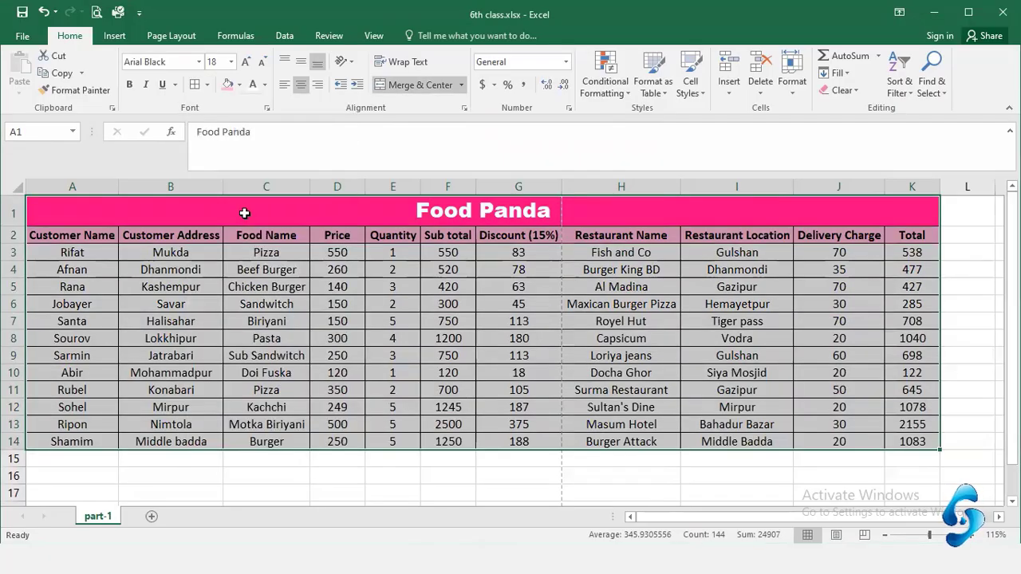
left_click(323, 321)
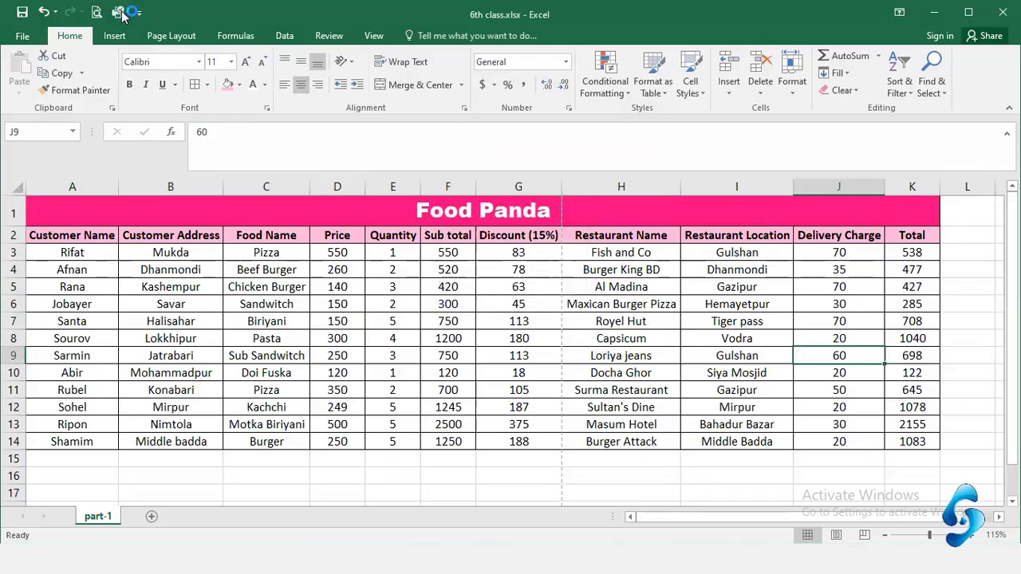
Step: Remove Quick Print from the Quick Access Toolbar, check the bordered table in the print preview and return to the sheet
left_click(145, 12)
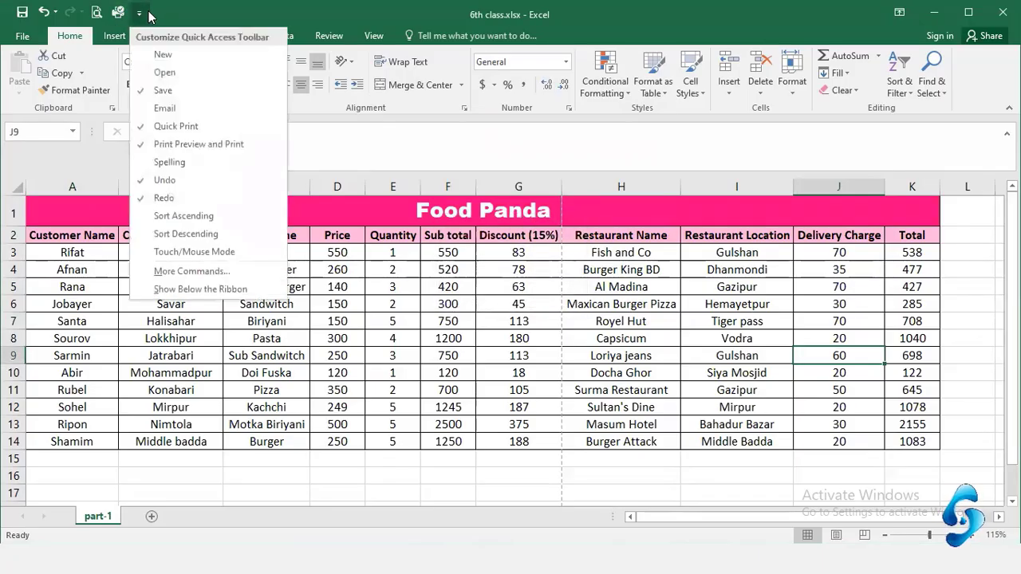
left_click(176, 126)
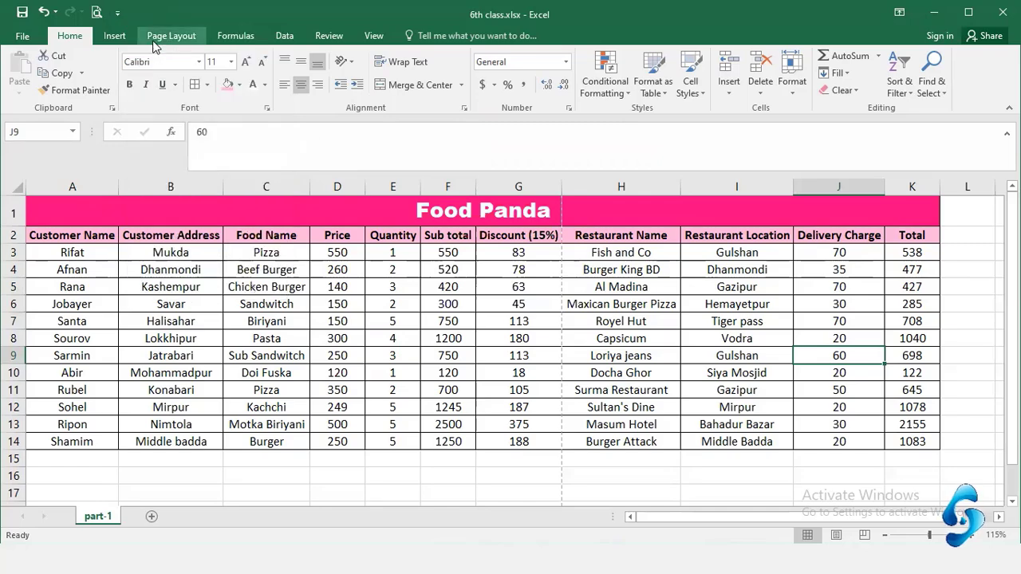
left_click(95, 11)
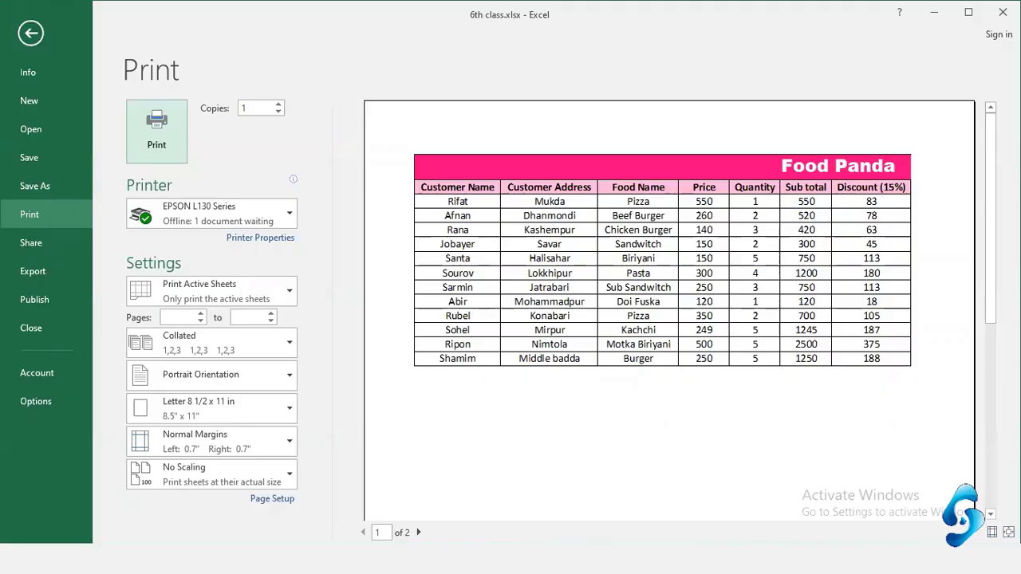
mouse_move(651, 443)
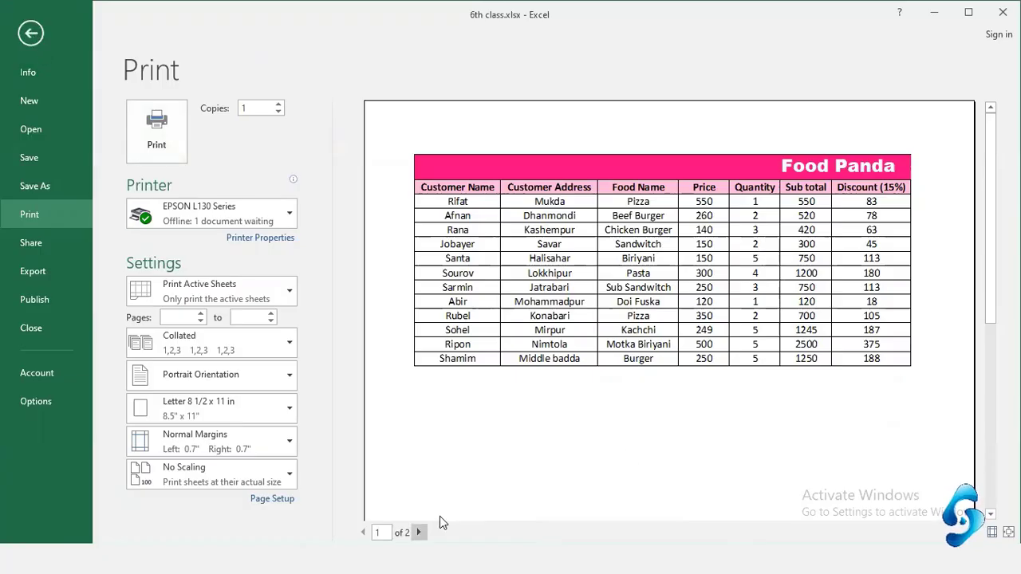
key("Escape")
left_click(670, 390)
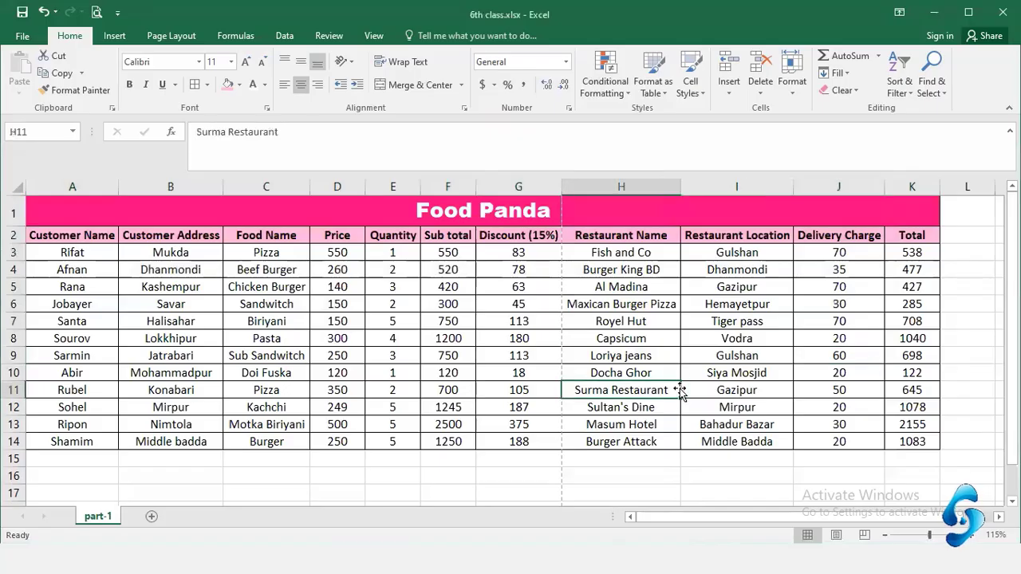
Step: Look over the bordered order records from first to last, checking whether the title and header rows stay in view while scrolling
left_click(861, 383)
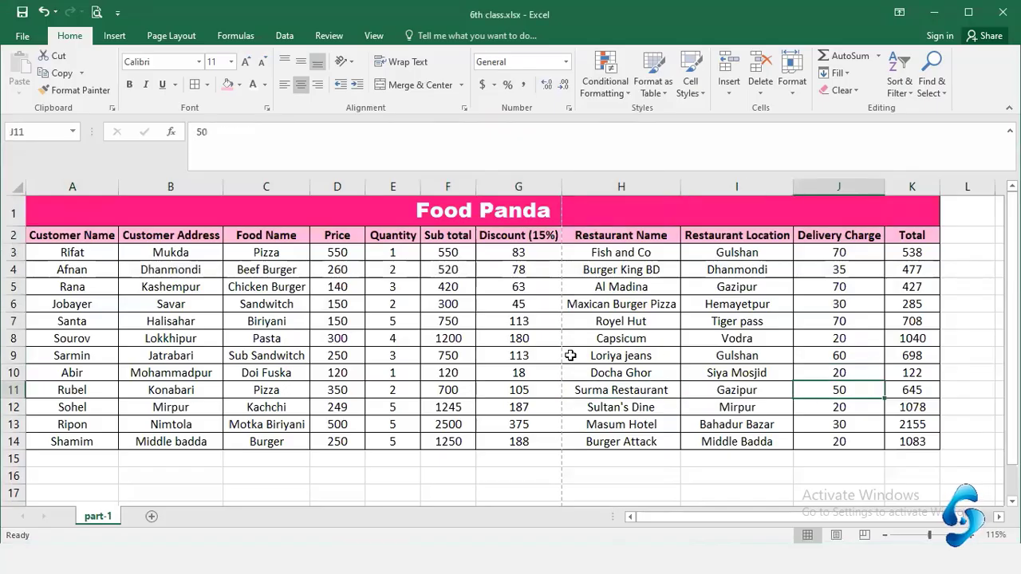
left_click(886, 441)
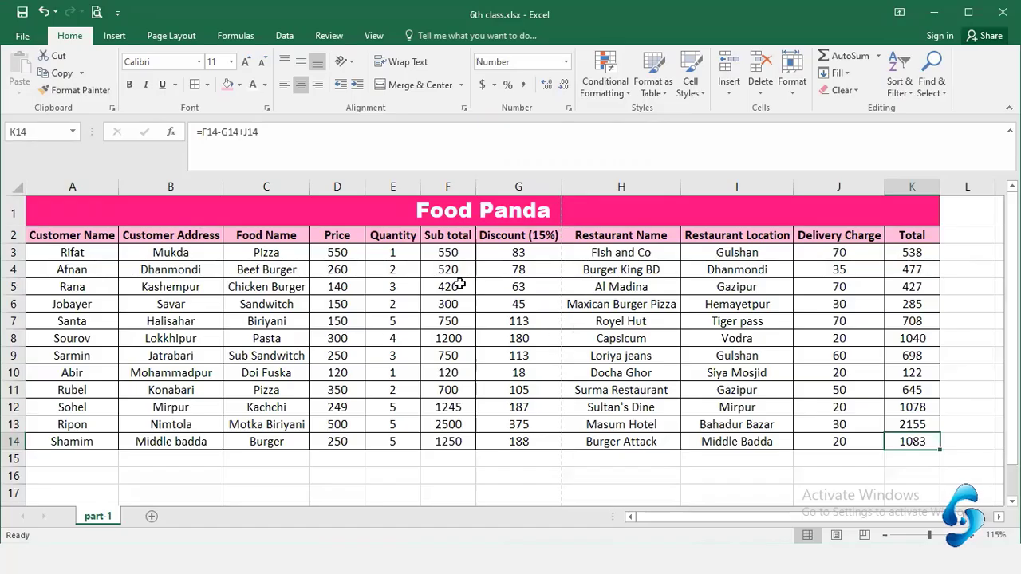
left_click_drag(239, 213, 426, 438)
left_click(839, 407)
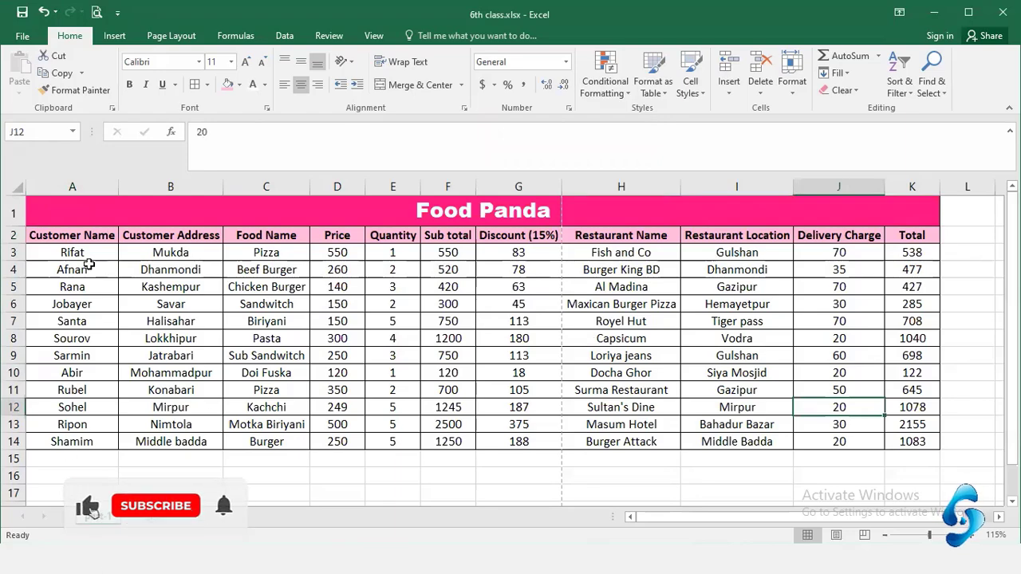
left_click_drag(85, 252, 923, 435)
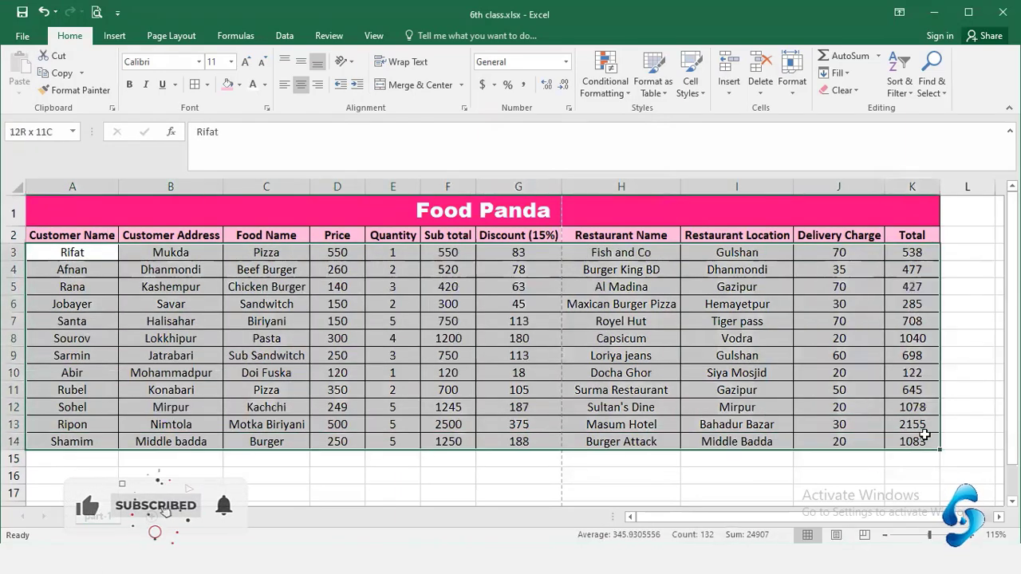
left_click(790, 420)
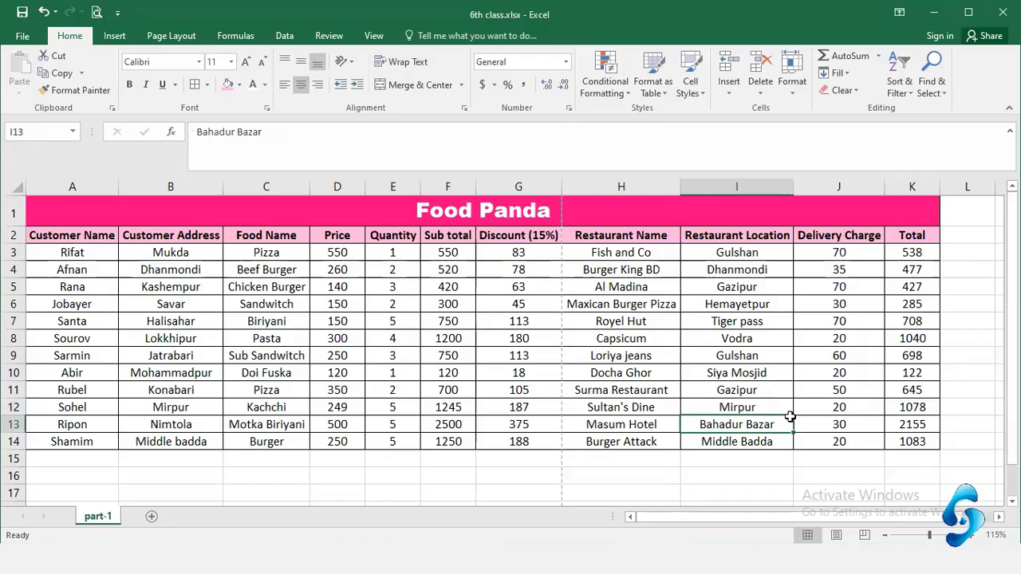
left_click(914, 443)
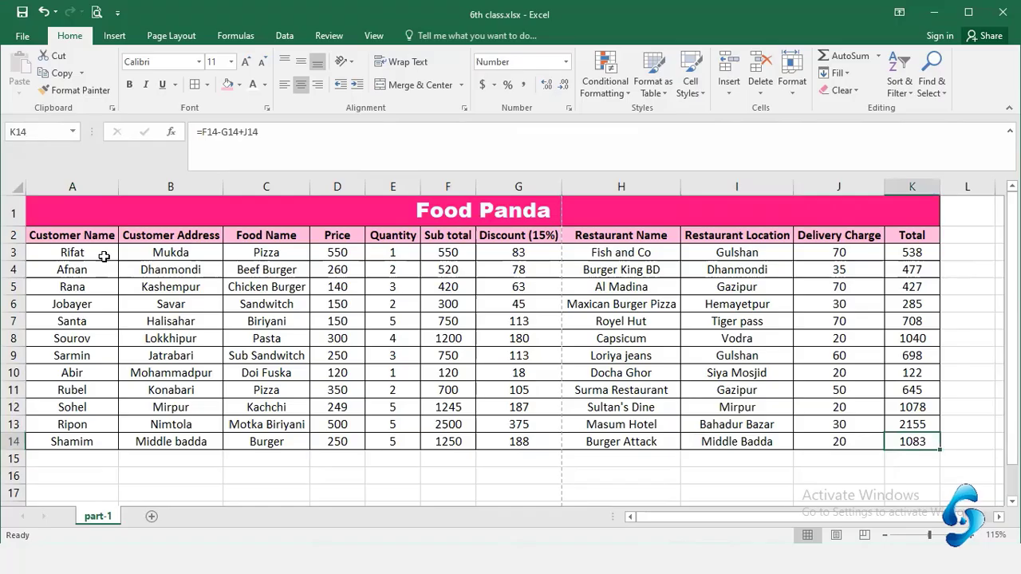
left_click(39, 252)
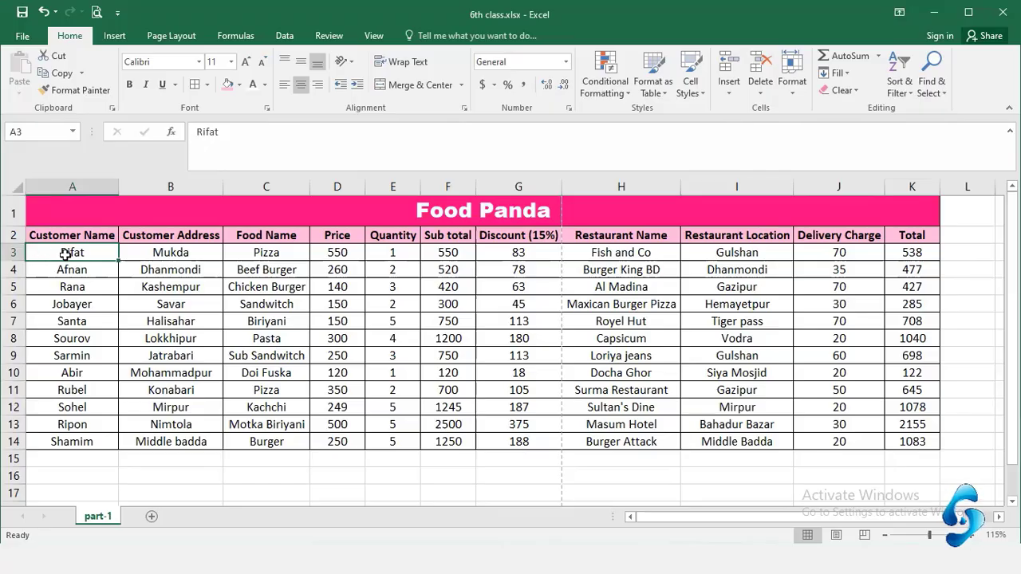
left_click_drag(65, 253, 765, 341)
left_click(864, 417)
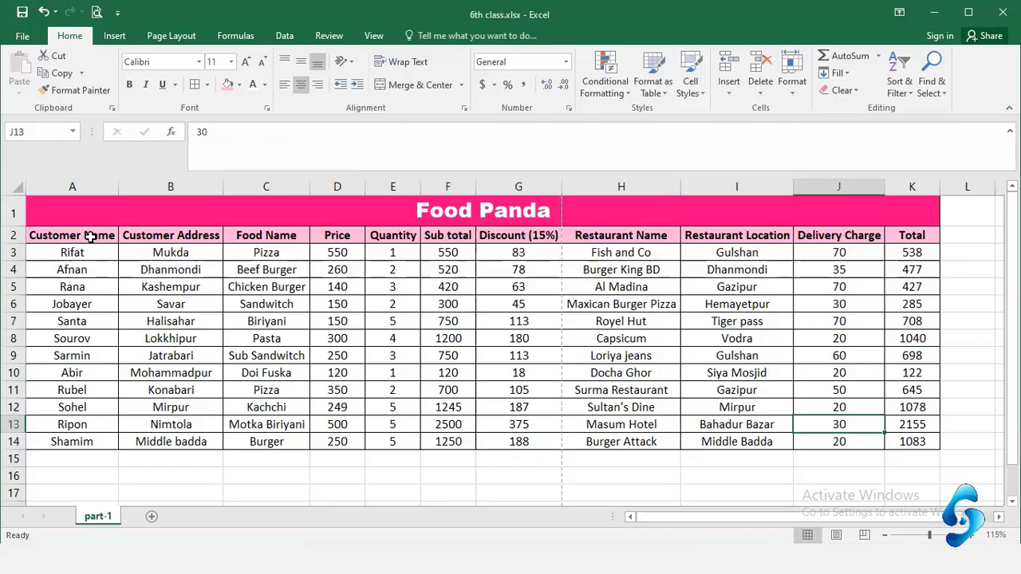
scroll(133, 463, "down", 3)
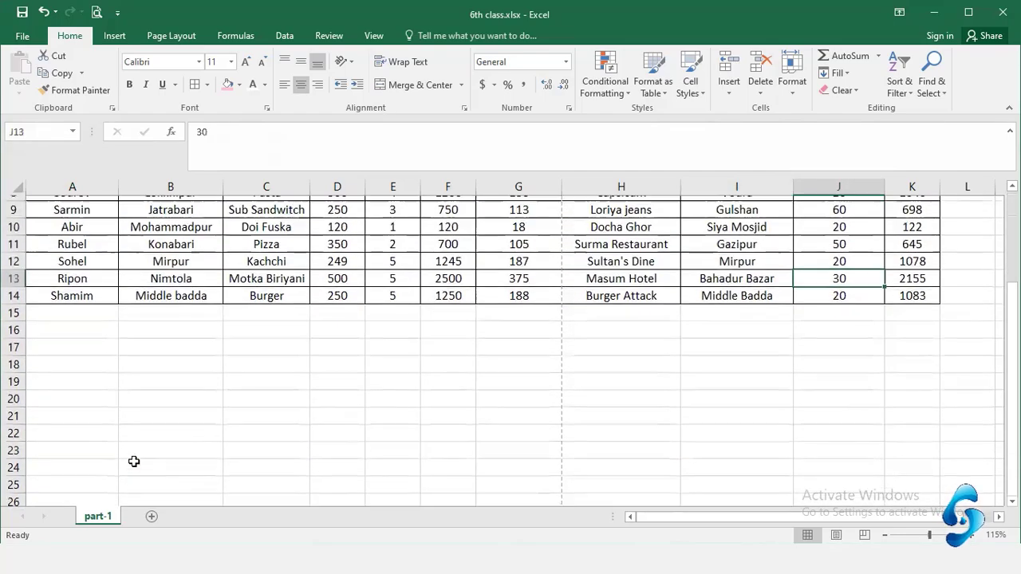
scroll(108, 392, "up", 2)
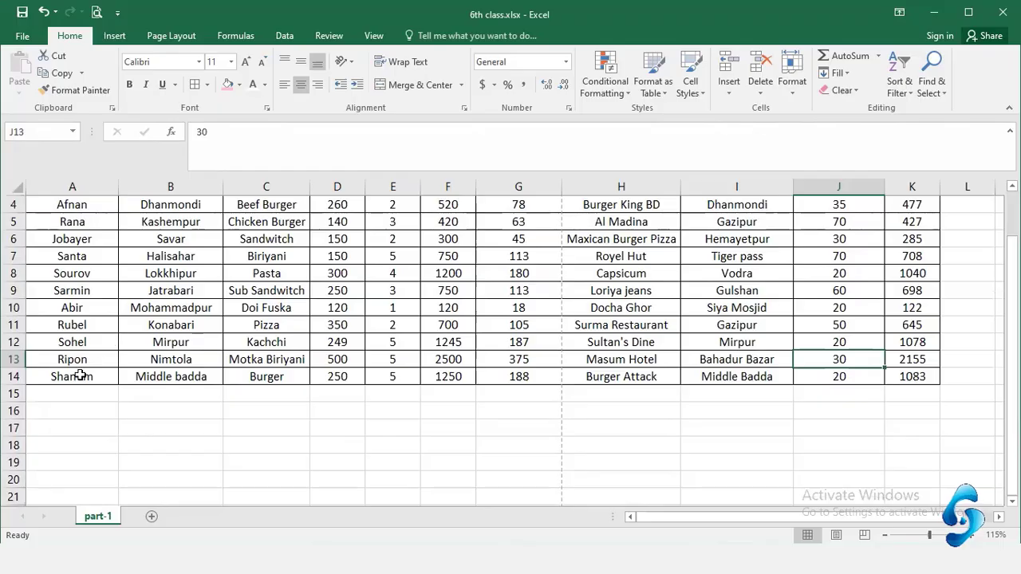
left_click_drag(80, 374, 667, 390)
left_click(469, 410)
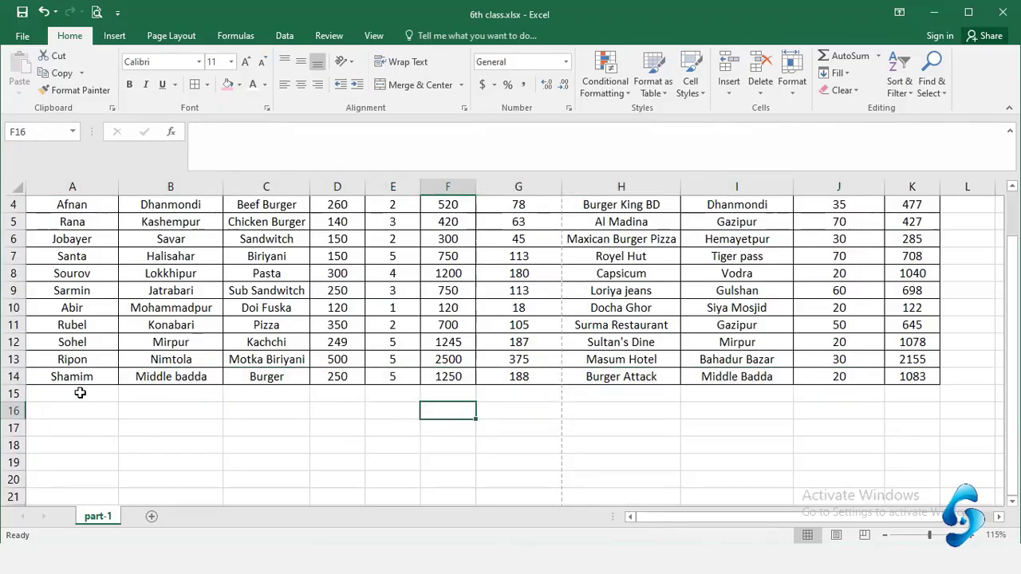
scroll(582, 423, "up", 1)
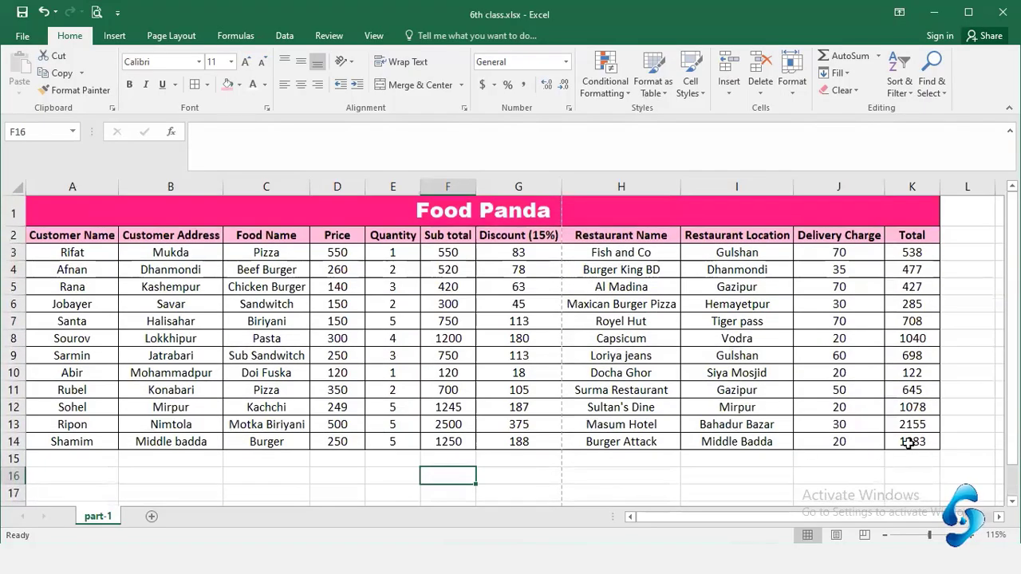
Step: Freeze the sheet's top row and scroll through the orders to test which heading rows stay in view
left_click_drag(149, 209, 473, 235)
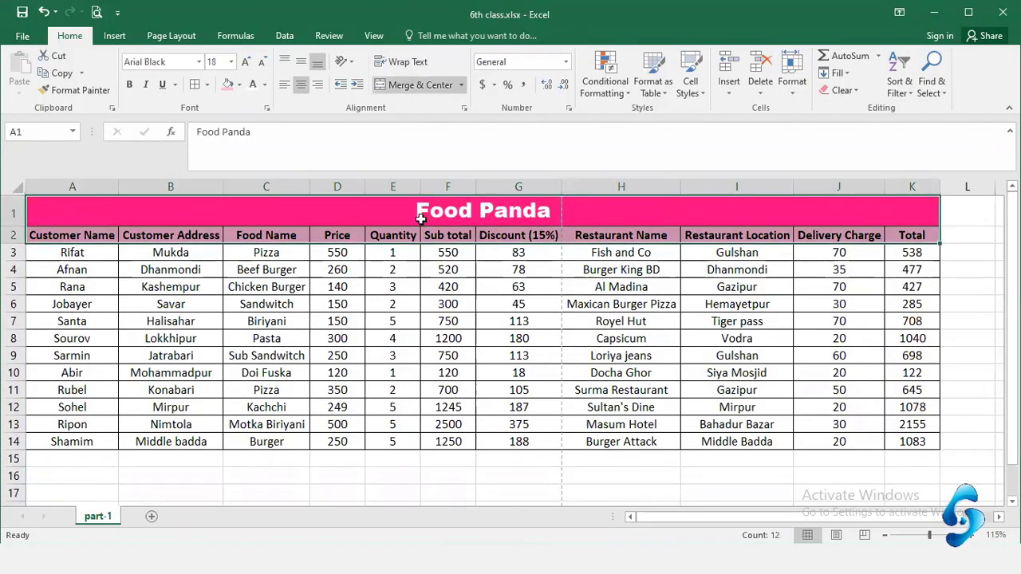
left_click(374, 36)
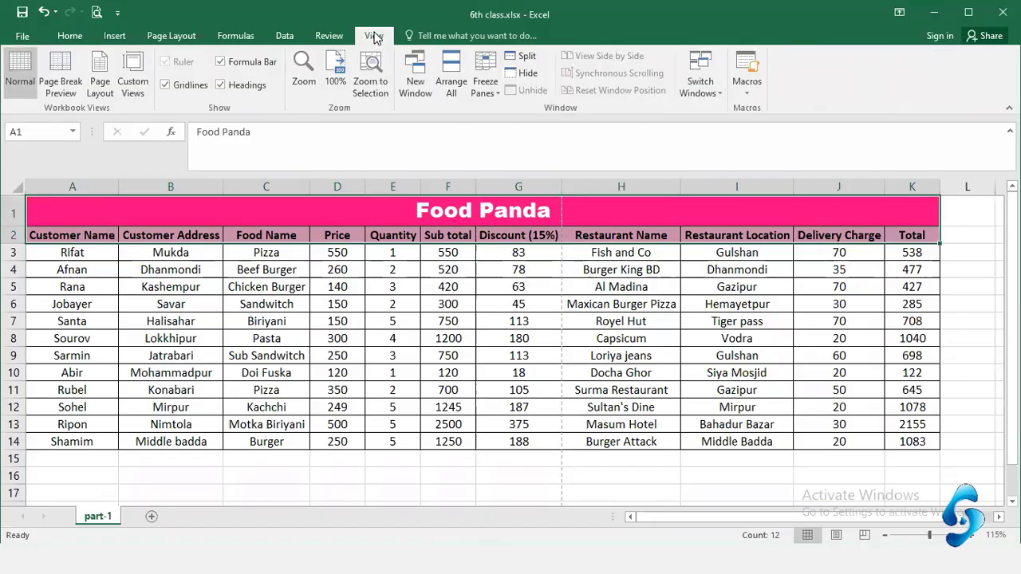
left_click(484, 70)
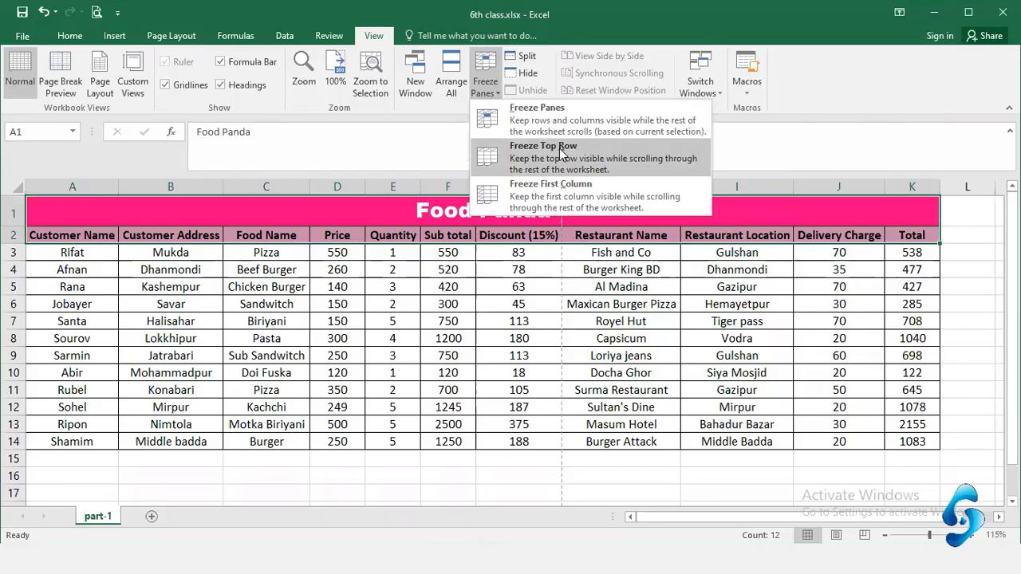
left_click(562, 152)
scroll(440, 323, "down", 2)
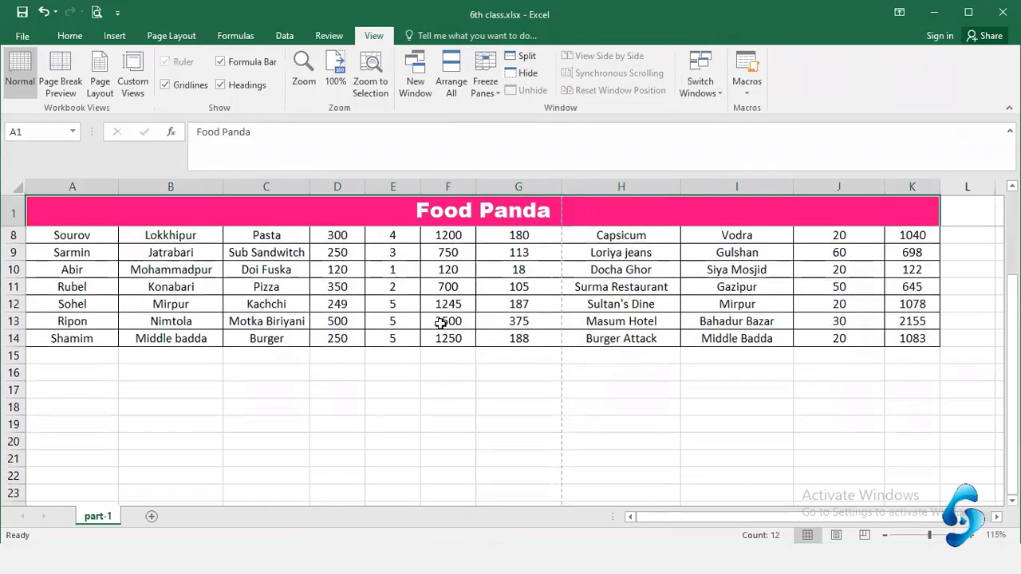
scroll(440, 323, "up", 2)
left_click(440, 323)
left_click(455, 210)
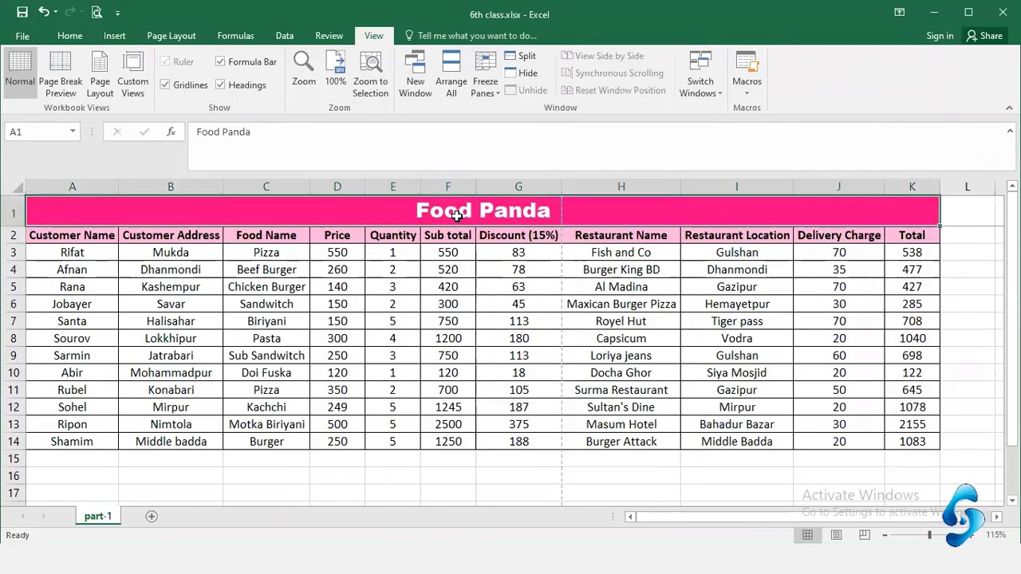
left_click(457, 319)
scroll(453, 344, "down", 2)
scroll(453, 345, "up", 2)
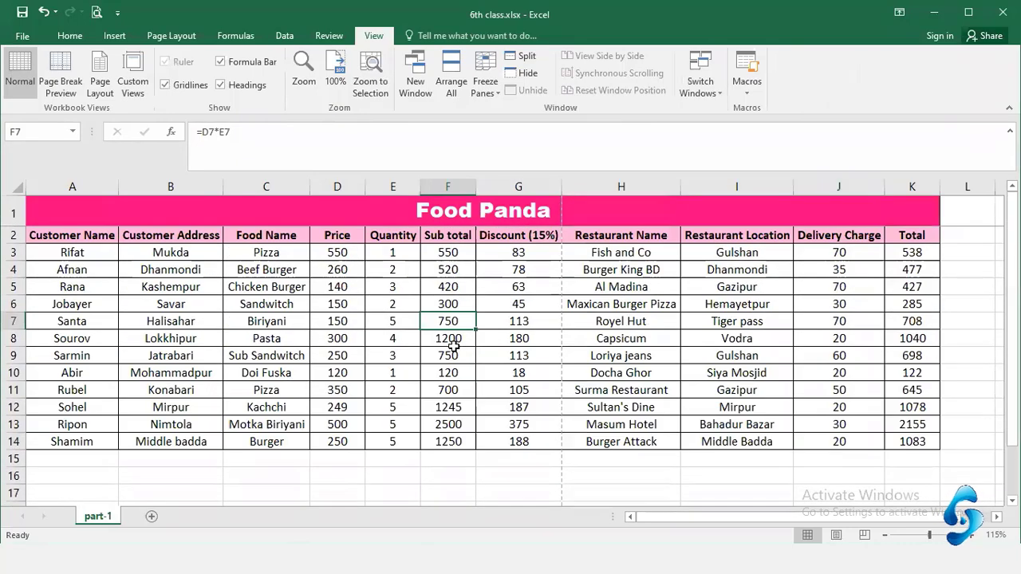
Step: Replace the top-row freeze with panes frozen above row 3, locking both the Food Panda title and the header row
left_click(425, 221)
left_click_drag(155, 237, 688, 232)
left_click(161, 236)
left_click_drag(82, 232, 855, 221)
left_click(13, 252)
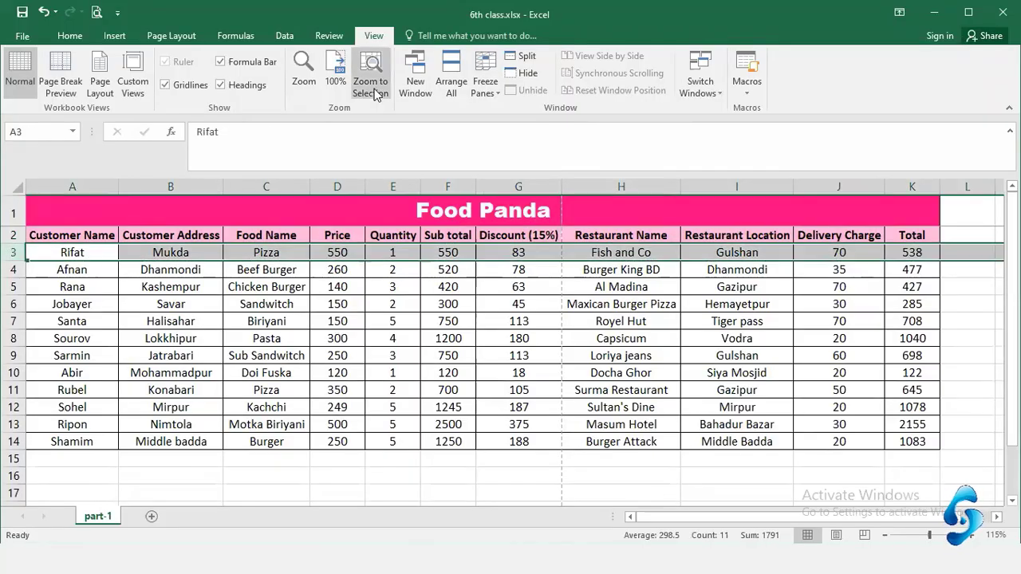
left_click(485, 80)
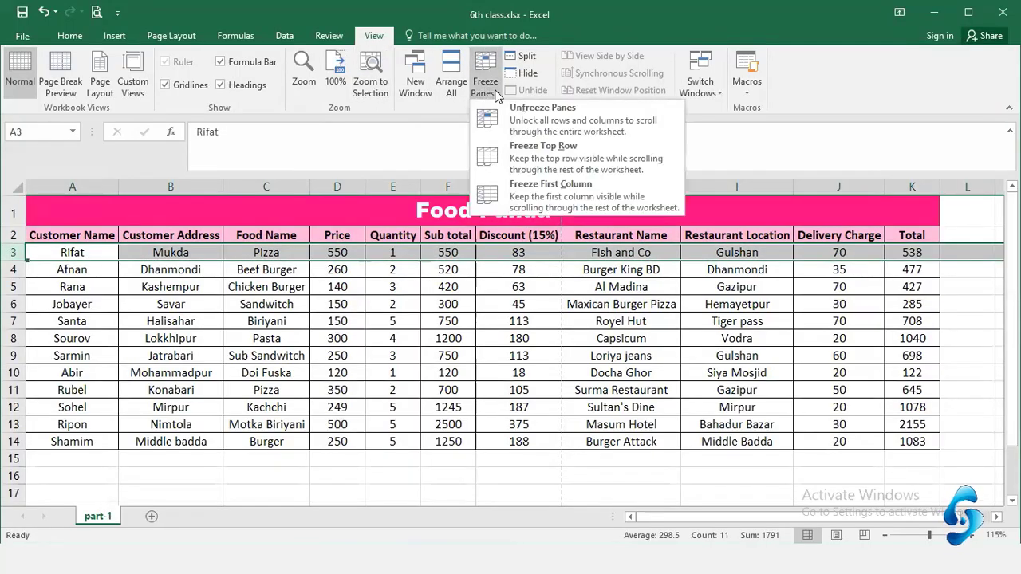
left_click(524, 127)
left_click(484, 81)
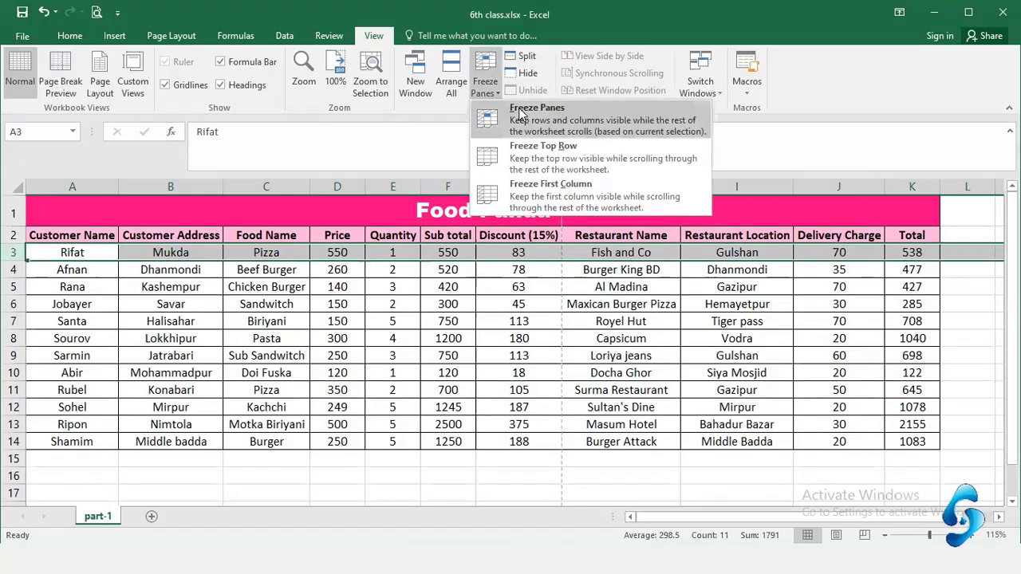
left_click(520, 114)
Step: Scroll through the sheet several times to check that the title and header rows stay fixed above the order records
left_click(437, 324)
scroll(437, 324, "down", 5)
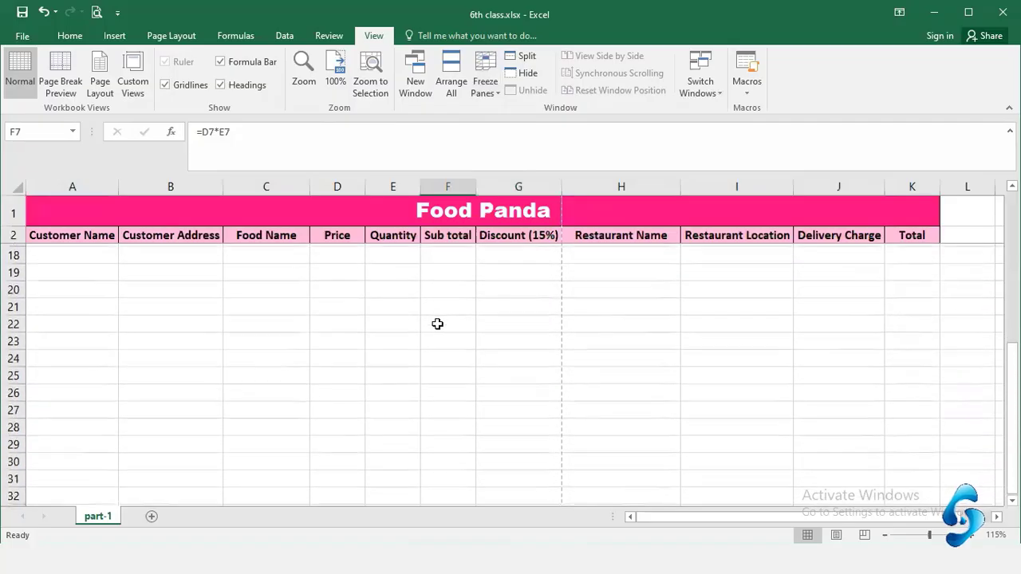
scroll(437, 324, "up", 5)
left_click(266, 269)
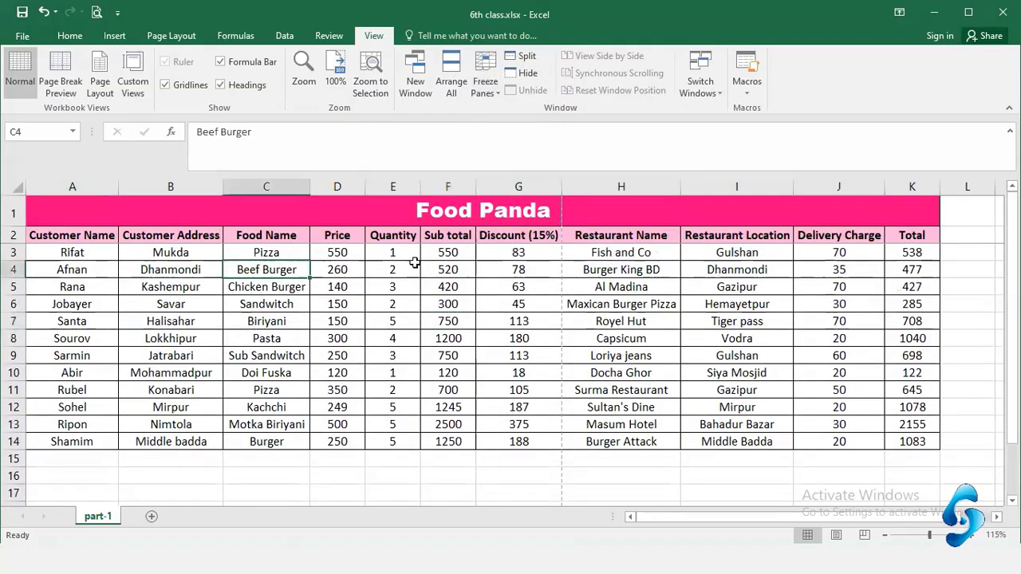
scroll(414, 262, "down", 4)
scroll(463, 262, "up", 4)
left_click(351, 234)
left_click(549, 236)
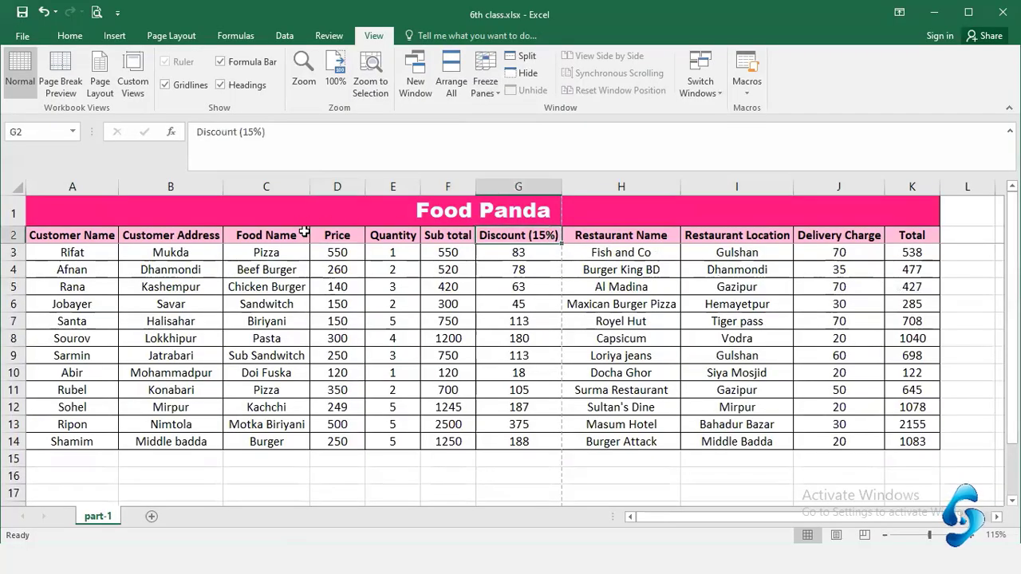
left_click(347, 231)
left_click(256, 245)
left_click(580, 285)
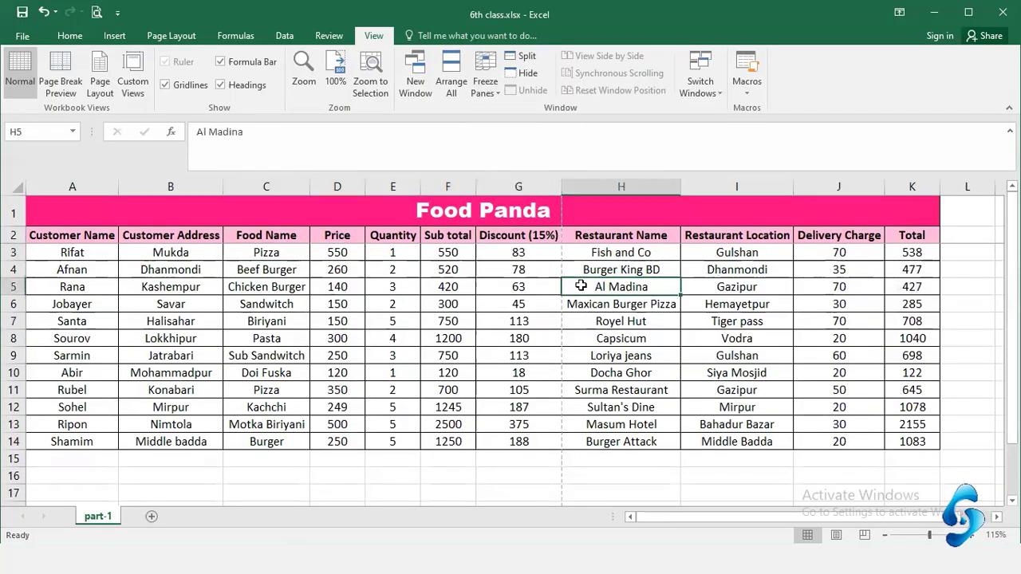
scroll(627, 289, "down", 1)
scroll(599, 287, "up", 1)
left_click(441, 286)
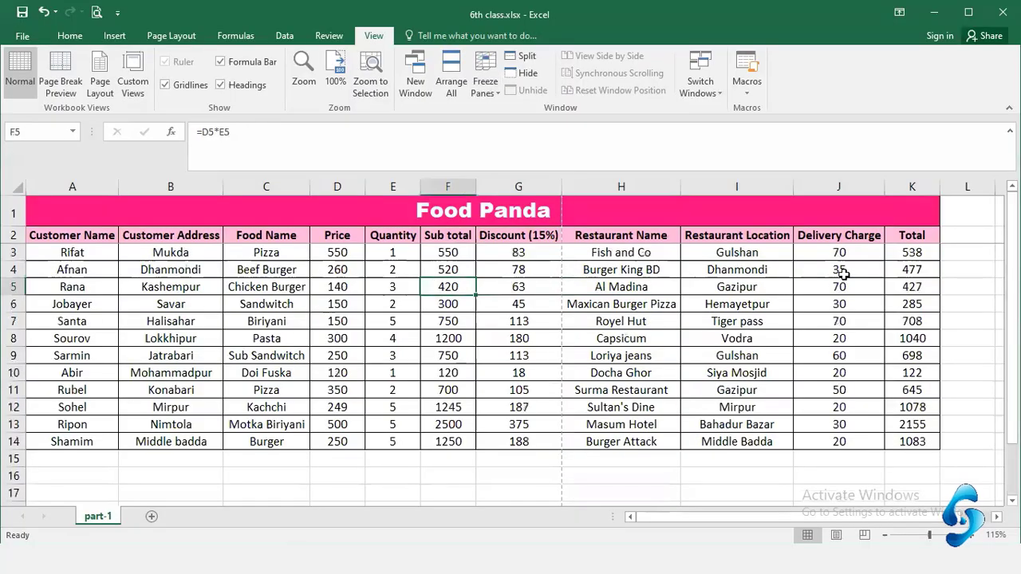
left_click(916, 253)
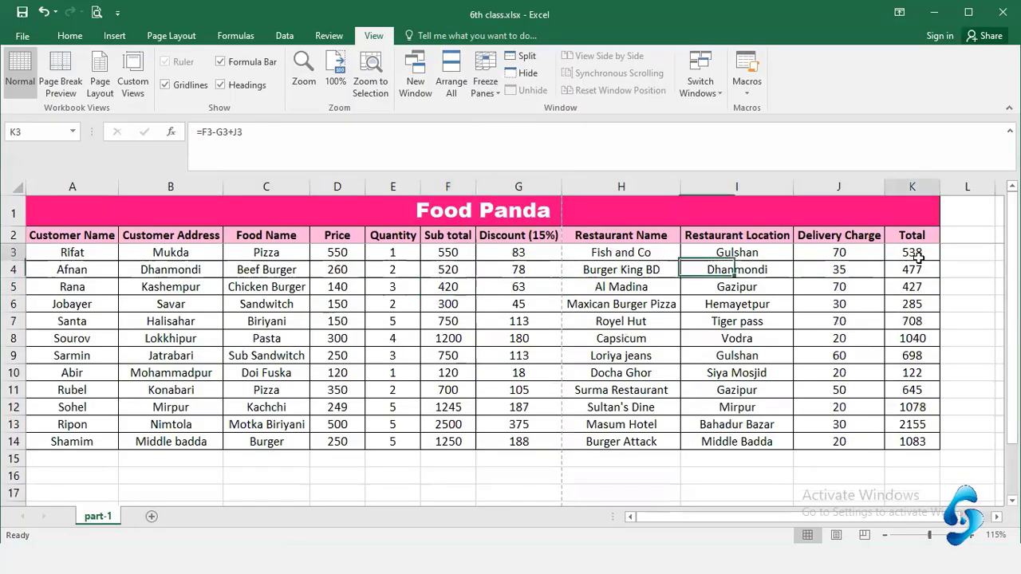
left_click(94, 256)
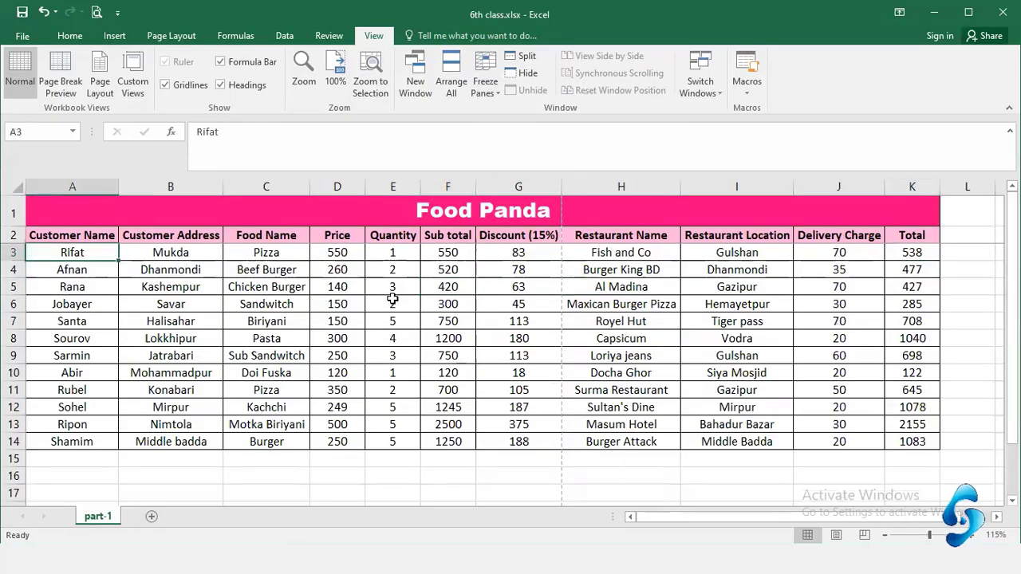
scroll(392, 298, "down", 1)
scroll(343, 295, "up", 1)
left_click(389, 324)
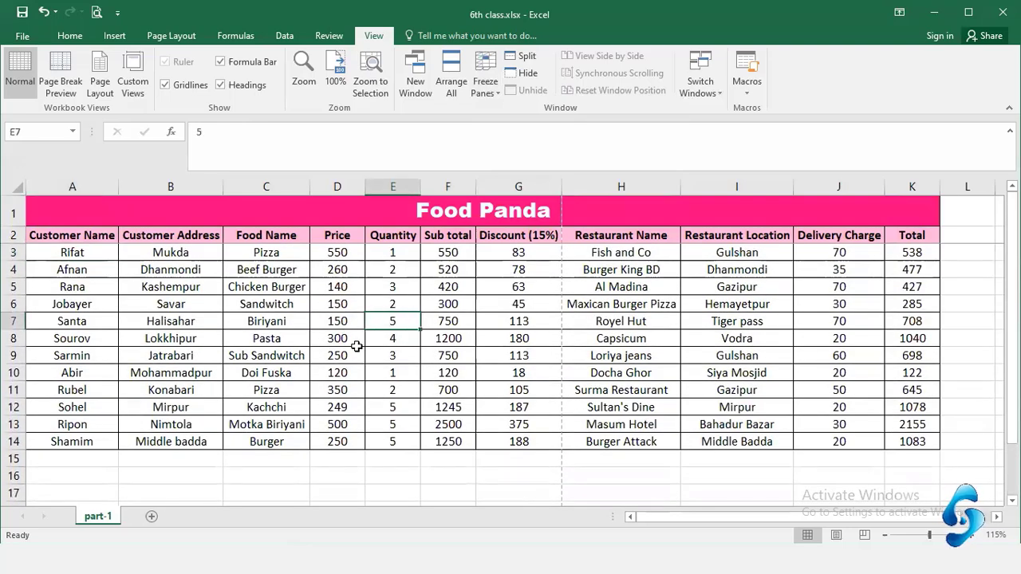
left_click(70, 35)
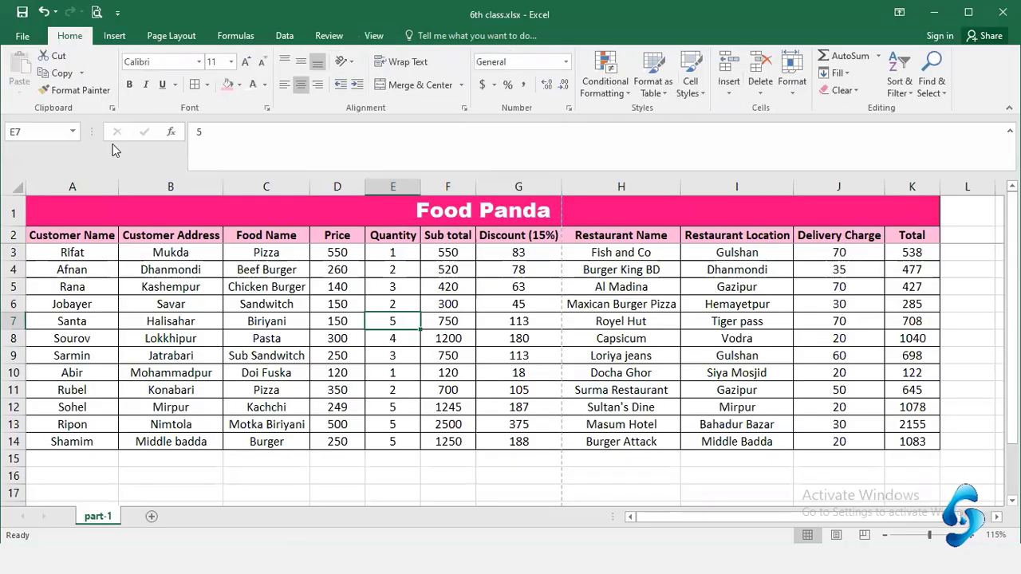
left_click(366, 286)
left_click(388, 268)
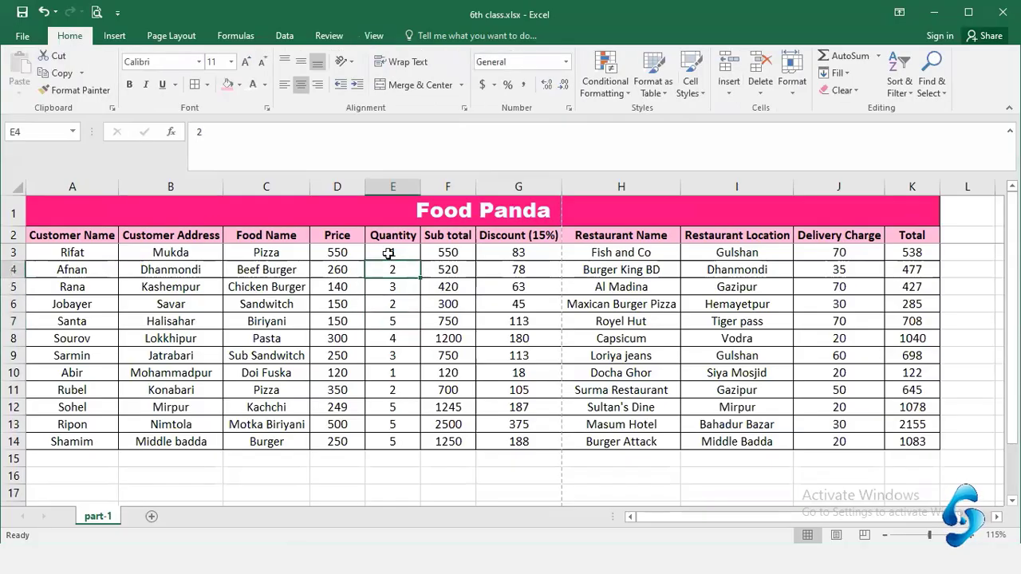
left_click(387, 254)
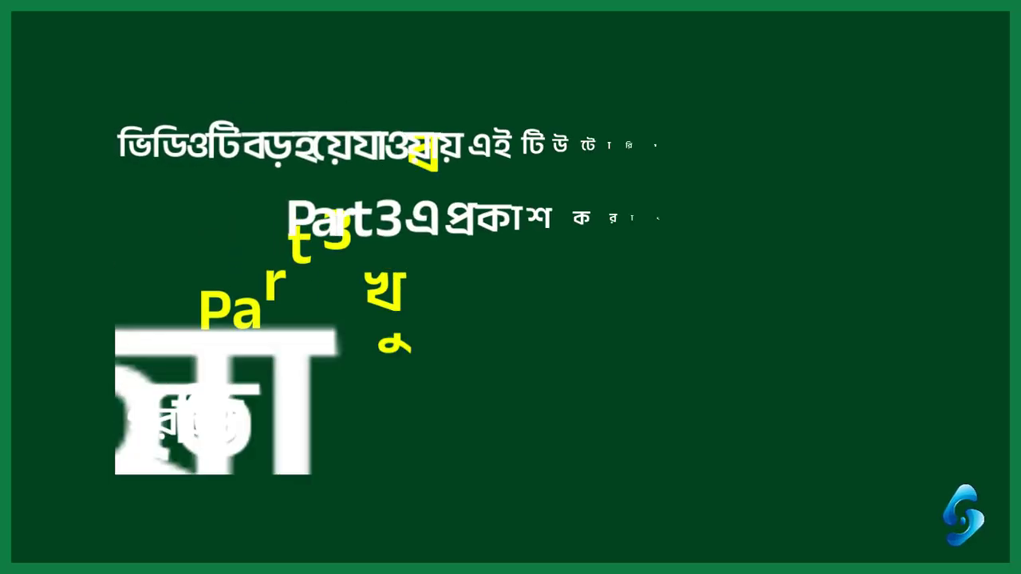